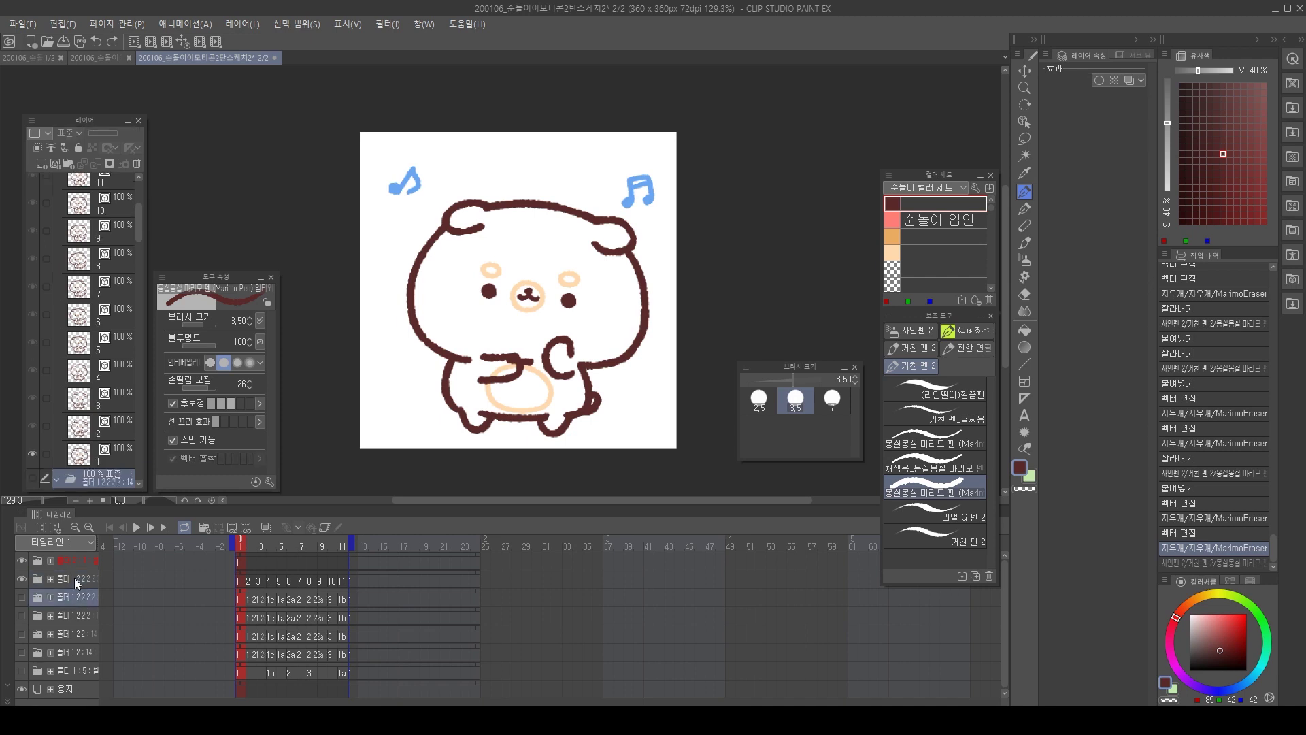
# Toggle the visibility of the dog animation folder just below the music-note folder, leaving it hidden.
pyautogui.click(21, 578)
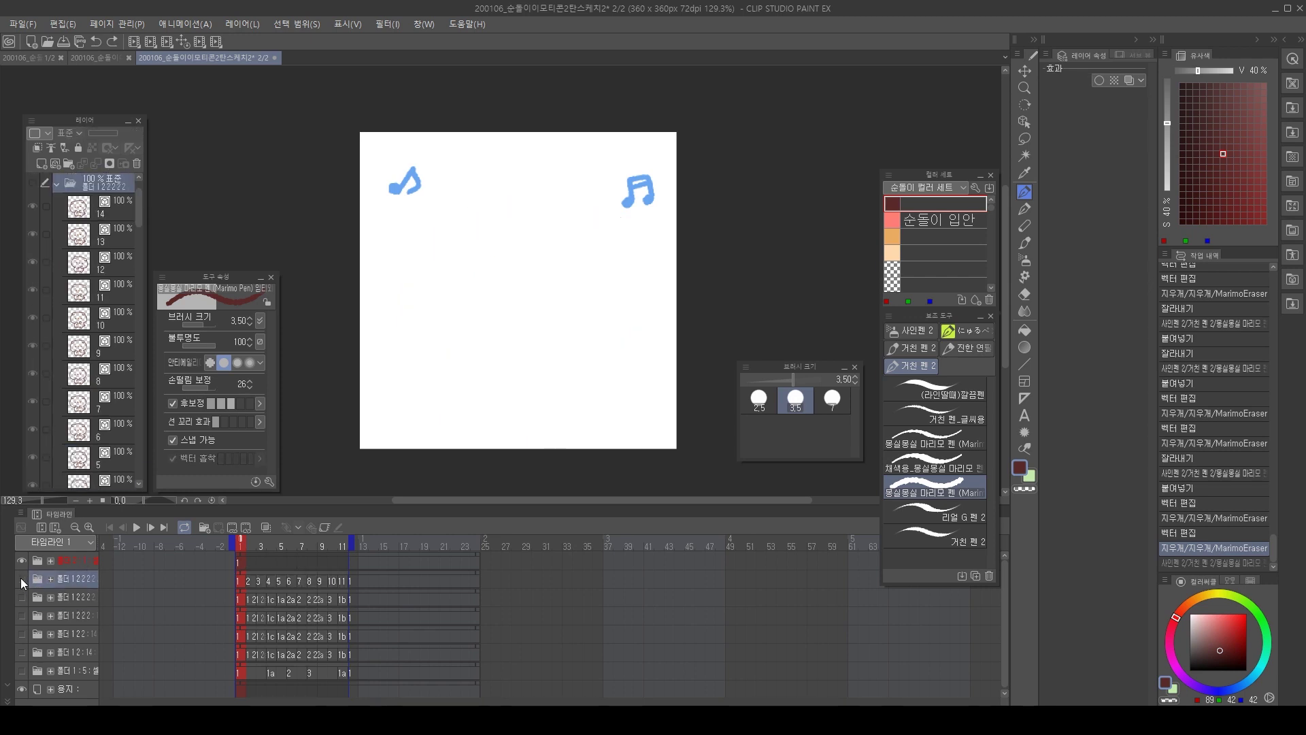
pyautogui.click(20, 578)
pyautogui.click(22, 581)
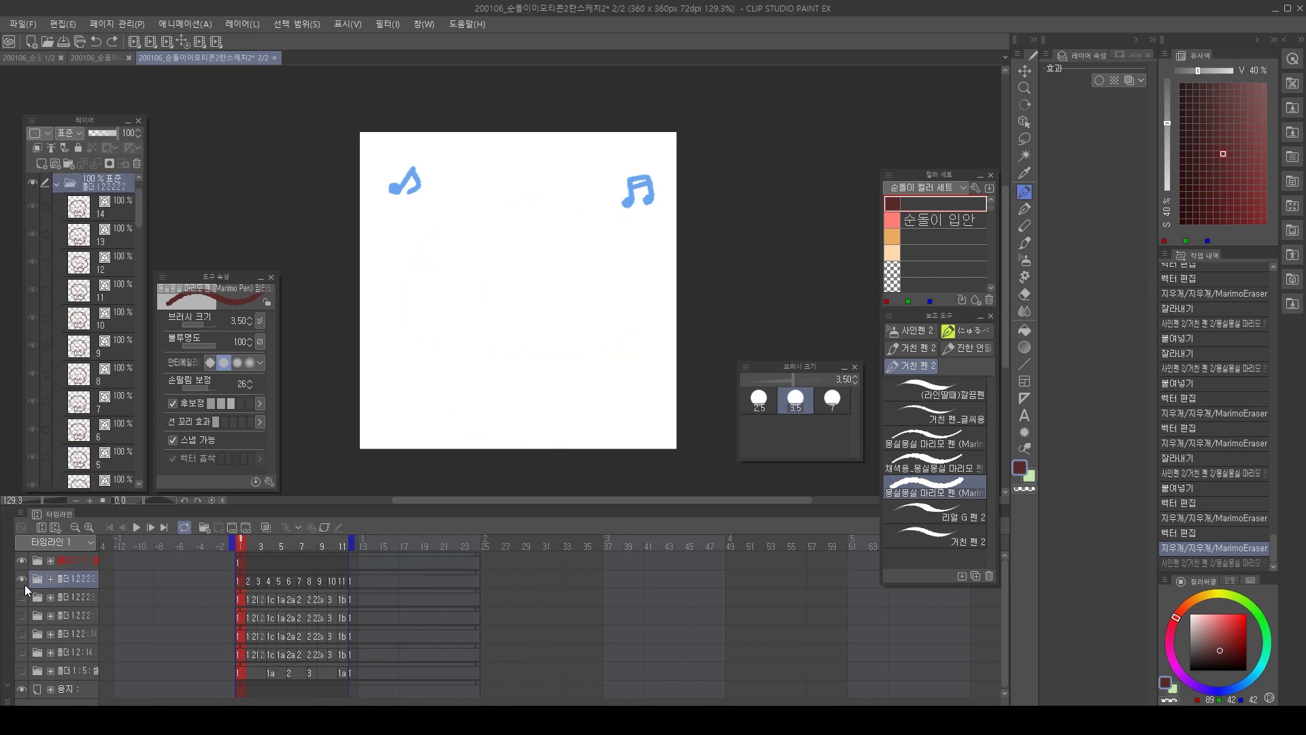
pyautogui.click(24, 584)
pyautogui.click(23, 584)
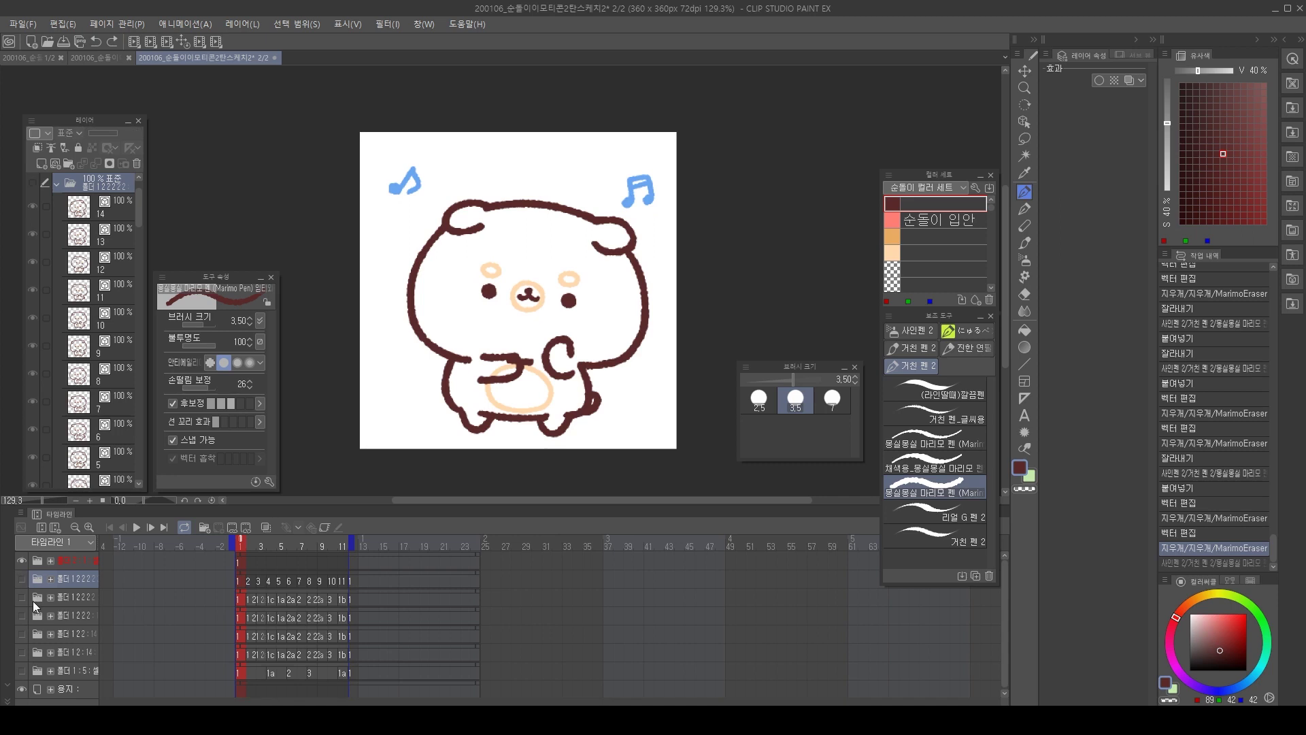
# Show the lowest animation folder (폴더 1:5) by itself, play it back, and hide it again.
pyautogui.click(23, 662)
pyautogui.click(22, 652)
pyautogui.click(22, 654)
pyautogui.click(23, 661)
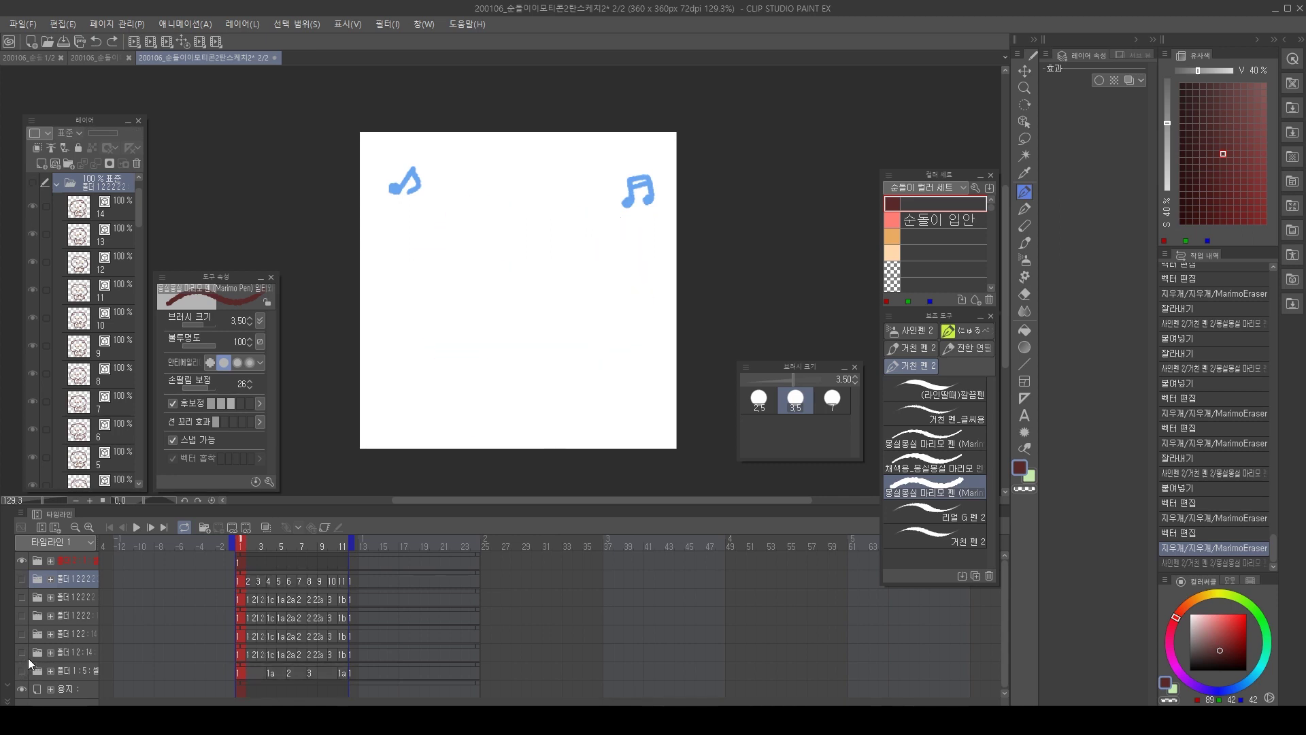
pyautogui.click(21, 669)
pyautogui.press('space')
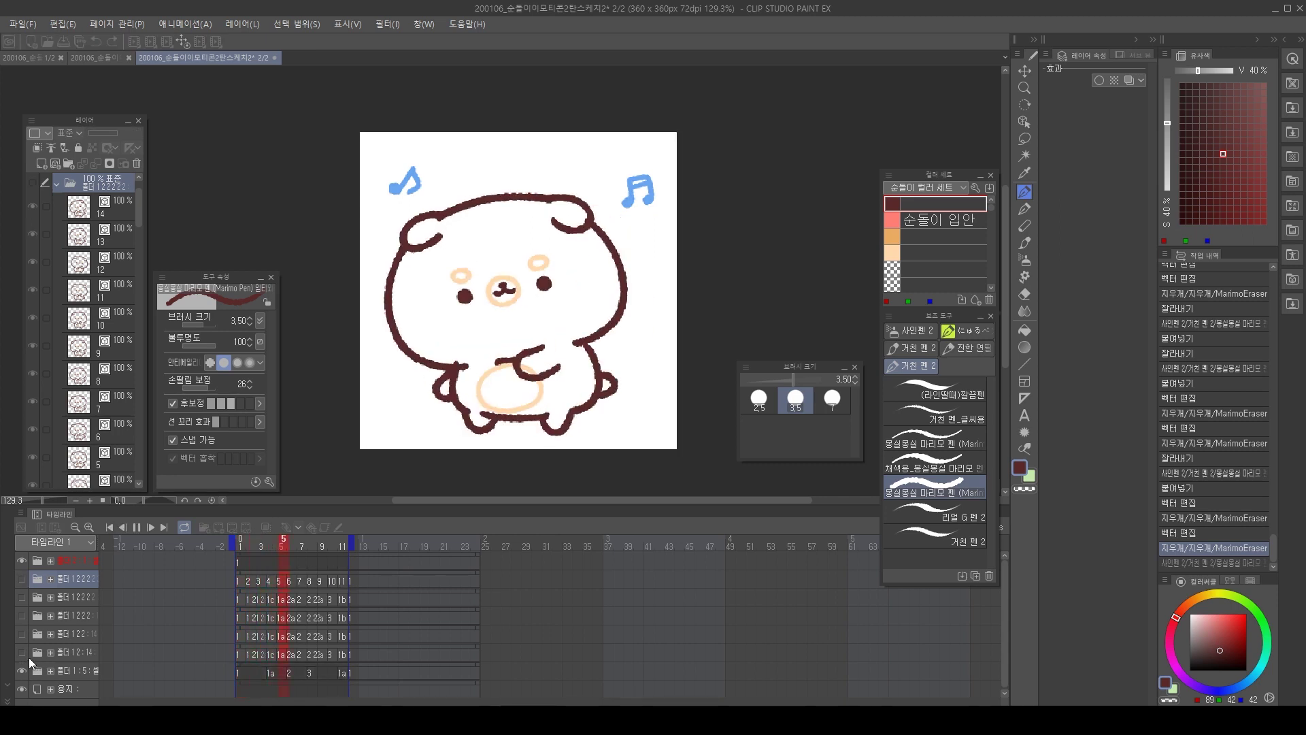
pyautogui.click(24, 662)
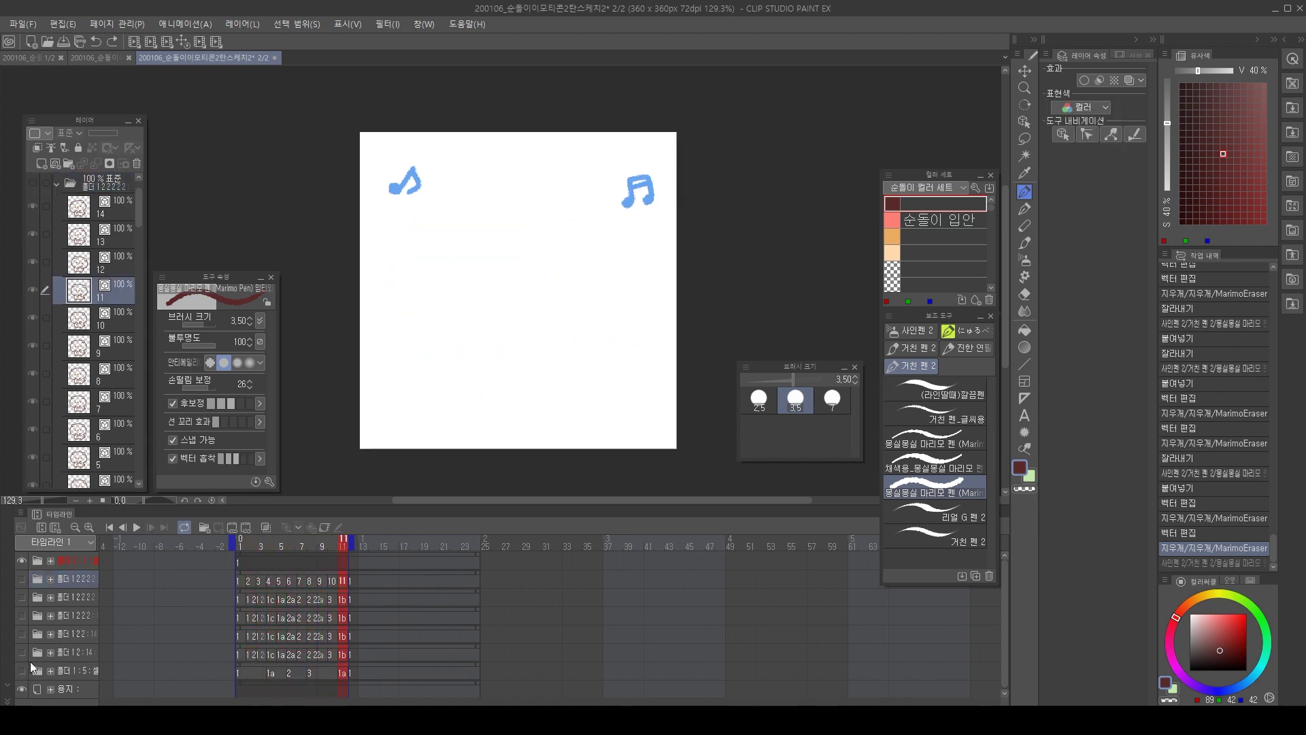
# Review the cels of 폴더 1:5 and play back the 폴더 1 2:14 animation by itself.
pyautogui.click(74, 663)
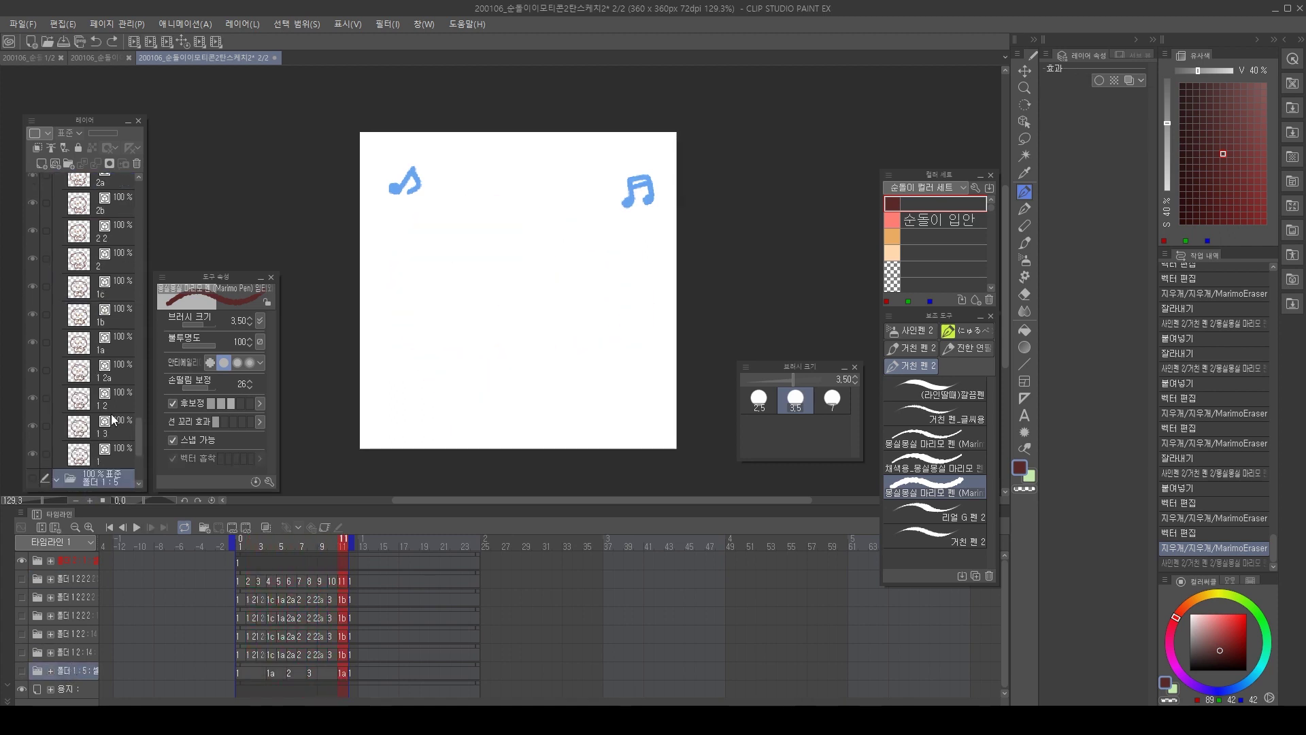
pyautogui.scroll(-3, 135, 445)
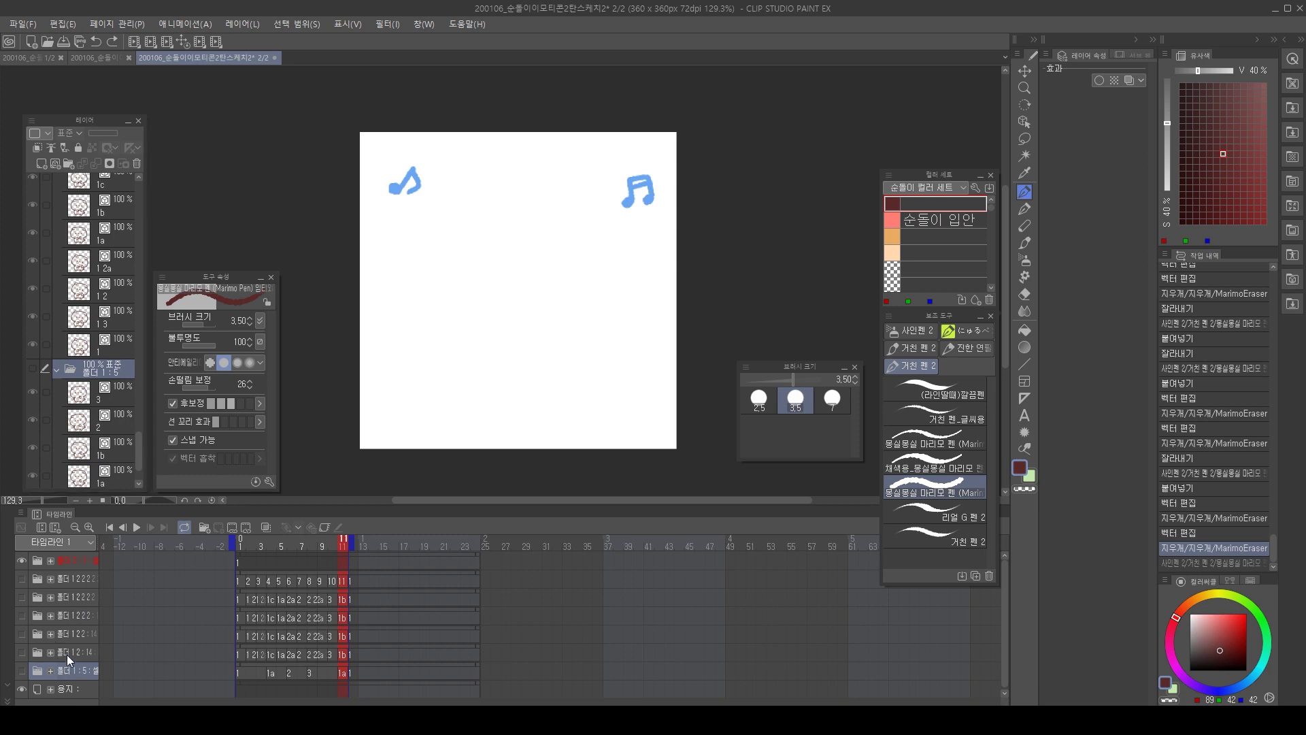
pyautogui.click(89, 650)
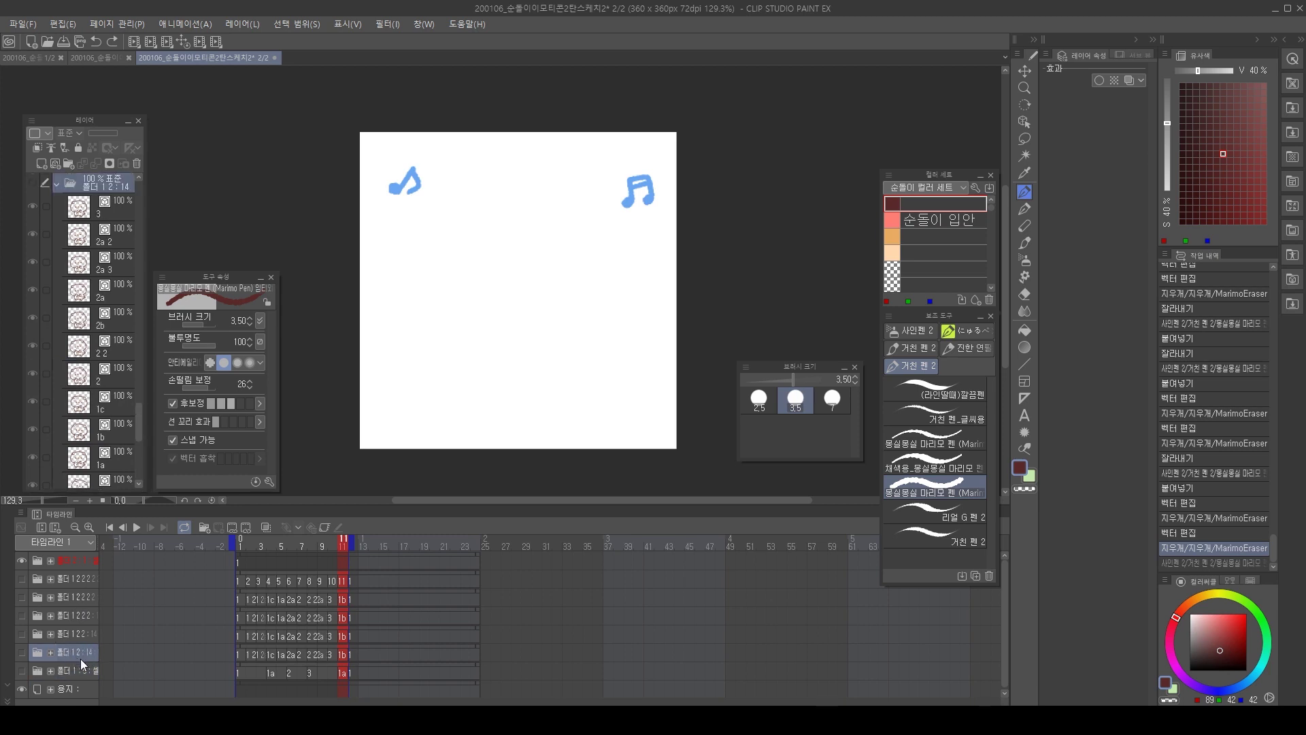
pyautogui.click(22, 652)
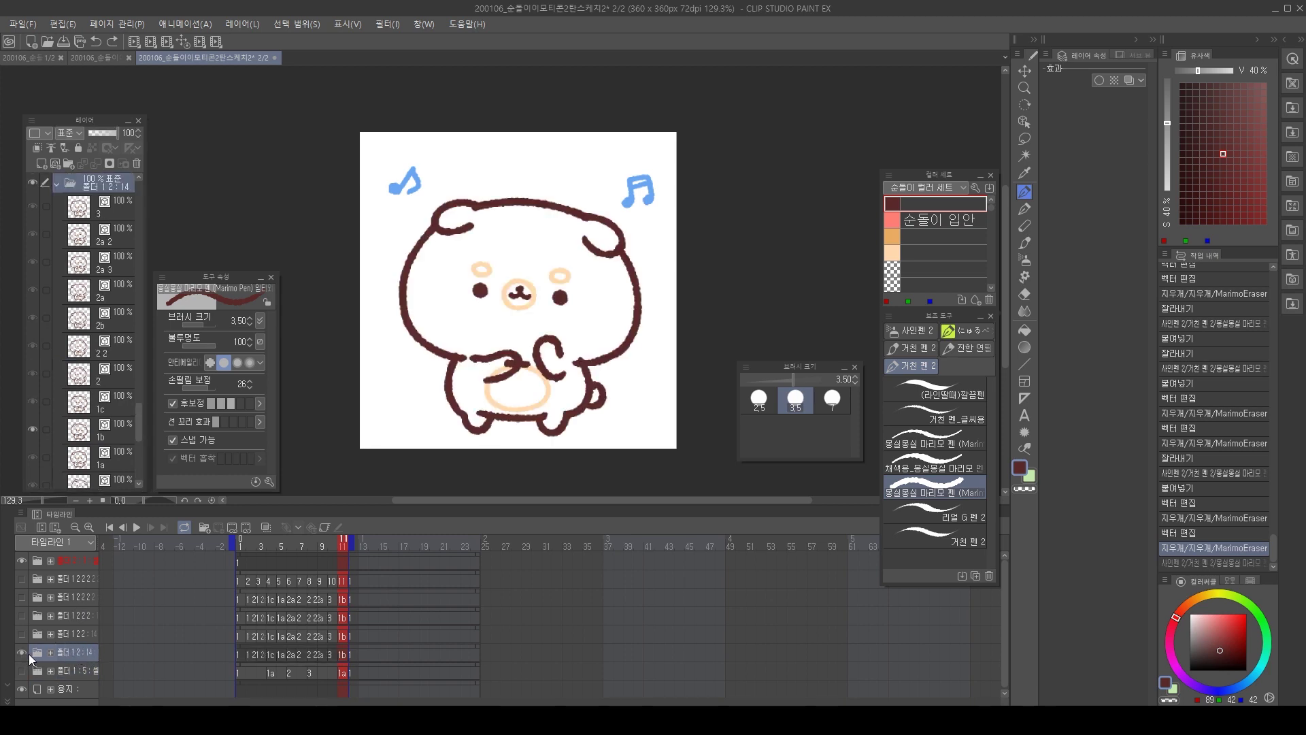
pyautogui.press('space')
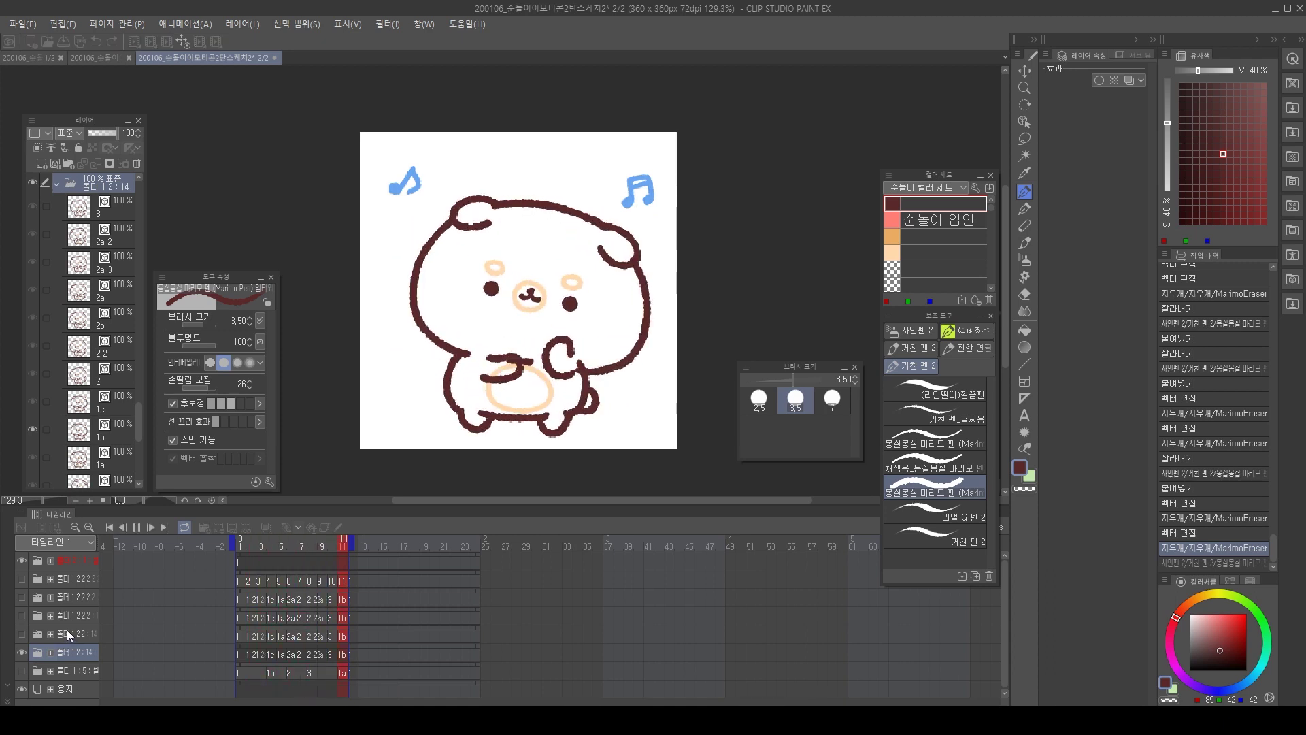
pyautogui.click(20, 650)
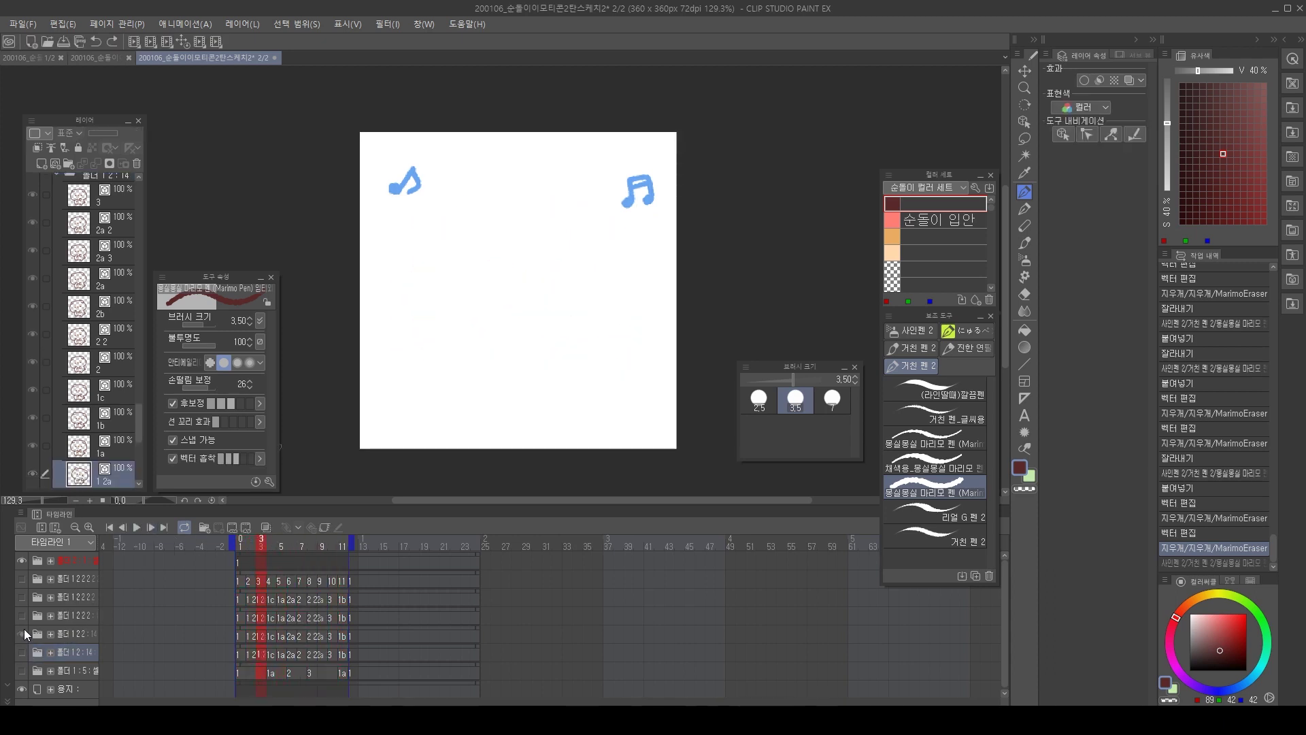
# Preview the three dog folders above 폴더 1 2:14 in playback, showing one at a time from lowest to highest.
pyautogui.click(24, 631)
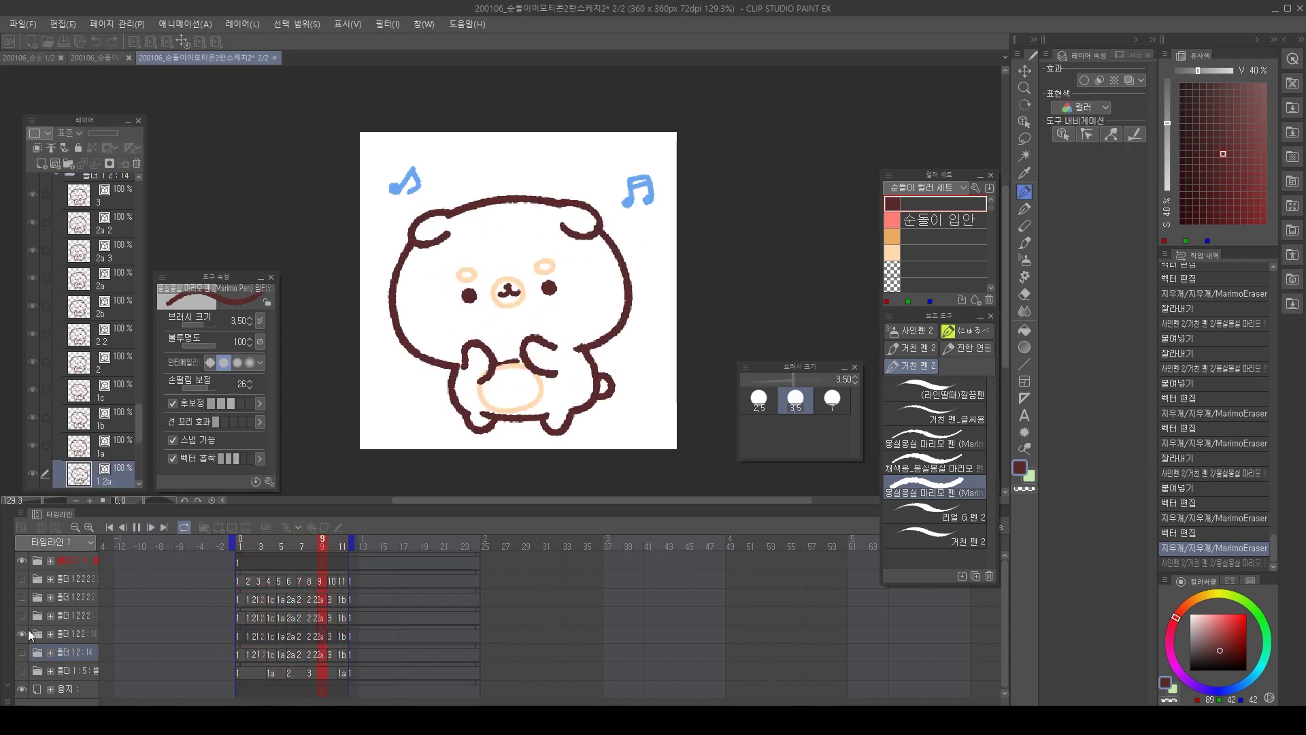
pyautogui.click(23, 633)
pyautogui.click(23, 615)
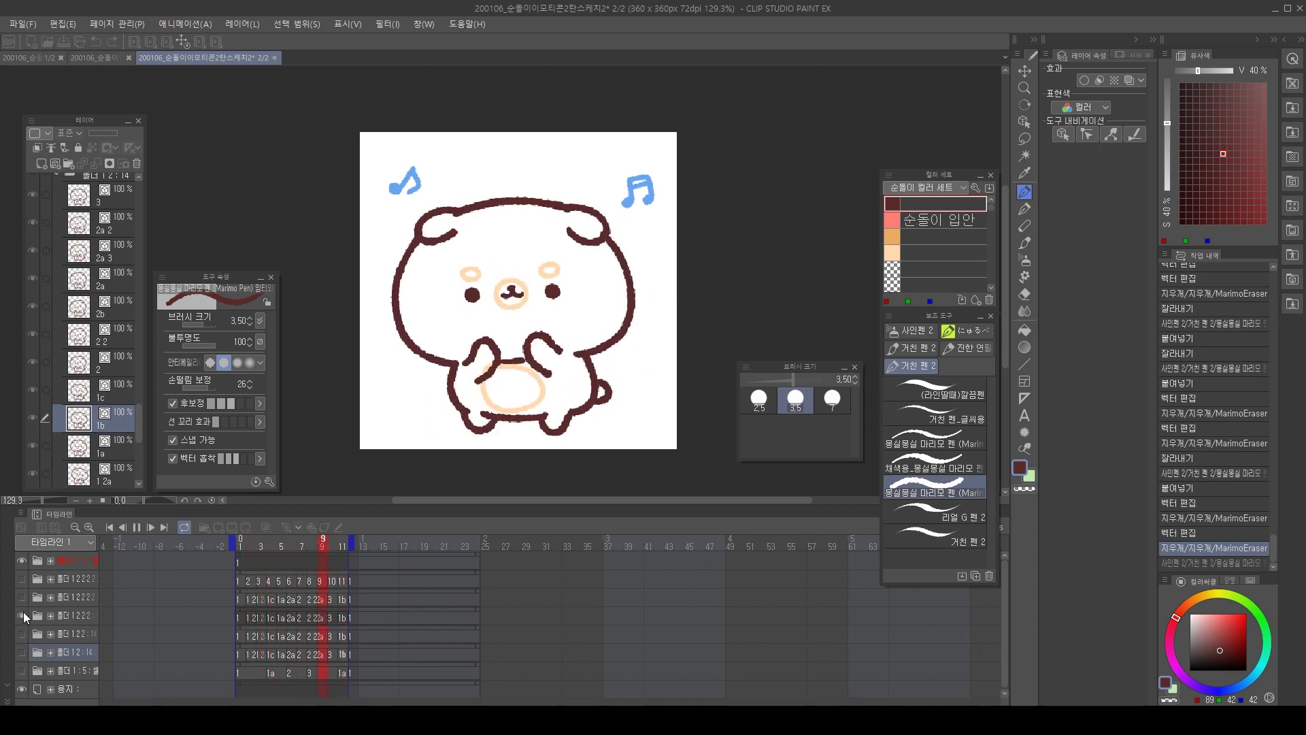
pyautogui.click(22, 613)
pyautogui.click(23, 597)
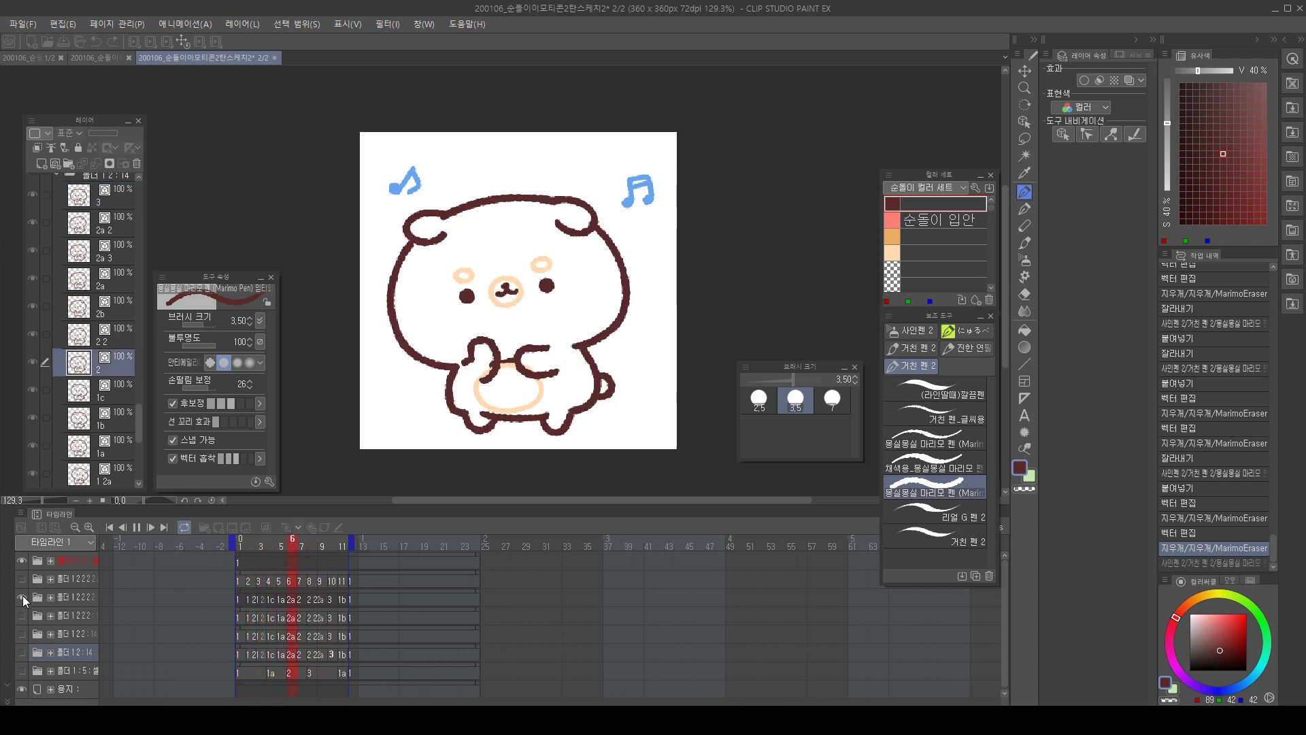
pyautogui.click(22, 595)
# Replay the fourth and fifth folders from the top of the timeline separately, and show the finished dog folder below the music notes again.
pyautogui.click(23, 614)
pyautogui.press('space')
pyautogui.press('space')
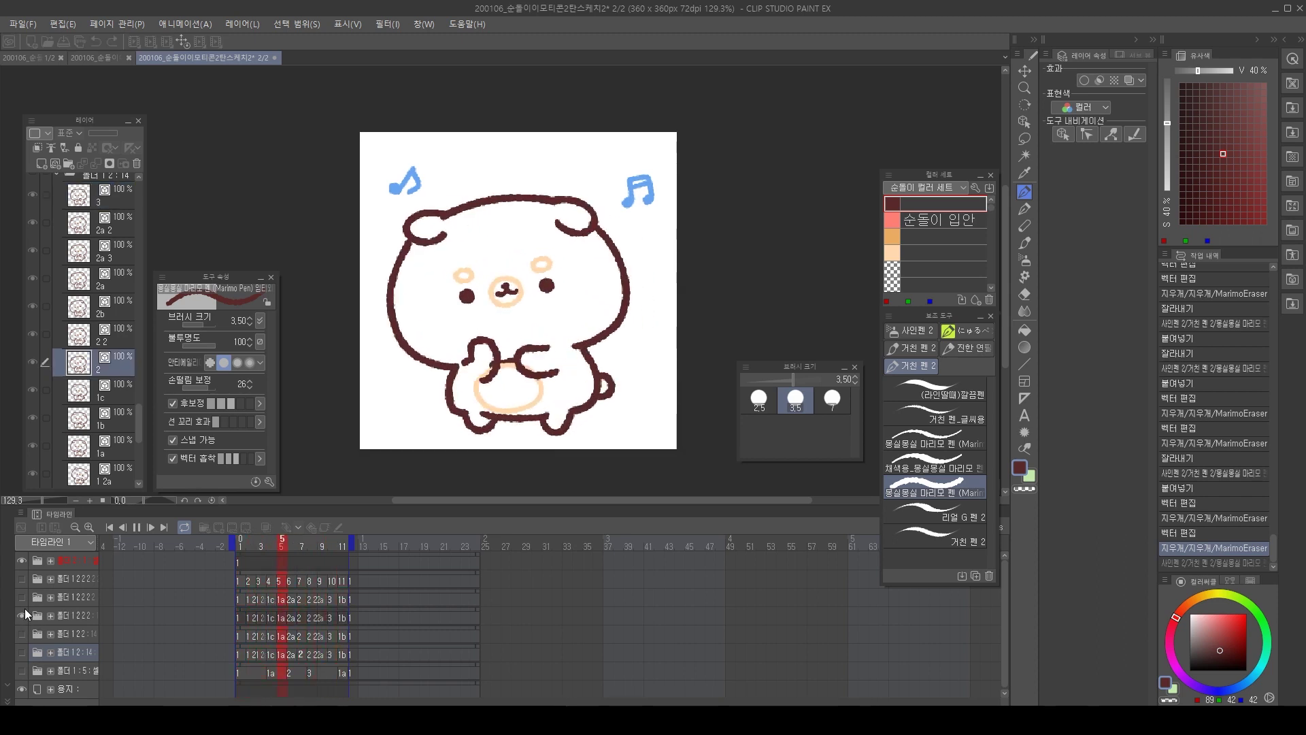
pyautogui.click(22, 614)
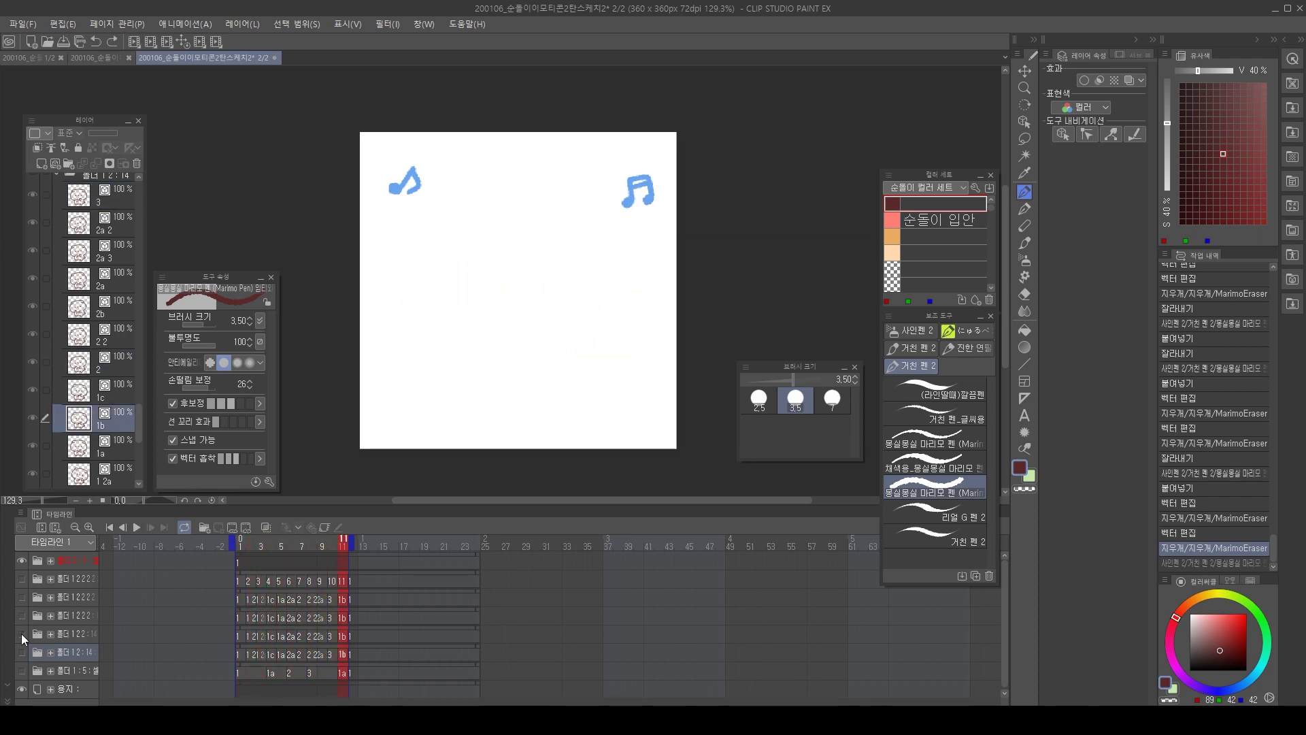
pyautogui.click(22, 633)
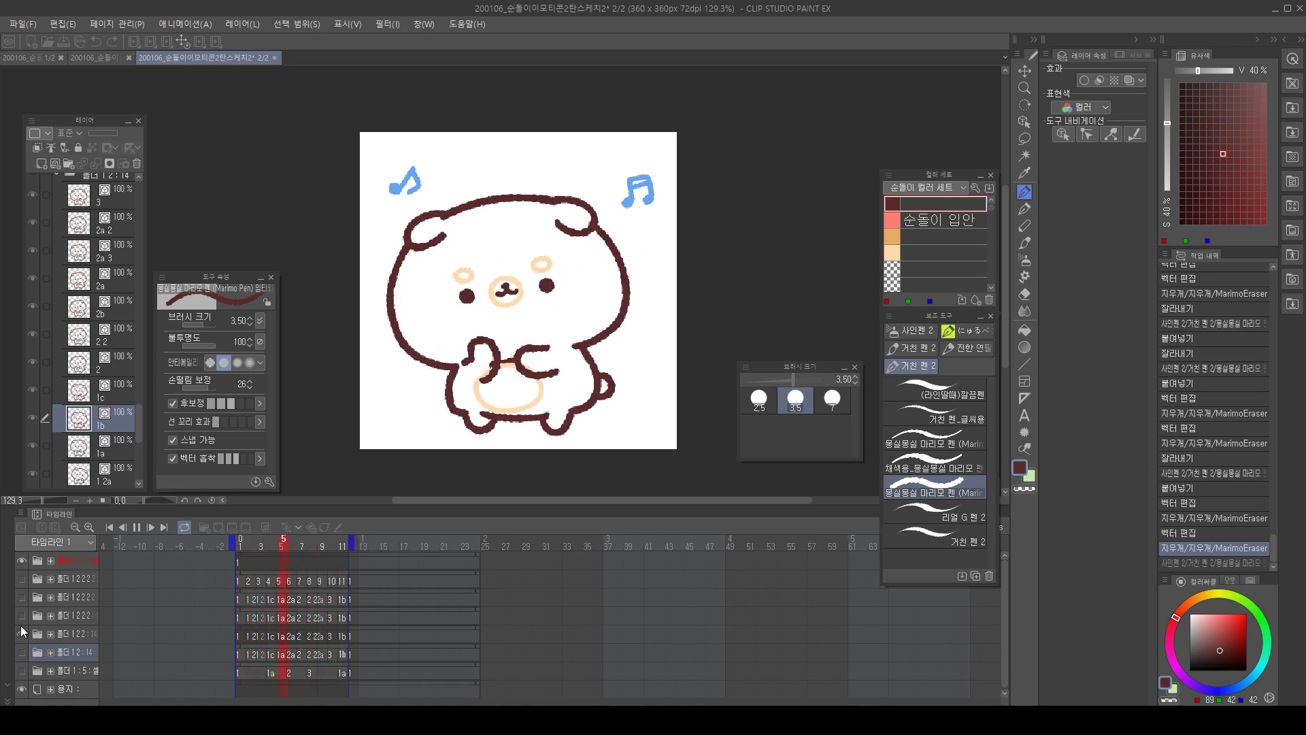
pyautogui.press('space')
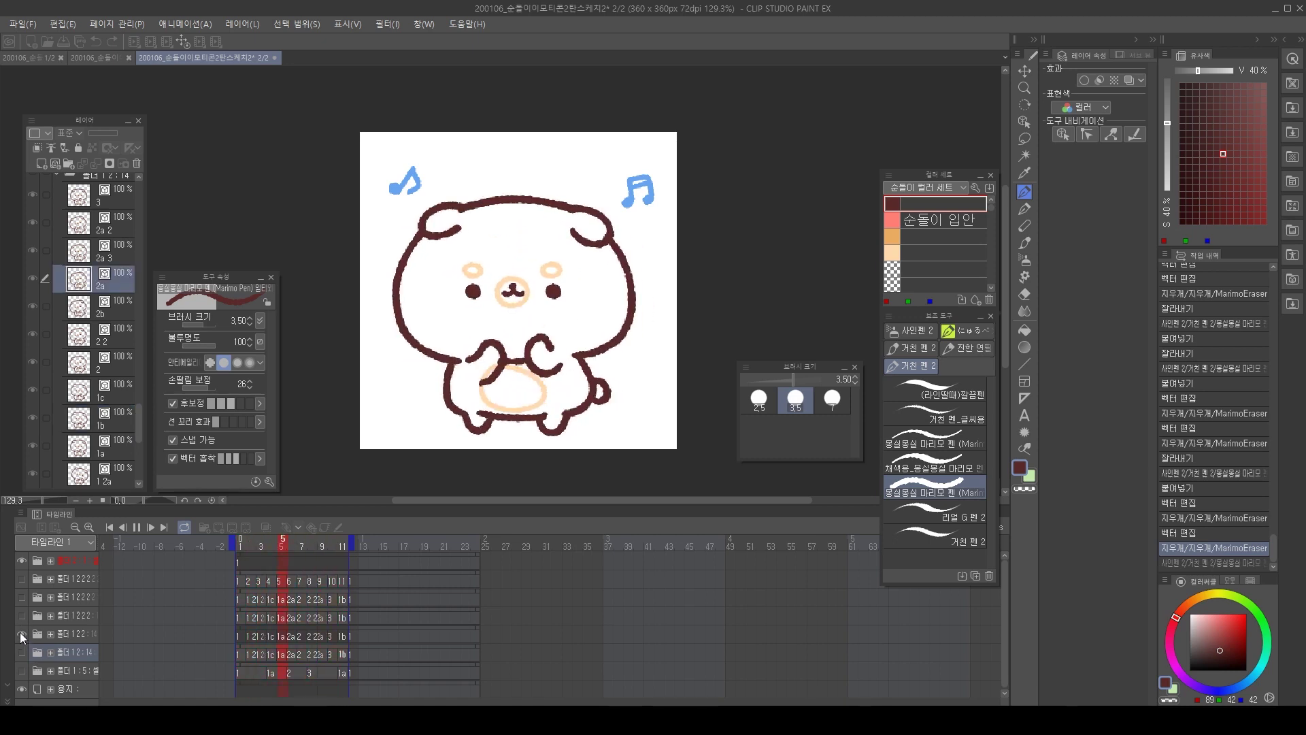
pyautogui.click(22, 628)
pyautogui.click(22, 578)
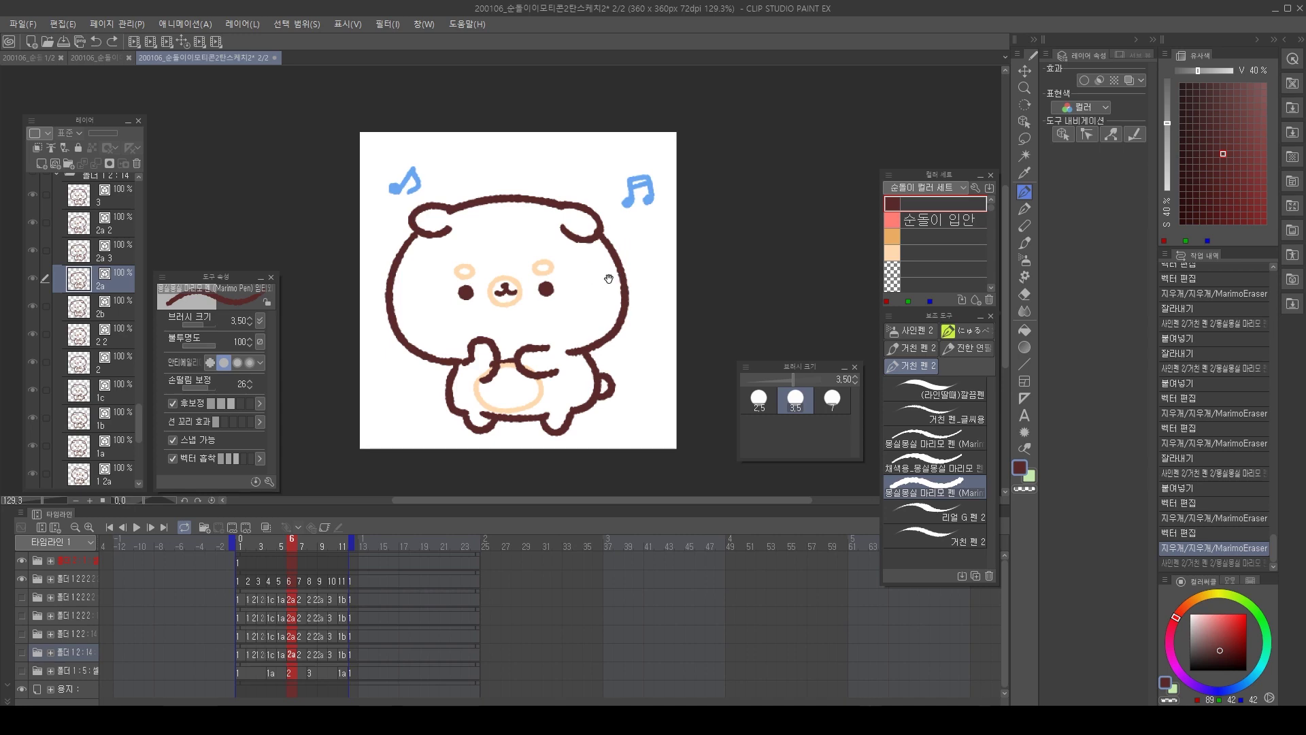
# Create a new 360 x 360 px, 72 dpi animation document with a frame rate of 8 and a 24-frame playback time.
pyautogui.moveTo(609, 278); pyautogui.dragTo(606, 290)
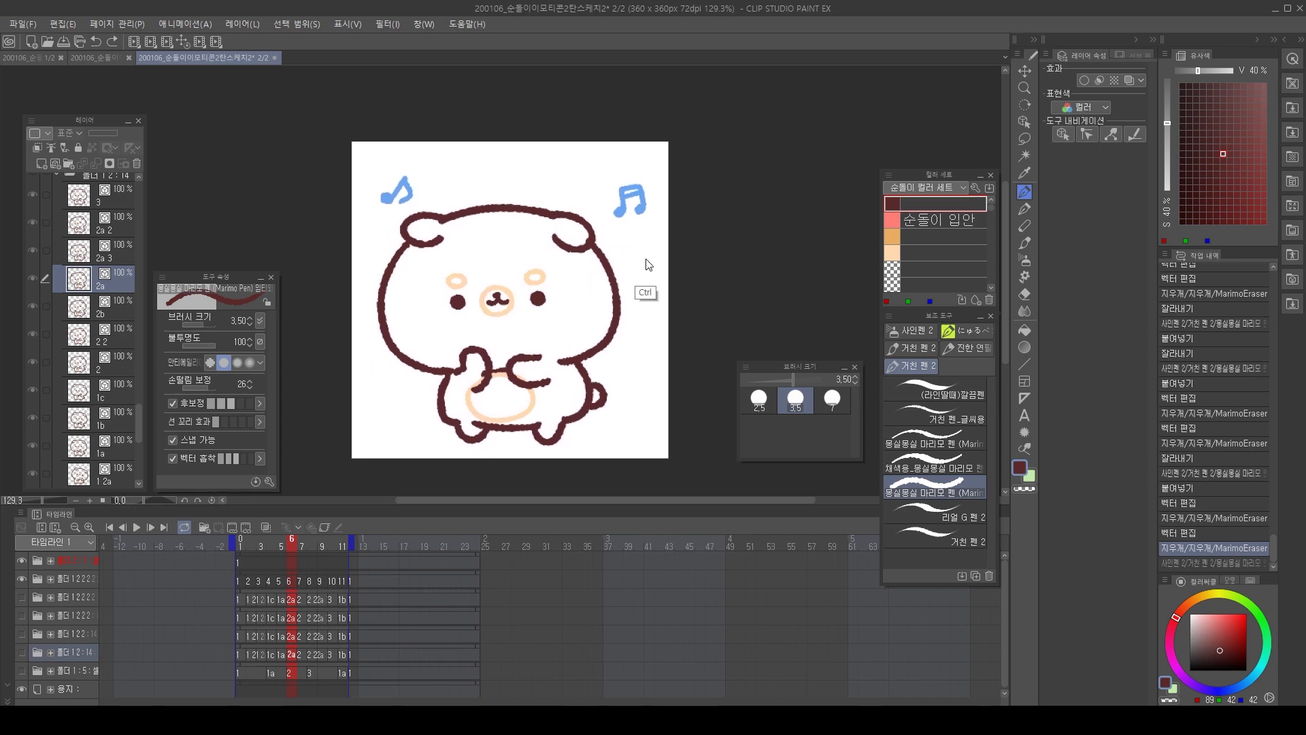
pyautogui.hotkey('ctrl', 'n')
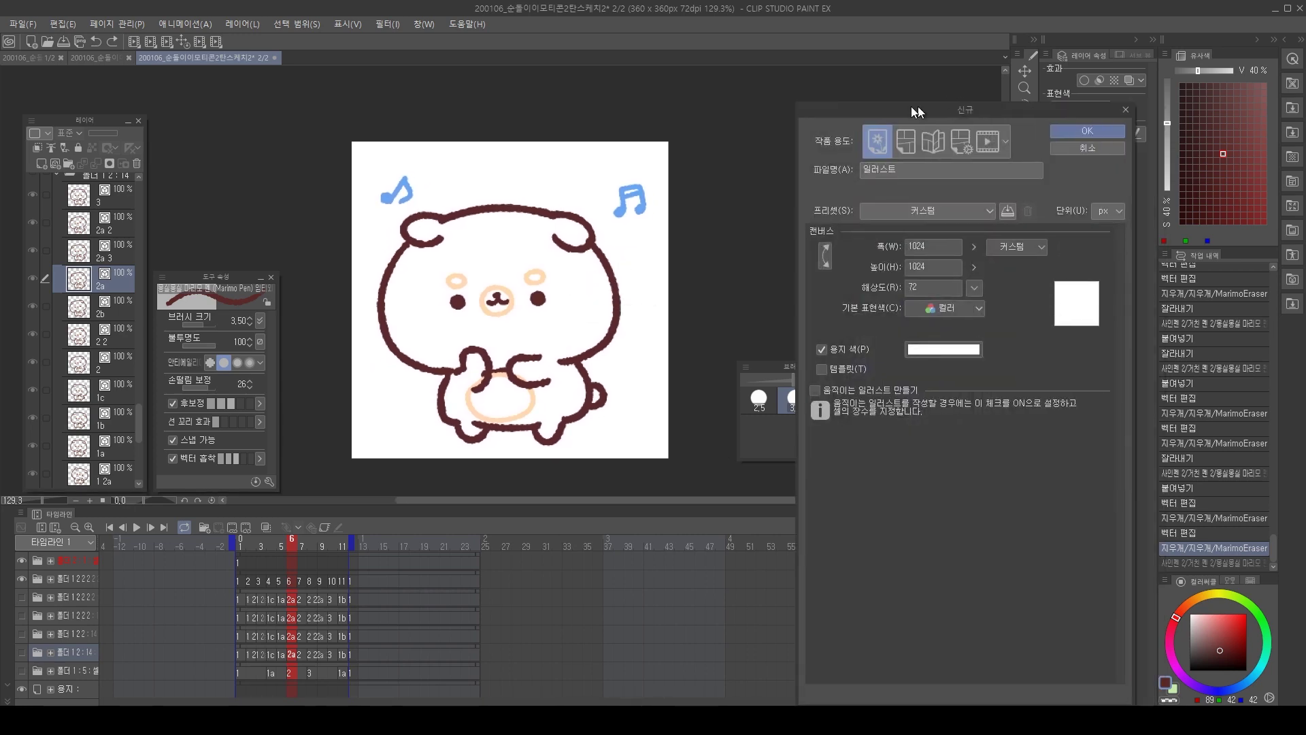
pyautogui.moveTo(912, 106); pyautogui.dragTo(484, 109)
pyautogui.click(586, 151)
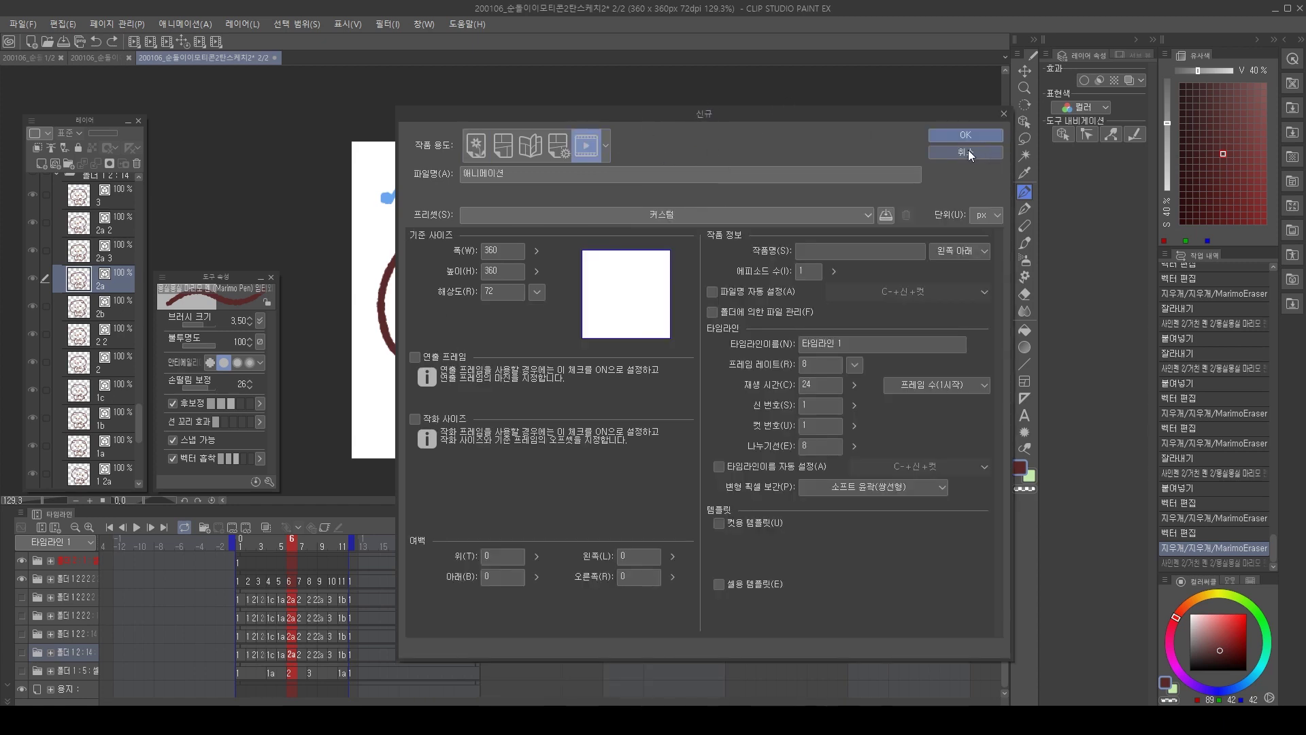
pyautogui.click(514, 252)
pyautogui.click(854, 364)
pyautogui.click(857, 368)
pyautogui.click(817, 363)
pyautogui.click(828, 384)
pyautogui.click(823, 445)
pyautogui.click(965, 135)
pyautogui.moveTo(582, 252); pyautogui.dragTo(575, 261)
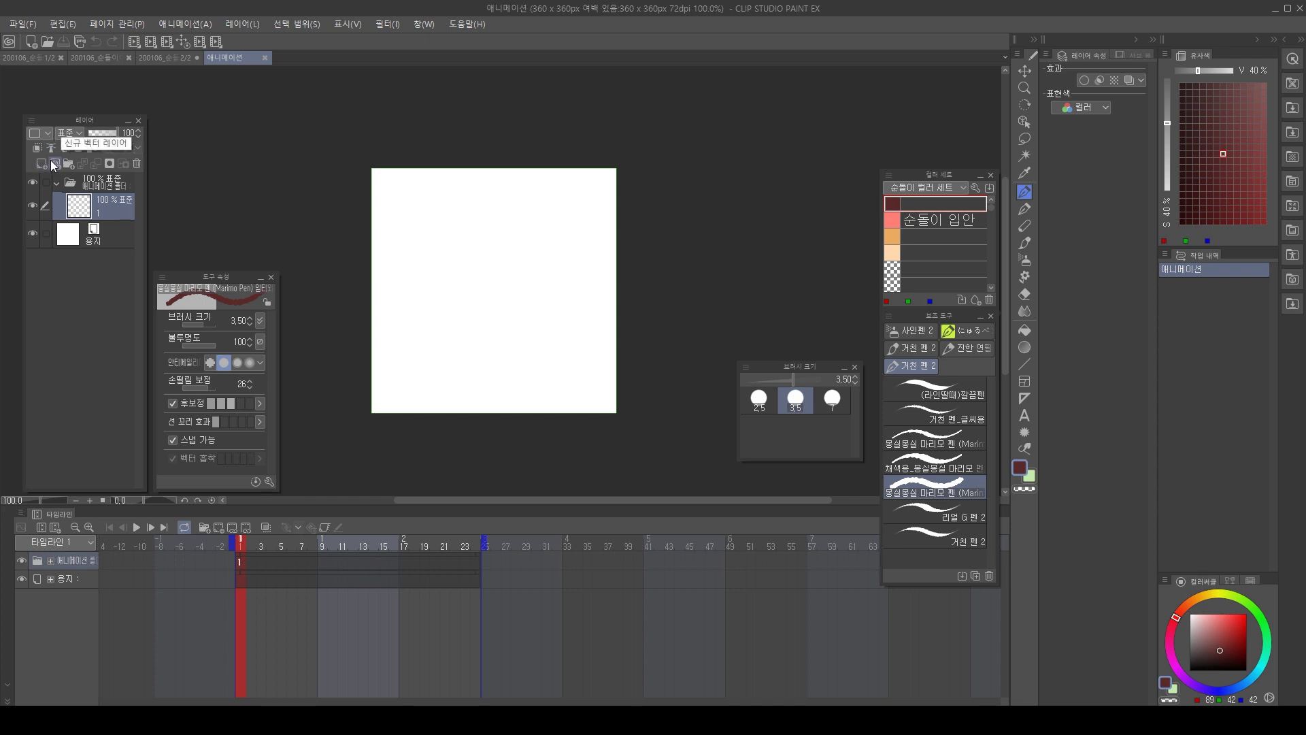
# Add a new vector layer above layer 1 in the animation folder and make layer 1 active.
pyautogui.click(53, 163)
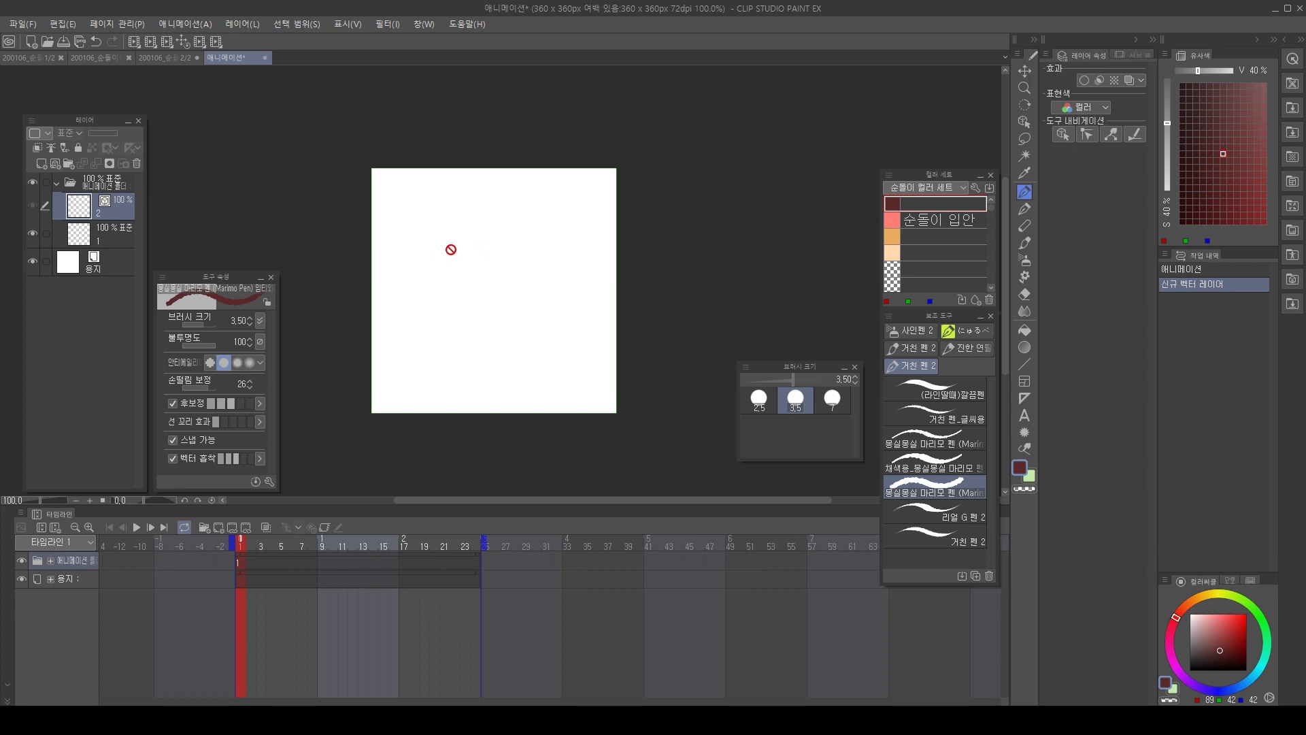
pyautogui.moveTo(563, 217)
pyautogui.mouseDown()
pyautogui.moveTo(540, 280)
pyautogui.moveTo(551, 263)
pyautogui.mouseUp()
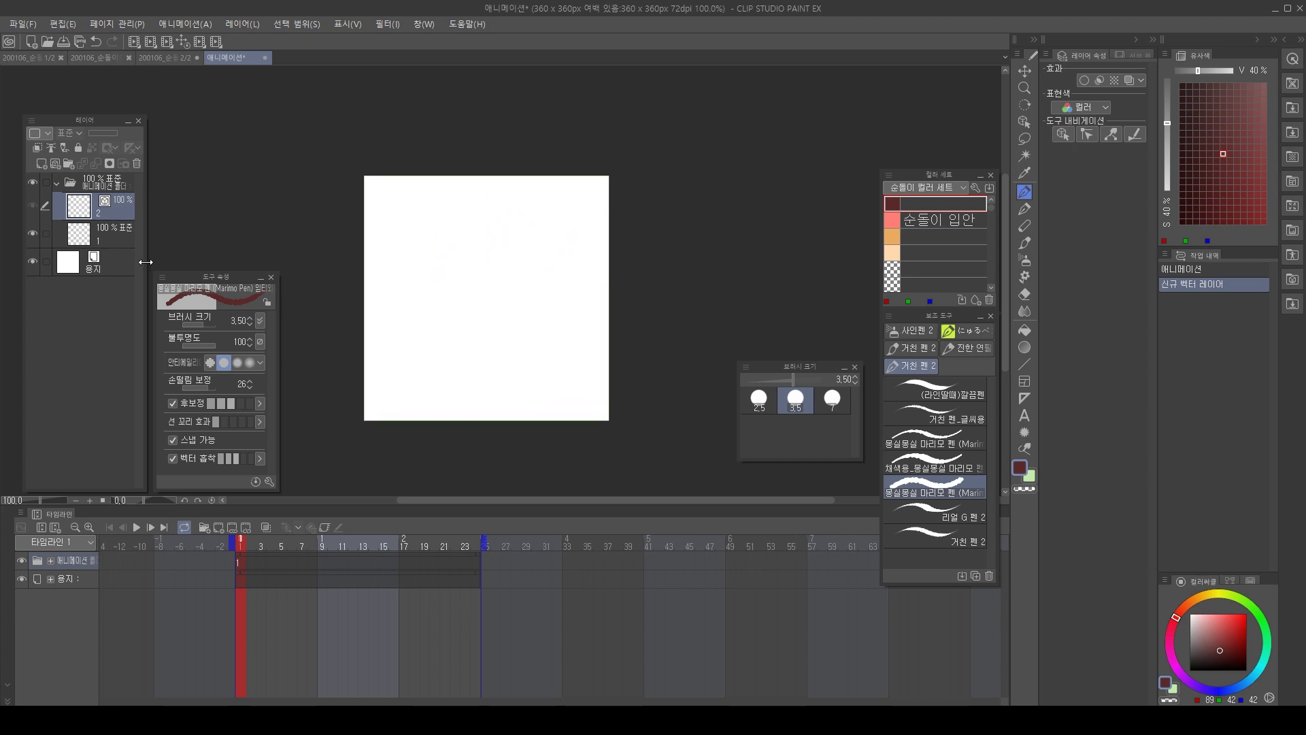
pyautogui.click(113, 235)
pyautogui.click(107, 204)
pyautogui.click(108, 231)
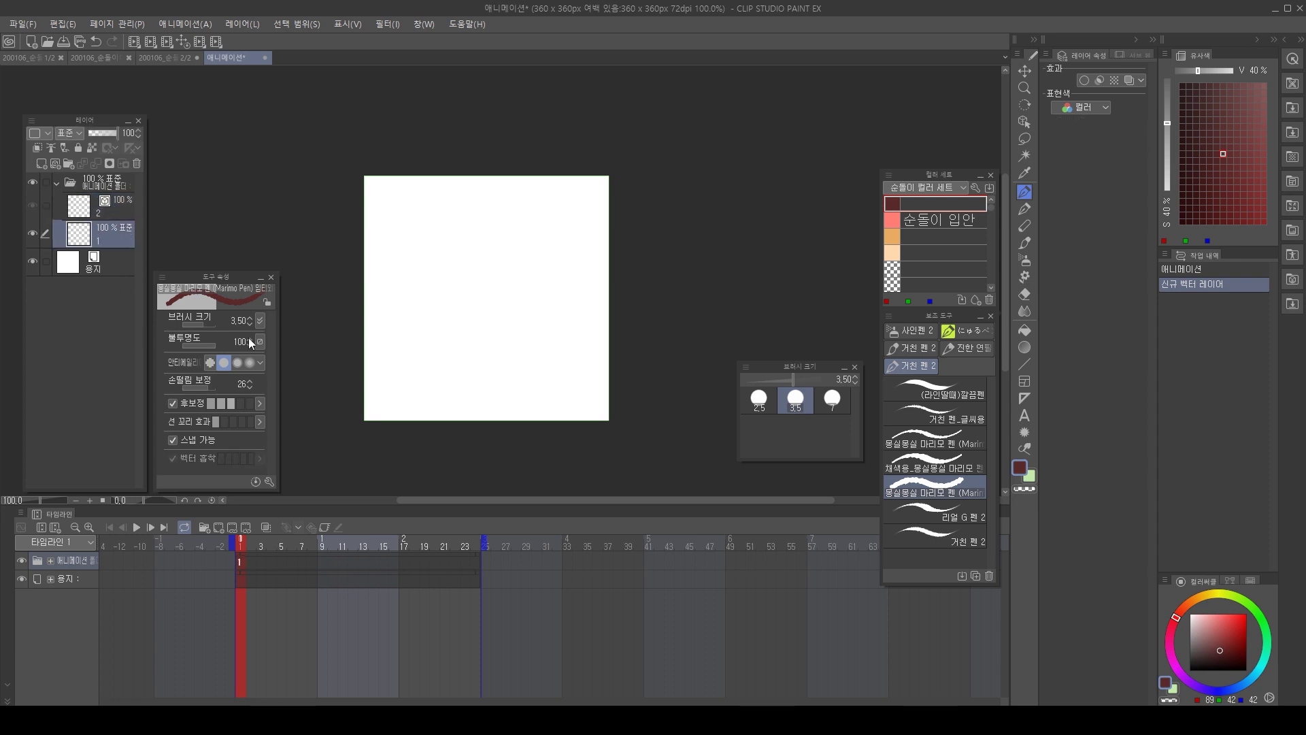
# Assign the vector layer 2 as the cel for frame 2 on the timeline.
pyautogui.click(252, 559)
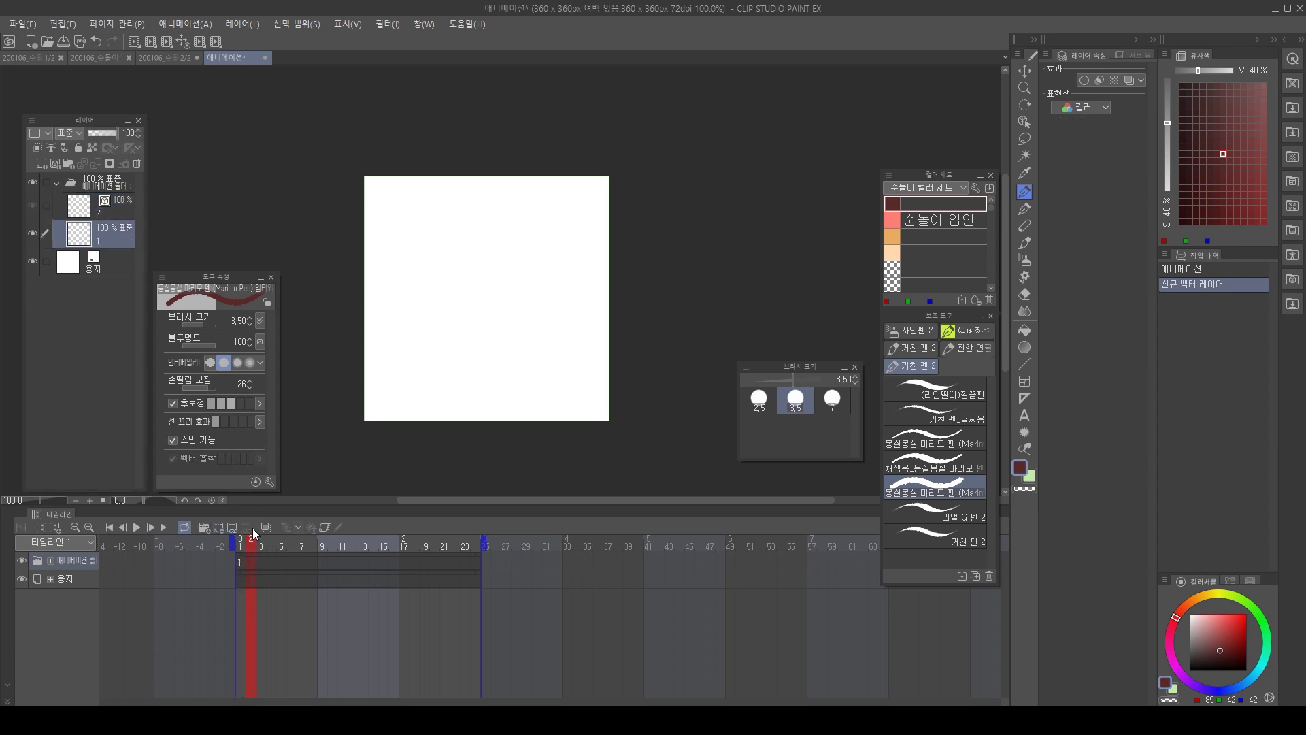
pyautogui.click(253, 528)
pyautogui.moveTo(943, 129); pyautogui.dragTo(472, 204)
pyautogui.click(532, 238)
pyautogui.click(786, 225)
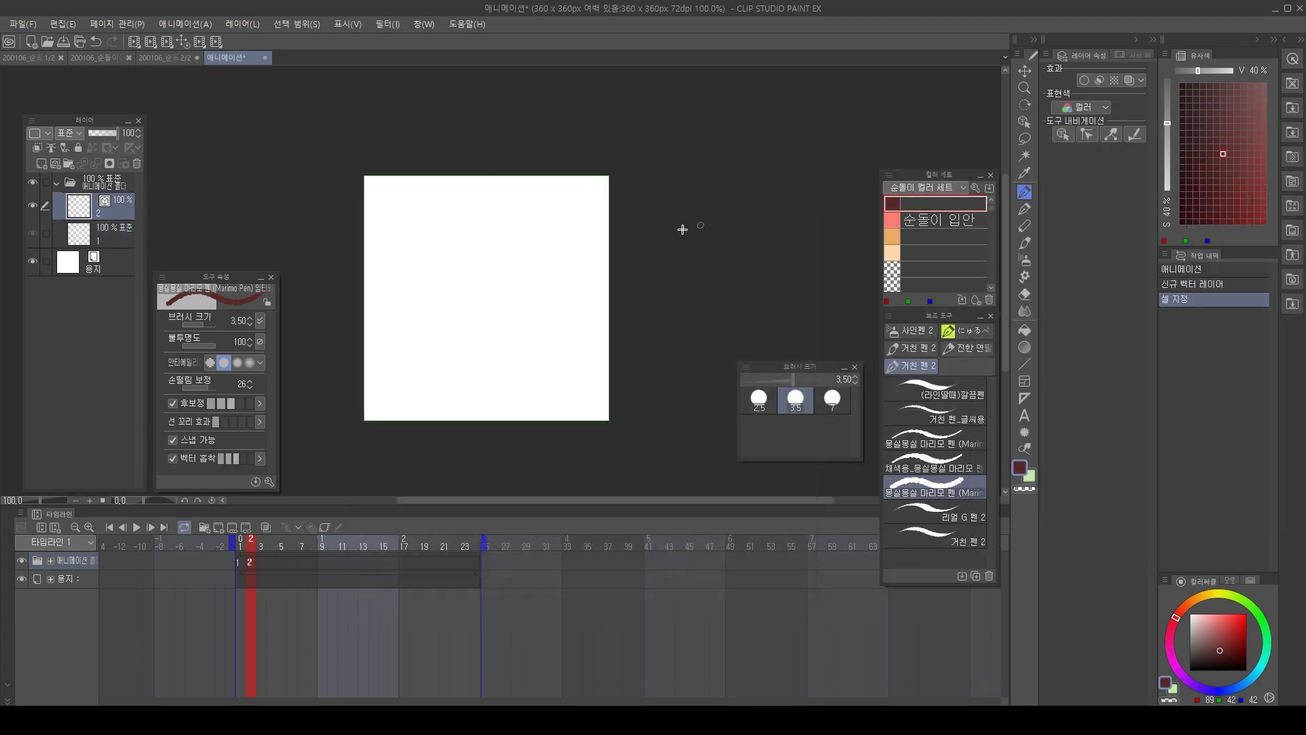
pyautogui.moveTo(524, 245)
pyautogui.mouseDown()
pyautogui.moveTo(507, 294)
pyautogui.moveTo(558, 260)
pyautogui.mouseUp()
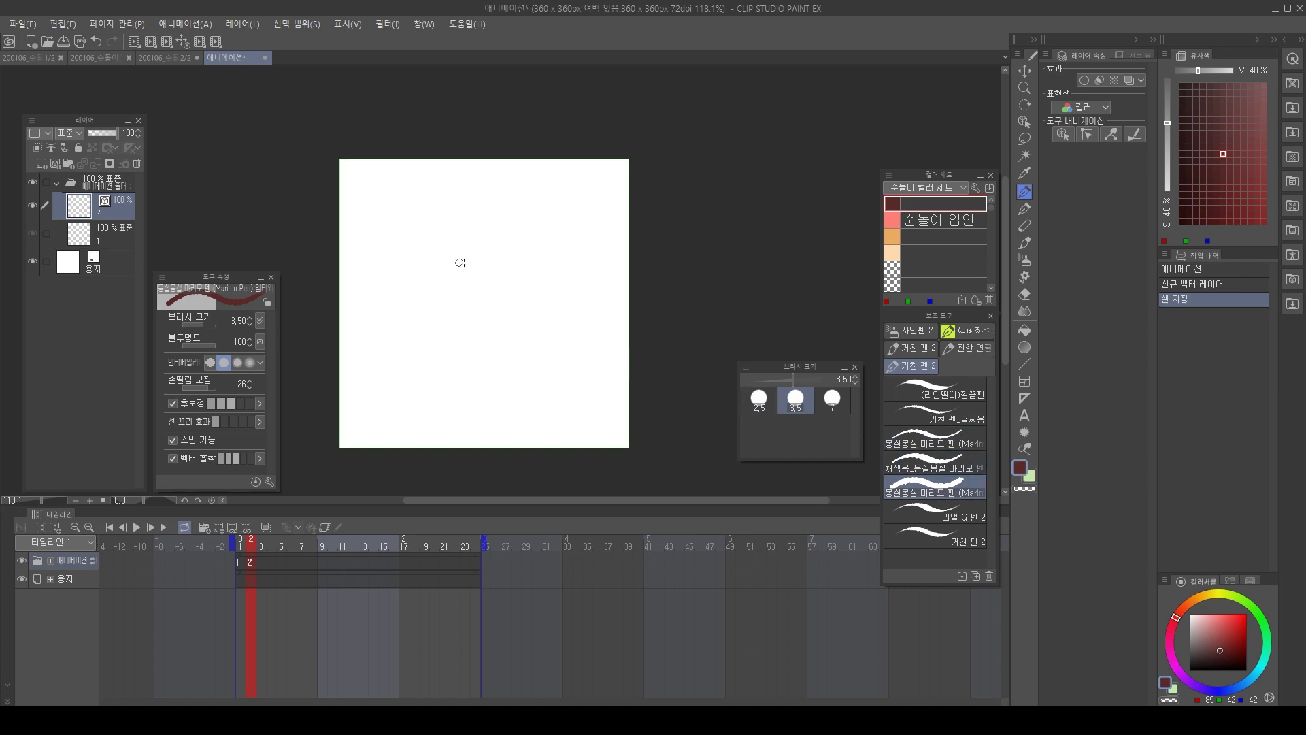
# Draw four crossing dark brown pen strokes in a hash shape on vector layer 2.
pyautogui.click(102, 231)
pyautogui.click(116, 208)
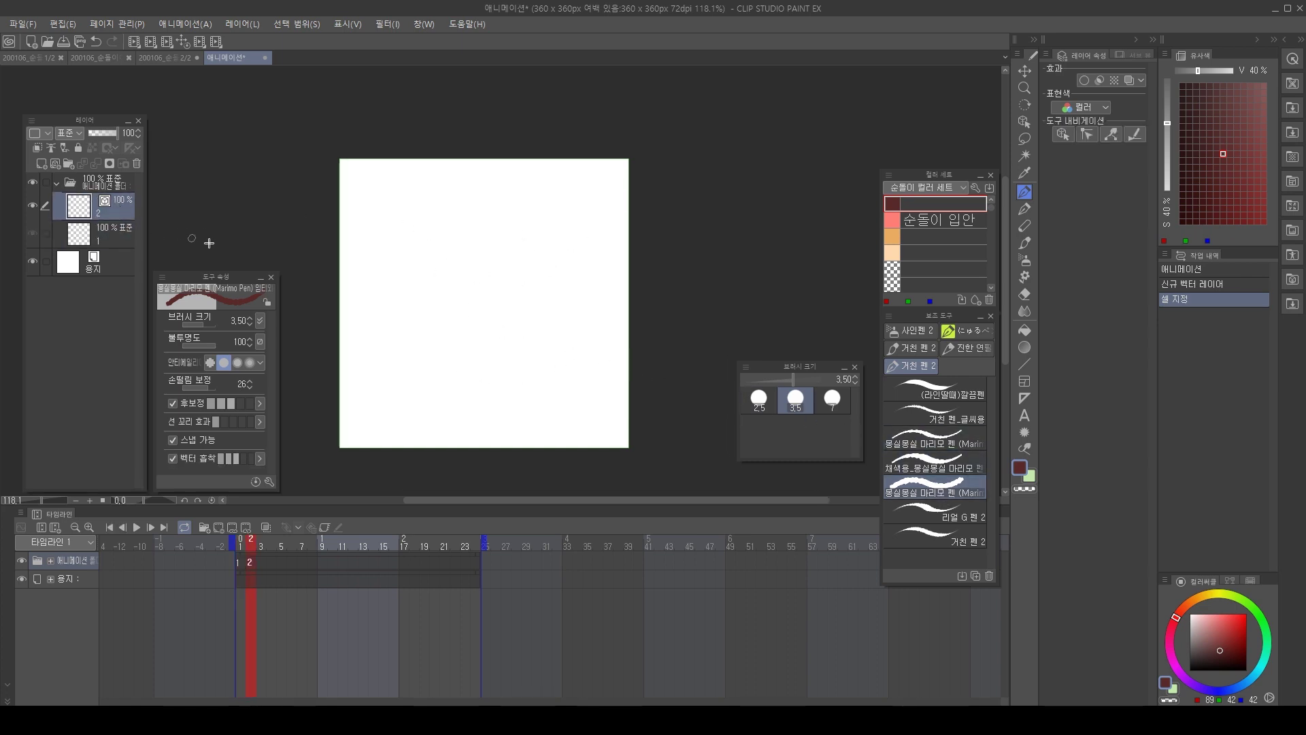
pyautogui.moveTo(398, 342)
pyautogui.mouseDown()
pyautogui.moveTo(588, 211)
pyautogui.moveTo(596, 356)
pyautogui.mouseUp()
pyautogui.moveTo(401, 263); pyautogui.dragTo(491, 400)
pyautogui.moveTo(426, 394); pyautogui.dragTo(596, 302)
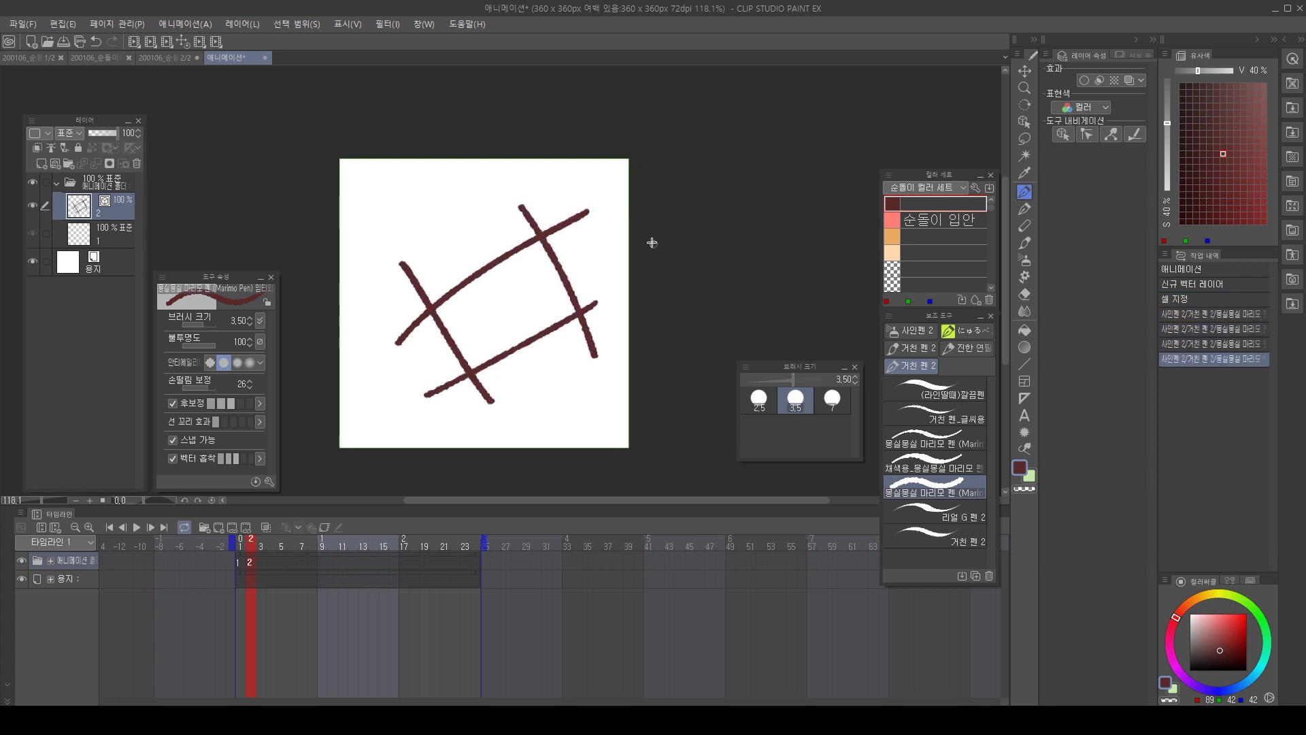
# Draw a similar hash of four crossing pen strokes on raster layer 1 and switch to the MarimoEraser.
pyautogui.click(109, 242)
pyautogui.moveTo(366, 313); pyautogui.dragTo(551, 210)
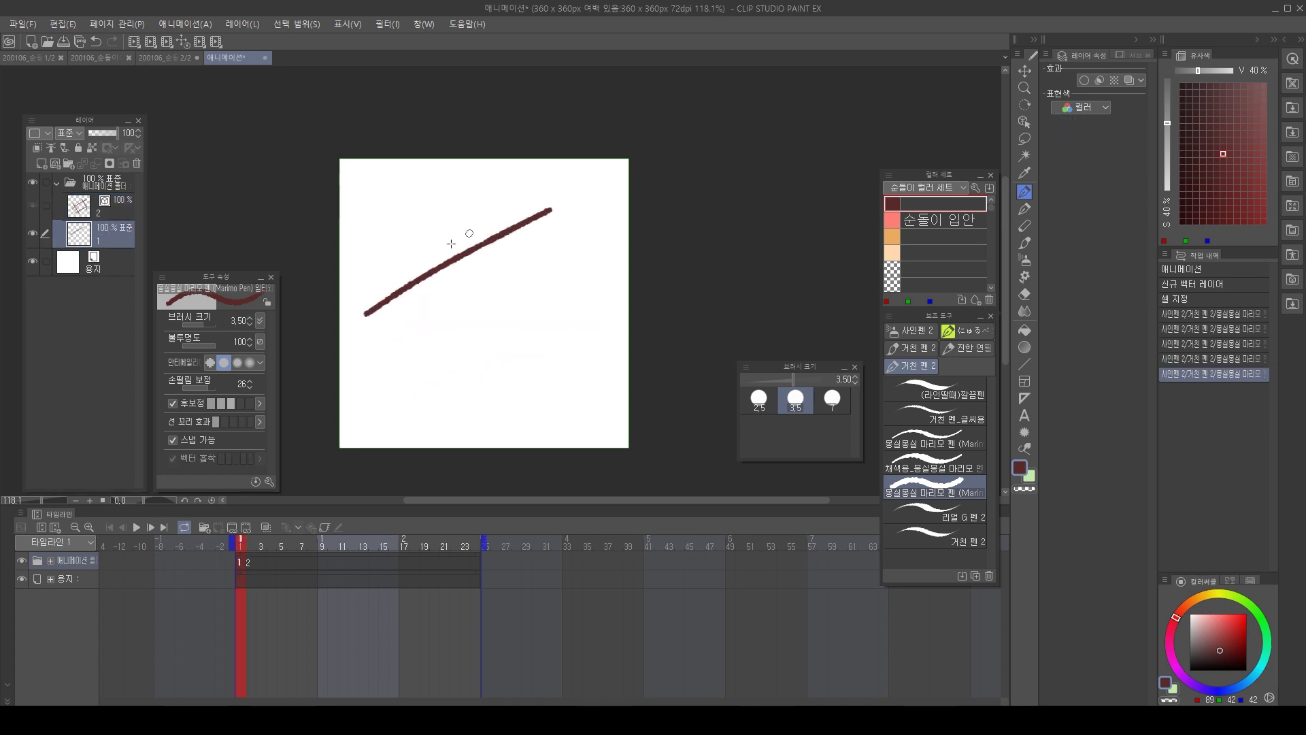
pyautogui.moveTo(384, 239); pyautogui.dragTo(491, 427)
pyautogui.moveTo(493, 196); pyautogui.dragTo(571, 368)
pyautogui.moveTo(399, 402)
pyautogui.mouseDown()
pyautogui.moveTo(615, 292)
pyautogui.moveTo(598, 307)
pyautogui.mouseUp()
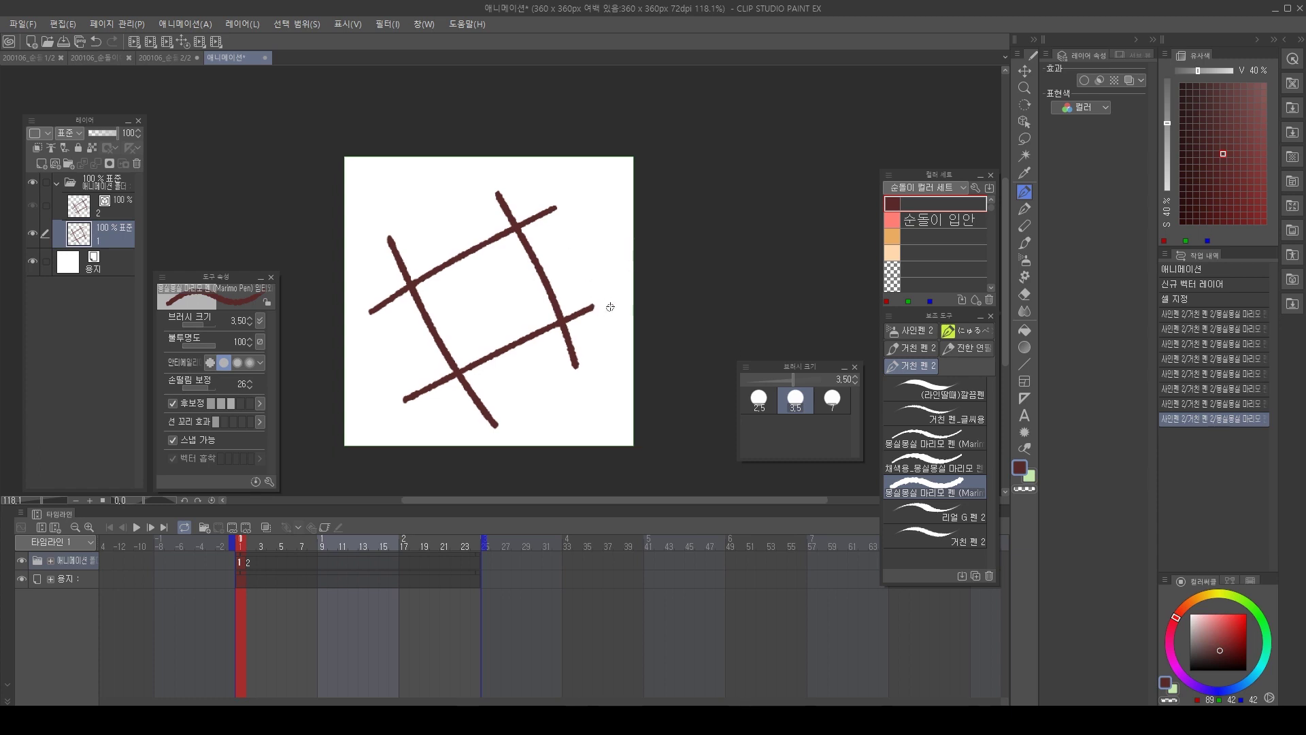
pyautogui.press('e')
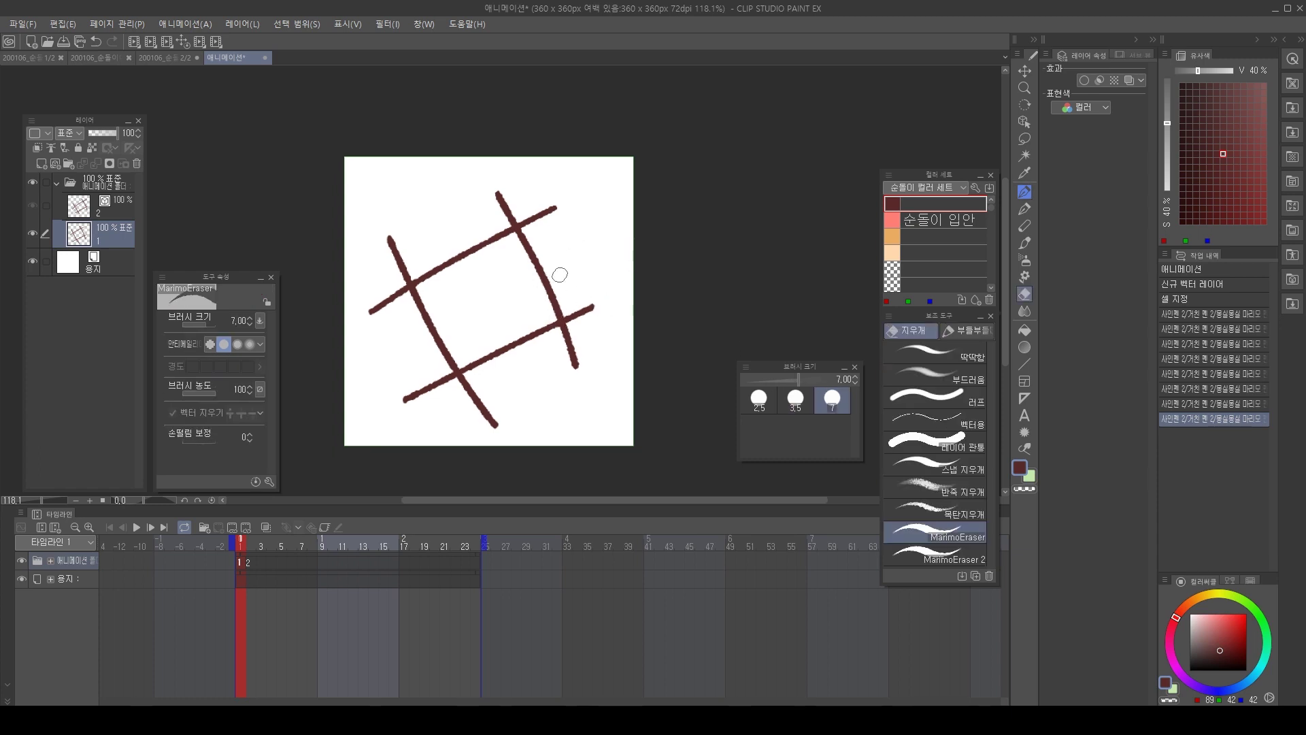
# Try erasing the lower-right crossing of the hash on raster layer 1 with the MarimoEraser, and undo it.
pyautogui.moveTo(522, 339)
pyautogui.mouseDown()
pyautogui.moveTo(557, 258)
pyautogui.moveTo(540, 337)
pyautogui.moveTo(573, 276)
pyautogui.moveTo(566, 348)
pyautogui.moveTo(603, 294)
pyautogui.mouseUp()
pyautogui.moveTo(562, 253)
pyautogui.mouseDown()
pyautogui.moveTo(546, 323)
pyautogui.moveTo(570, 253)
pyautogui.moveTo(547, 287)
pyautogui.mouseUp()
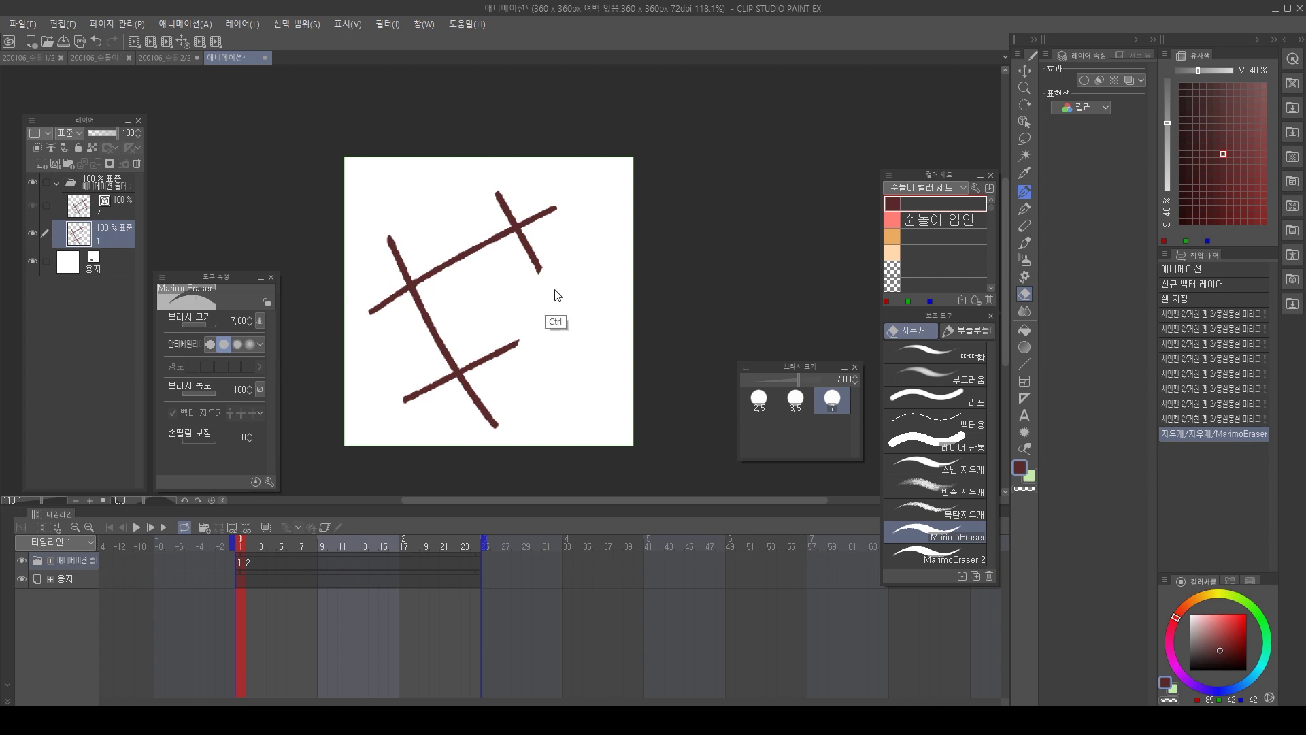
pyautogui.hotkey('ctrl', 'z')
# Try erasing the overshooting line ends at the hash's lower-right crossing on vector layer 2, and undo the erasures.
pyautogui.click(107, 214)
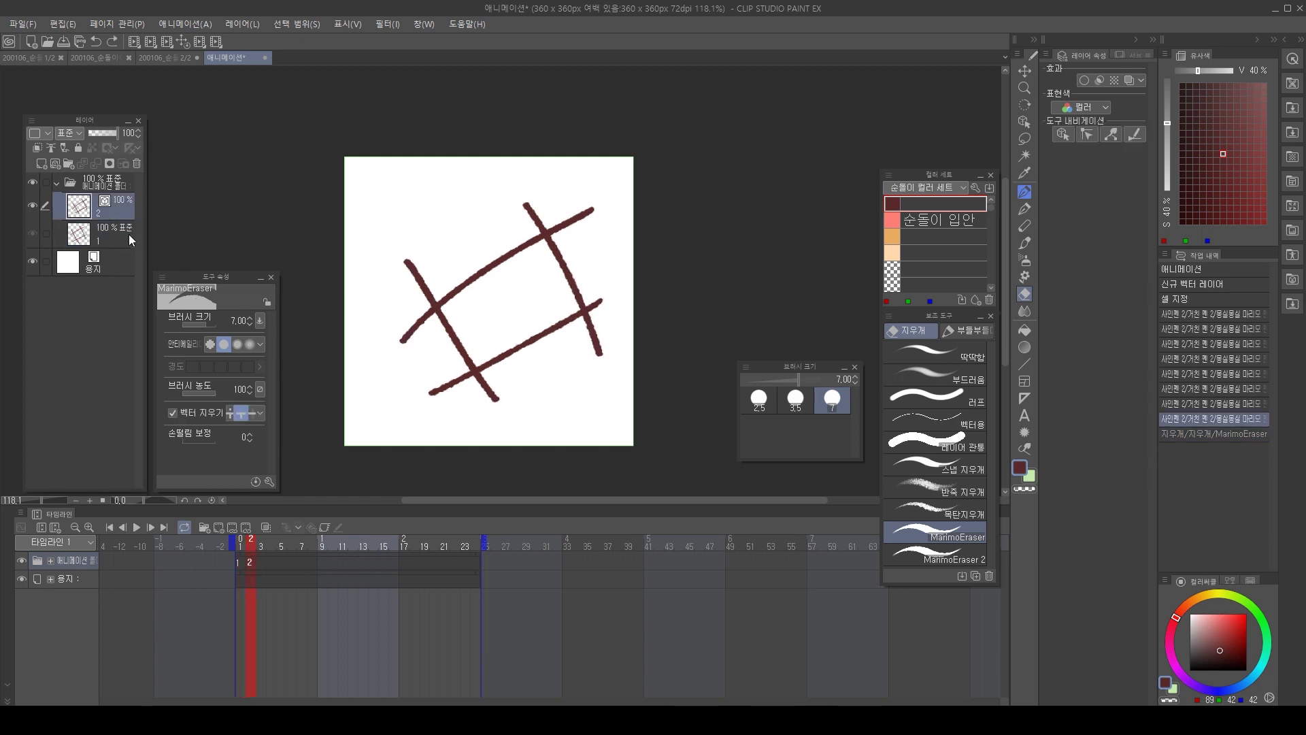
pyautogui.moveTo(609, 337); pyautogui.dragTo(587, 349)
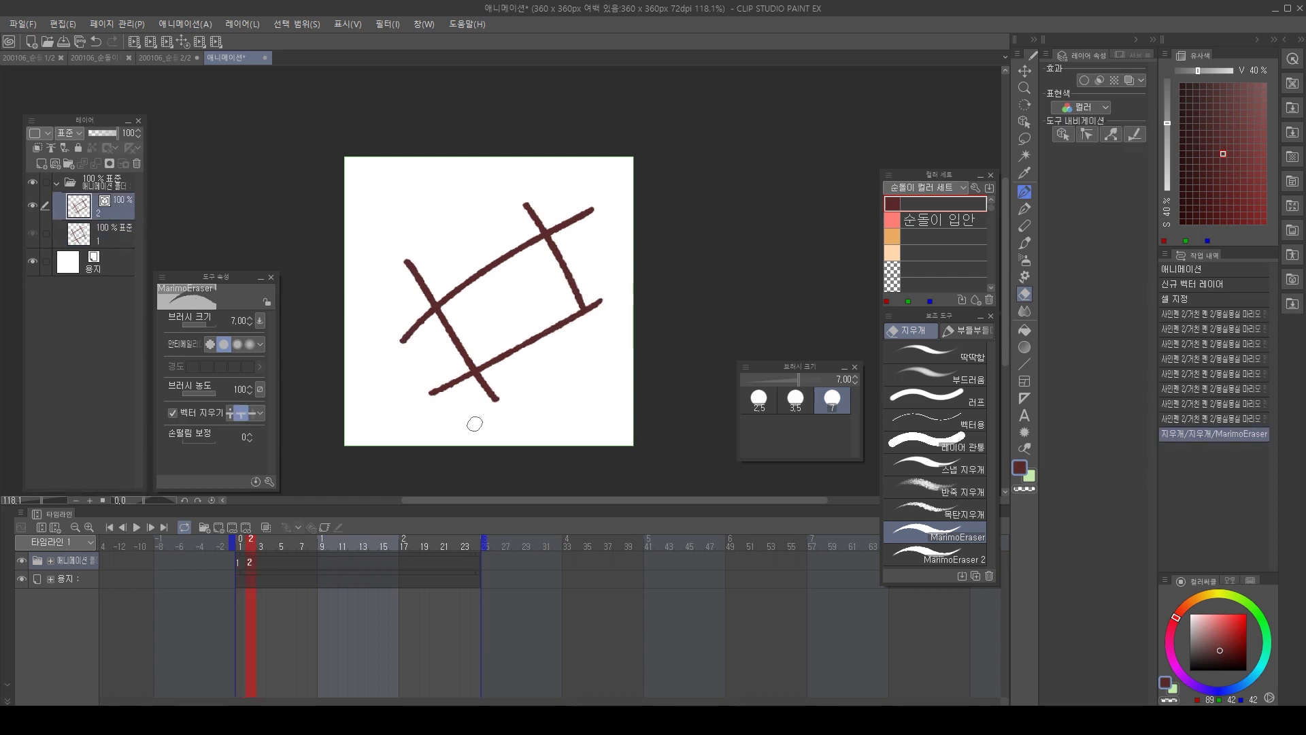
pyautogui.hotkey('ctrl', 'z')
pyautogui.moveTo(597, 287)
pyautogui.mouseDown()
pyautogui.moveTo(604, 313)
pyautogui.moveTo(589, 341)
pyautogui.mouseUp()
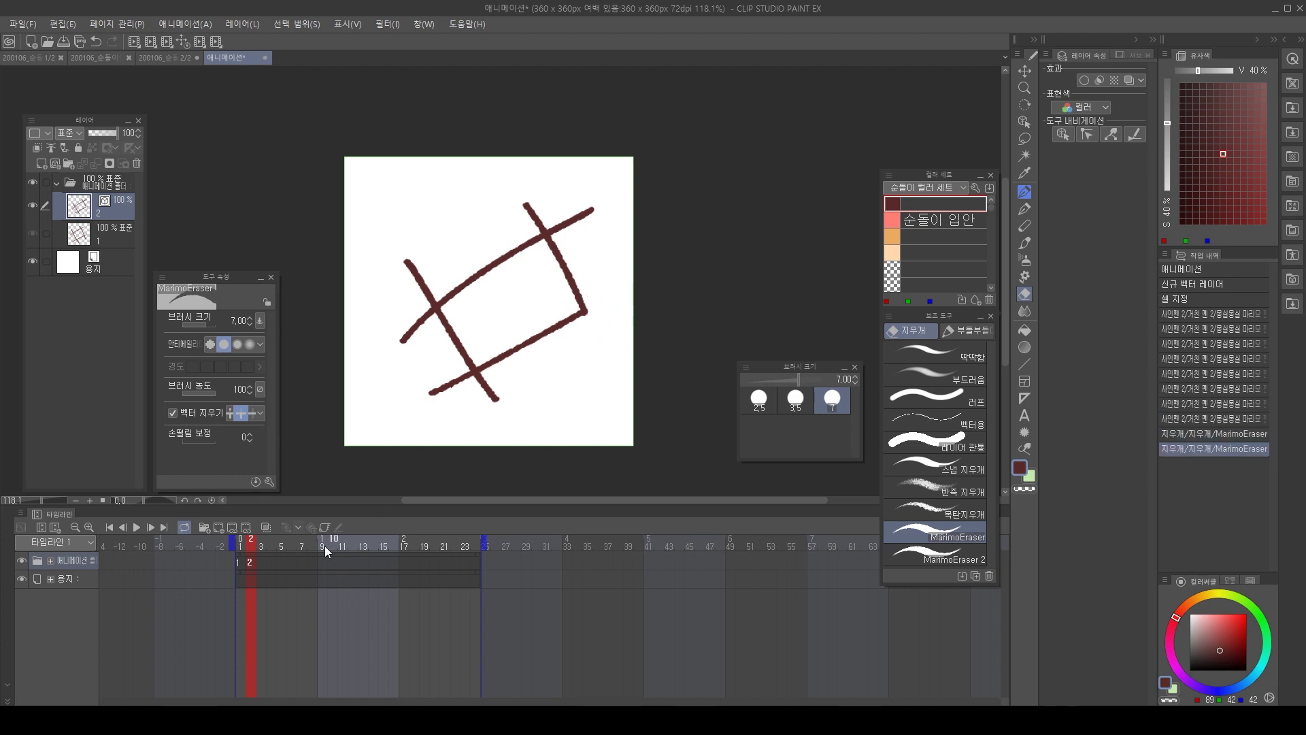
pyautogui.hotkey('ctrl', 'z')
pyautogui.hotkey('ctrl', 'z')
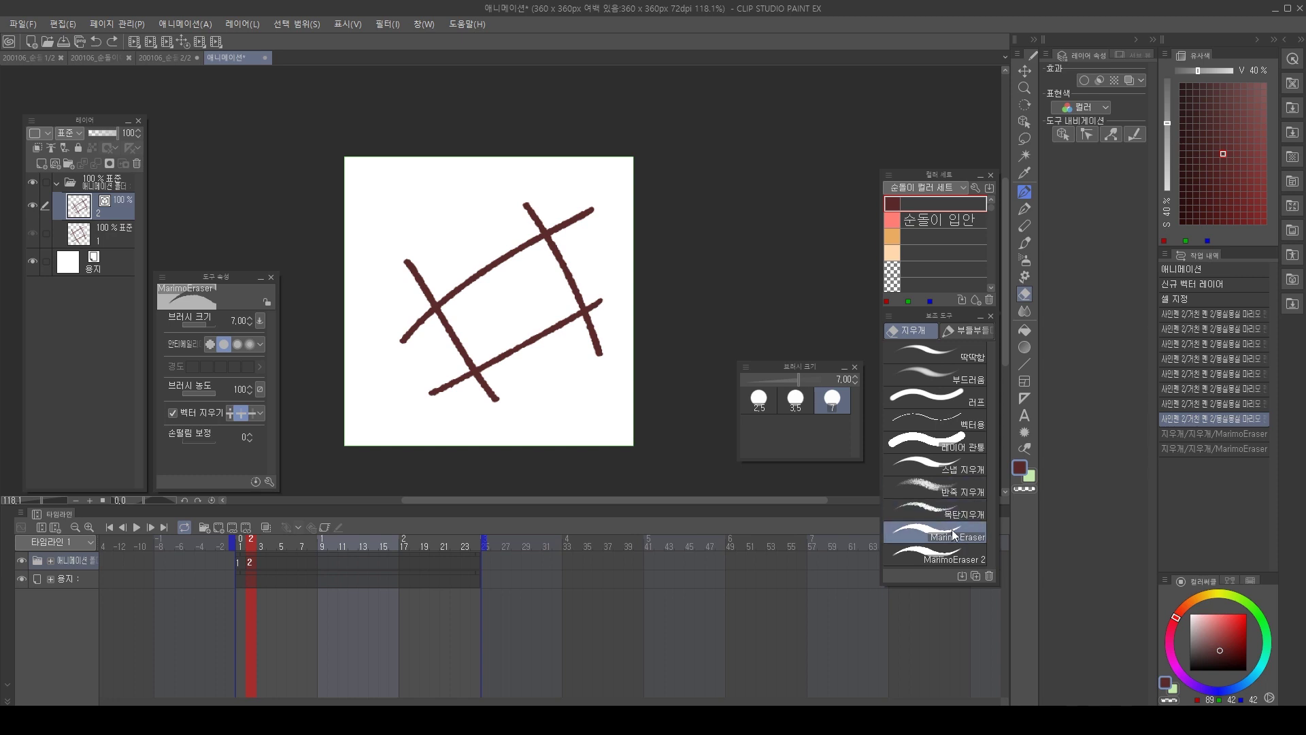
# Compare the eraser settings on layers 1 and 2, and set vector erasing on layer 2 to affect only the touched areas.
pyautogui.click(121, 234)
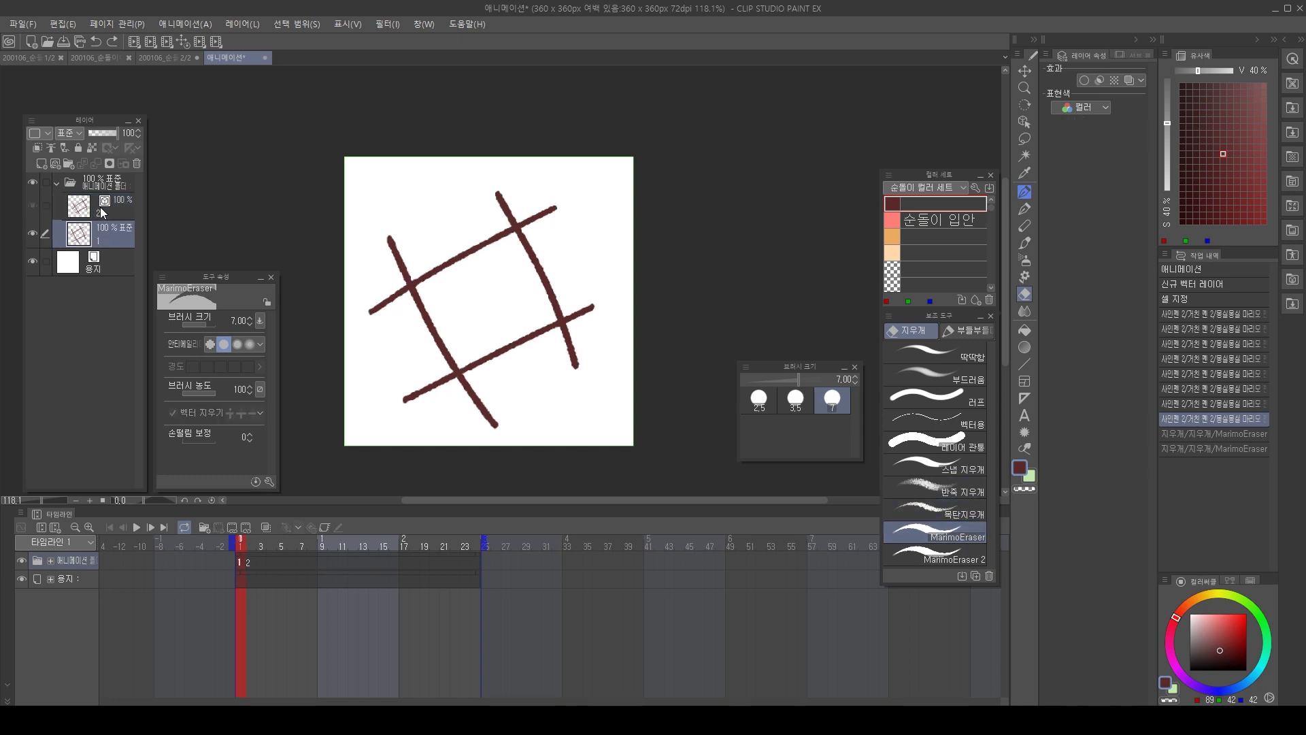
pyautogui.click(100, 207)
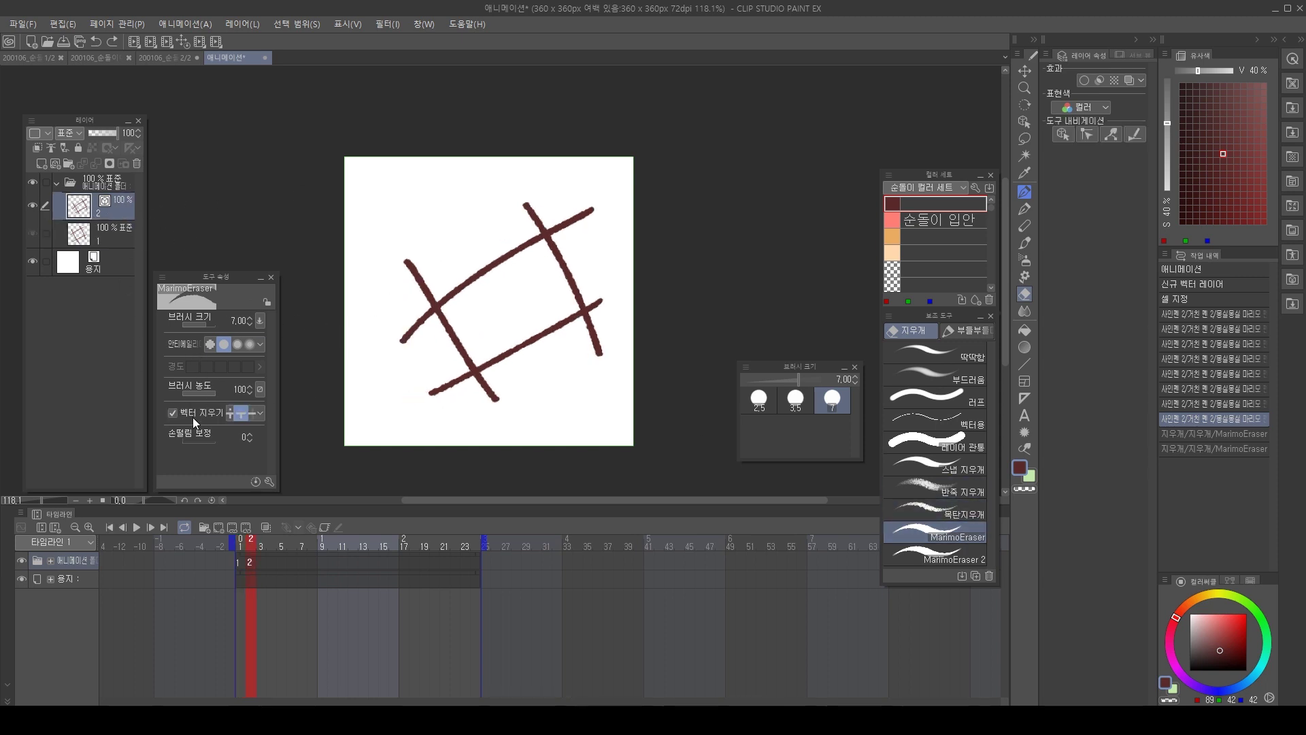
pyautogui.click(173, 411)
pyautogui.moveTo(277, 416); pyautogui.dragTo(296, 415)
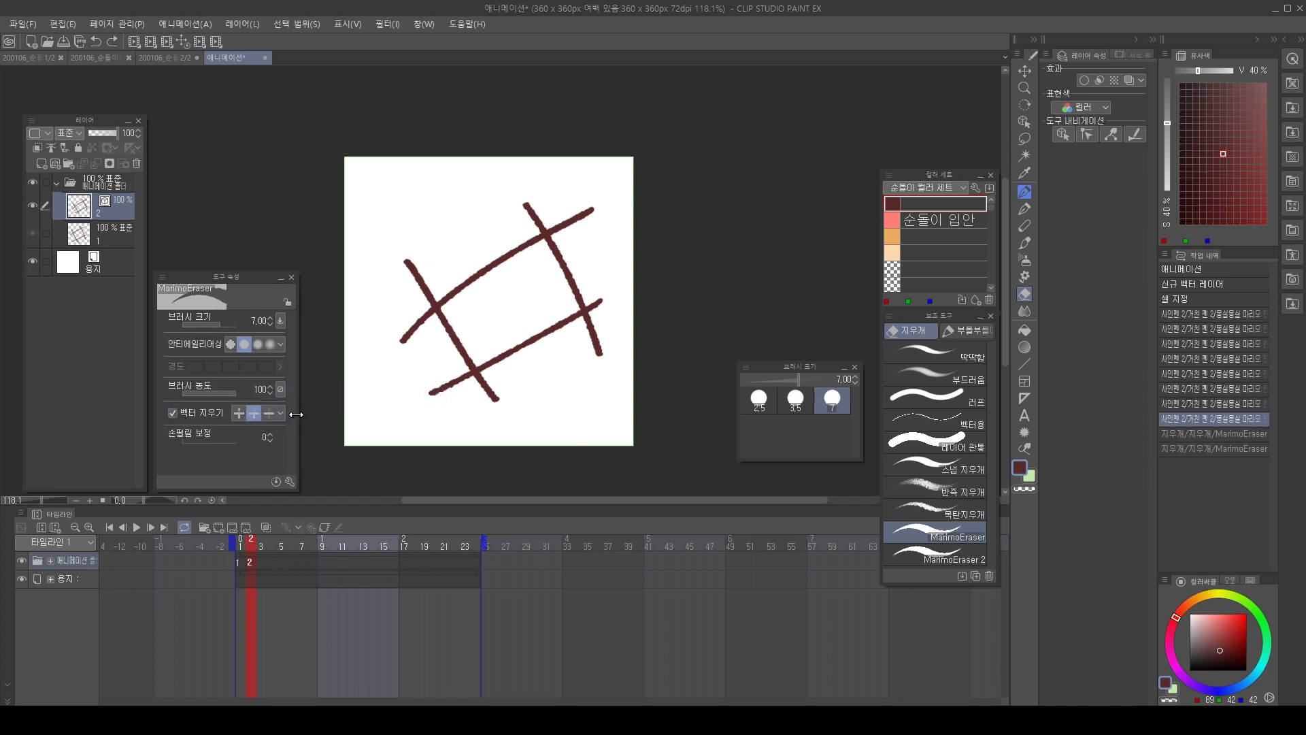
pyautogui.click(235, 411)
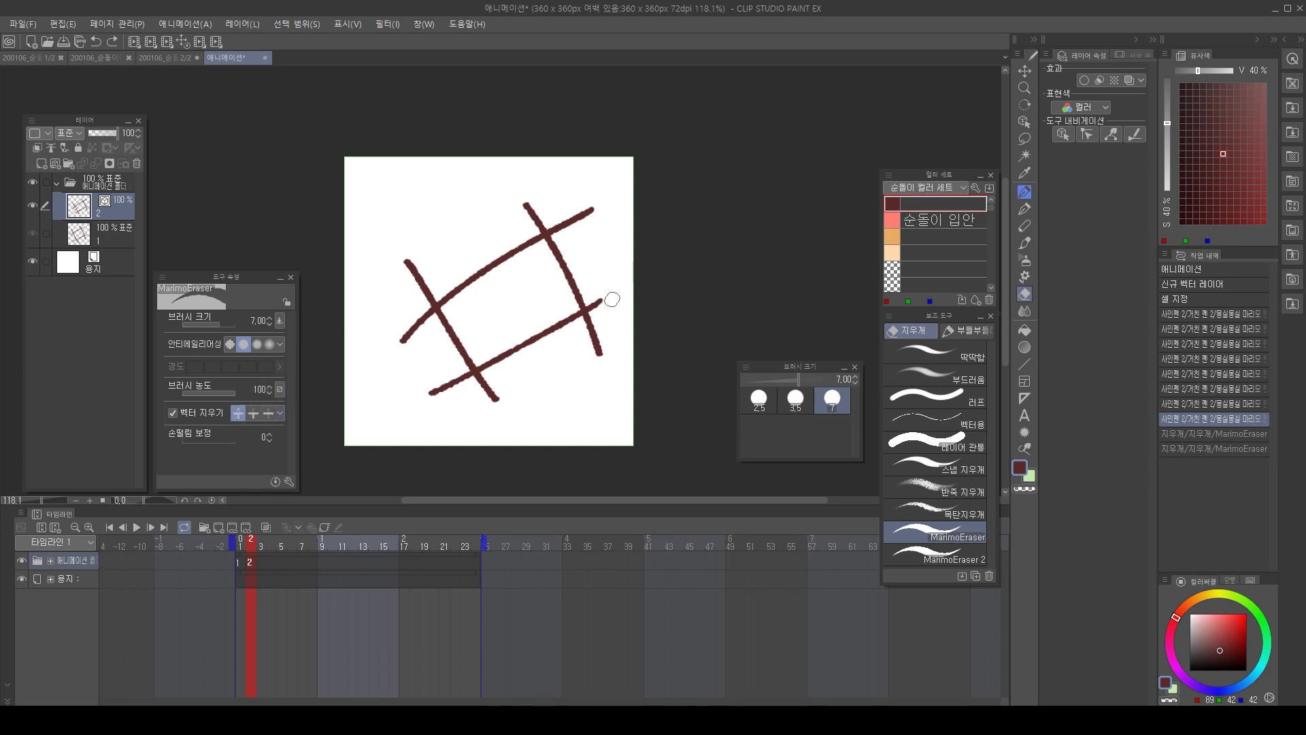
# Try erasing part of the hash's right line between its two crossings in touched-area mode, and undo it.
pyautogui.click(564, 268)
pyautogui.hotkey('ctrl', 'z')
pyautogui.moveTo(554, 262)
pyautogui.mouseDown()
pyautogui.moveTo(566, 263)
pyautogui.moveTo(559, 280)
pyautogui.moveTo(585, 274)
pyautogui.mouseUp()
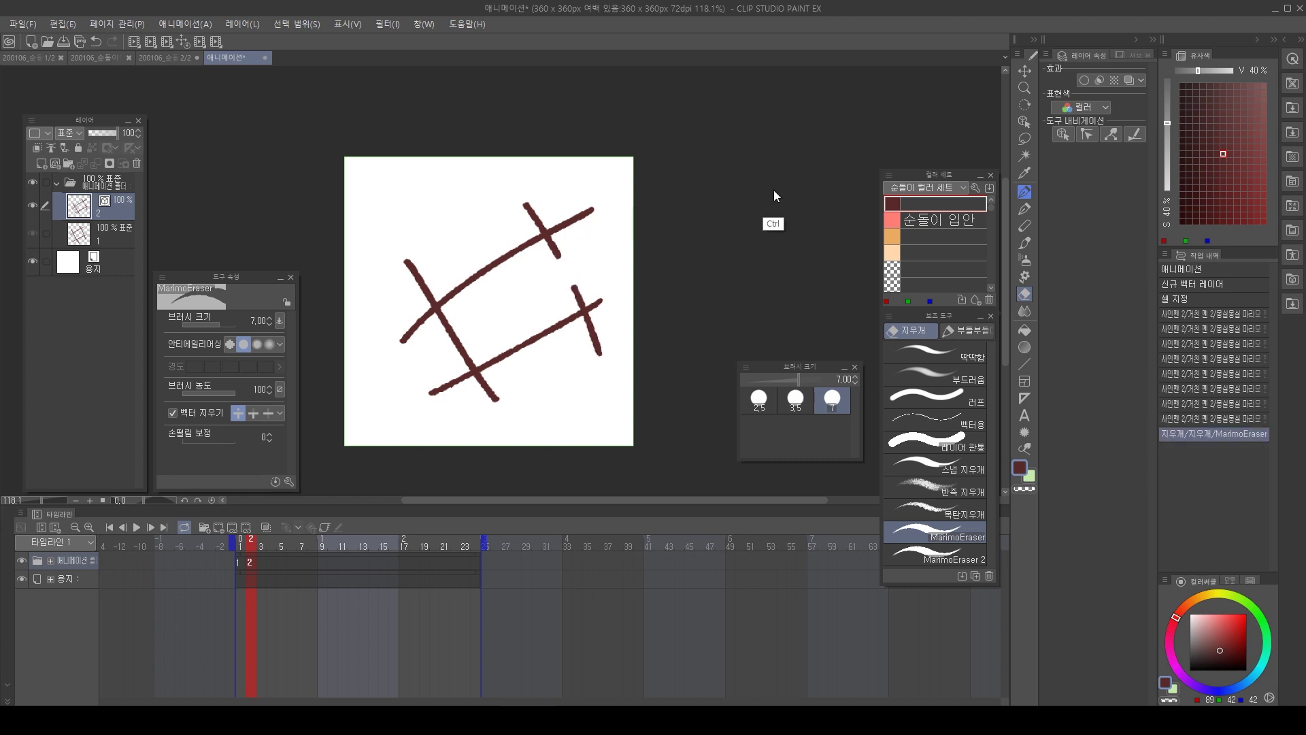
pyautogui.hotkey('ctrl', 'z')
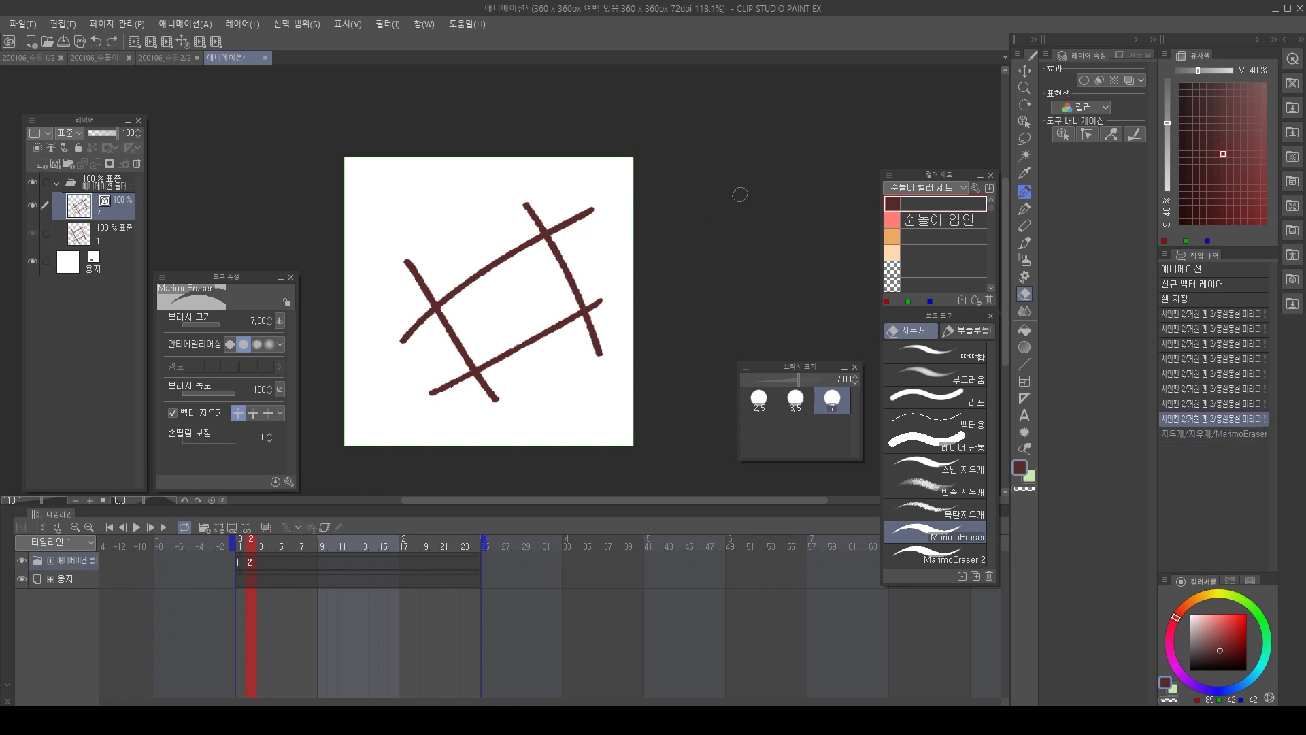
# Set vector erasing to stop at intersections and test it on the line ends at the lower-right crossing, undoing the trims.
pyautogui.click(252, 413)
pyautogui.click(584, 296)
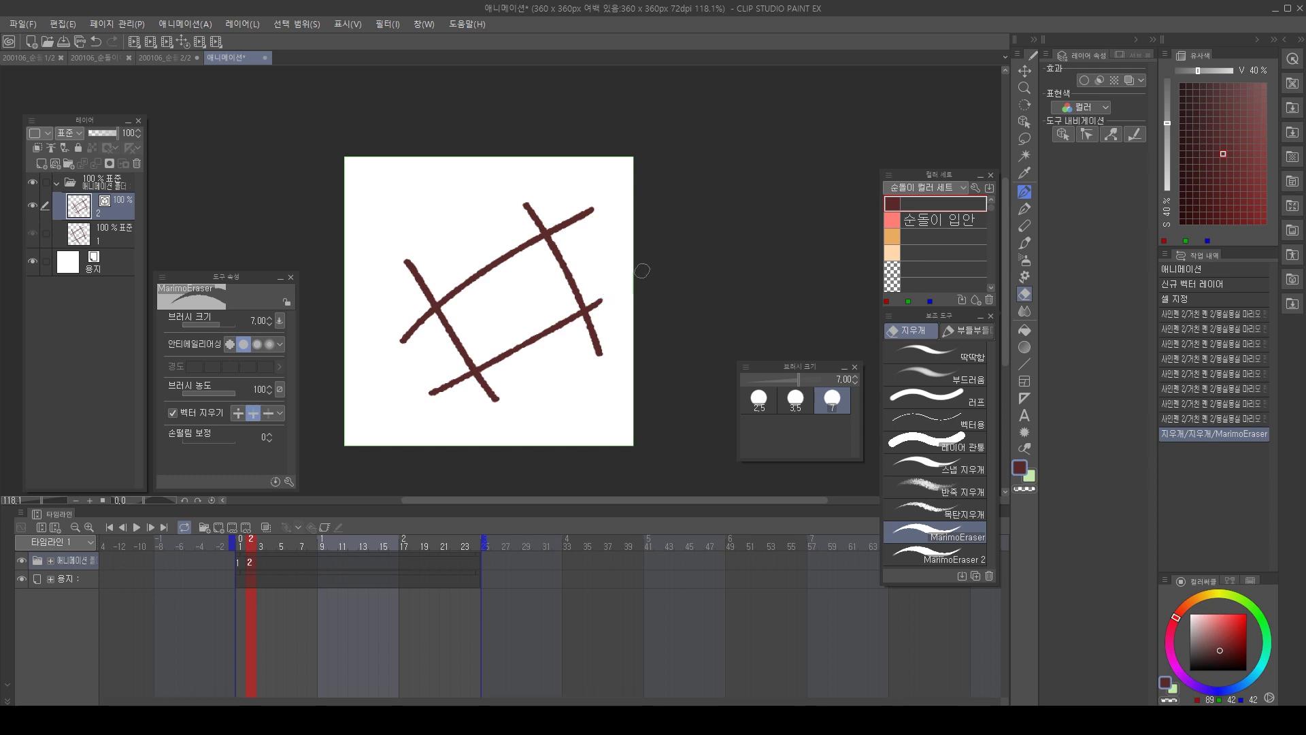
pyautogui.moveTo(598, 278); pyautogui.dragTo(601, 304)
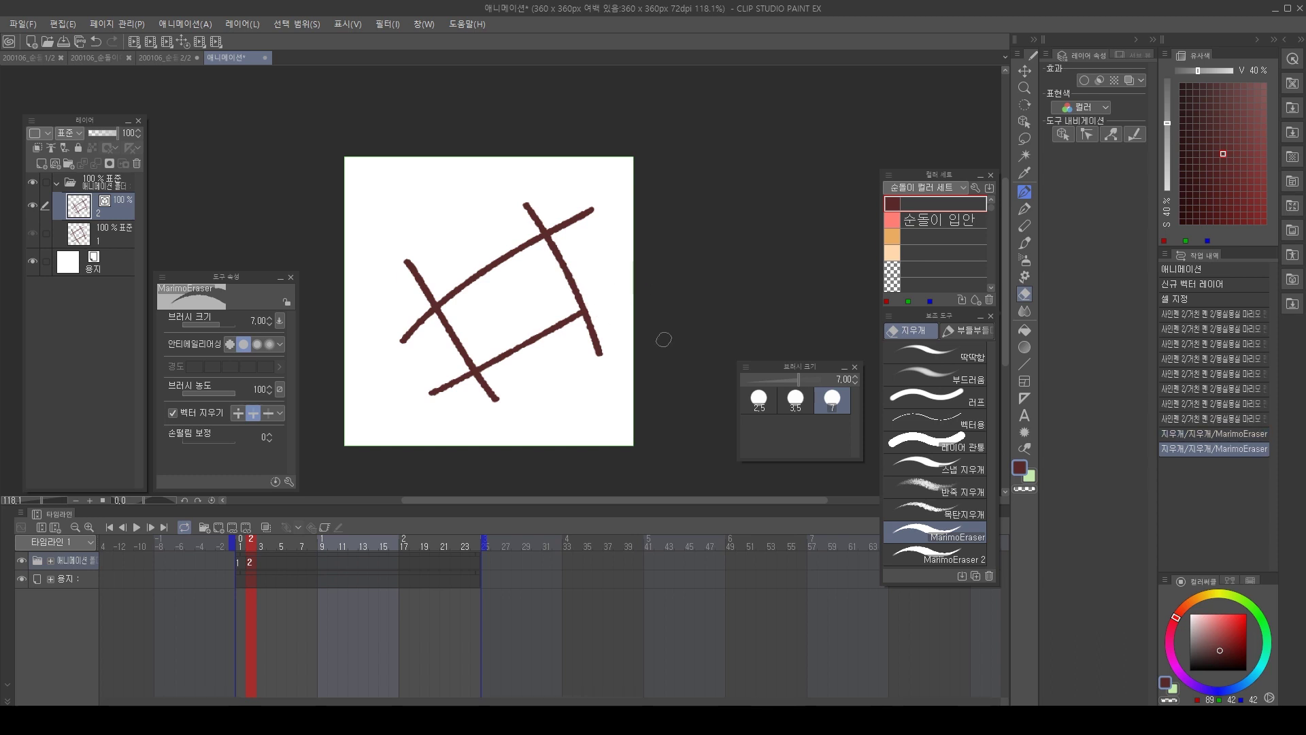
pyautogui.hotkey('ctrl', 'z')
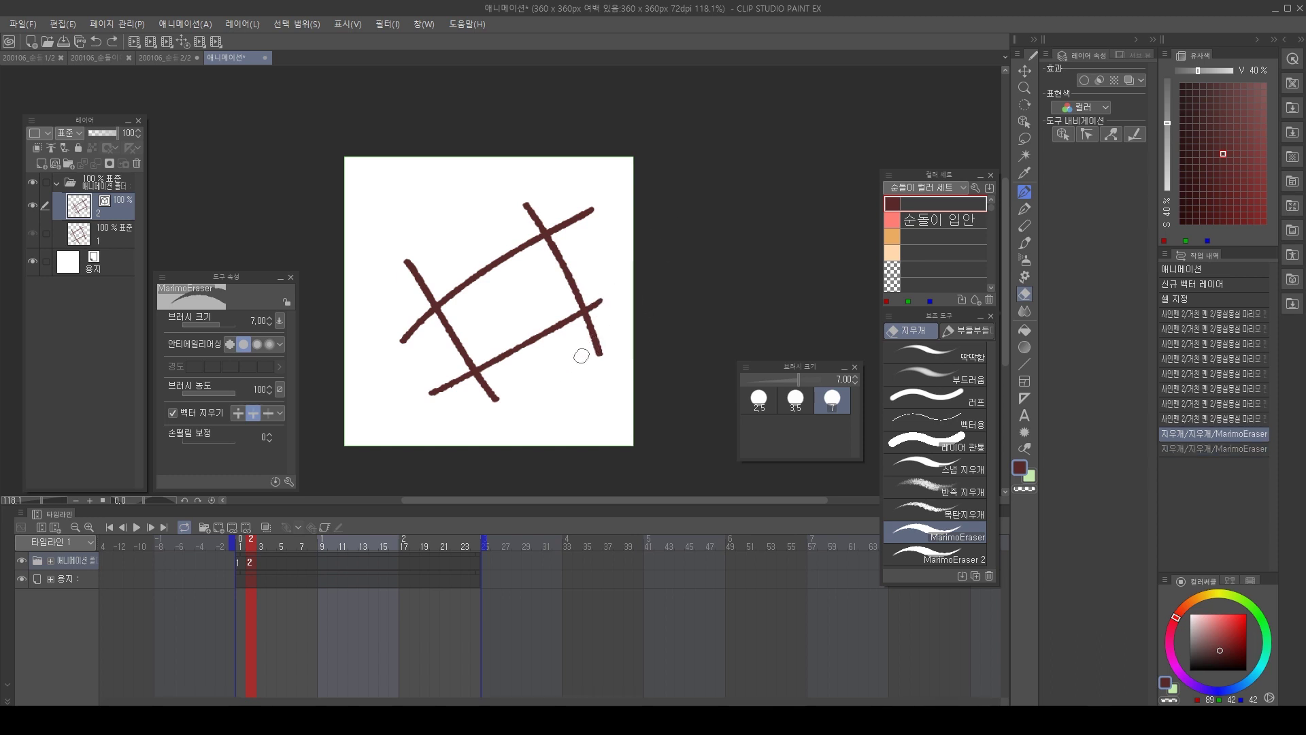
pyautogui.moveTo(580, 355); pyautogui.dragTo(694, 267)
pyautogui.hotkey('ctrl', 'z')
# Erase all overshooting line ends of the hash on vector layer 2 up to their intersections, leaving a closed quadrilateral.
pyautogui.moveTo(603, 336); pyautogui.dragTo(477, 440)
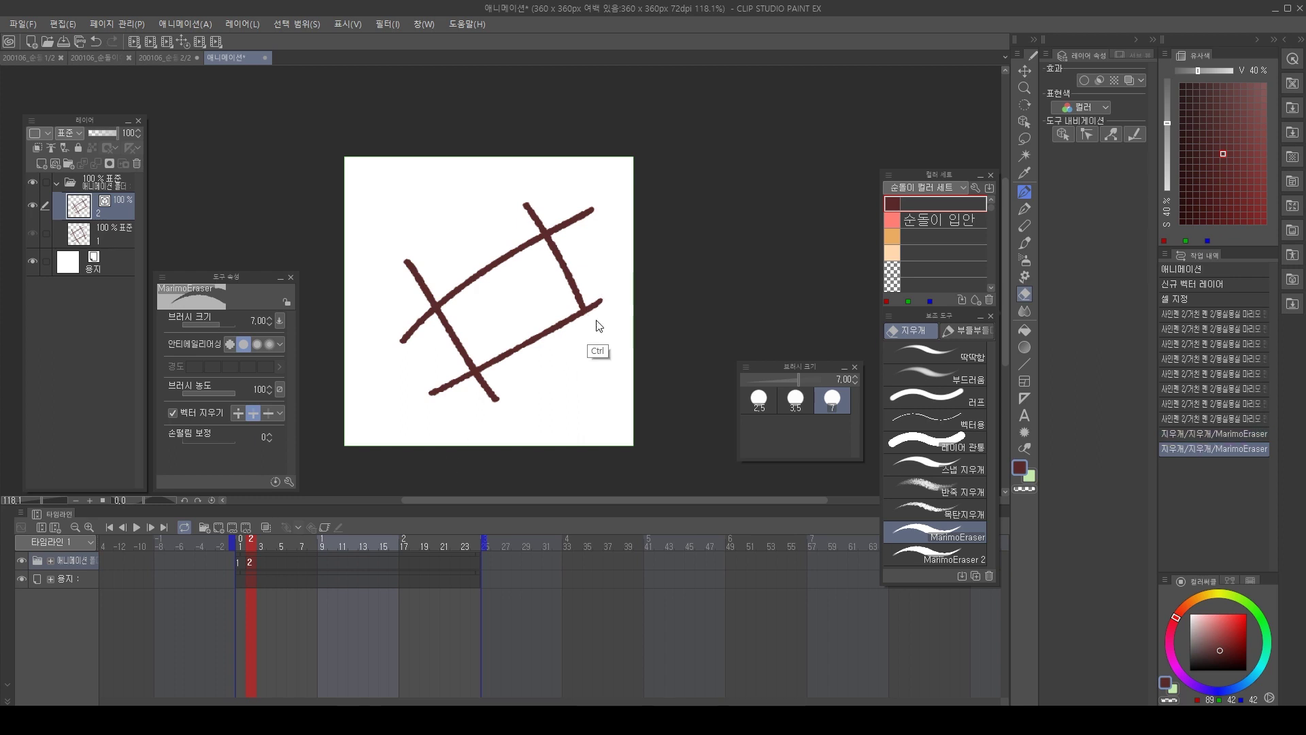
pyautogui.hotkey('ctrl', 'z')
pyautogui.hotkey('ctrl', 'y')
pyautogui.hotkey('ctrl', 'y')
pyautogui.hotkey('ctrl', 'z')
pyautogui.hotkey('ctrl', 'y')
pyautogui.click(487, 386)
pyautogui.click(452, 382)
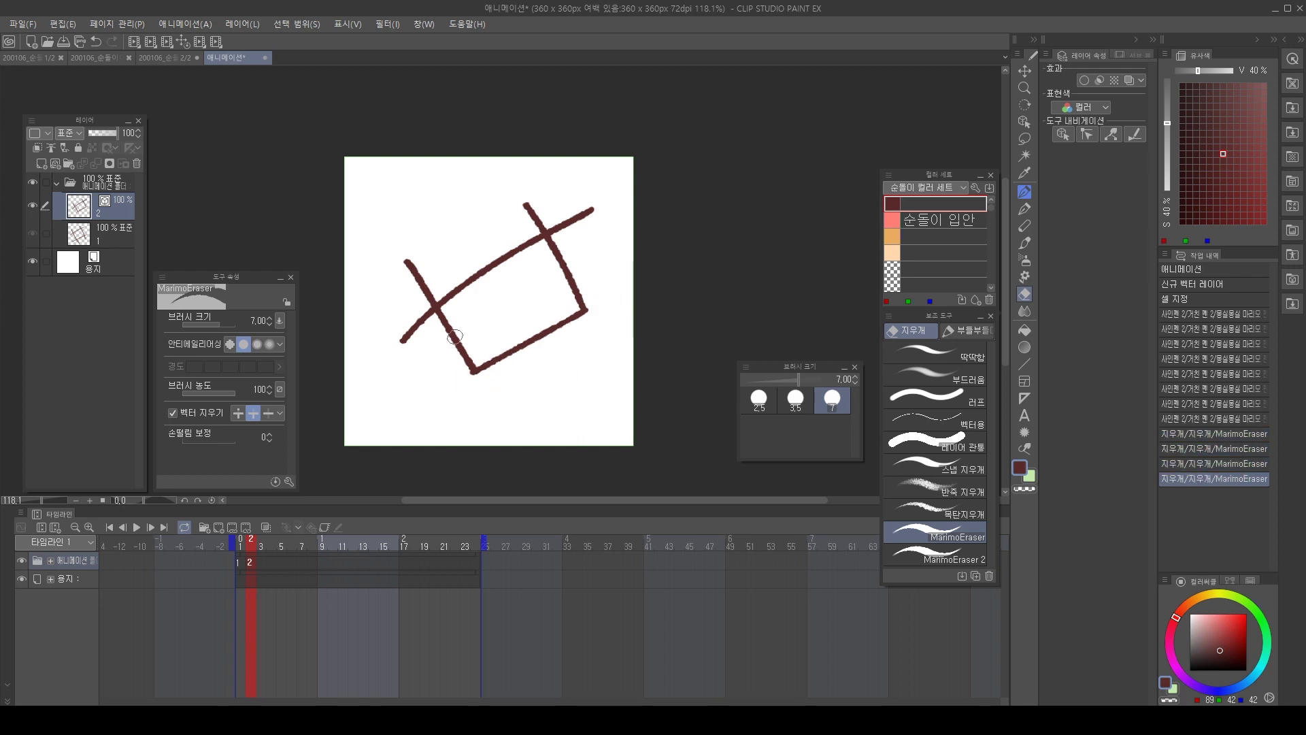
pyautogui.click(416, 326)
pyautogui.click(418, 283)
pyautogui.click(533, 217)
pyautogui.click(571, 221)
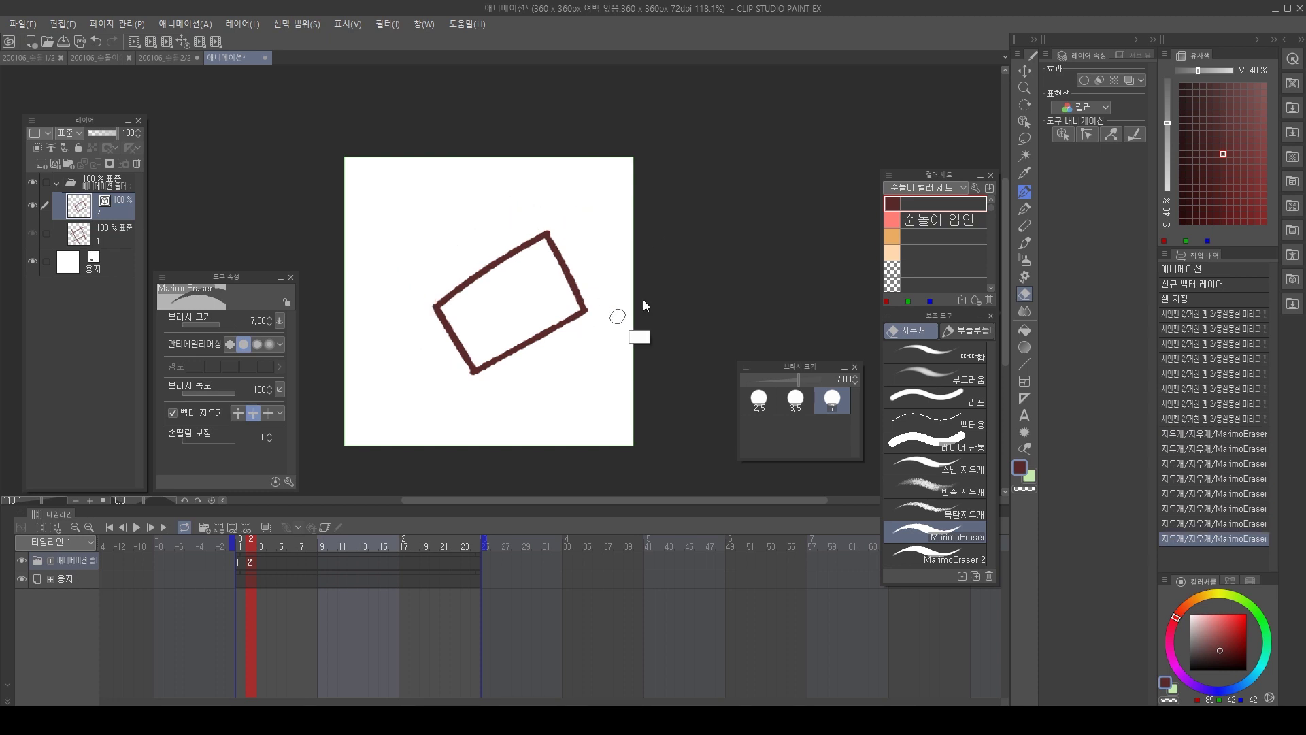
# Undo the end trims on the hash and clear all strokes from vector layer 2.
pyautogui.hotkey('ctrl', 'z')
pyautogui.hotkey('ctrl', 'z')
pyautogui.hotkey('ctrl', 'z')
pyautogui.hotkey('ctrl', 'z')
pyautogui.hotkey('ctrl', 'z')
pyautogui.hotkey('ctrl', 'z')
pyautogui.hotkey('ctrl', 'z')
pyautogui.hotkey('ctrl', 'z')
pyautogui.hotkey('ctrl', 'z')
pyautogui.hotkey('ctrl', 'z')
pyautogui.hotkey('ctrl', 'z')
pyautogui.hotkey('ctrl', 'z')
pyautogui.hotkey('ctrl', 'z')
pyautogui.hotkey('ctrl', 'z')
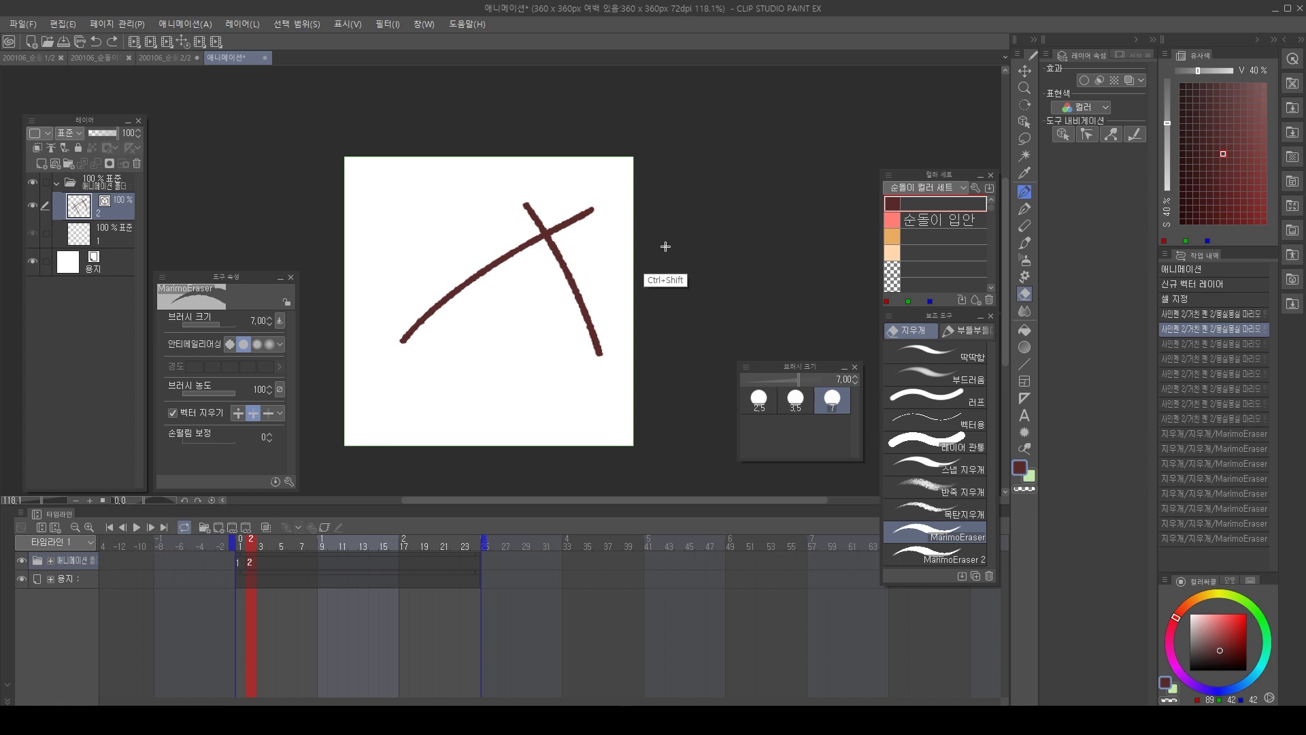
pyautogui.hotkey('ctrl', 'y')
pyautogui.hotkey('ctrl', 'y')
pyautogui.hotkey('ctrl', 'y')
pyautogui.hotkey('ctrl', 'y')
pyautogui.hotkey('ctrl', 'y')
pyautogui.hotkey('ctrl', 'y')
pyautogui.press('Delete')
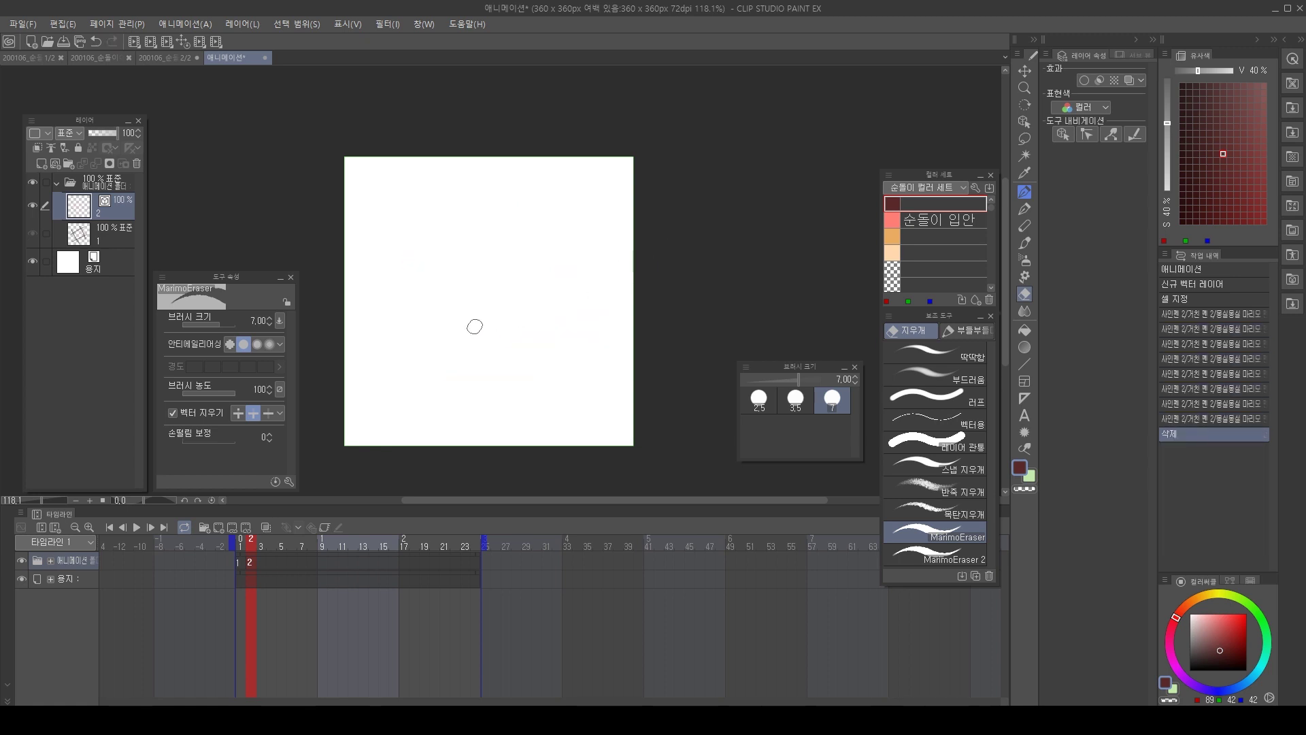
# Draw a small hook-shaped pen stroke on vector layer 2 and a curved stroke crossing its upper end.
pyautogui.press('p')
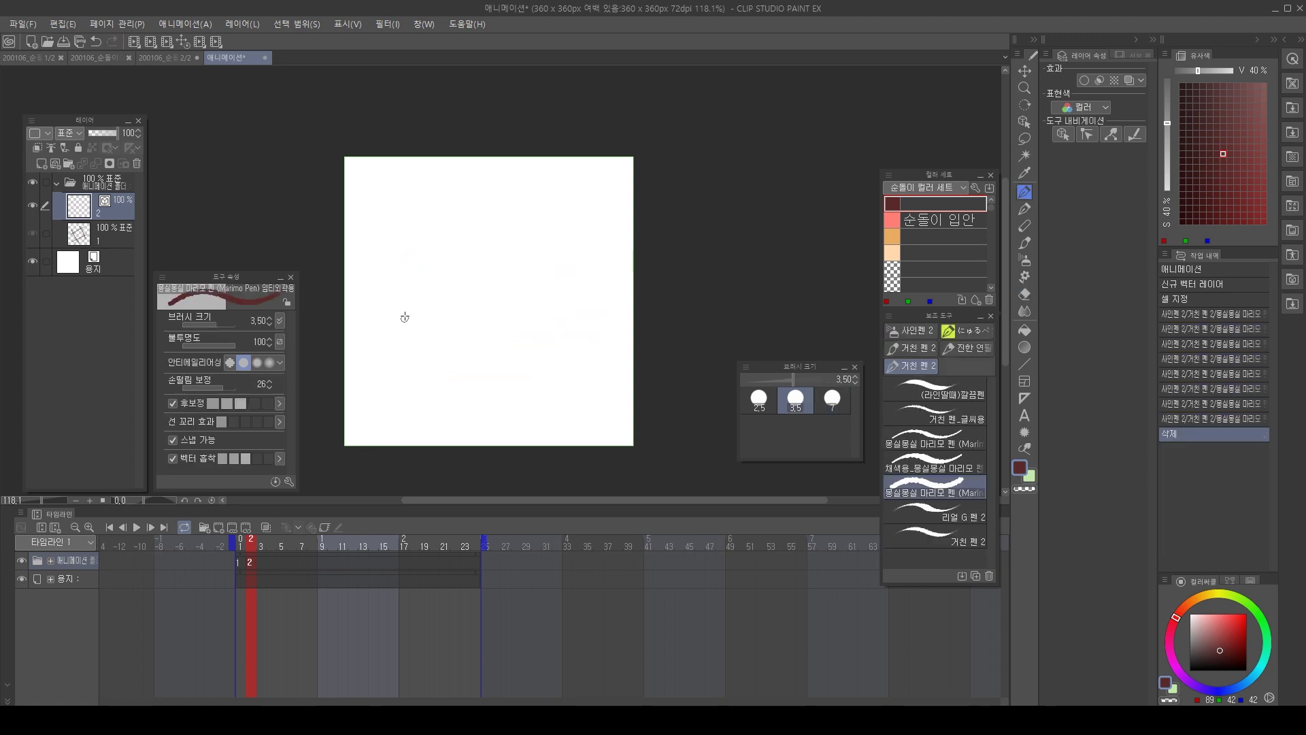
pyautogui.moveTo(413, 294); pyautogui.dragTo(418, 325)
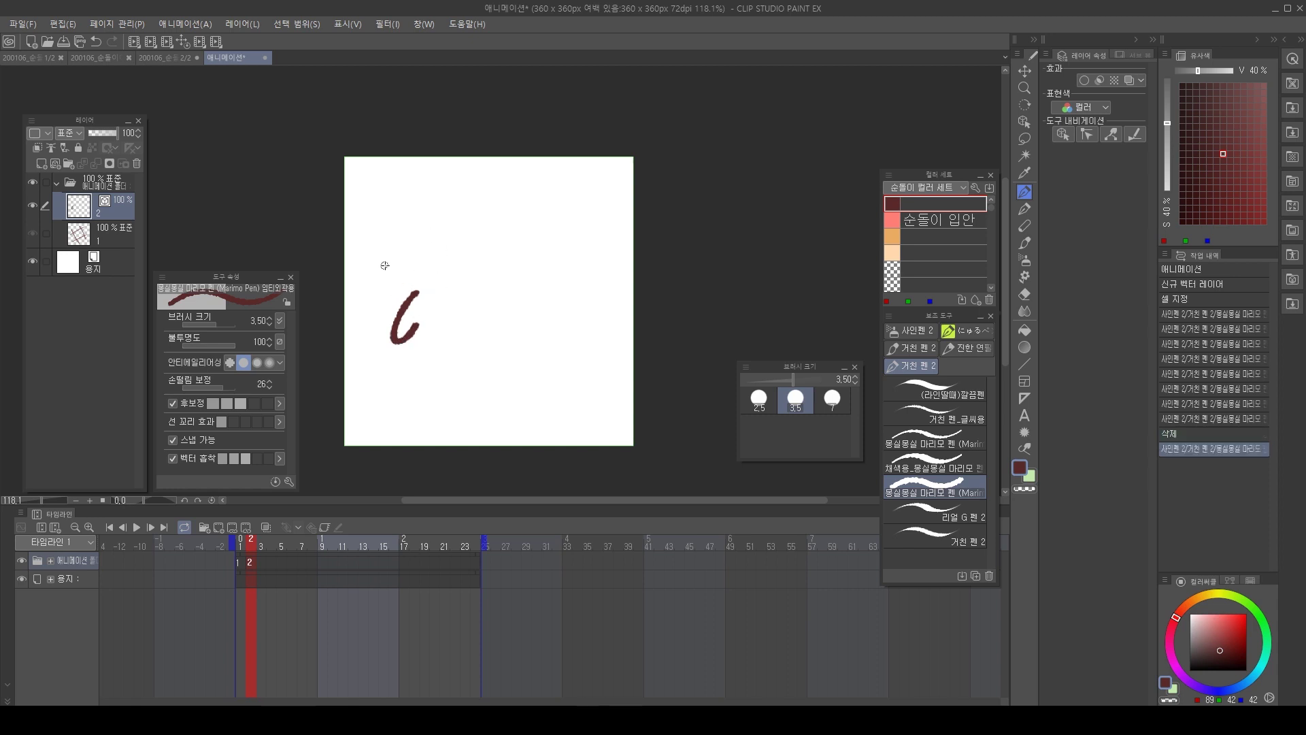
pyautogui.moveTo(376, 257)
pyautogui.mouseDown()
pyautogui.moveTo(411, 296)
pyautogui.moveTo(456, 301)
pyautogui.mouseUp()
# Select strokes at the crossing with the Object tool to examine where the hook meets the curve.
pyautogui.press('o')
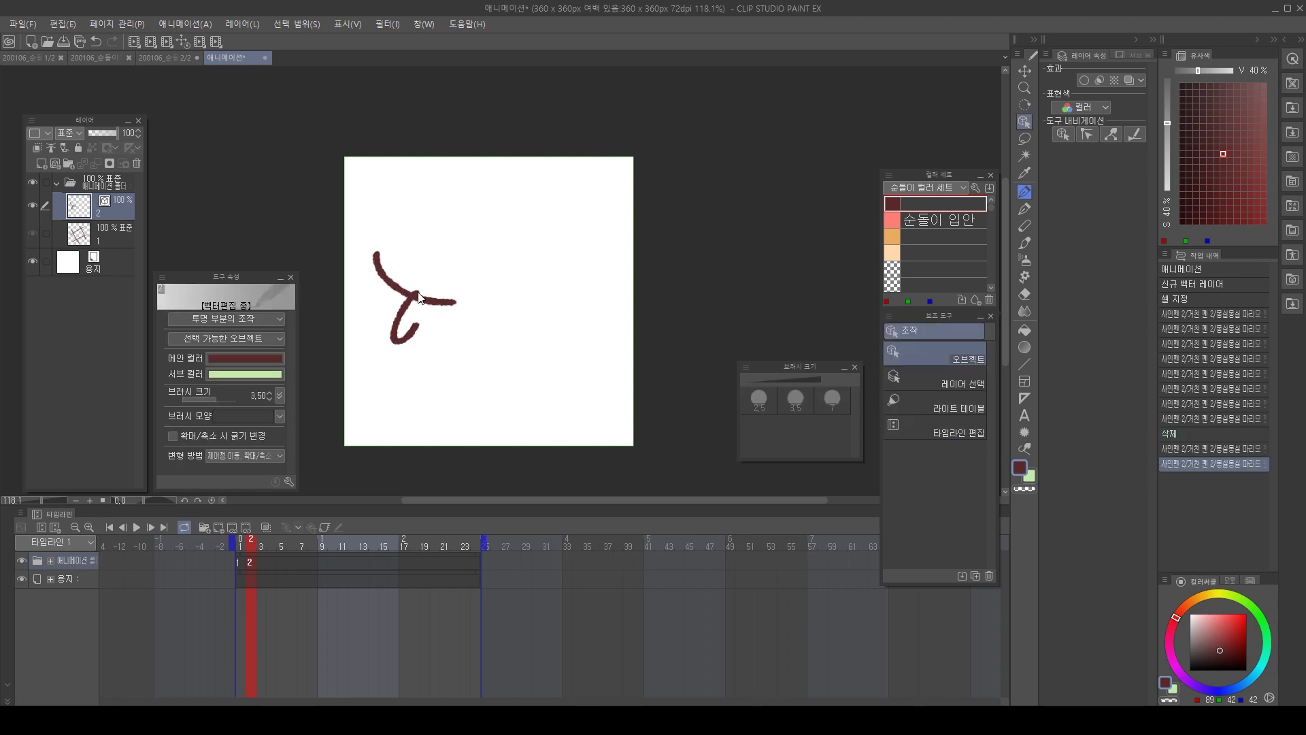
pyautogui.click(420, 298)
pyautogui.click(498, 231)
pyautogui.click(422, 291)
# Erase the hook's short stub protruding above the curved stroke up to the intersection.
pyautogui.press('e')
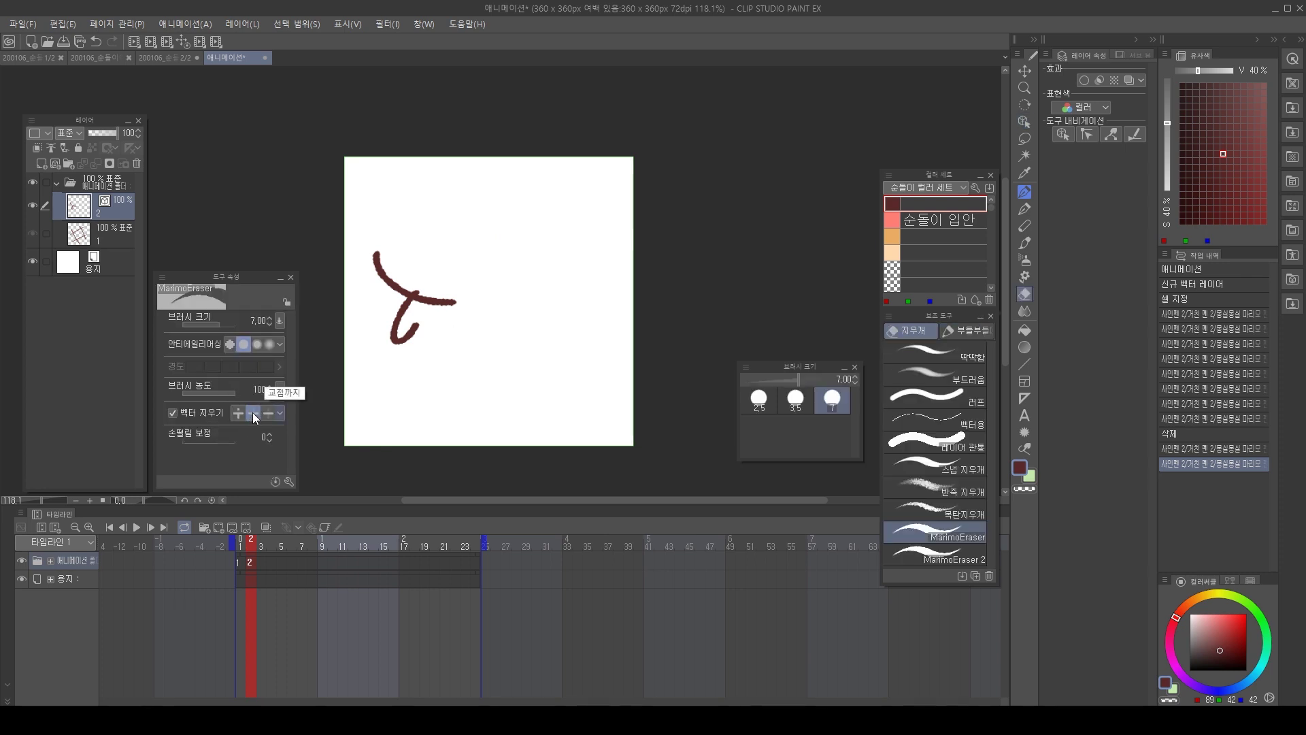
pyautogui.moveTo(414, 285); pyautogui.dragTo(420, 287)
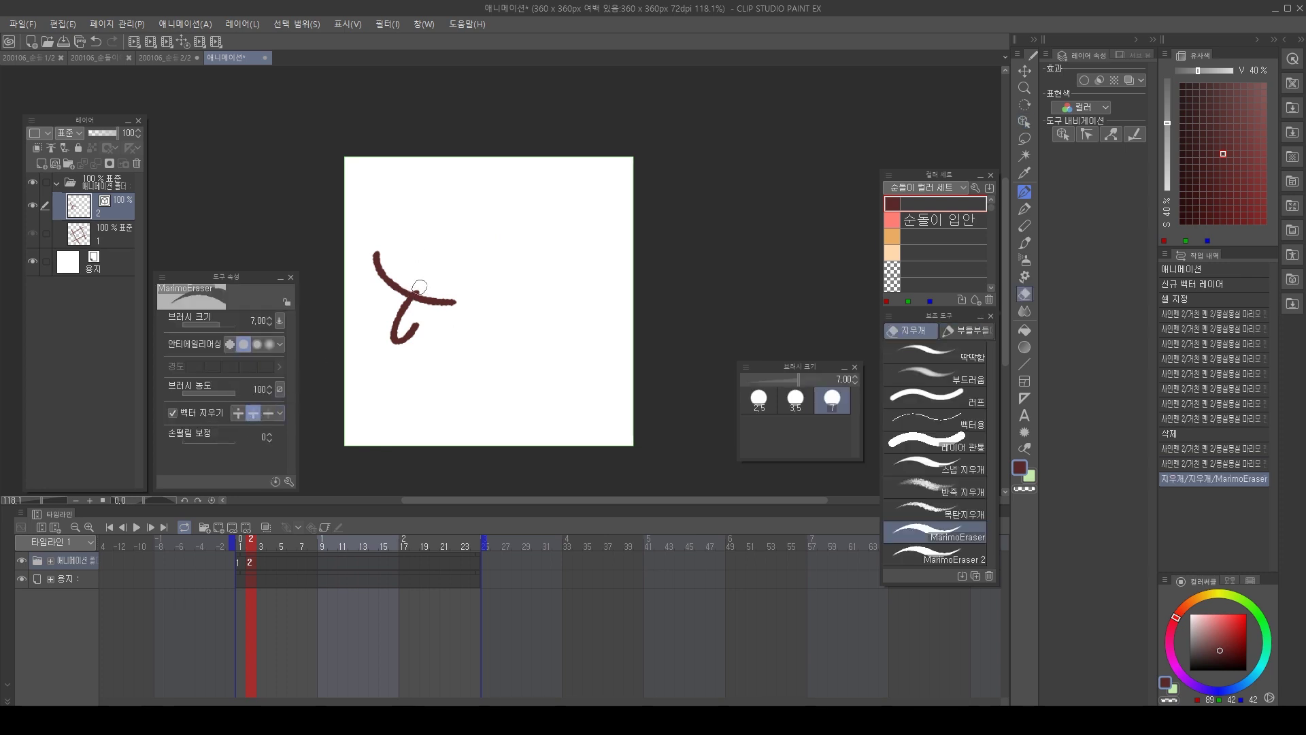
pyautogui.click(413, 289)
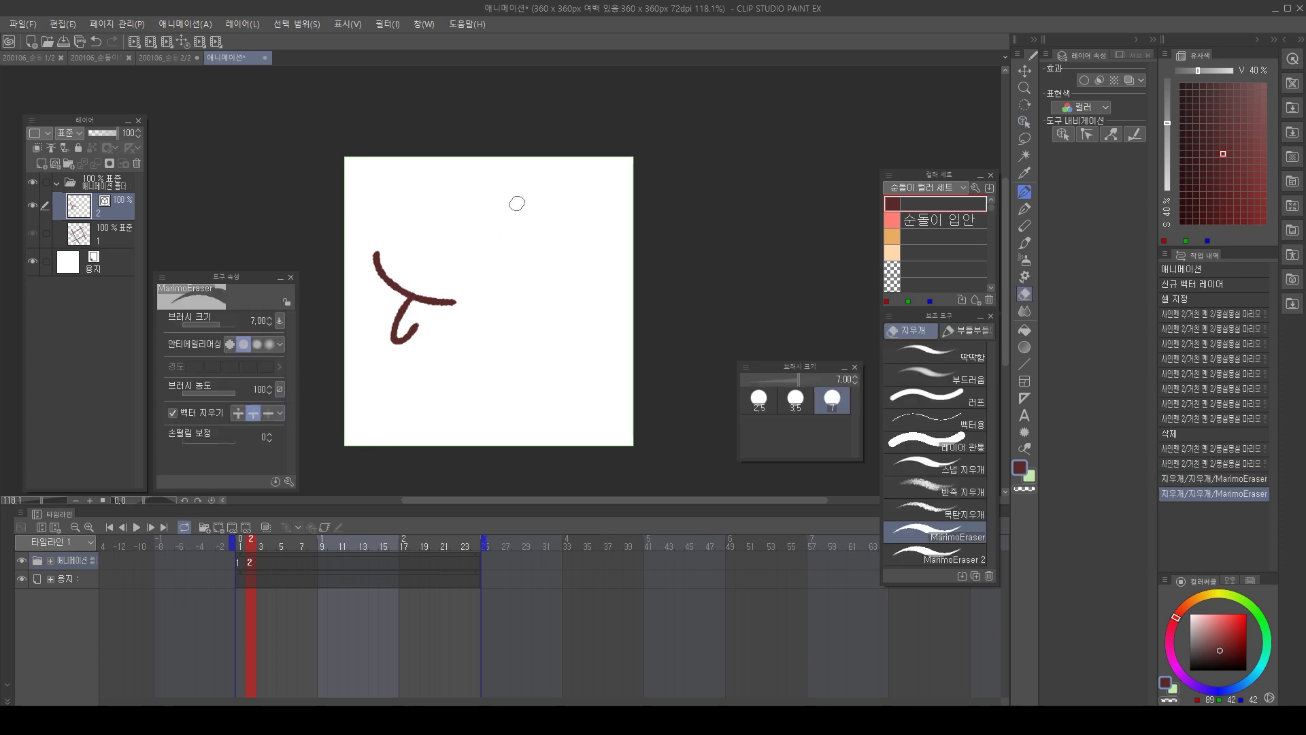
# Select the curved stroke and the hook alternately with the Object tool to examine them as separate vector lines.
pyautogui.press('o')
pyautogui.click(409, 303)
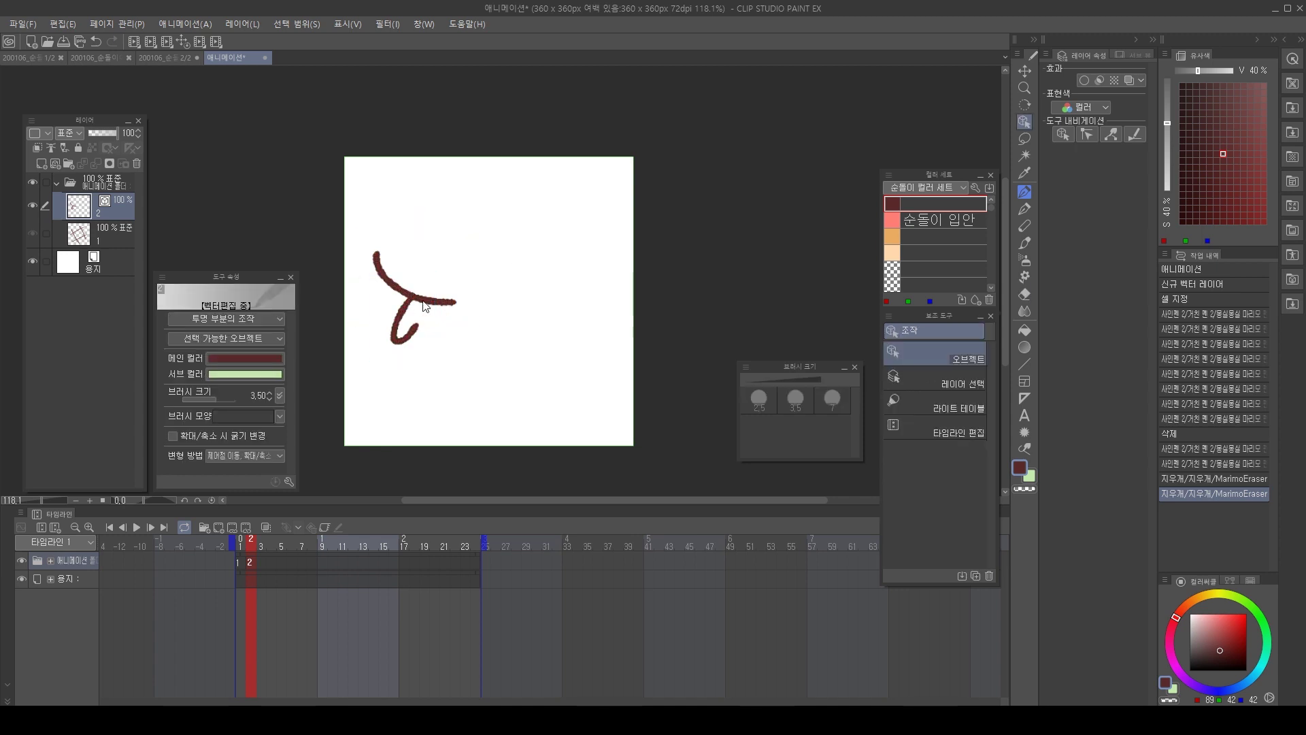
pyautogui.click(553, 242)
pyautogui.click(420, 300)
pyautogui.click(405, 308)
pyautogui.click(509, 219)
pyautogui.click(414, 298)
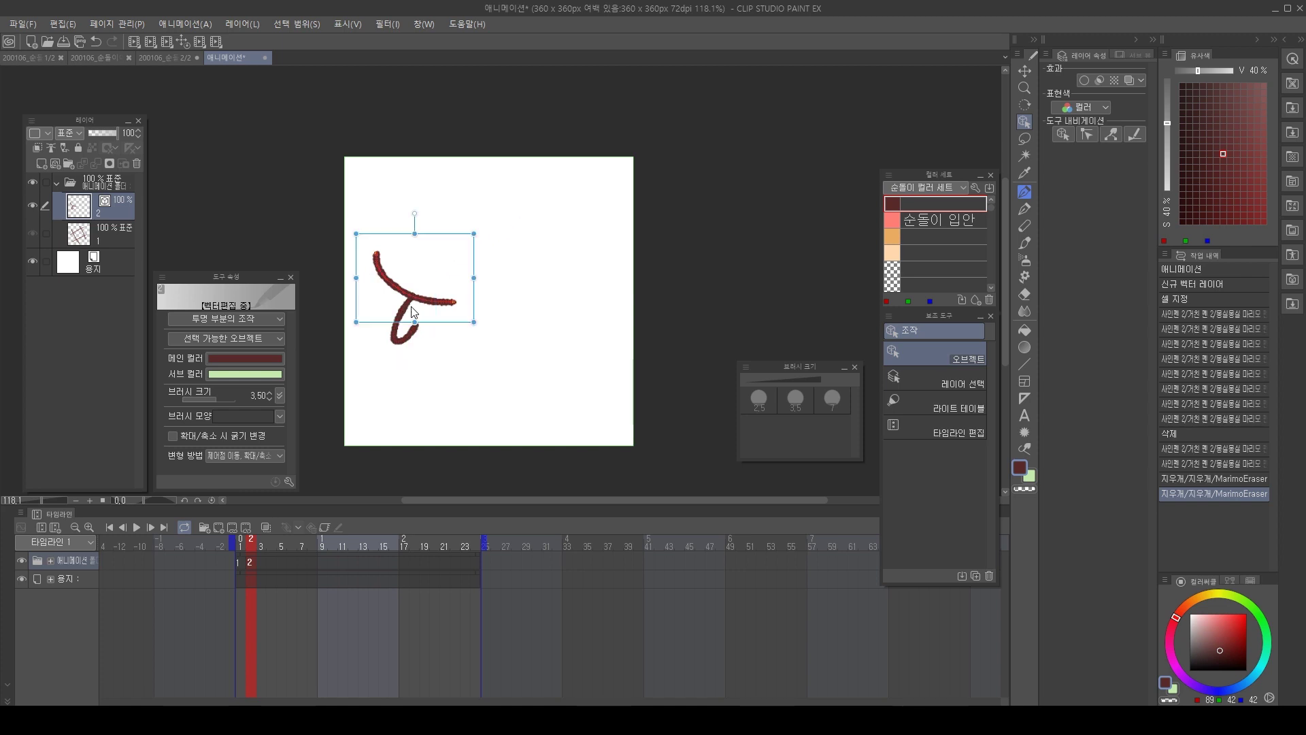
pyautogui.click(405, 308)
pyautogui.click(541, 230)
pyautogui.click(419, 302)
pyautogui.click(406, 309)
pyautogui.click(508, 256)
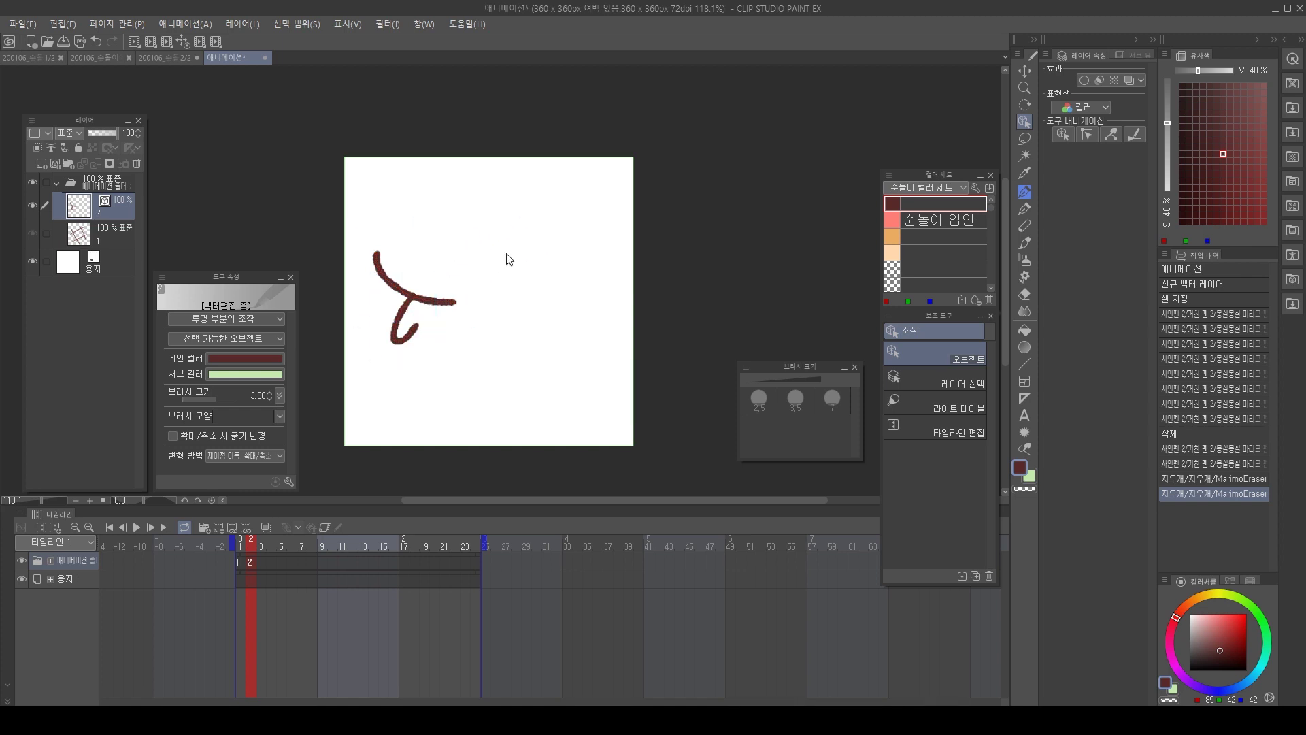
# Draw a roughly vertical pen stroke crossing the hook's lower end, replacing the first attempt.
pyautogui.press('p')
pyautogui.moveTo(414, 311); pyautogui.dragTo(411, 378)
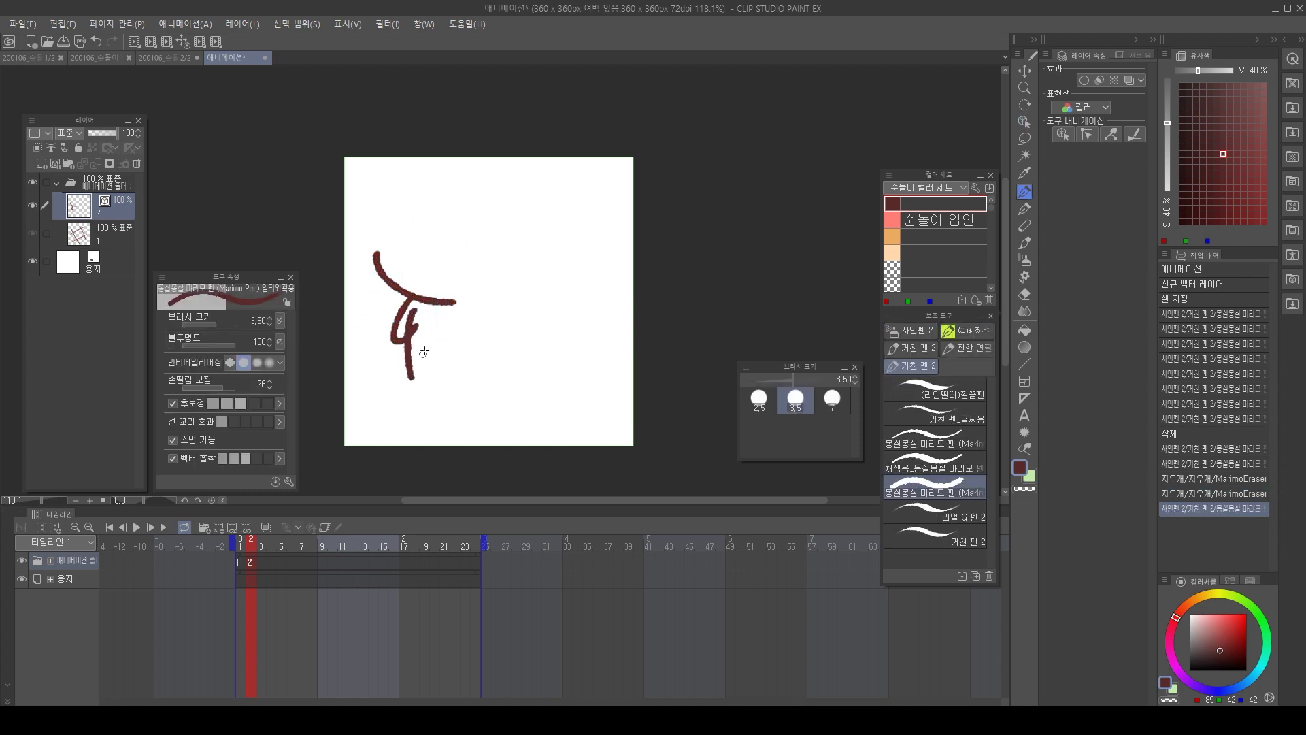
pyautogui.hotkey('ctrl', 'z')
pyautogui.moveTo(413, 312); pyautogui.dragTo(414, 375)
# Try erasing the hook's tip beyond the vertical stroke up to the intersection, and undo it.
pyautogui.press('e')
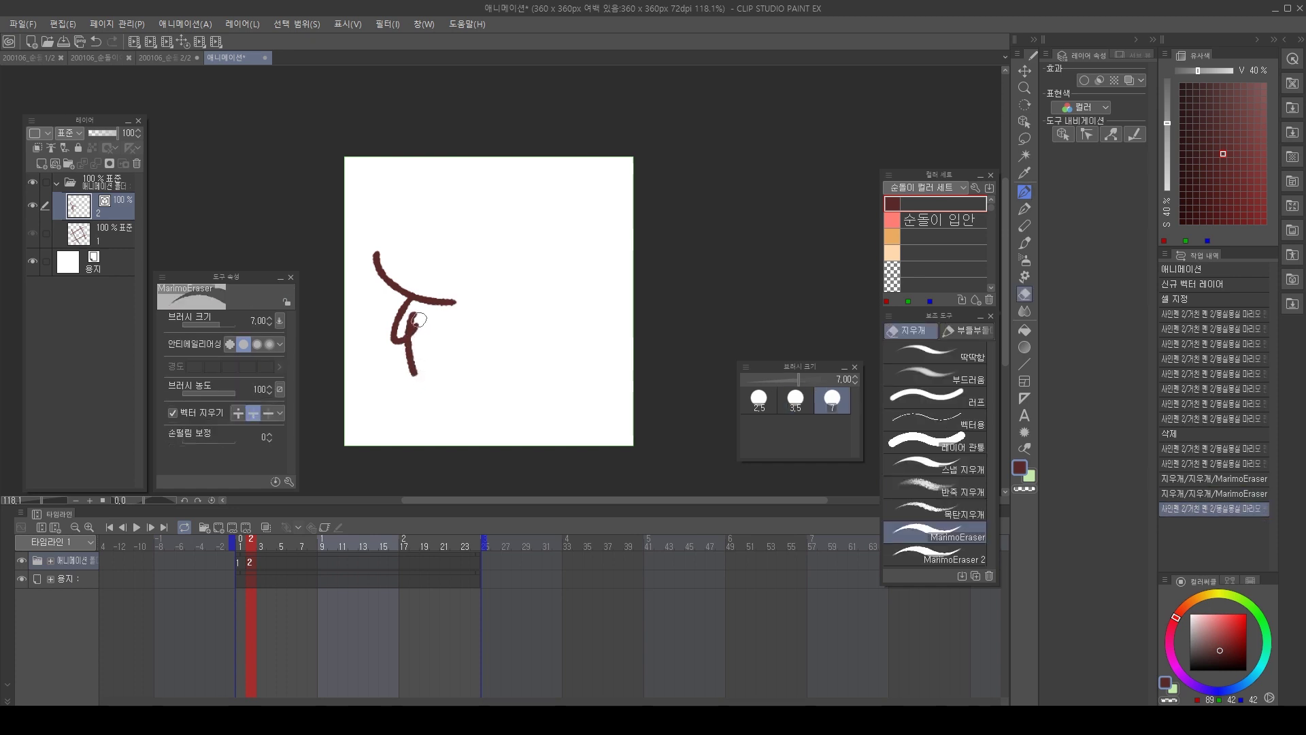
pyautogui.click(418, 324)
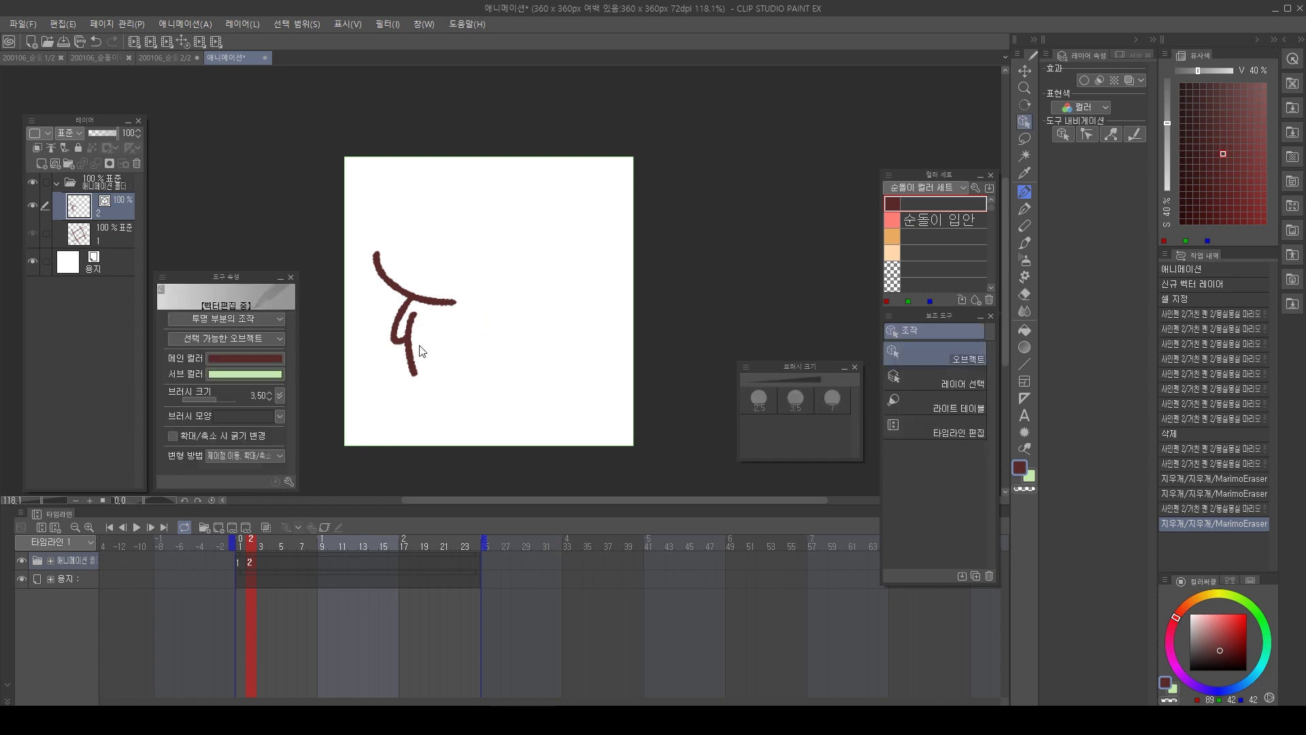
pyautogui.hotkey('ctrl', 'z')
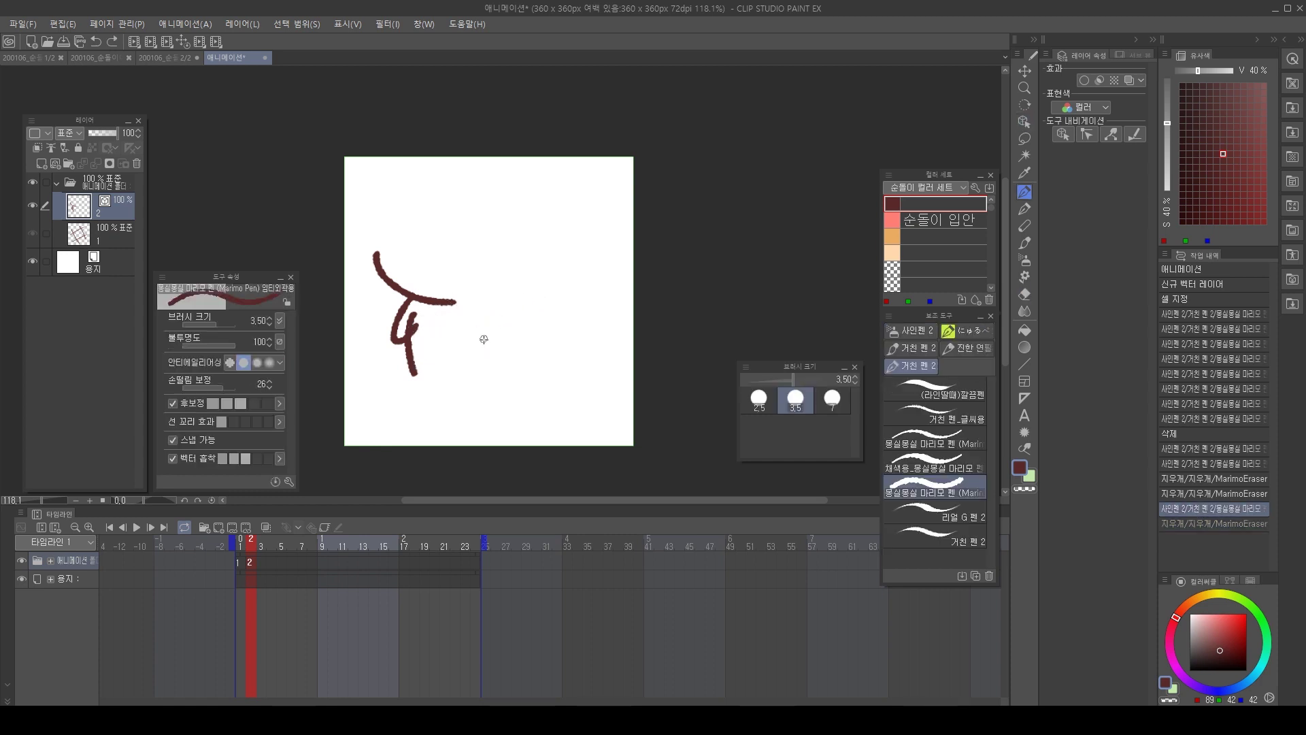
# Adjust the vertical and hook strokes on vector layer 2 with the Object tool's transform handles.
pyautogui.press('ctrl')
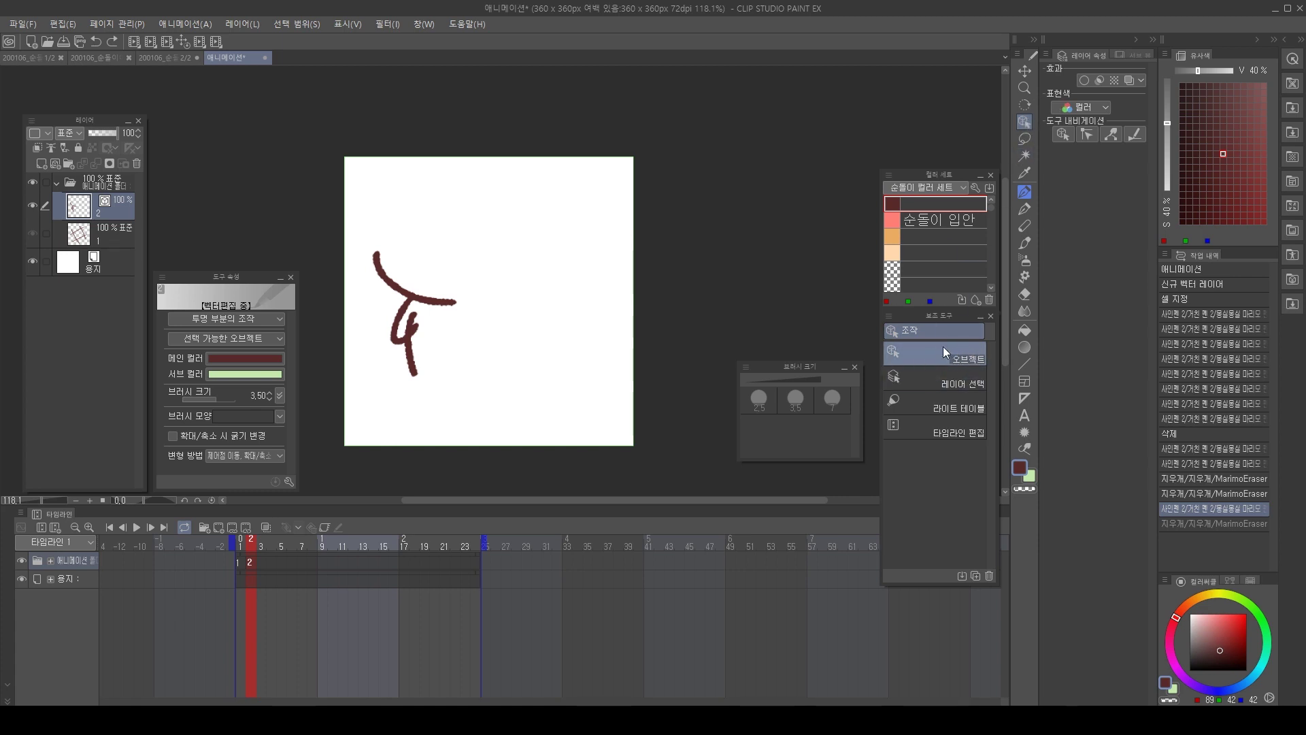
pyautogui.click(412, 353)
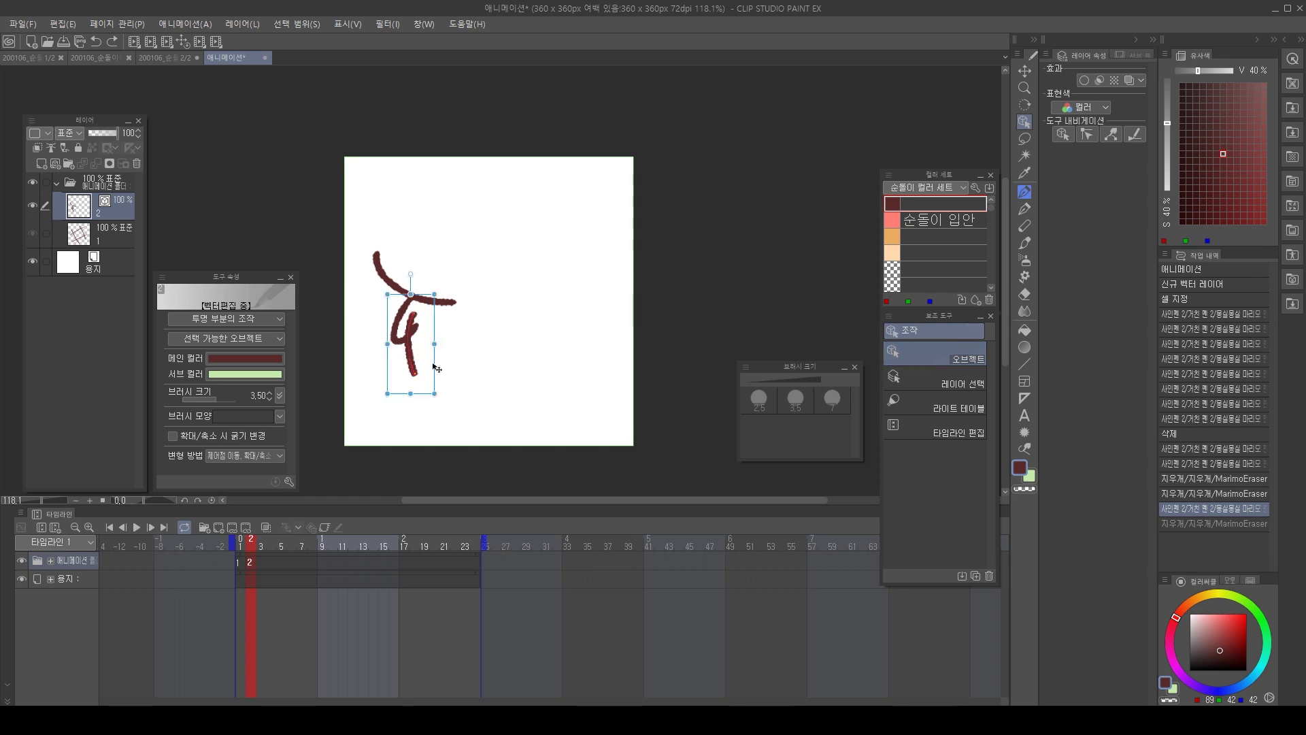
pyautogui.moveTo(434, 368)
pyautogui.mouseDown()
pyautogui.moveTo(610, 352)
pyautogui.moveTo(510, 370)
pyautogui.moveTo(452, 348)
pyautogui.mouseUp()
pyautogui.moveTo(416, 274)
pyautogui.mouseDown()
pyautogui.moveTo(468, 294)
pyautogui.moveTo(442, 249)
pyautogui.moveTo(480, 284)
pyautogui.moveTo(446, 283)
pyautogui.moveTo(452, 293)
pyautogui.moveTo(474, 286)
pyautogui.mouseUp()
pyautogui.hotkey('ctrl', 'z')
pyautogui.click(409, 316)
pyautogui.click(537, 260)
pyautogui.click(405, 318)
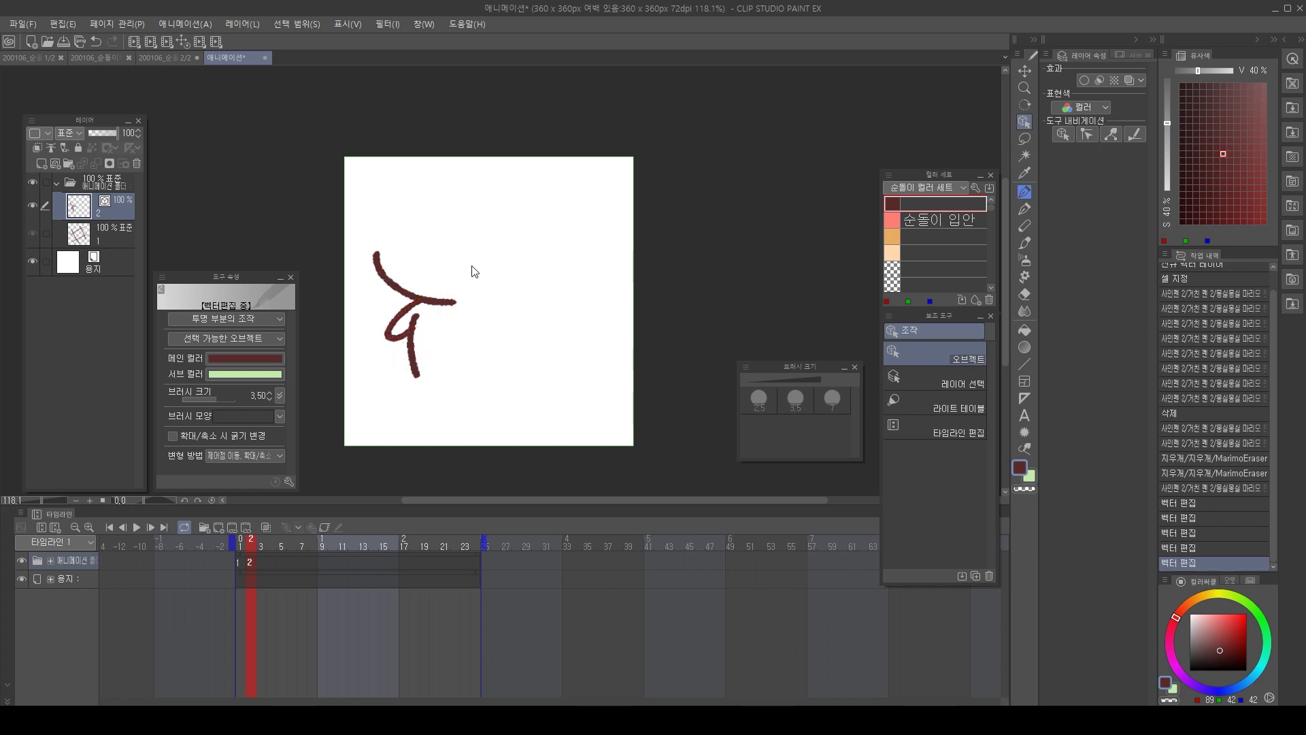
# Undo the last Object tool edit of the hook stroke on vector layer 2 and switch to the pen.
pyautogui.hotkey('ctrl', 'z')
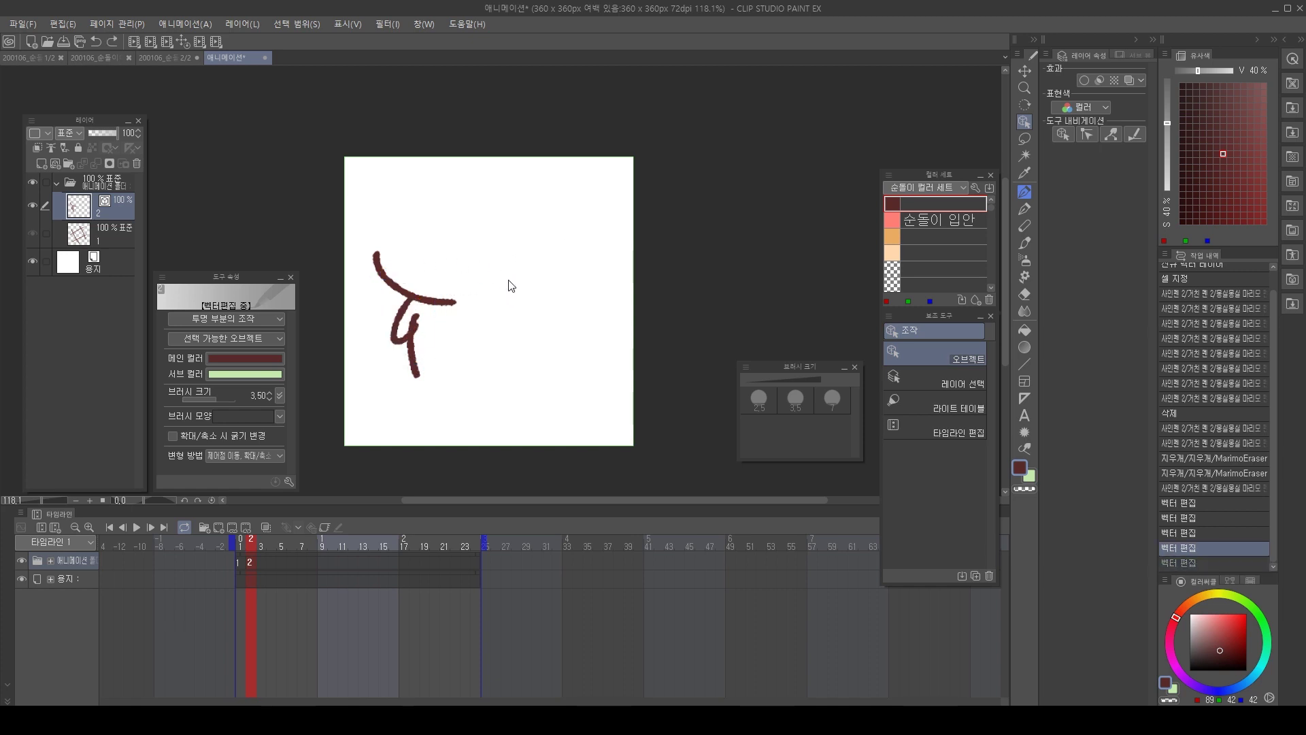
pyautogui.moveTo(524, 294)
pyautogui.mouseDown()
pyautogui.moveTo(589, 283)
pyautogui.moveTo(554, 293)
pyautogui.moveTo(564, 298)
pyautogui.mouseUp()
pyautogui.press('p')
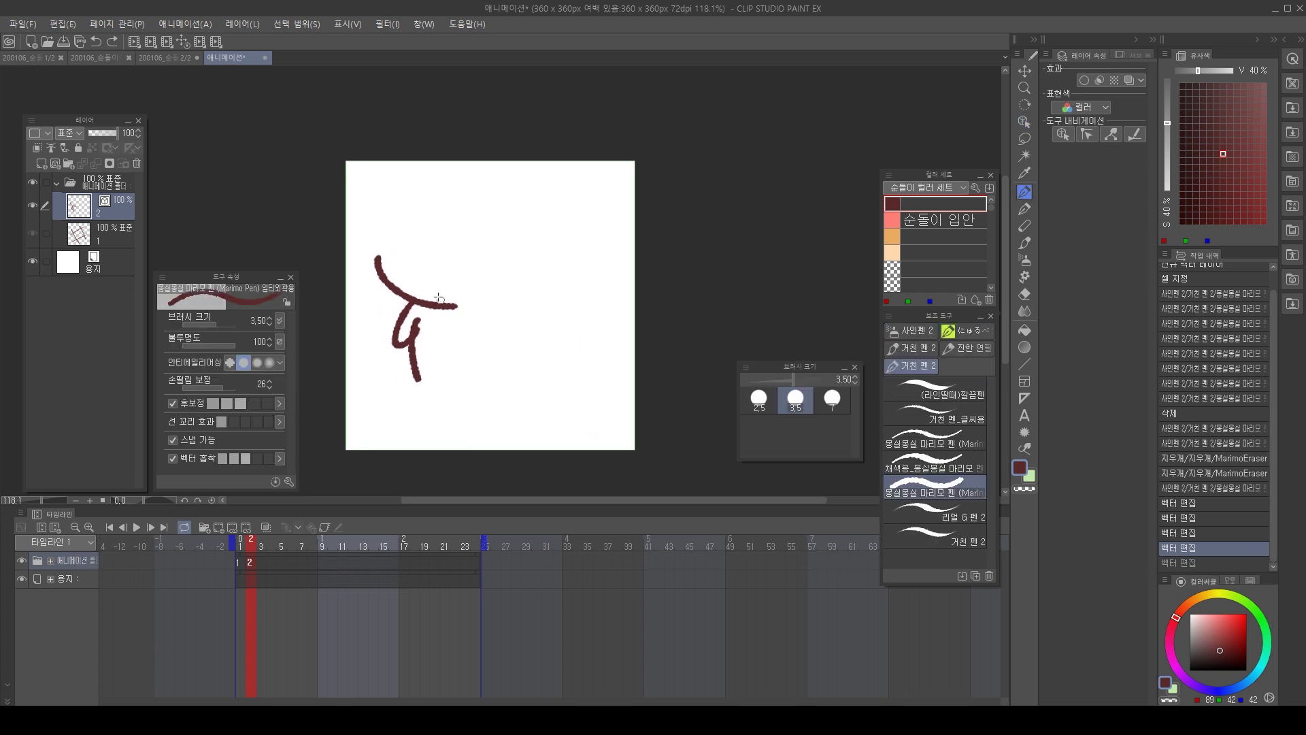
pyautogui.moveTo(555, 359); pyautogui.dragTo(564, 354)
# Go to frame 1 and delete raster layer 1 with the crossed lines from the animation folder.
pyautogui.press('Left')
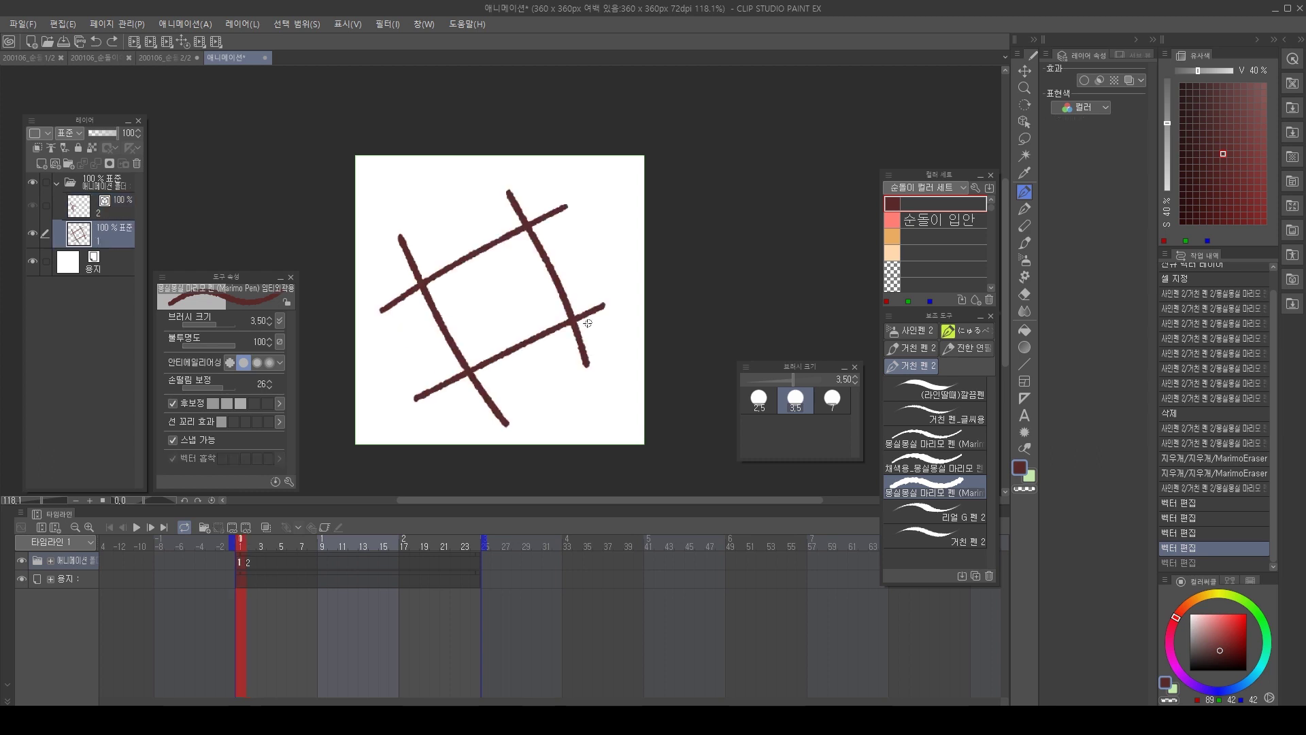
pyautogui.press('Right')
pyautogui.press('Left')
pyautogui.click(136, 163)
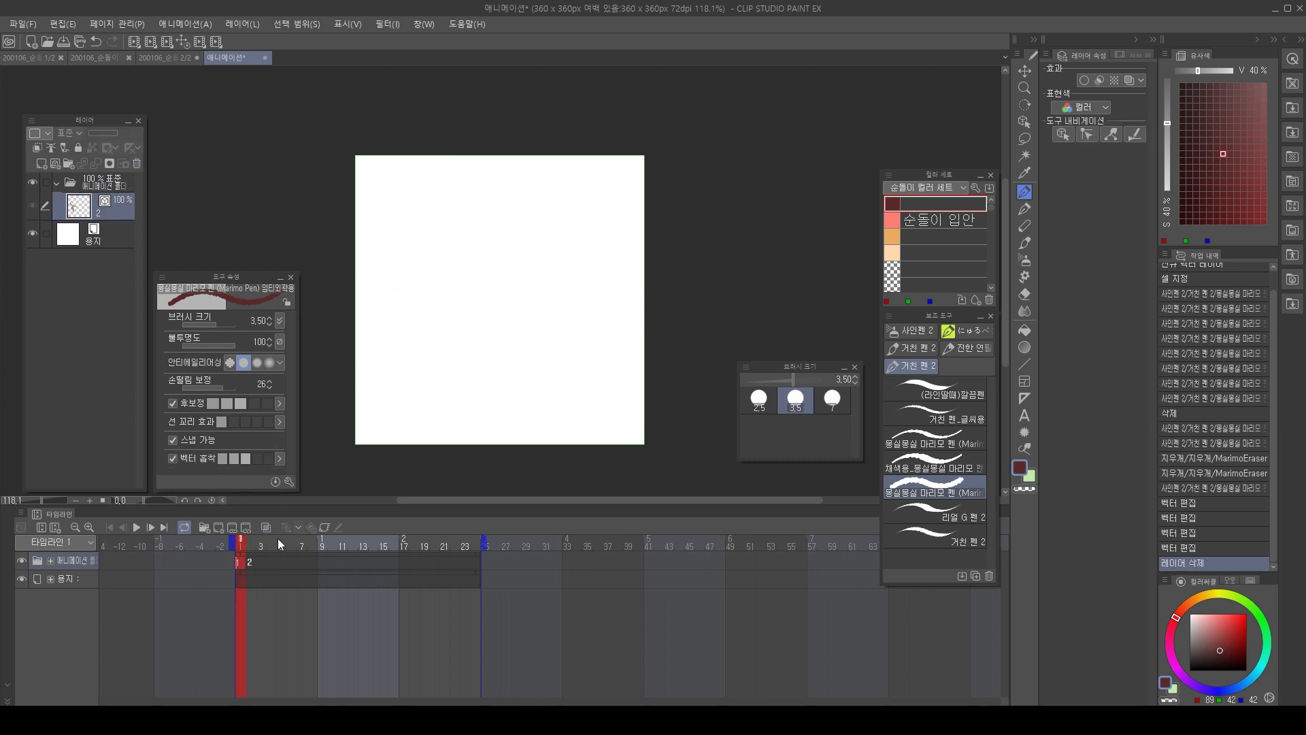
# Remove the leftover cel assignment from frame 1 and move cel 2 from frame 2 to frame 1.
pyautogui.click(249, 563)
pyautogui.click(242, 563)
pyautogui.click(249, 562)
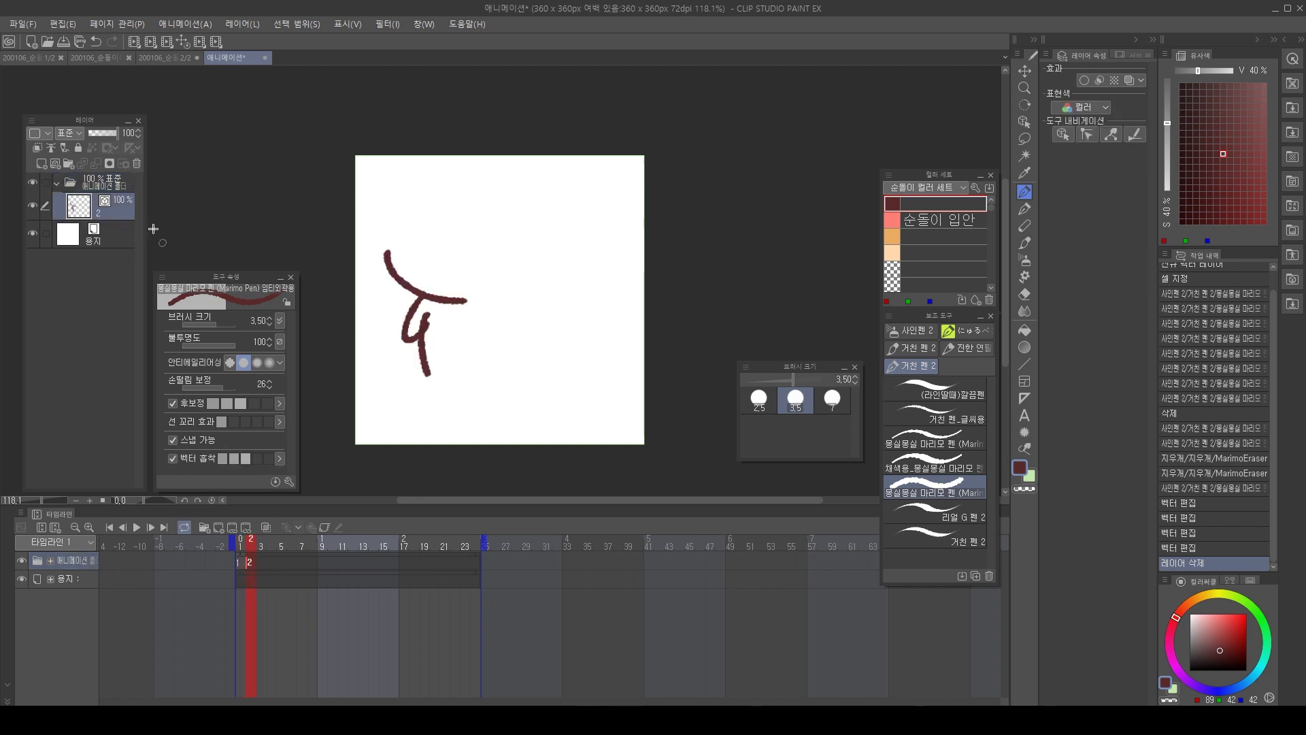
pyautogui.click(239, 563)
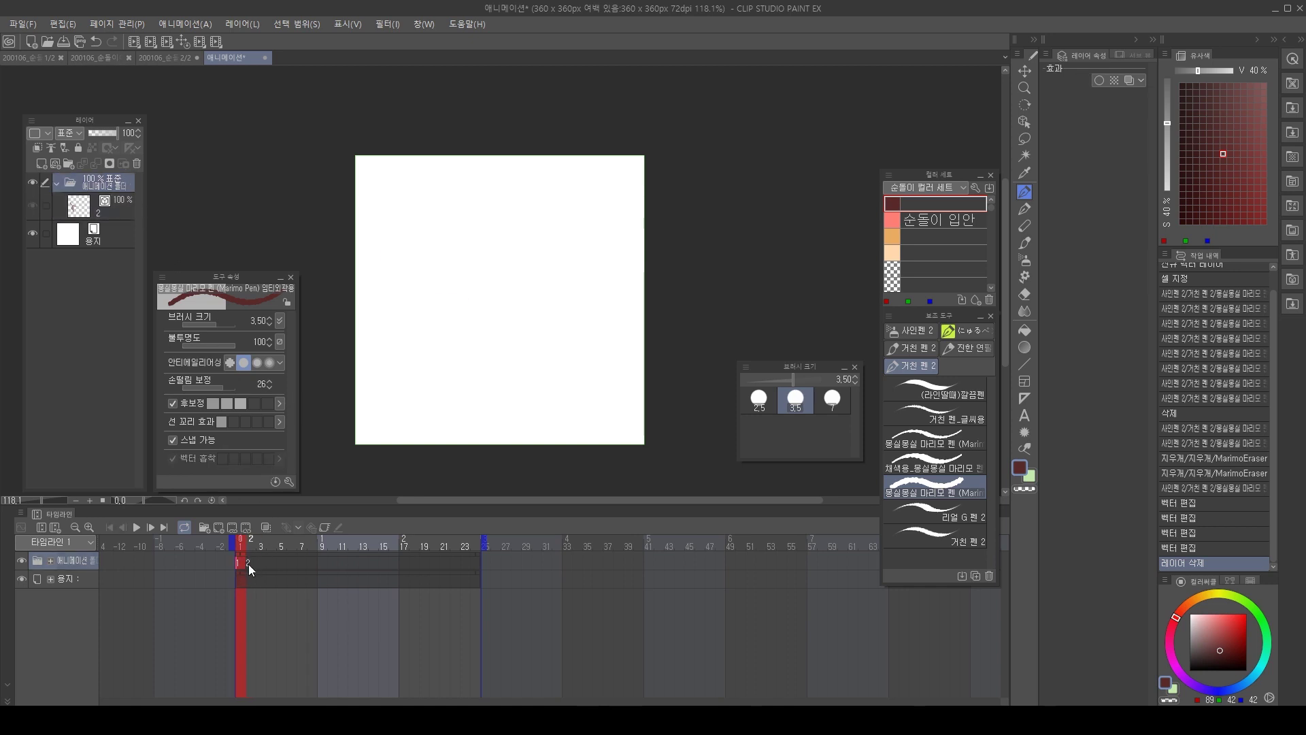
pyautogui.click(246, 525)
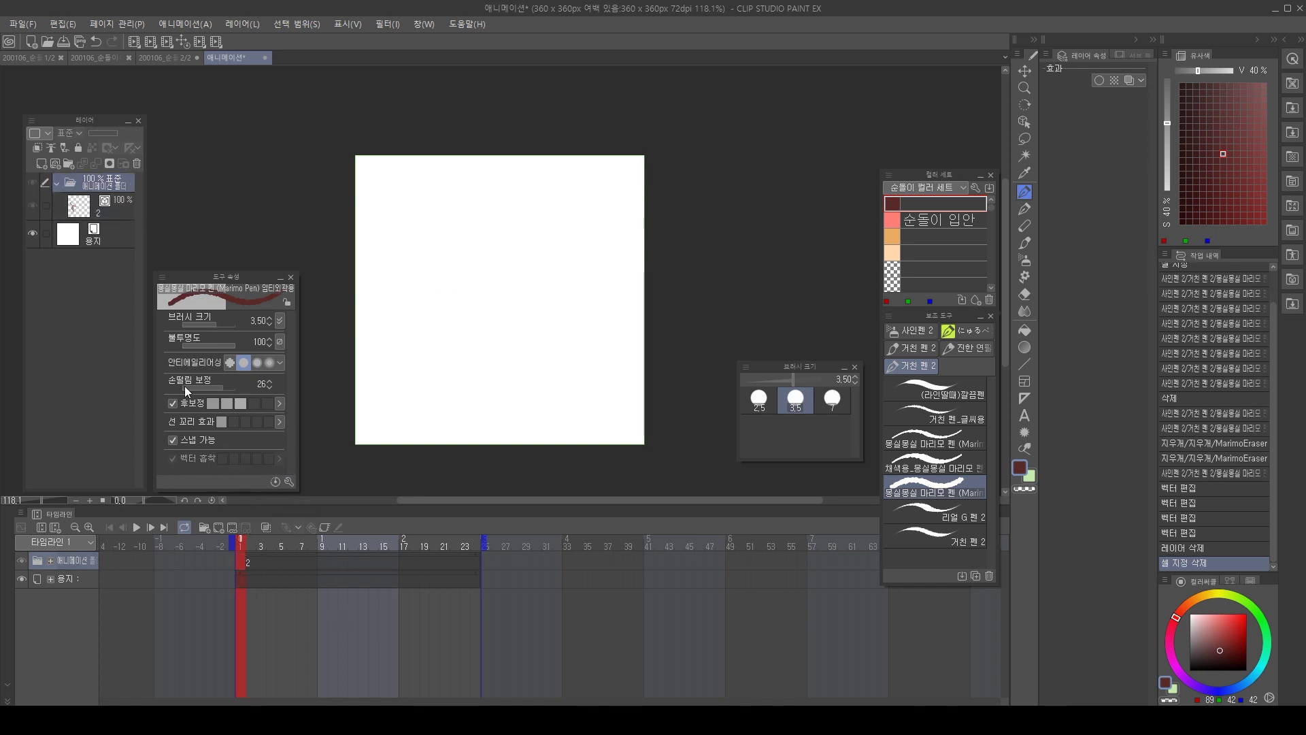
pyautogui.click(249, 561)
pyautogui.moveTo(251, 561); pyautogui.dragTo(238, 560)
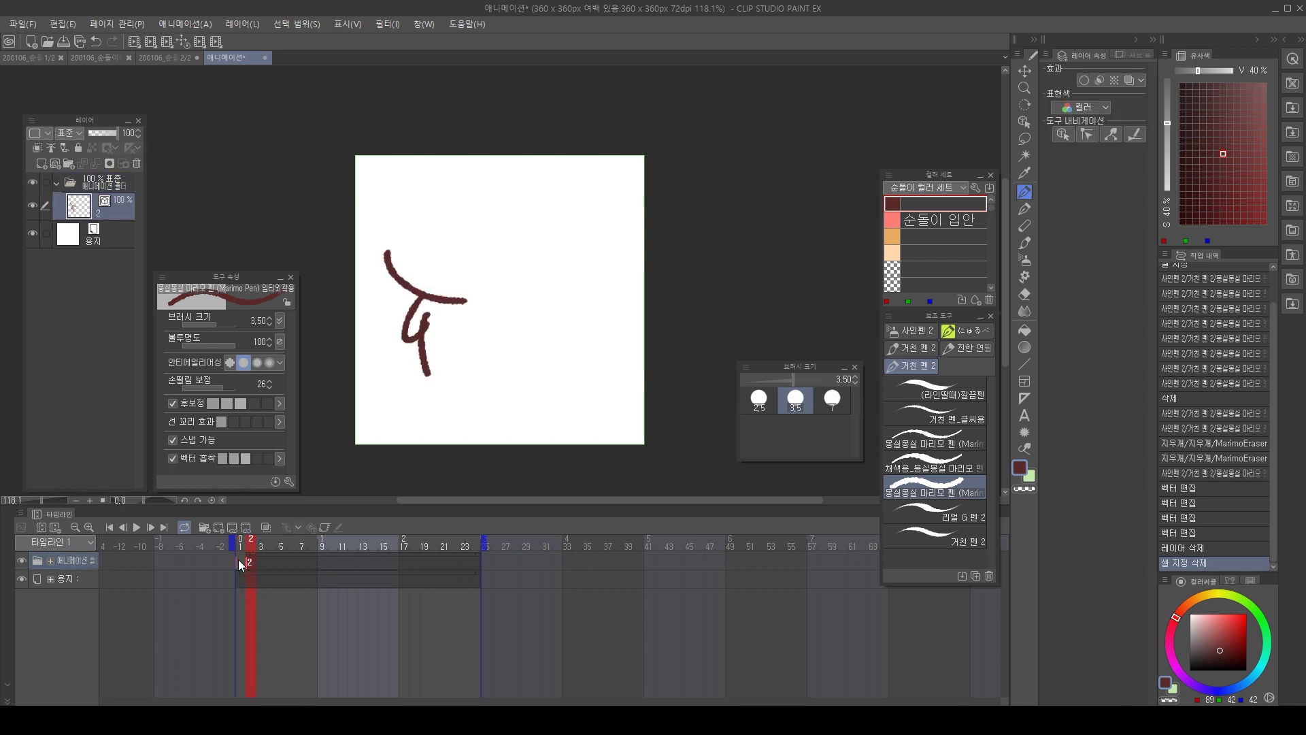
# Rename vector layer 2 as 1 and delete all of its strokes with the Object tool.
pyautogui.doubleClick(104, 213)
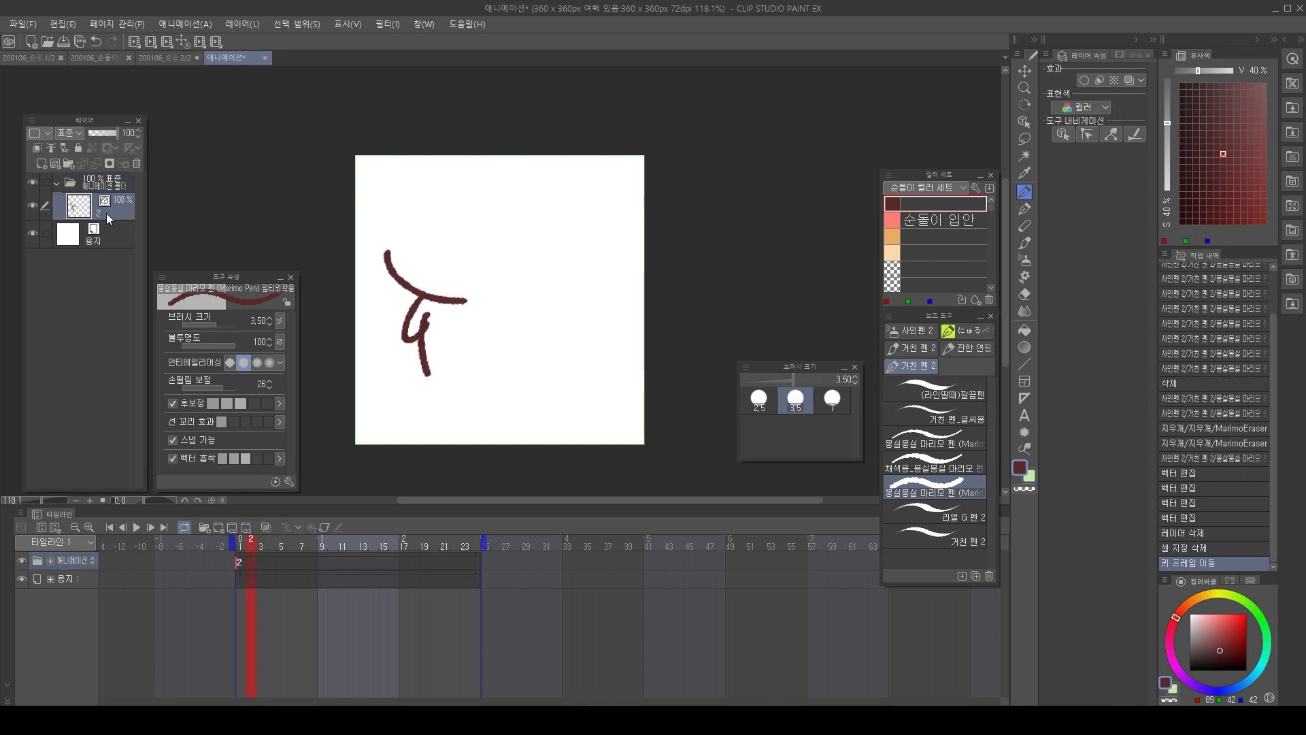
pyautogui.write('1')
pyautogui.press('Return')
pyautogui.press('o')
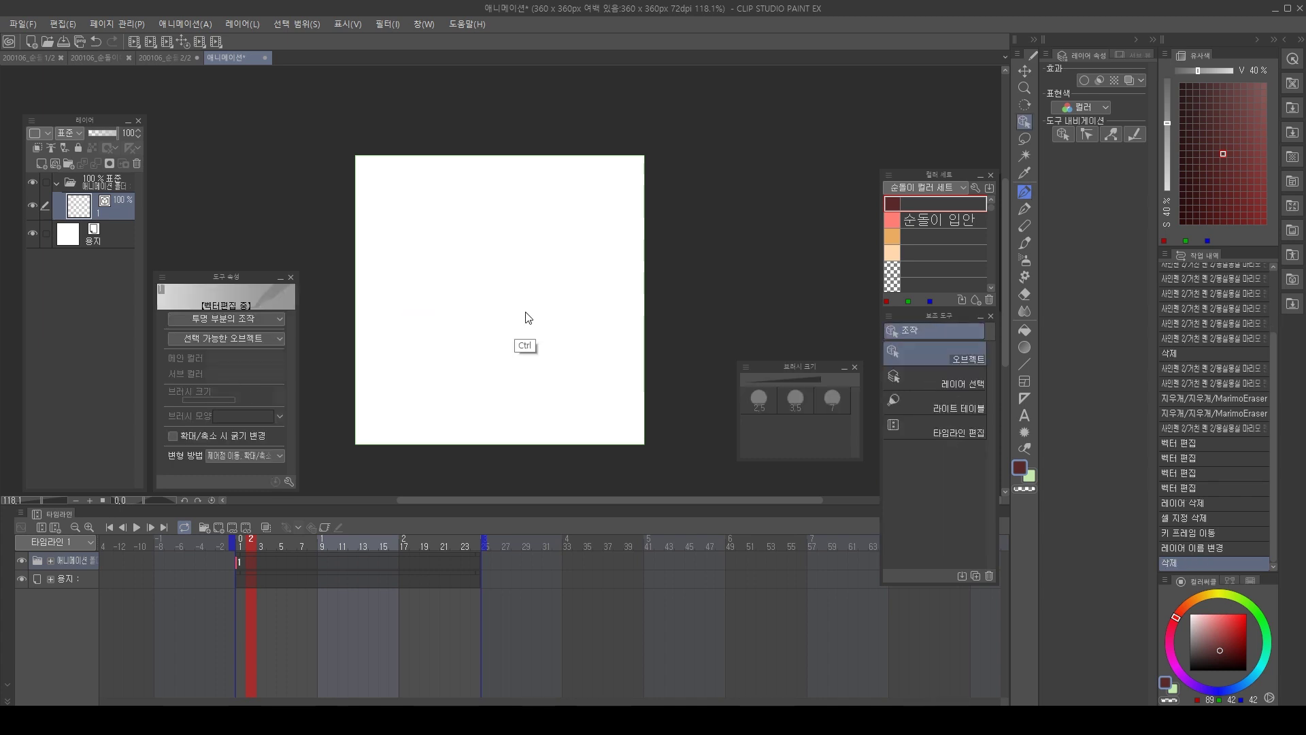
# Switch to the 200106_순돌이이모티콘2탄스케치2 document and examine the first-row puppies up close with vector layer 레이어 4 active.
pyautogui.hotkey('ctrl', 'Tab')
pyautogui.press('space')
pyautogui.moveTo(718, 252); pyautogui.dragTo(632, 338)
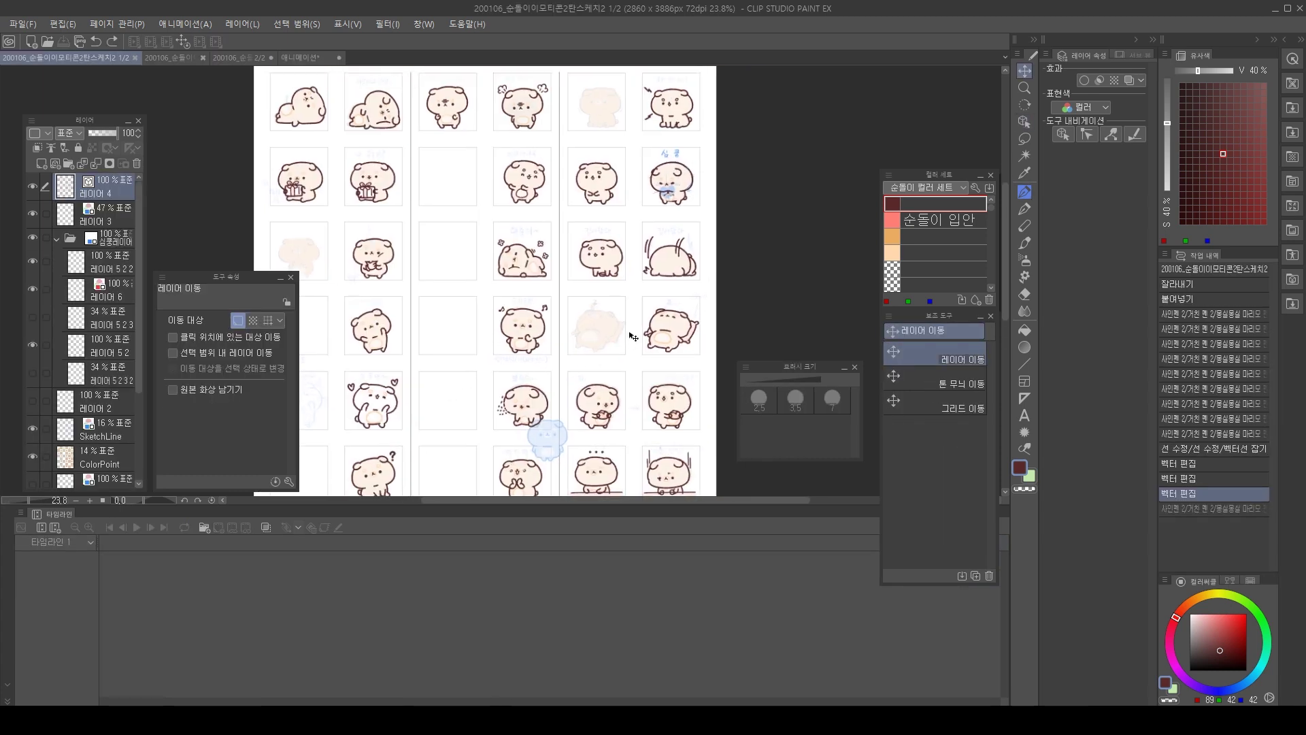
pyautogui.scroll(1, 625, 319)
pyautogui.moveTo(631, 264)
pyautogui.mouseDown()
pyautogui.moveTo(626, 320)
pyautogui.moveTo(610, 277)
pyautogui.moveTo(646, 323)
pyautogui.mouseUp()
pyautogui.moveTo(513, 236); pyautogui.dragTo(592, 279)
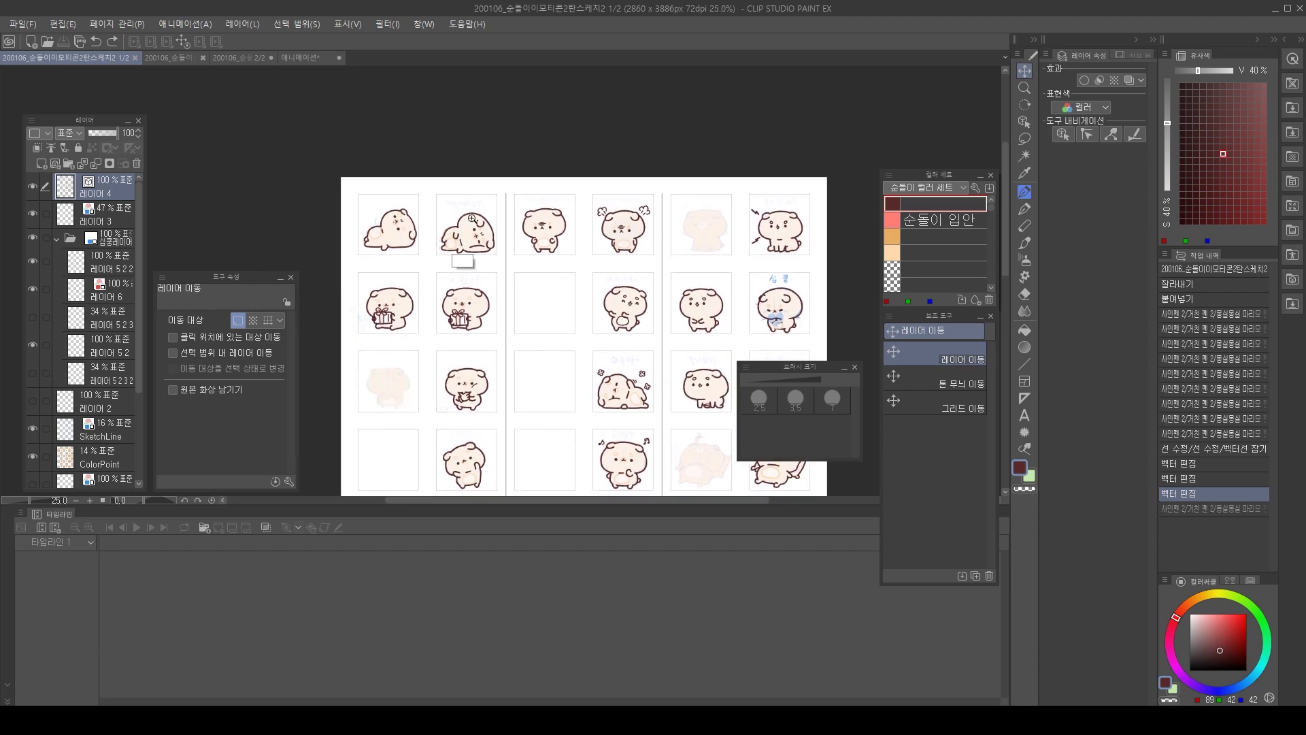
pyautogui.hotkey('ctrl', 'space')
pyautogui.moveTo(463, 261); pyautogui.dragTo(530, 262)
pyautogui.moveTo(476, 272); pyautogui.dragTo(565, 349)
pyautogui.click(114, 209)
pyautogui.click(111, 187)
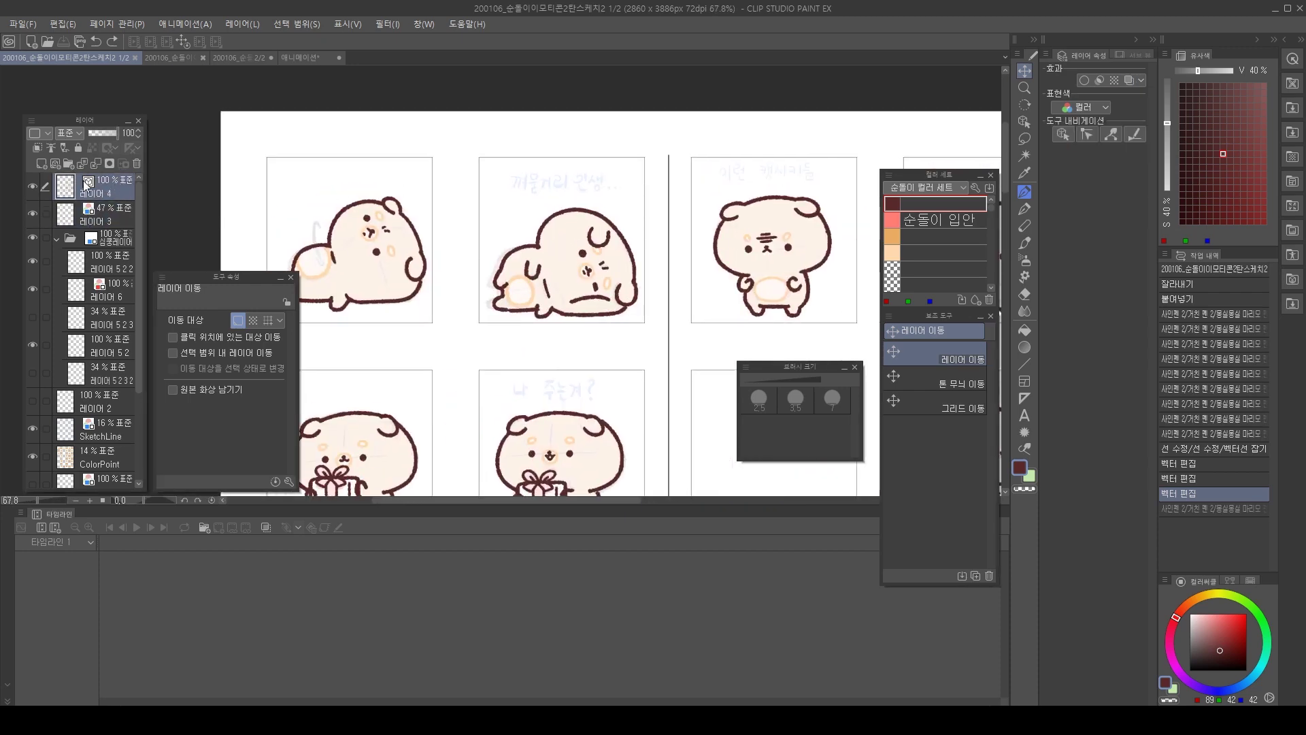
# Select the angry puppy's strokes on 레이어 4 with the Object tool, both the whole figure and only its upper part.
pyautogui.moveTo(698, 308); pyautogui.dragTo(510, 274)
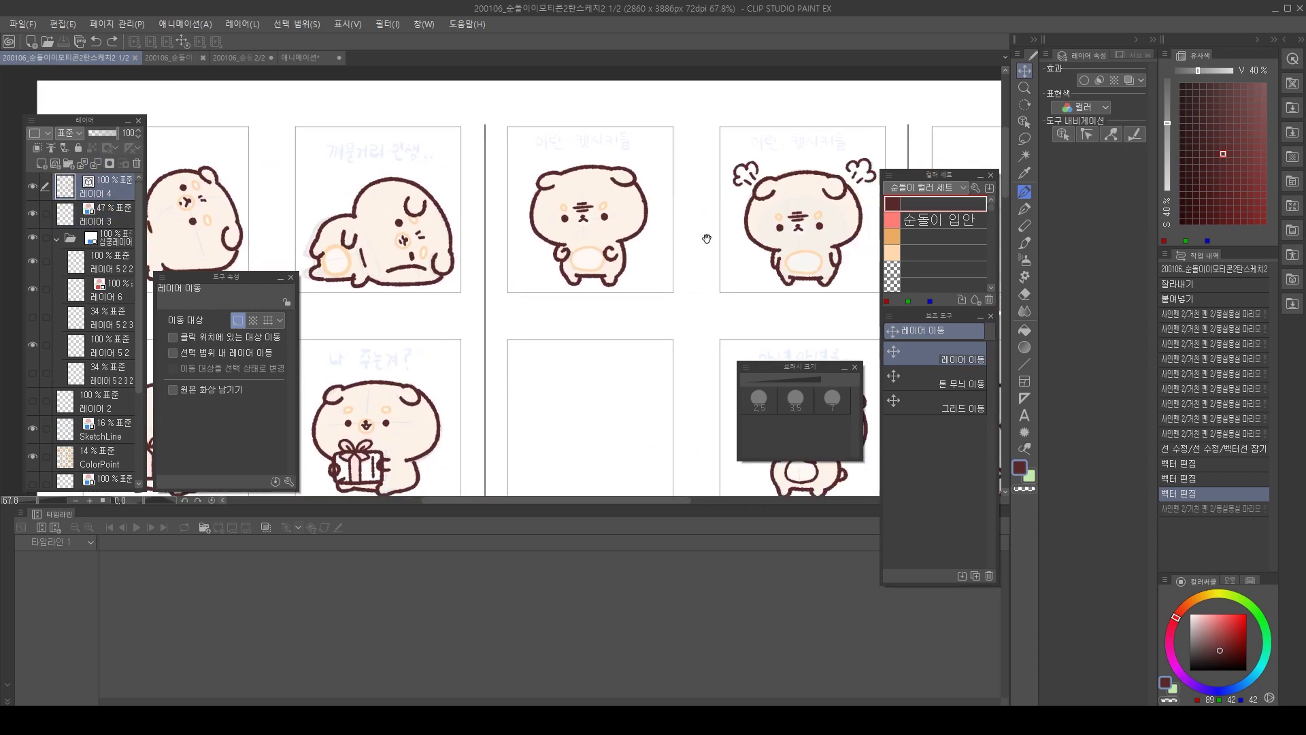
pyautogui.moveTo(707, 238); pyautogui.dragTo(399, 301)
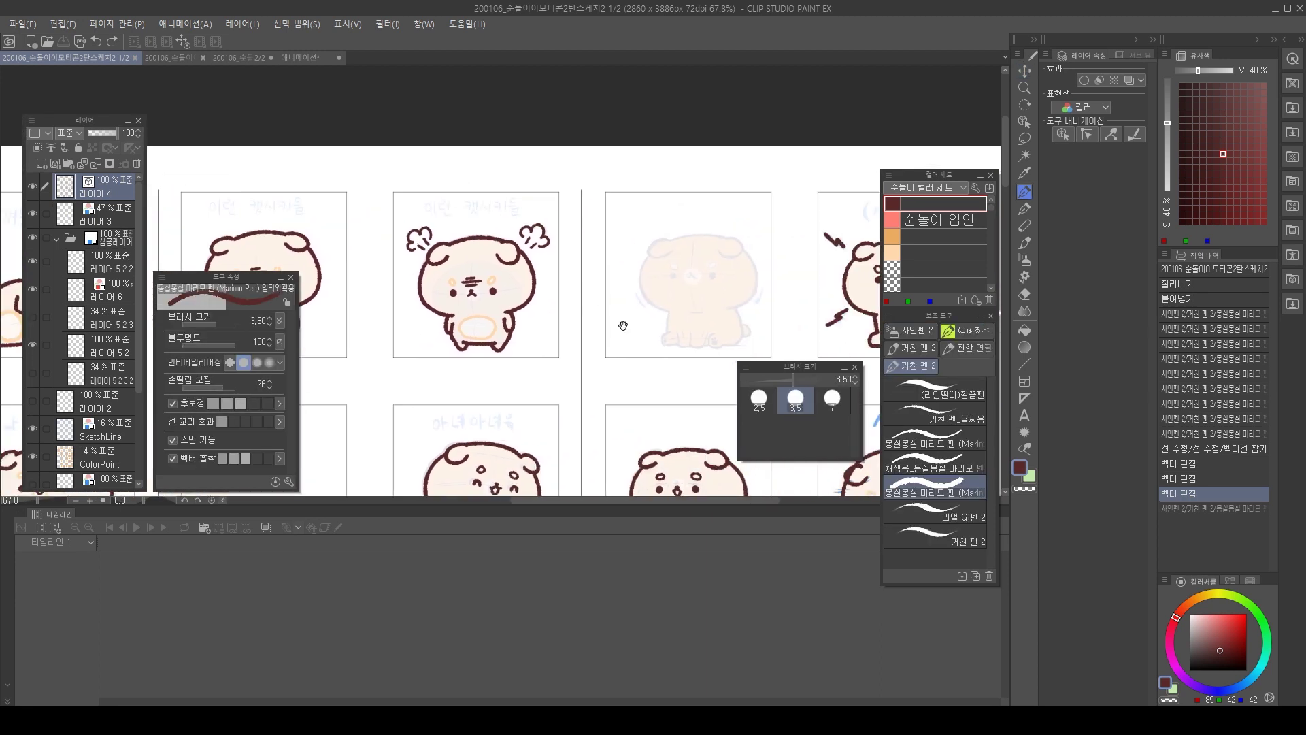
pyautogui.press('o')
pyautogui.moveTo(559, 327); pyautogui.dragTo(598, 308)
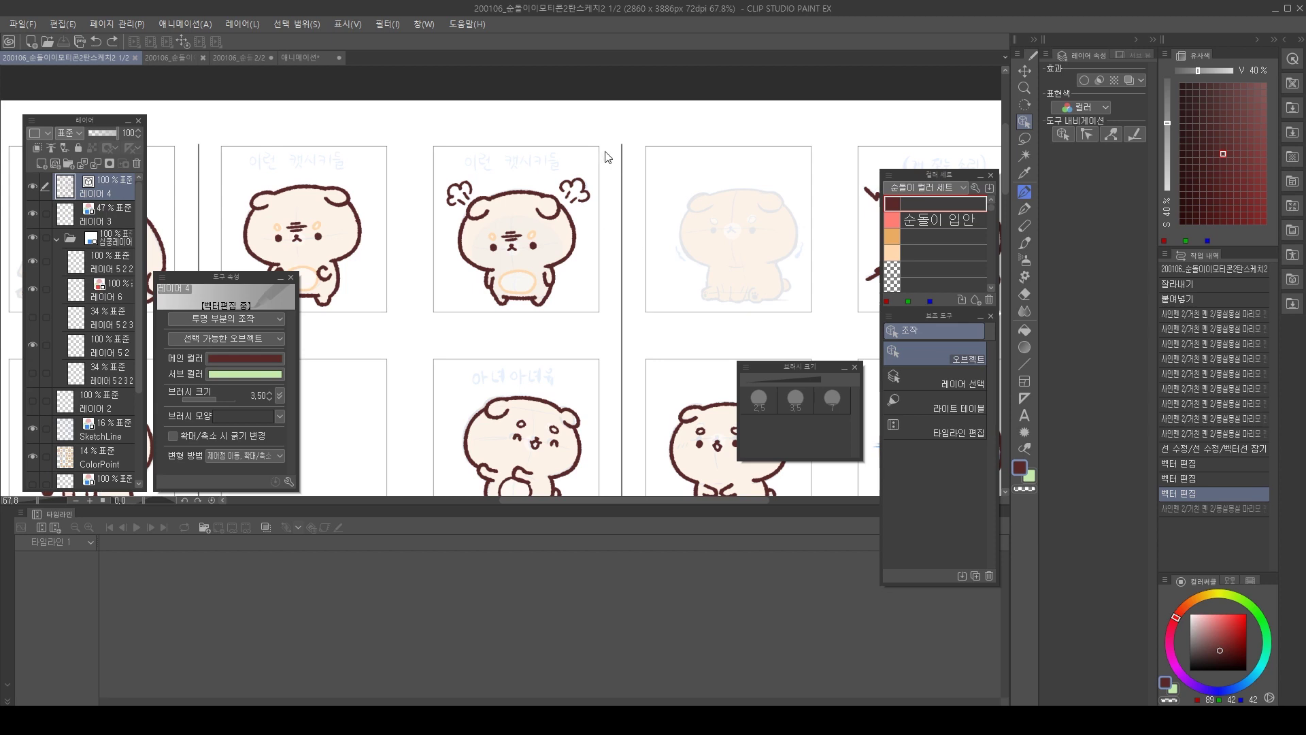
pyautogui.moveTo(611, 146); pyautogui.dragTo(408, 320)
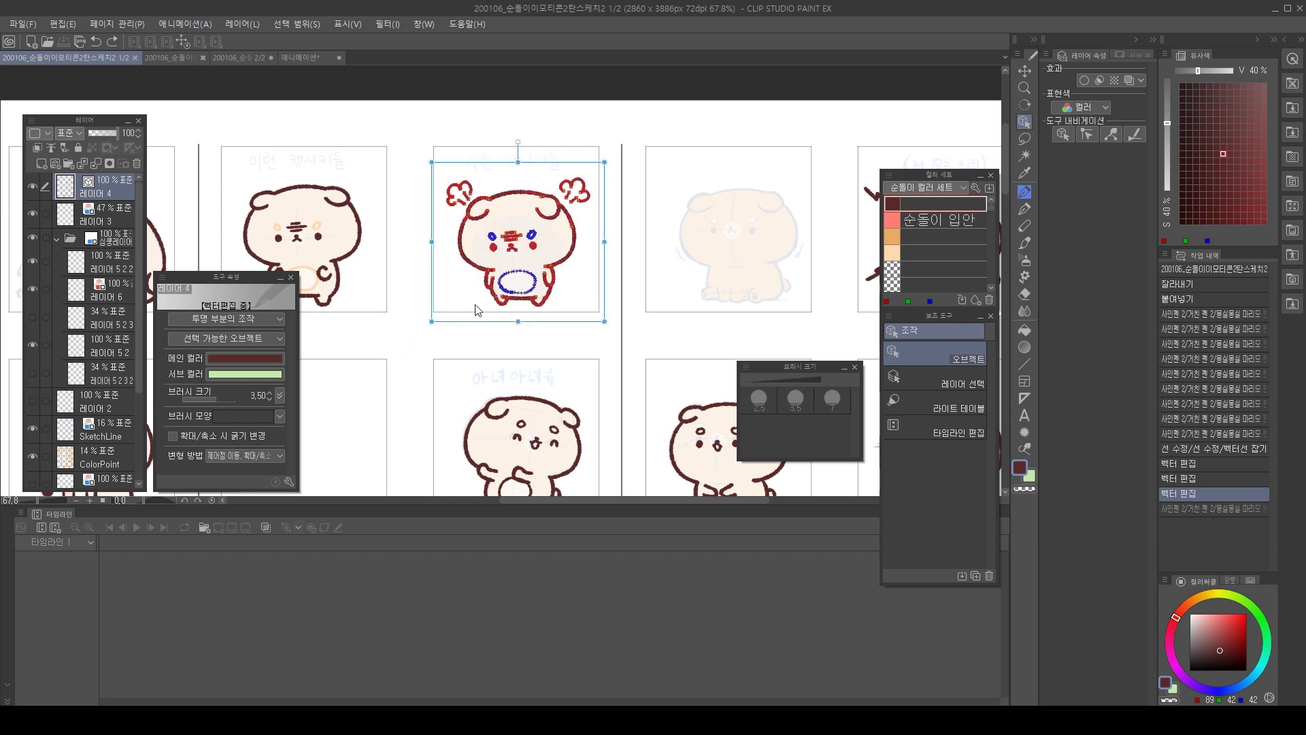
pyautogui.moveTo(629, 130); pyautogui.dragTo(435, 262)
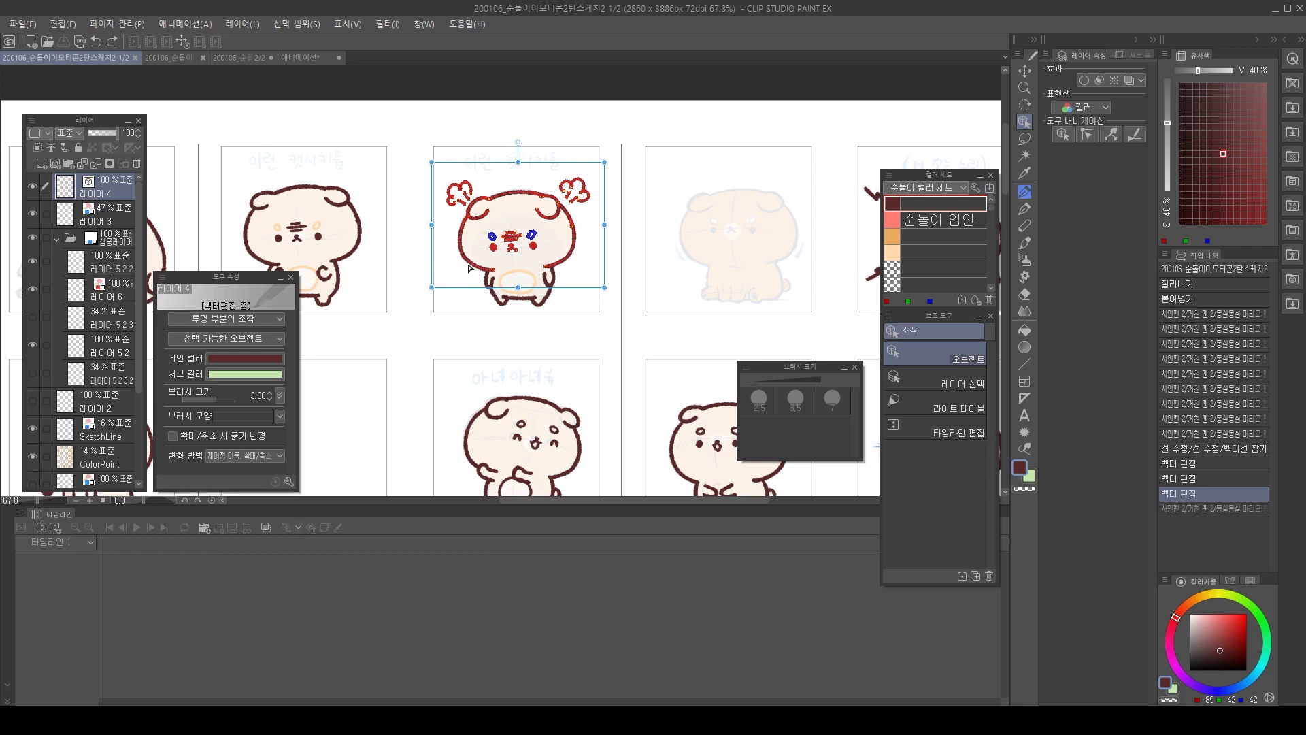
pyautogui.moveTo(626, 135); pyautogui.dragTo(431, 256)
pyautogui.click(673, 136)
pyautogui.moveTo(631, 136); pyautogui.dragTo(425, 315)
# Browse the lower rows of the sticker sheet to find the sitting puppy with a question mark.
pyautogui.moveTo(684, 359); pyautogui.dragTo(589, 160)
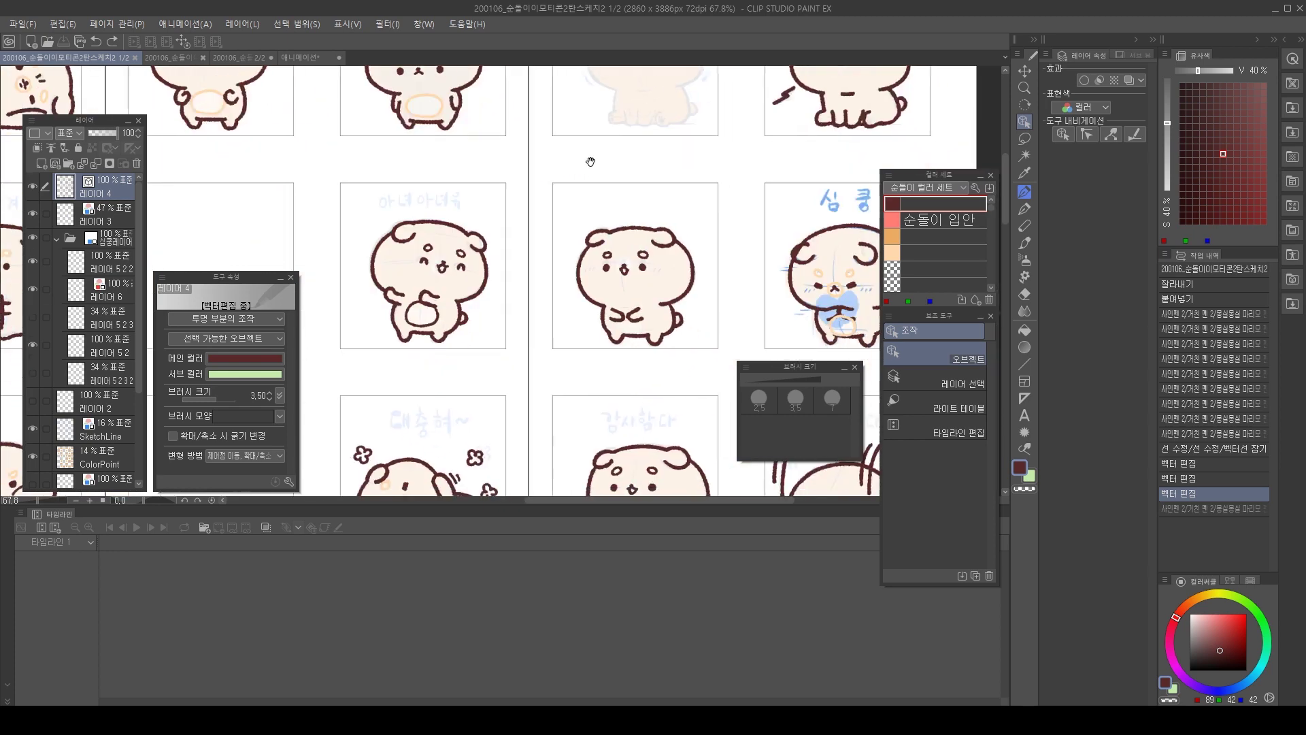
pyautogui.moveTo(769, 241); pyautogui.dragTo(496, 256)
pyautogui.moveTo(684, 225); pyautogui.dragTo(562, 378)
pyautogui.moveTo(551, 422); pyautogui.dragTo(615, 133)
pyautogui.moveTo(621, 351); pyautogui.dragTo(664, 158)
pyautogui.moveTo(643, 417); pyautogui.dragTo(676, 190)
pyautogui.moveTo(662, 353); pyautogui.dragTo(663, 216)
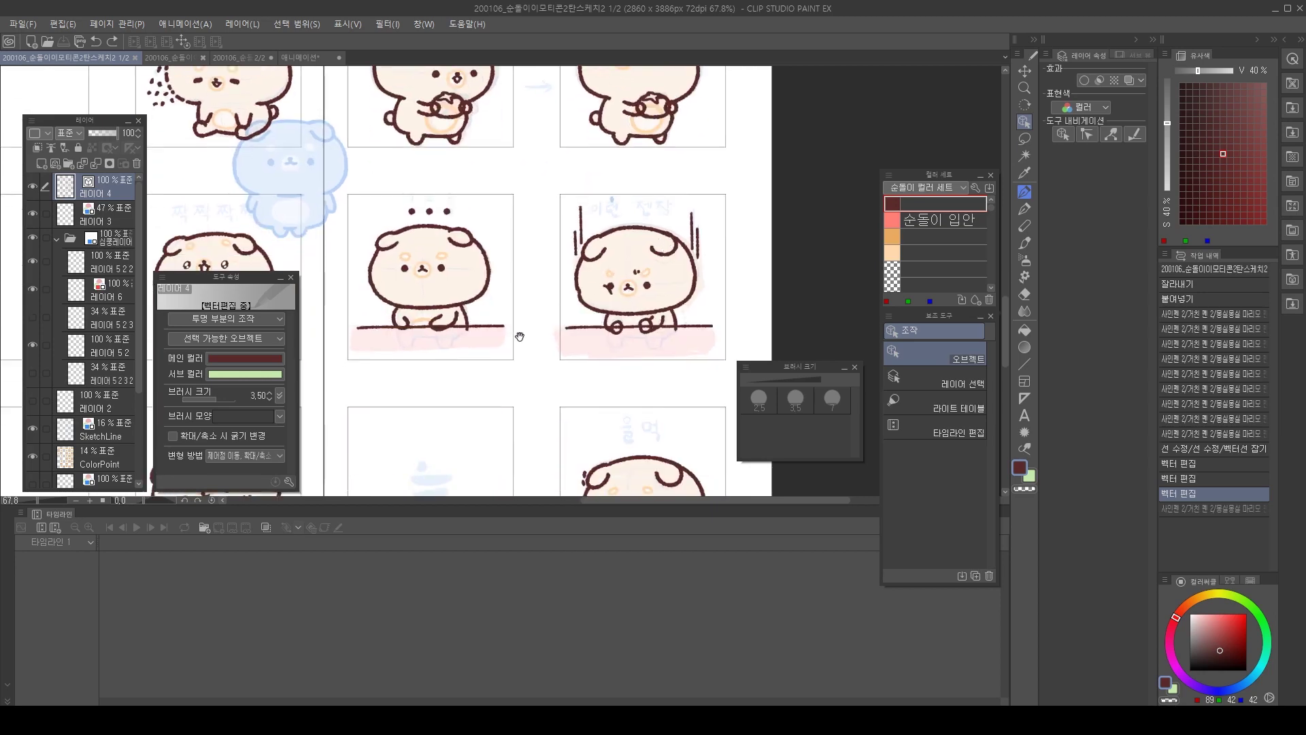
pyautogui.moveTo(519, 335); pyautogui.dragTo(608, 181)
pyautogui.moveTo(790, 222); pyautogui.dragTo(624, 183)
pyautogui.moveTo(605, 397); pyautogui.dragTo(646, 187)
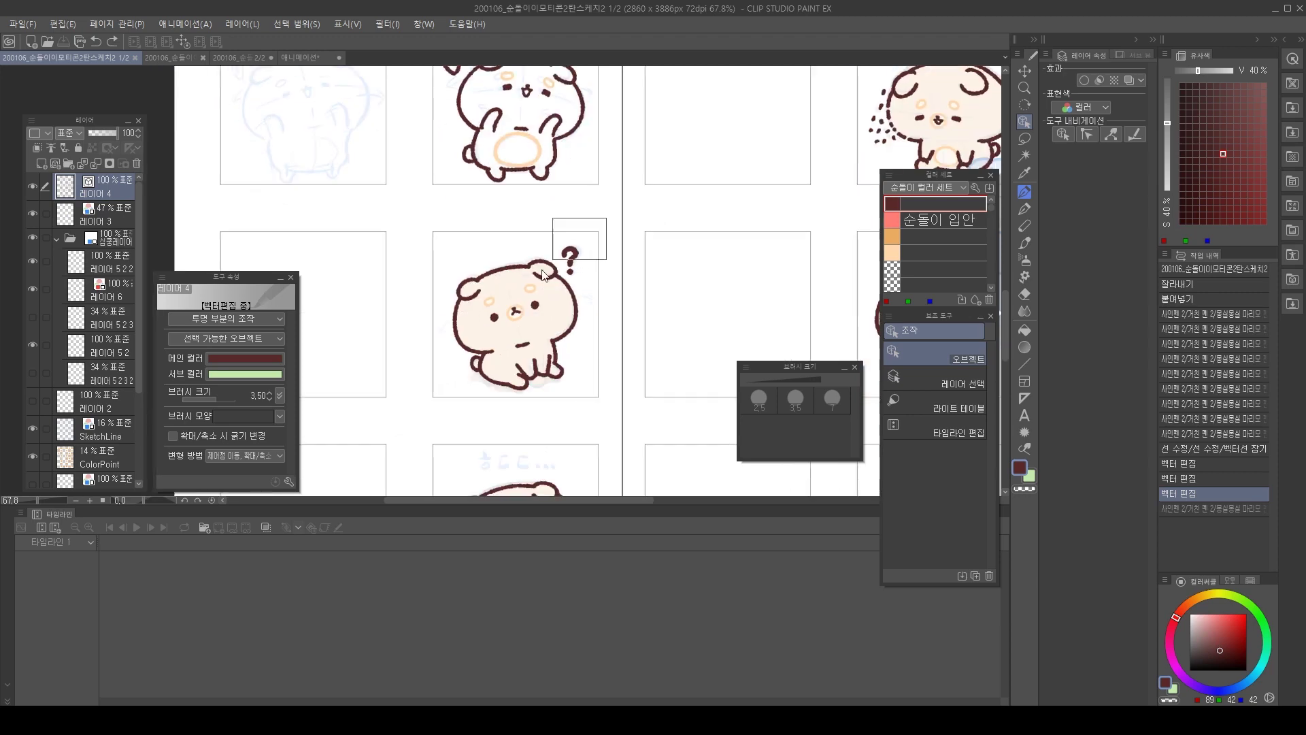
pyautogui.click(544, 275)
pyautogui.hotkey('ctrl', 'Tab')
pyautogui.hotkey('ctrl', 'Tab')
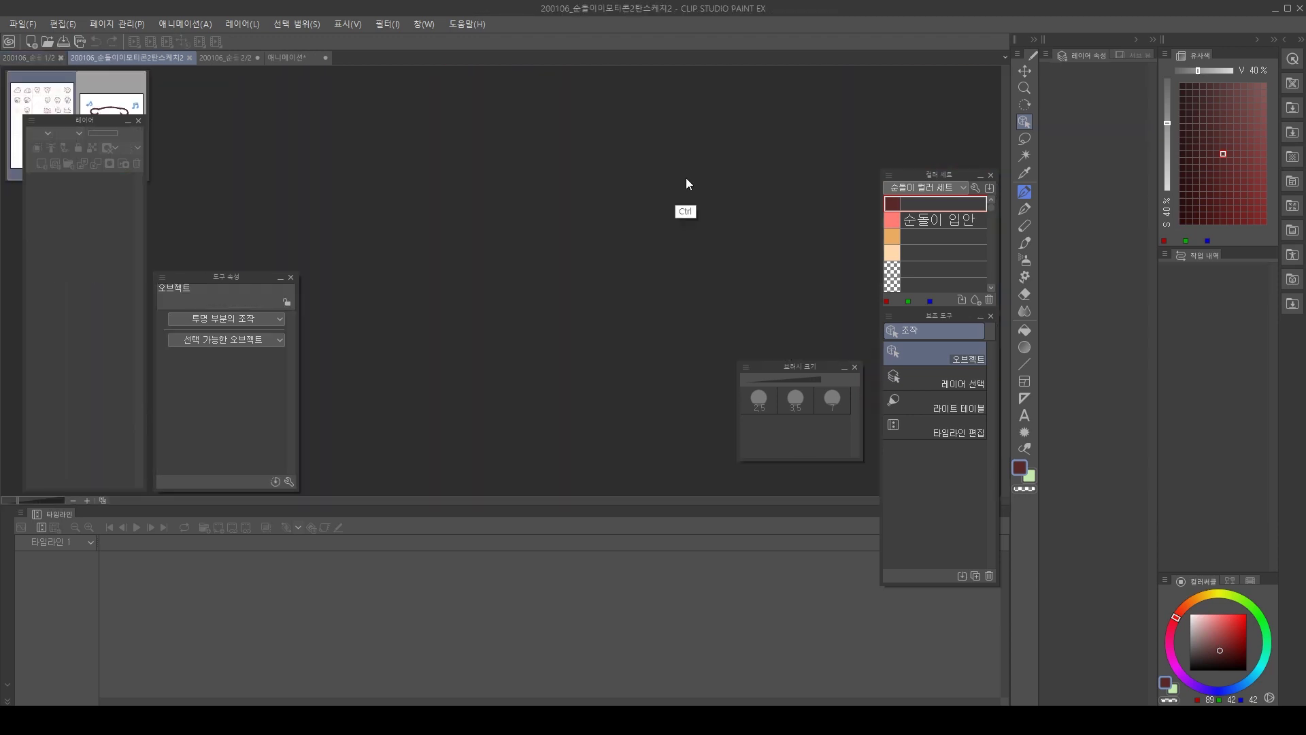
pyautogui.hotkey('ctrl', 'Tab')
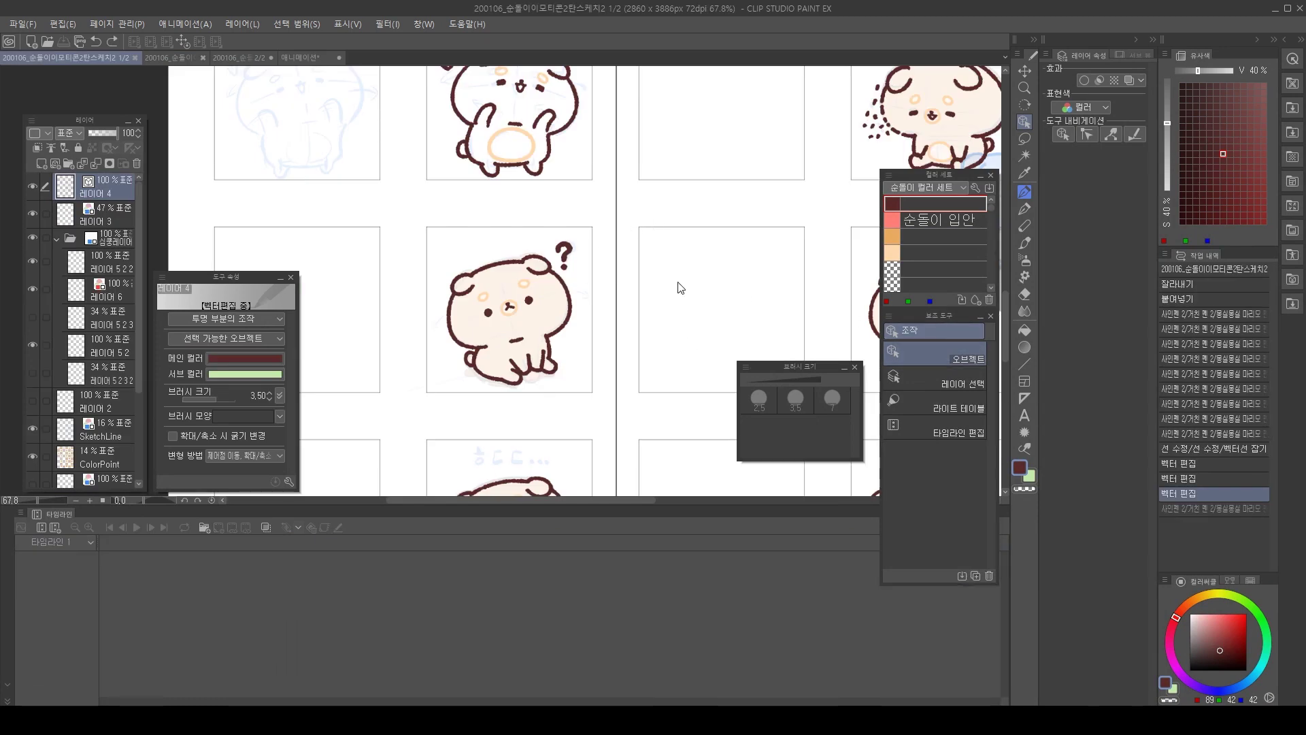
# Copy the question-mark puppy's vector strokes from the sketch sheet and paste them onto vector layer 1 of the 애니메이션 document.
pyautogui.moveTo(665, 191); pyautogui.dragTo(375, 429)
pyautogui.hotkey('ctrl', 'shift', 'Tab')
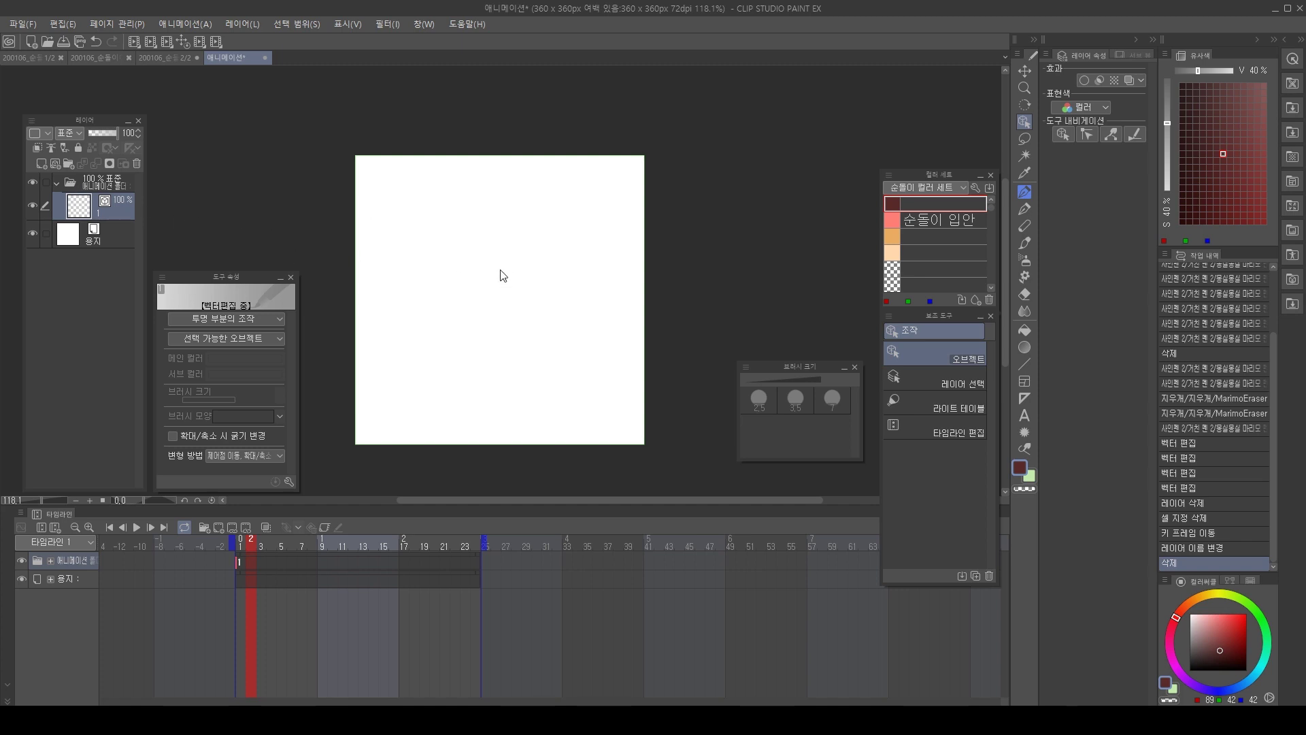
pyautogui.hotkey('ctrl', 'v')
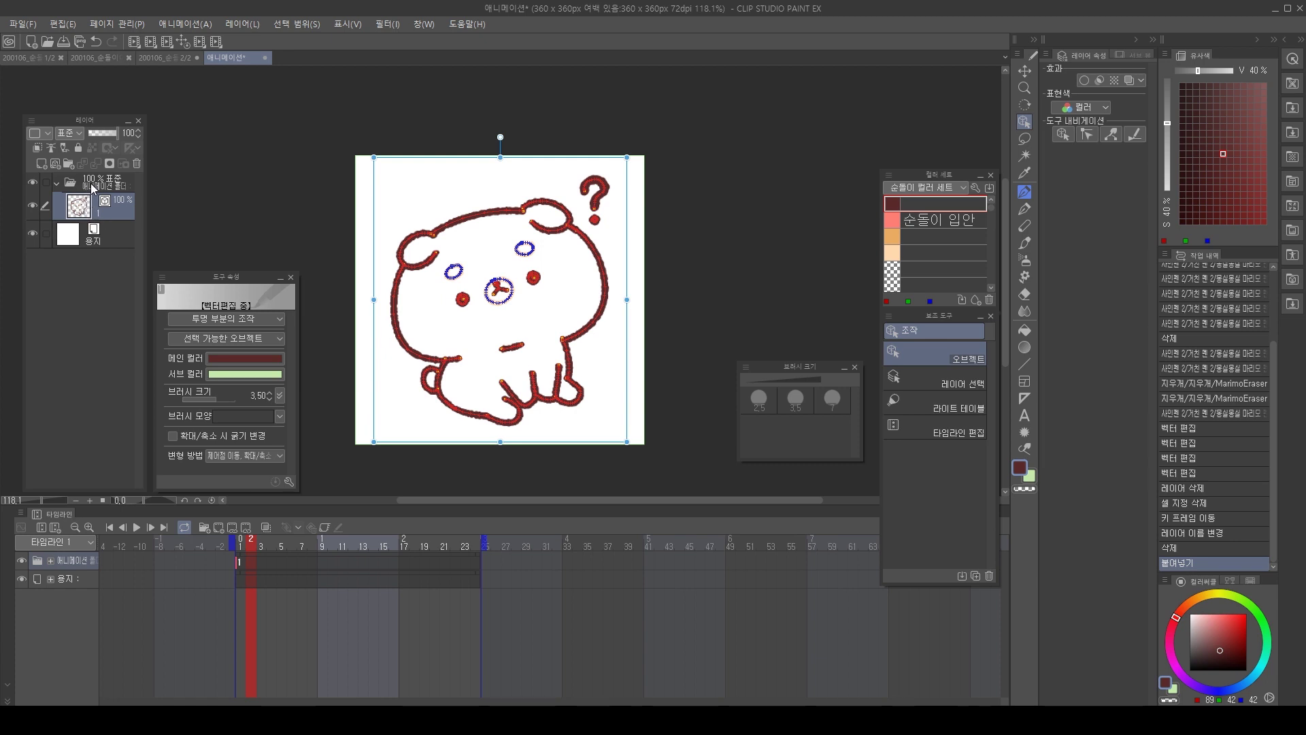
pyautogui.press('Return')
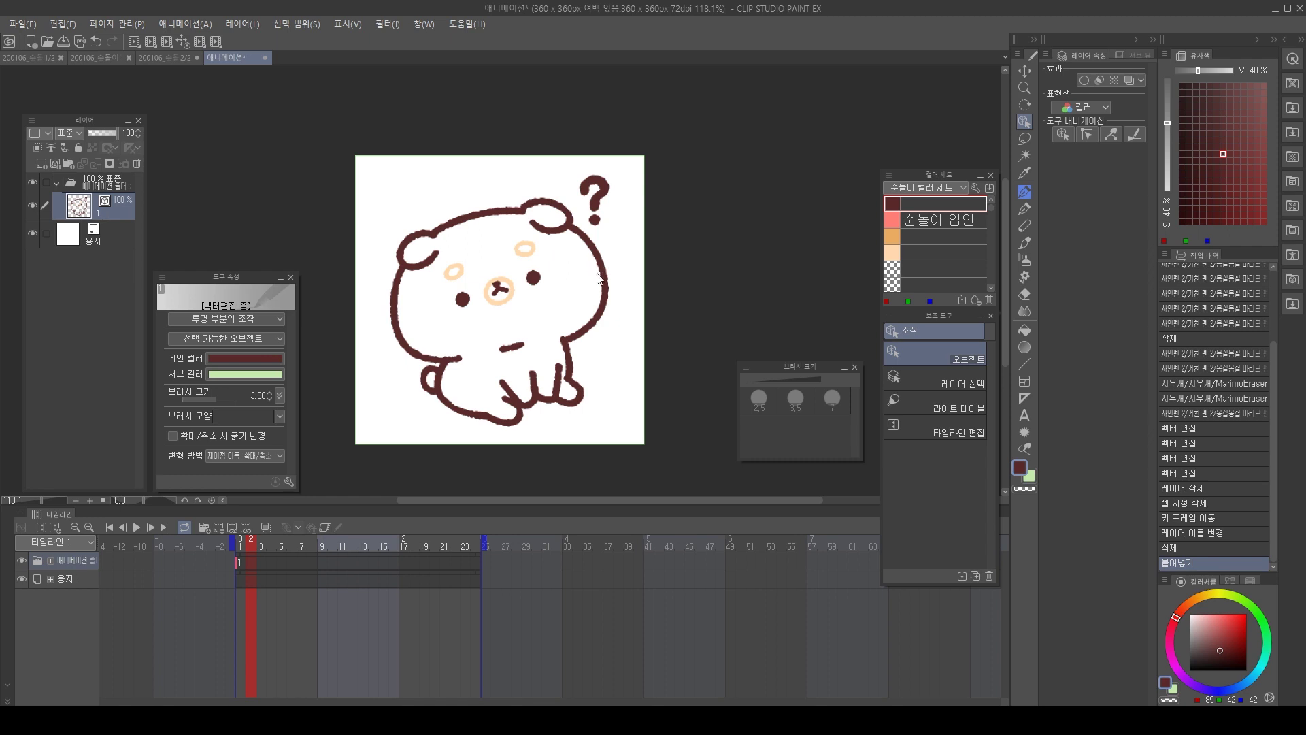
# Select and deselect all strokes of the pasted puppy with the Object tool to examine them as vector lines.
pyautogui.moveTo(652, 134); pyautogui.dragTo(341, 418)
pyautogui.click(675, 237)
pyautogui.moveTo(674, 123); pyautogui.dragTo(345, 444)
pyautogui.click(664, 223)
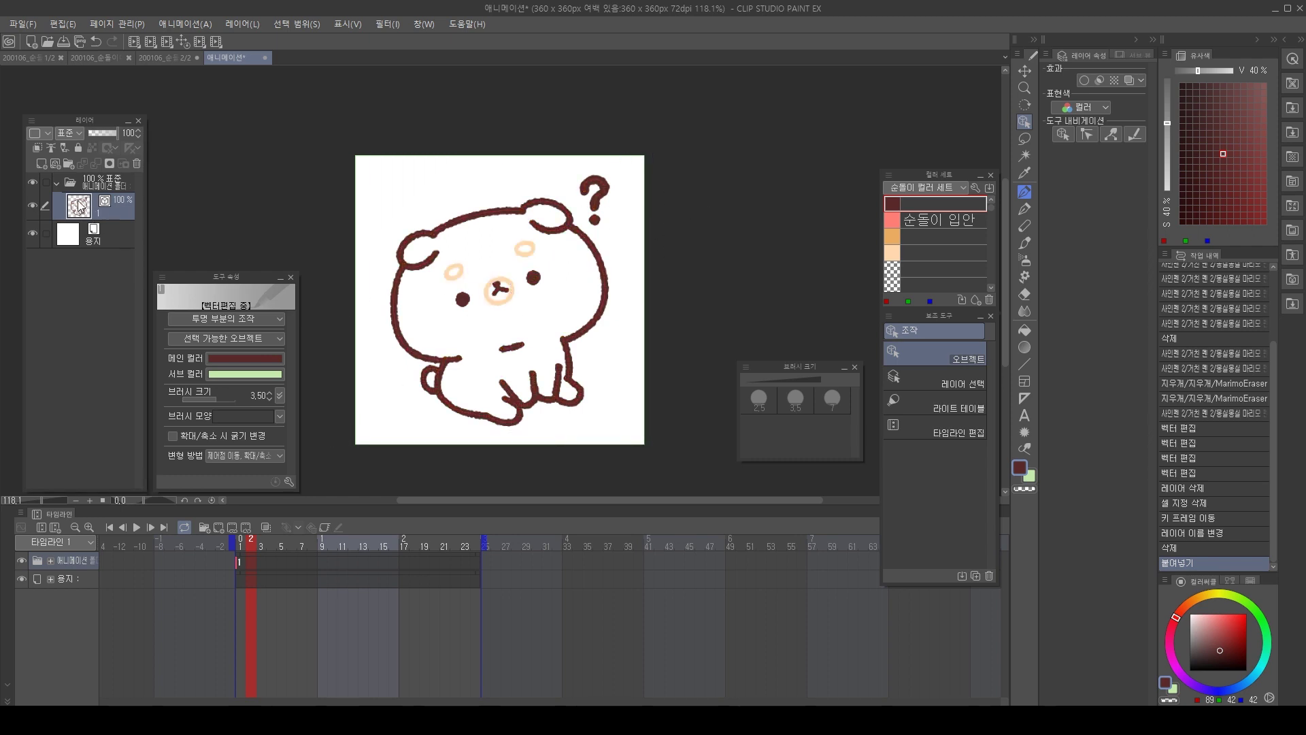
pyautogui.moveTo(704, 113); pyautogui.dragTo(336, 439)
pyautogui.click(692, 163)
pyautogui.moveTo(659, 195); pyautogui.dragTo(672, 197)
pyautogui.moveTo(695, 120); pyautogui.dragTo(371, 446)
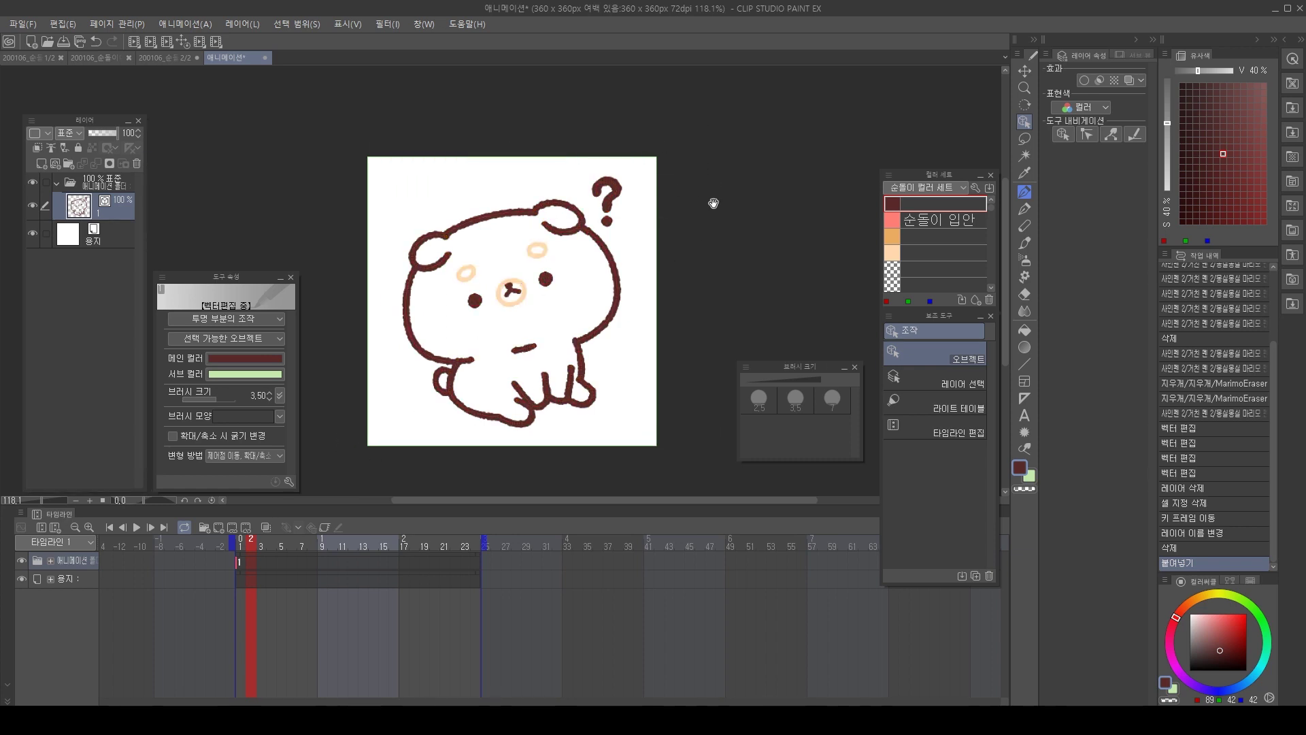
pyautogui.moveTo(712, 203); pyautogui.dragTo(726, 196)
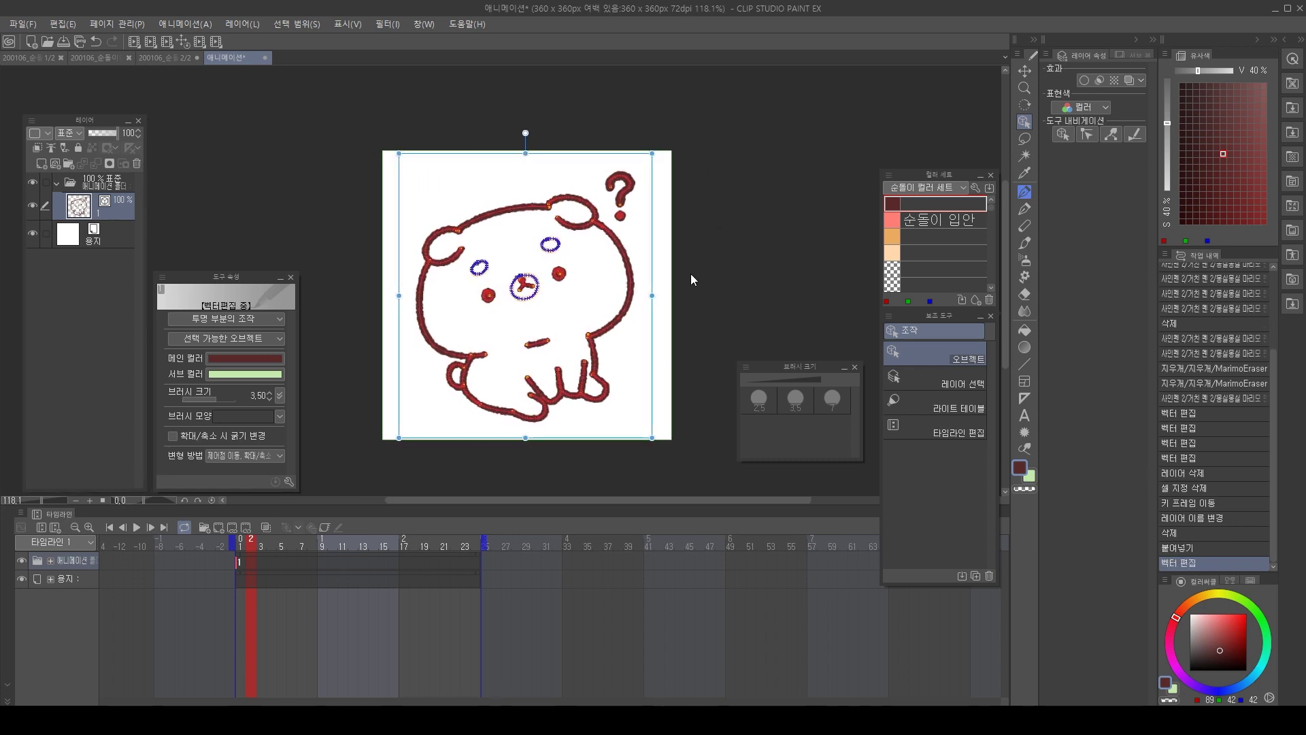
pyautogui.click(724, 182)
# Try rotating the entire puppy clockwise with the Object tool, and undo the rotation.
pyautogui.moveTo(769, 111); pyautogui.dragTo(405, 434)
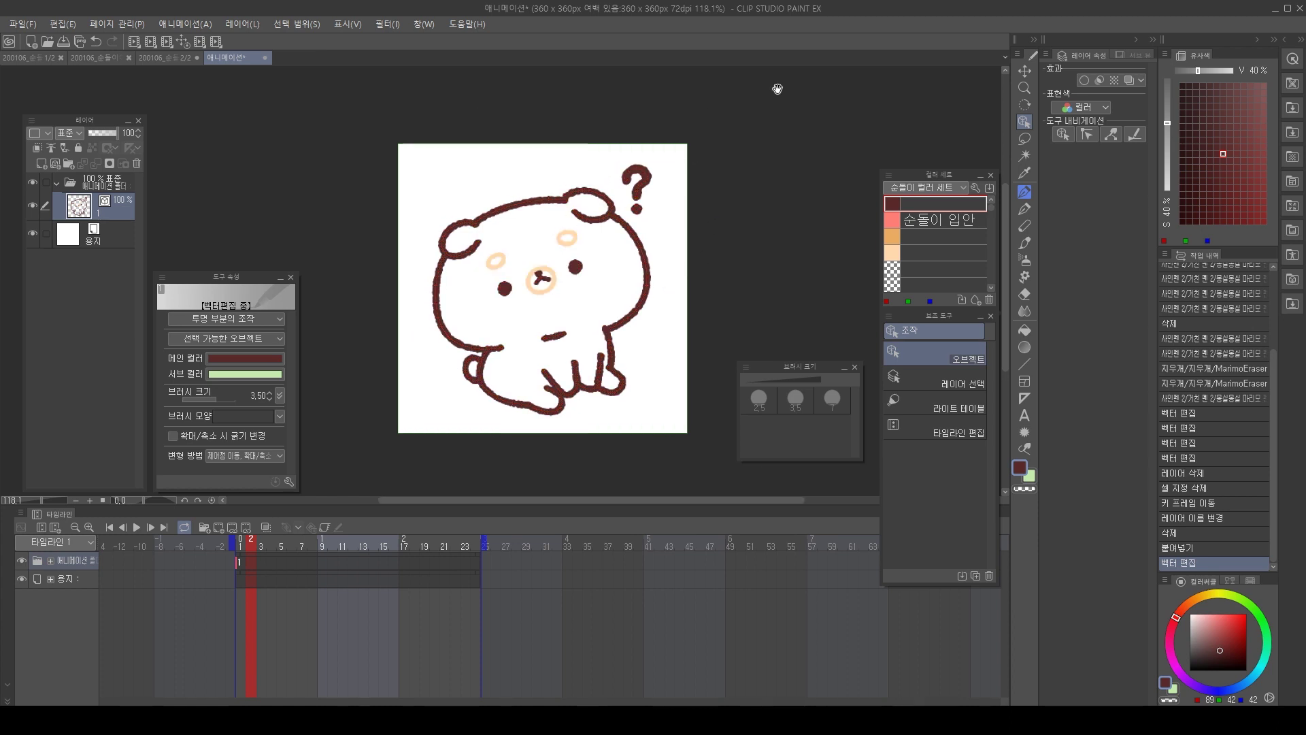
pyautogui.moveTo(629, 146); pyautogui.dragTo(683, 268)
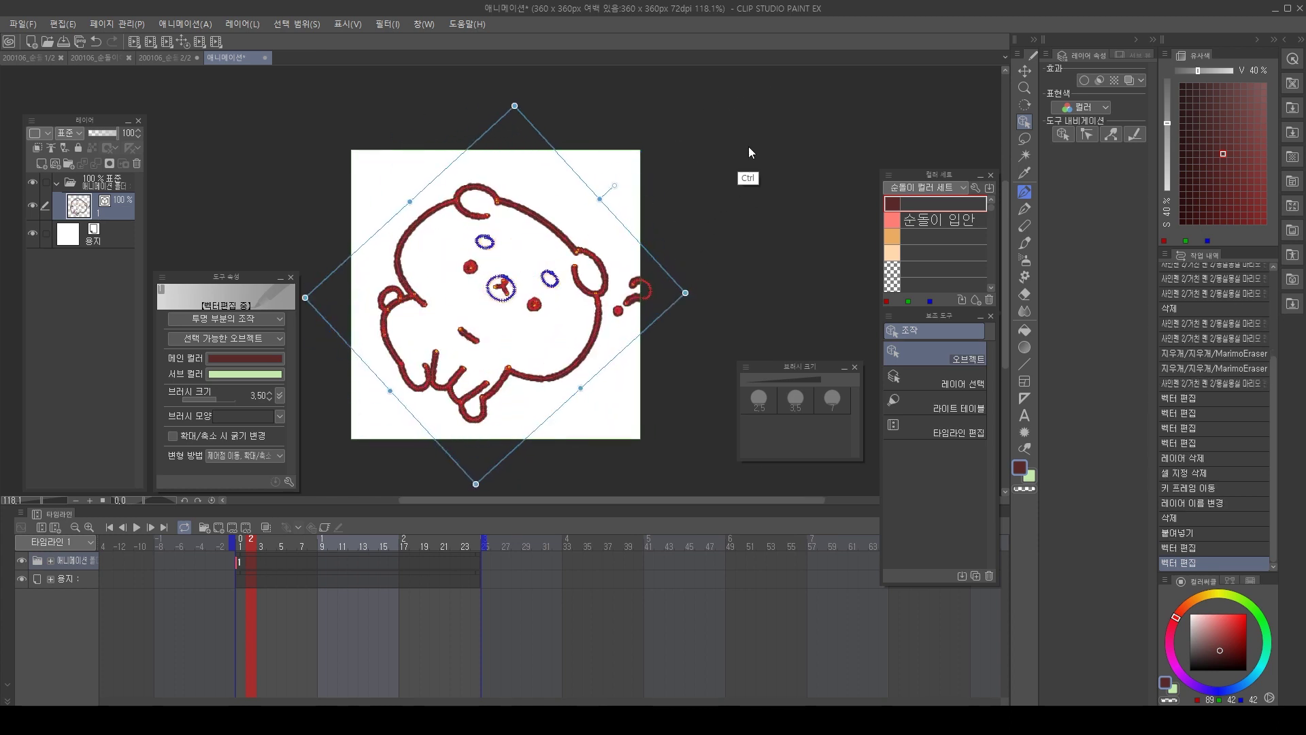
pyautogui.hotkey('ctrl', 'z')
# Try tilting only the puppy's head and question mark slightly counterclockwise and moving them, and undo both edits.
pyautogui.moveTo(683, 115); pyautogui.dragTo(369, 326)
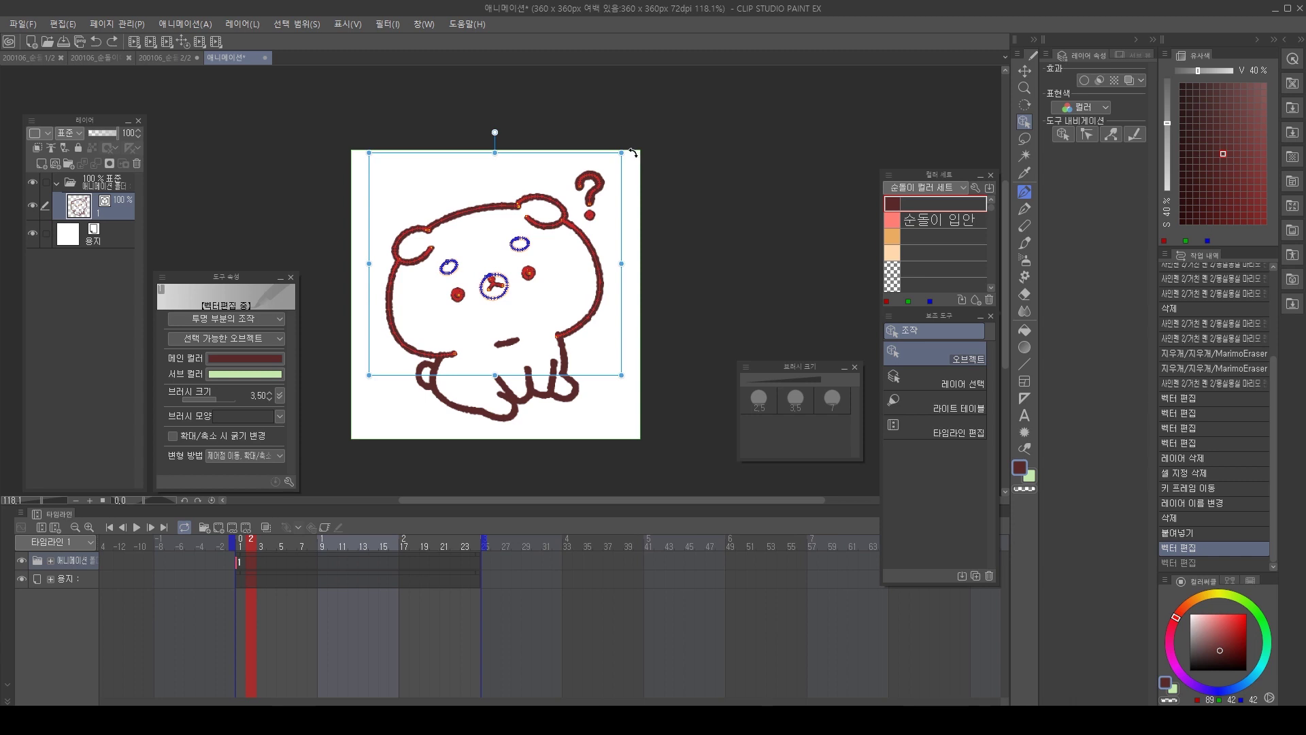
pyautogui.moveTo(633, 152); pyautogui.dragTo(624, 144)
pyautogui.moveTo(618, 205); pyautogui.dragTo(608, 206)
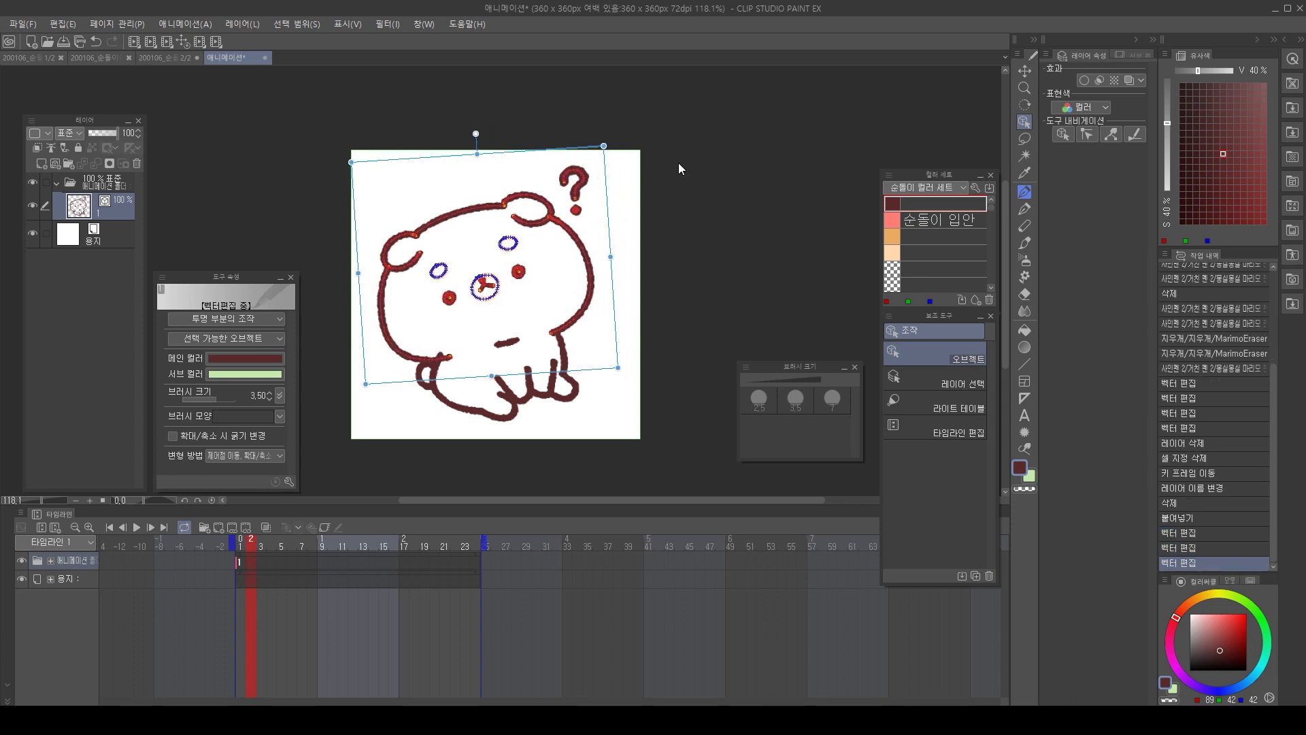
pyautogui.hotkey('ctrl', 'z')
pyautogui.hotkey('ctrl', 'z')
# Return to frame 1 in the animation timeline.
pyautogui.moveTo(686, 211); pyautogui.dragTo(701, 203)
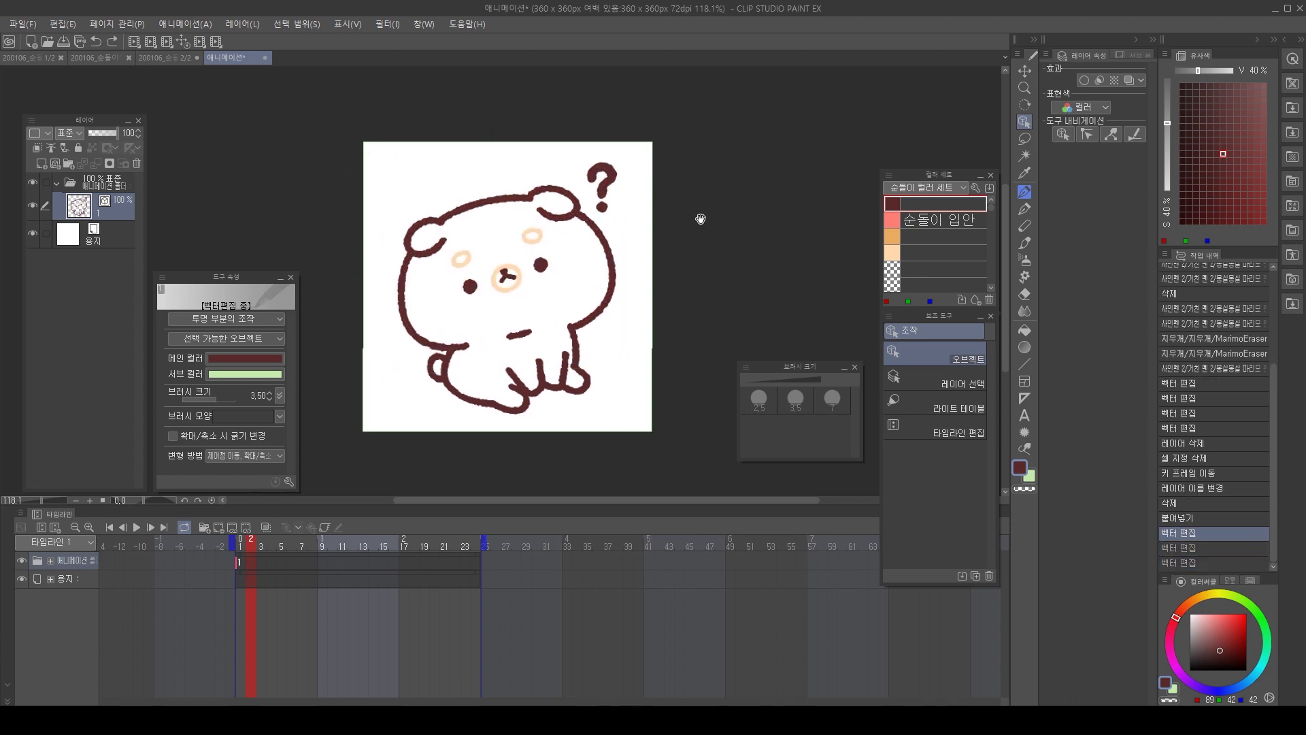
pyautogui.click(243, 557)
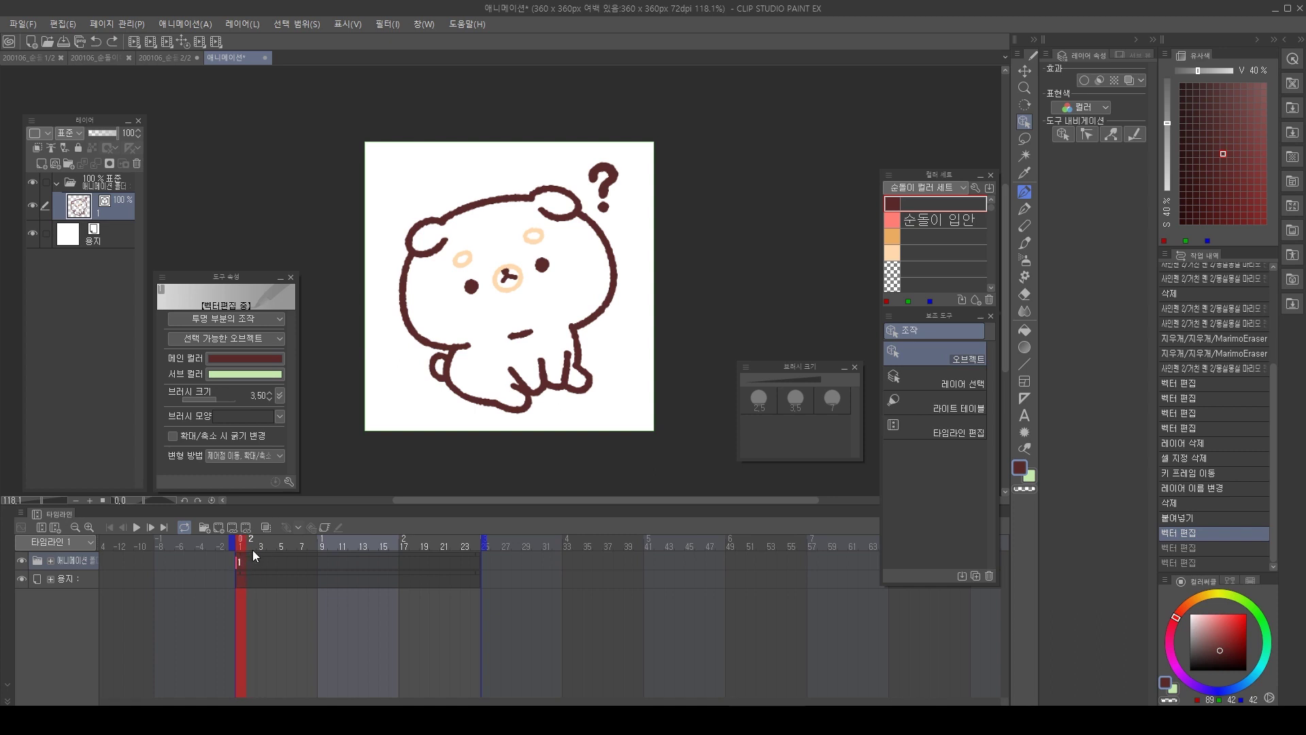
# Paste a copy of the puppy's vector layer above cel 1 in the animation folder.
pyautogui.moveTo(661, 294); pyautogui.dragTo(635, 313)
pyautogui.moveTo(505, 351); pyautogui.dragTo(519, 346)
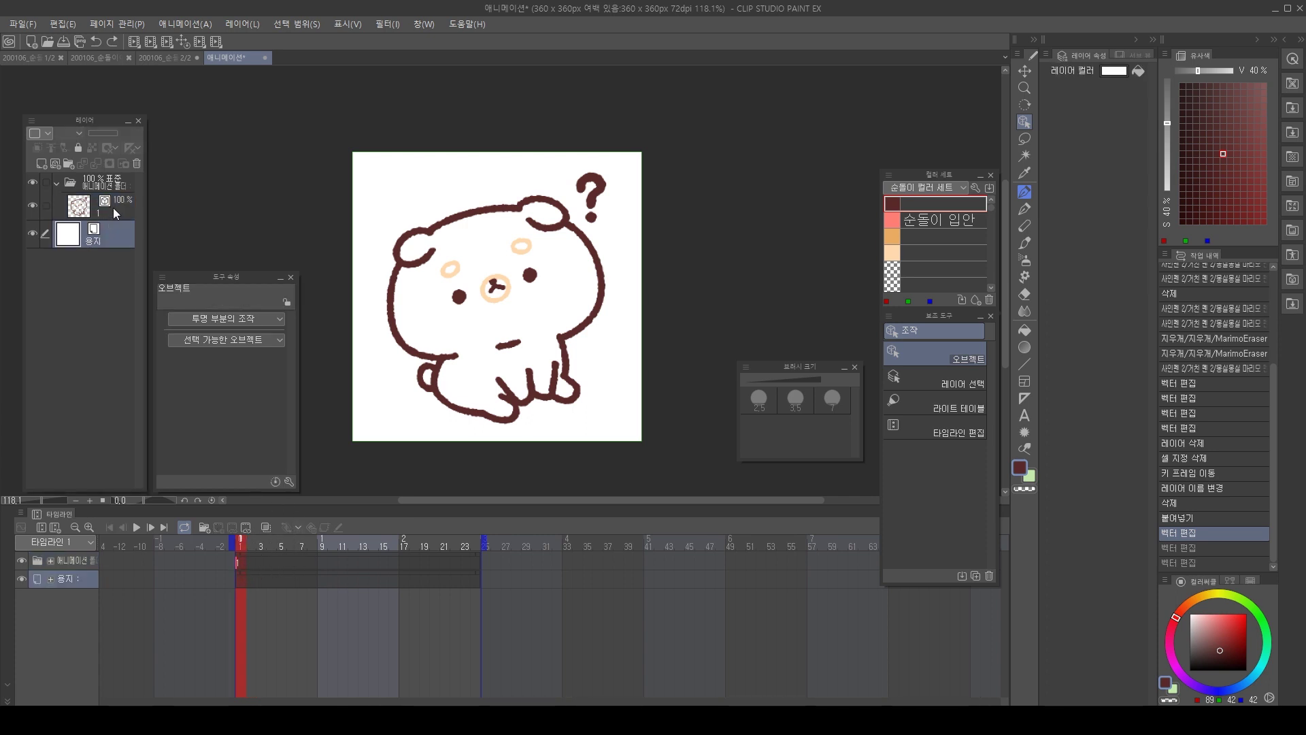
pyautogui.hotkey('ctrl', 'v')
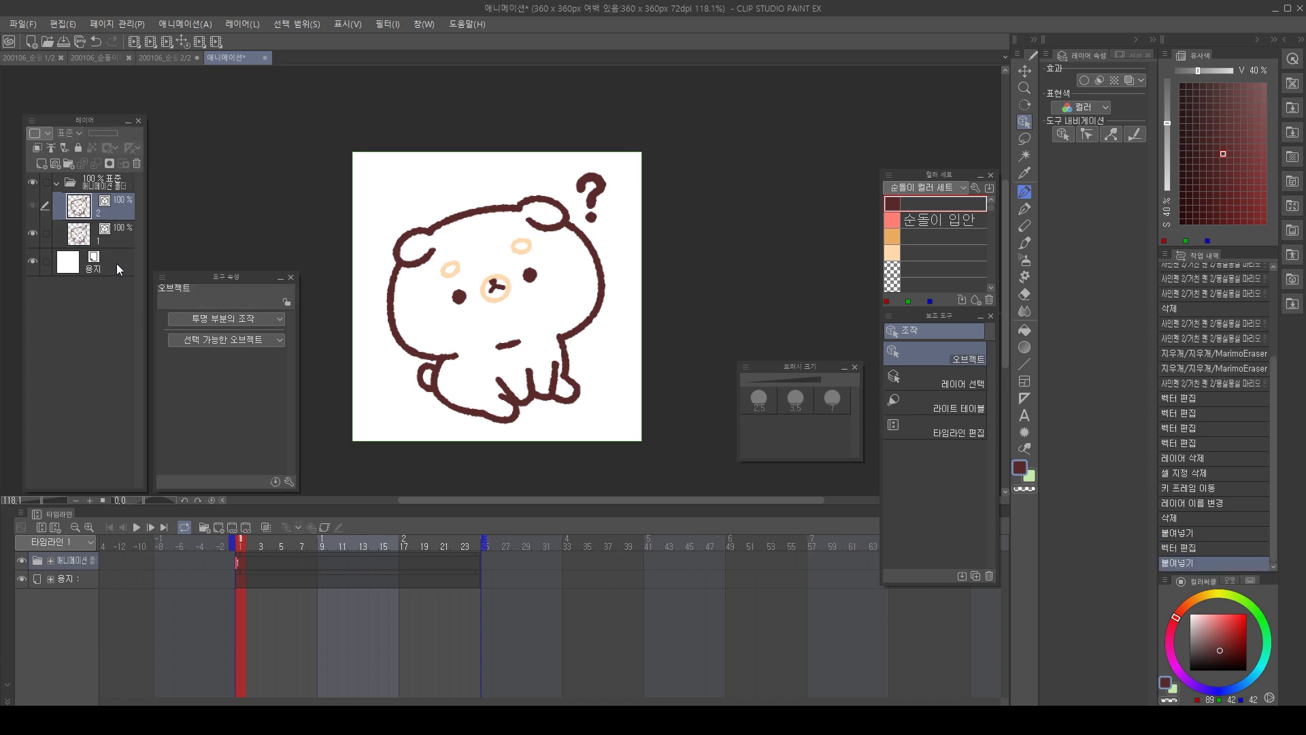
# Assign cel 2 to frame 3 of the animation folder's timeline track.
pyautogui.click(249, 562)
pyautogui.click(260, 560)
pyautogui.click(245, 563)
pyautogui.click(262, 564)
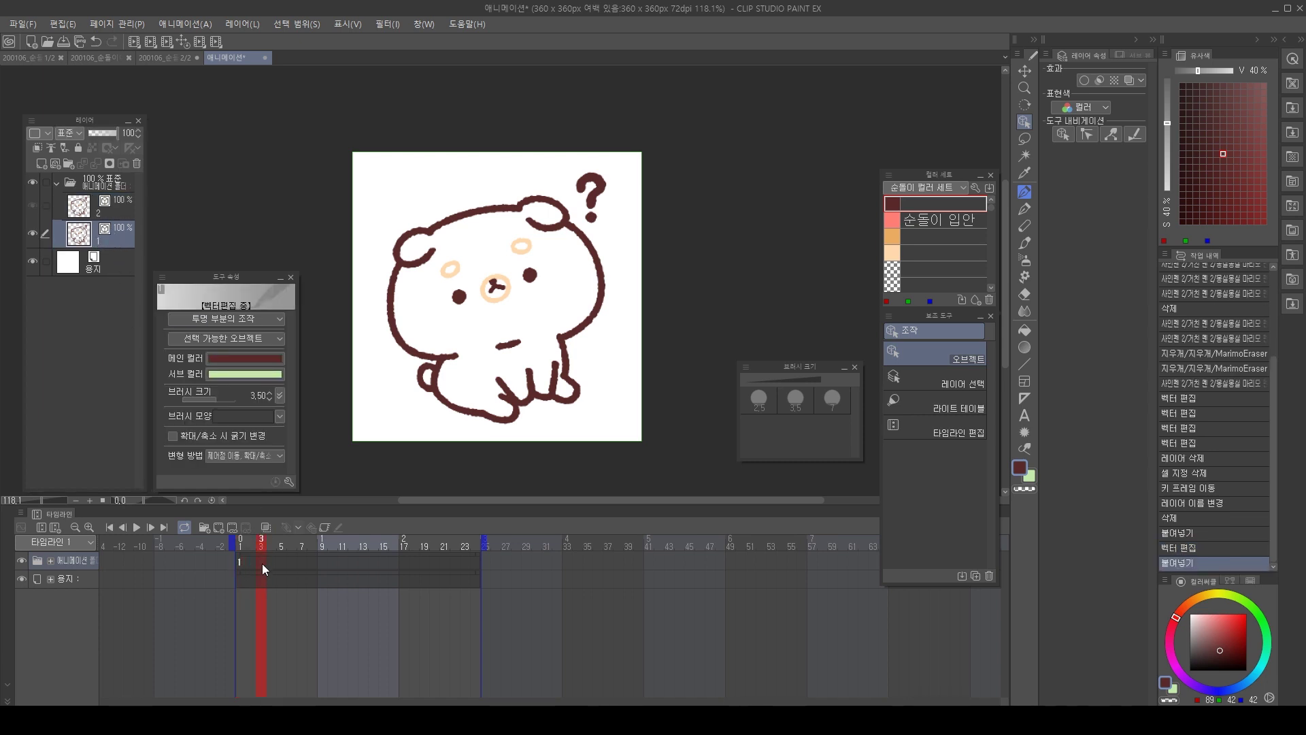
pyautogui.click(232, 525)
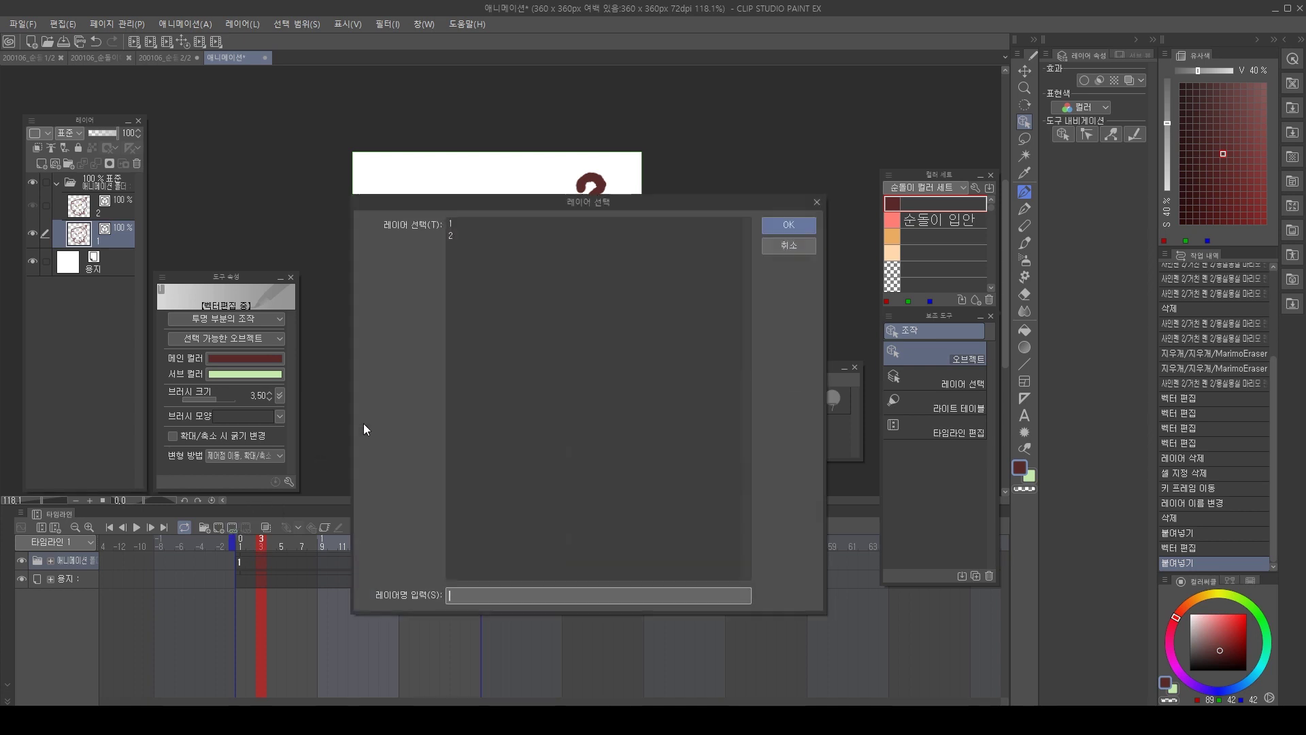
pyautogui.click(530, 236)
pyautogui.click(806, 225)
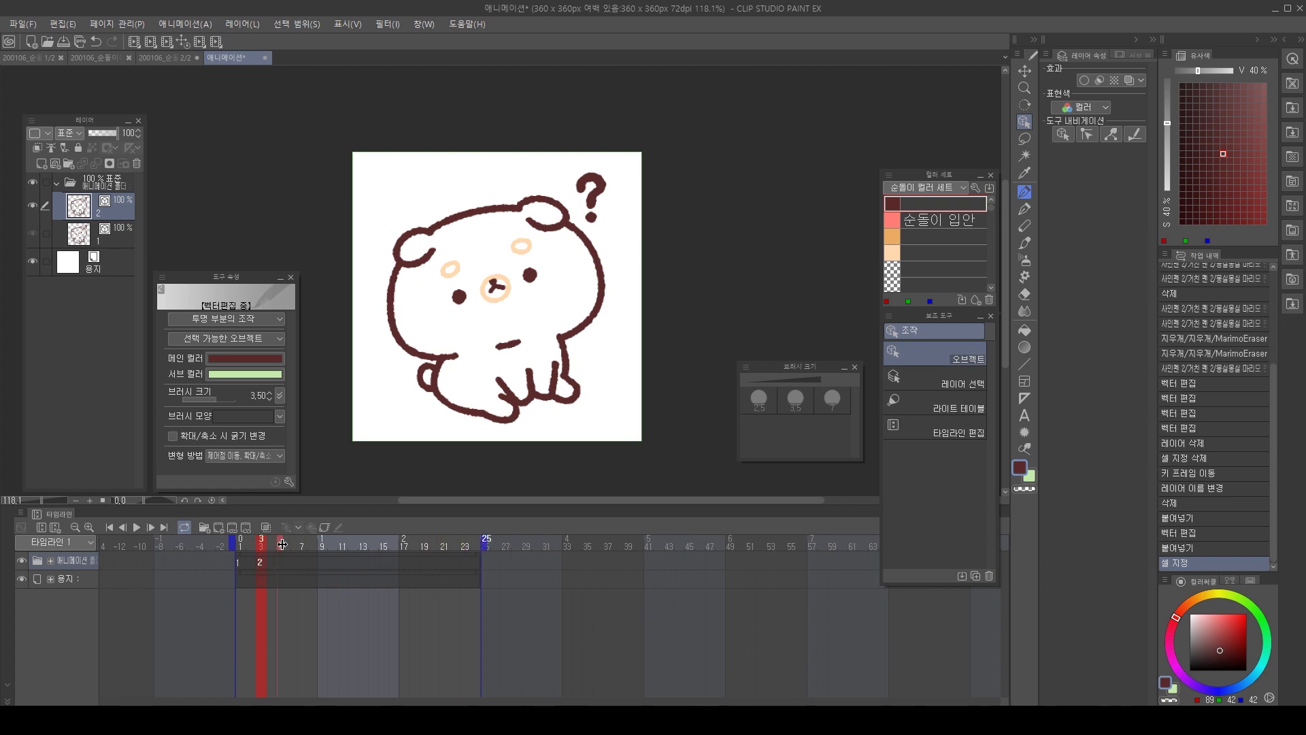
# Shorten the timeline to end after frame 4, and turn on onion skin to compare frames 1 and 3.
pyautogui.moveTo(281, 544); pyautogui.dragTo(294, 538)
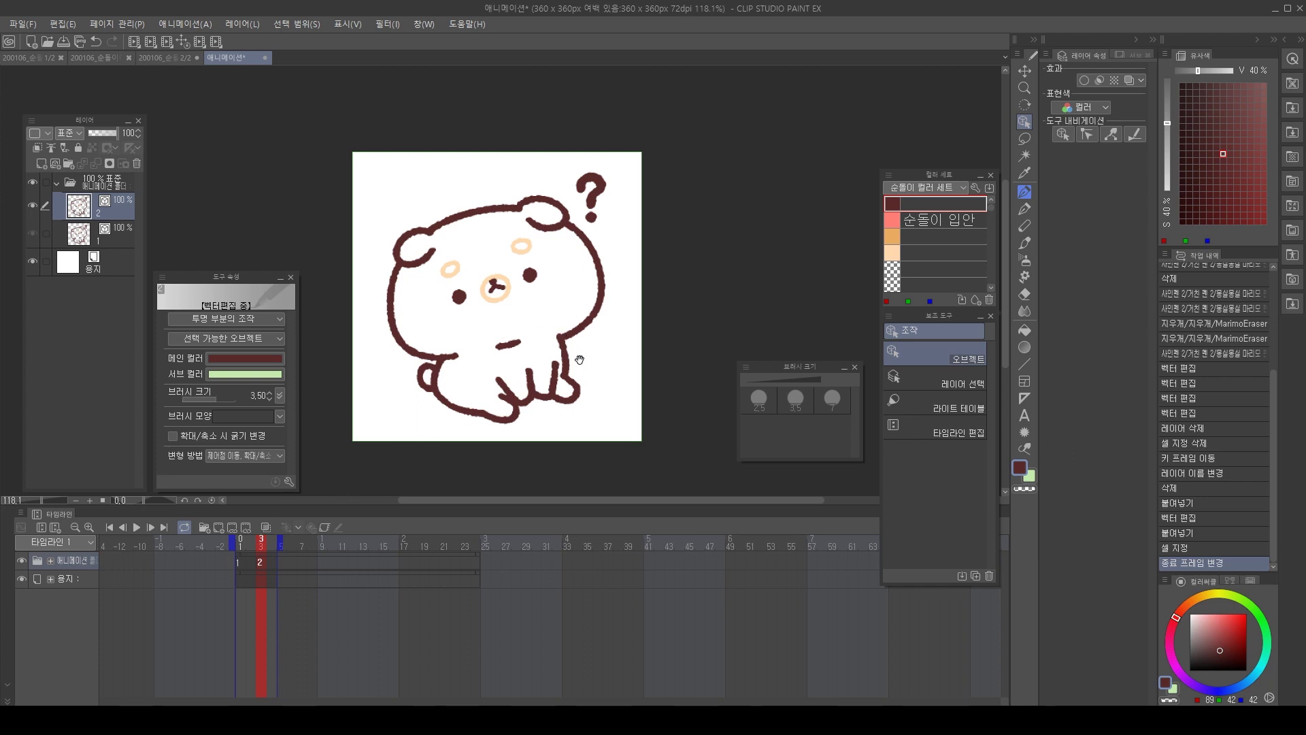
pyautogui.moveTo(578, 359); pyautogui.dragTo(561, 356)
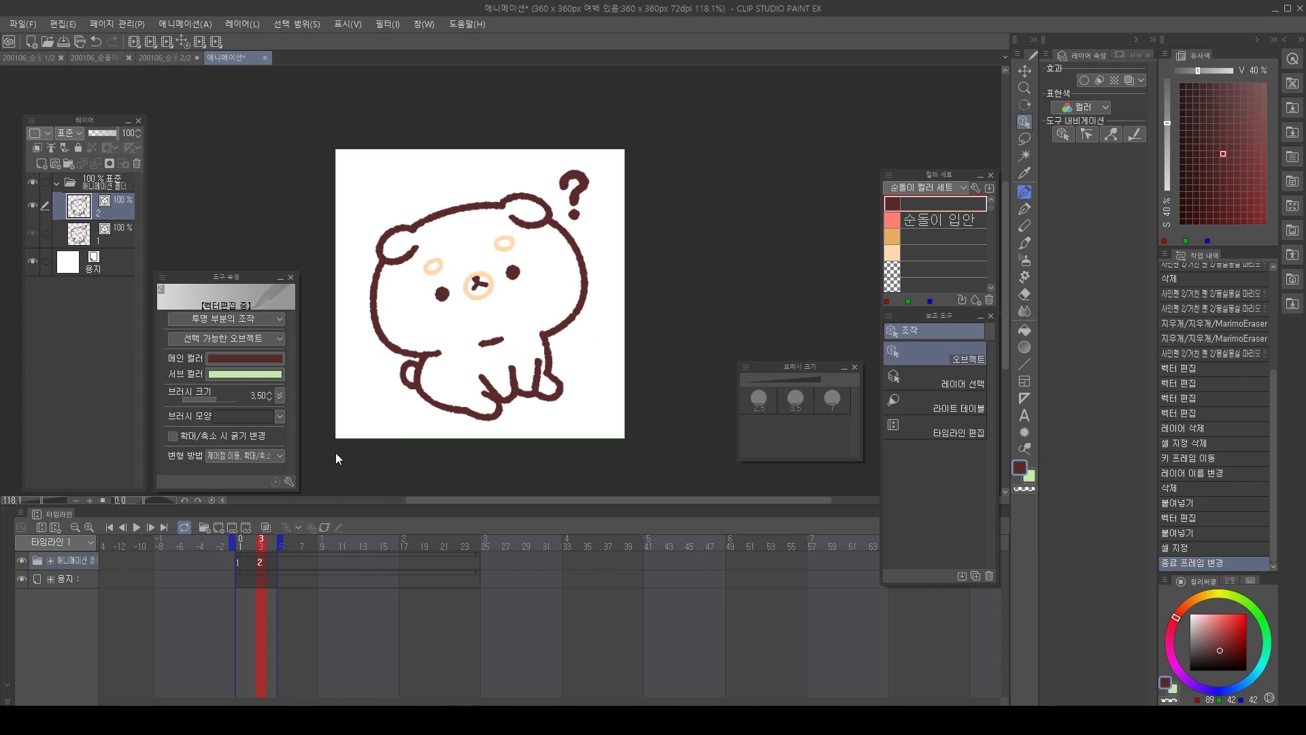
pyautogui.click(267, 530)
pyautogui.moveTo(618, 320)
pyautogui.mouseDown()
pyautogui.moveTo(653, 318)
pyautogui.moveTo(612, 330)
pyautogui.mouseUp()
pyautogui.click(248, 557)
pyautogui.click(258, 559)
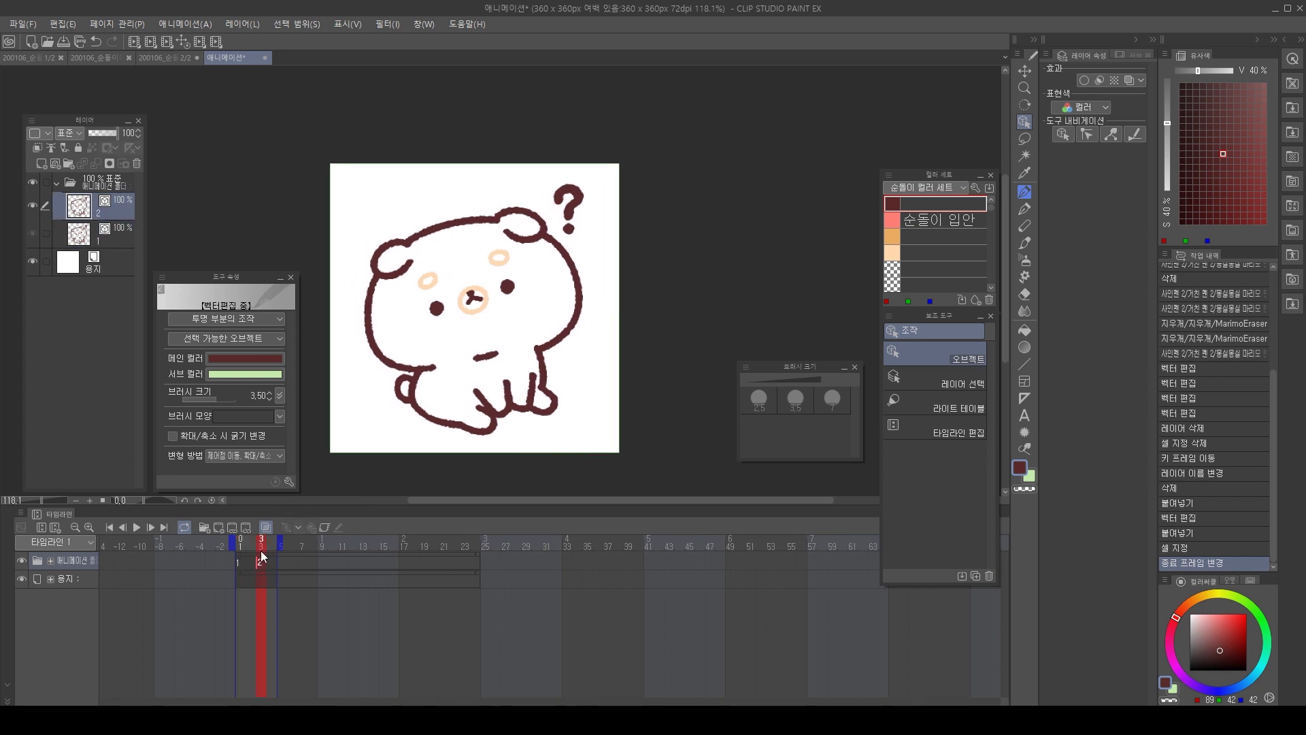
# Delete the question mark from cel 2 on frame 3 with the Object tool.
pyautogui.moveTo(623, 207); pyautogui.dragTo(691, 228)
pyautogui.moveTo(663, 112)
pyautogui.mouseDown()
pyautogui.moveTo(408, 285)
pyautogui.moveTo(386, 333)
pyautogui.mouseUp()
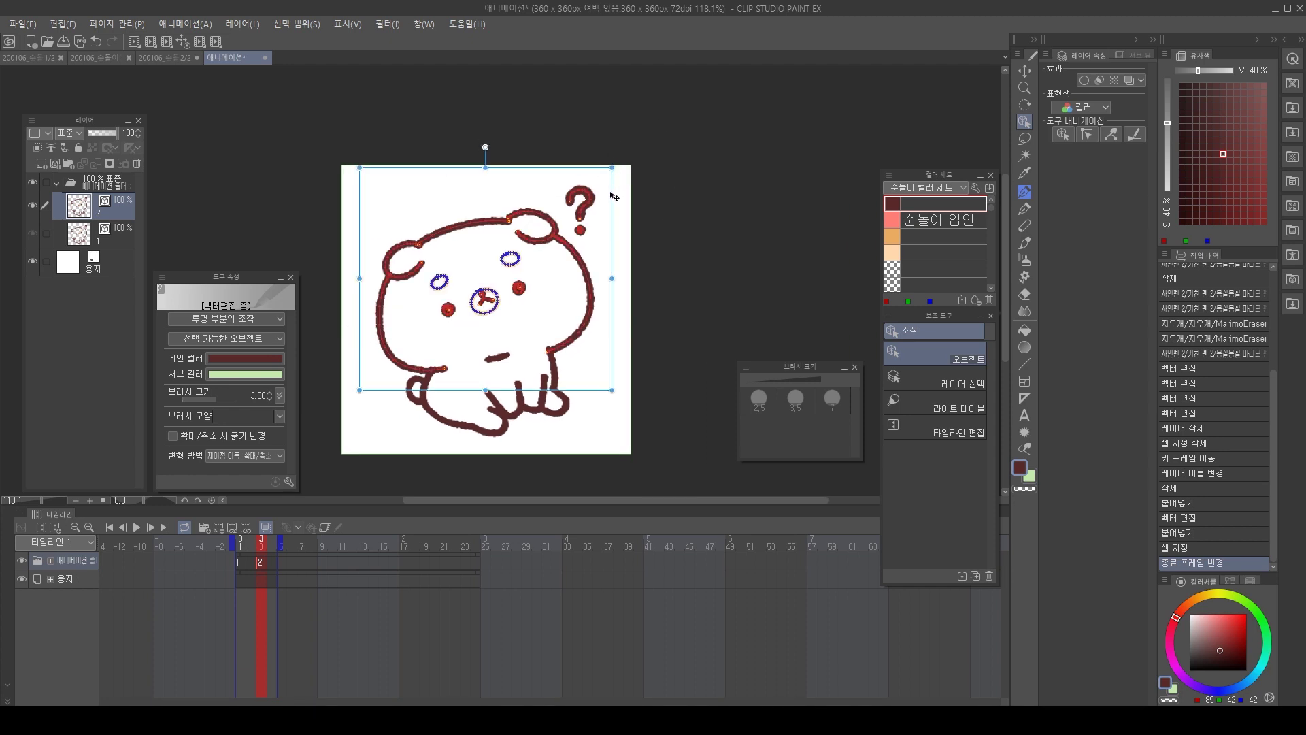
pyautogui.moveTo(610, 193); pyautogui.dragTo(579, 237)
pyautogui.hotkey('ctrl', 'z')
pyautogui.press('Delete')
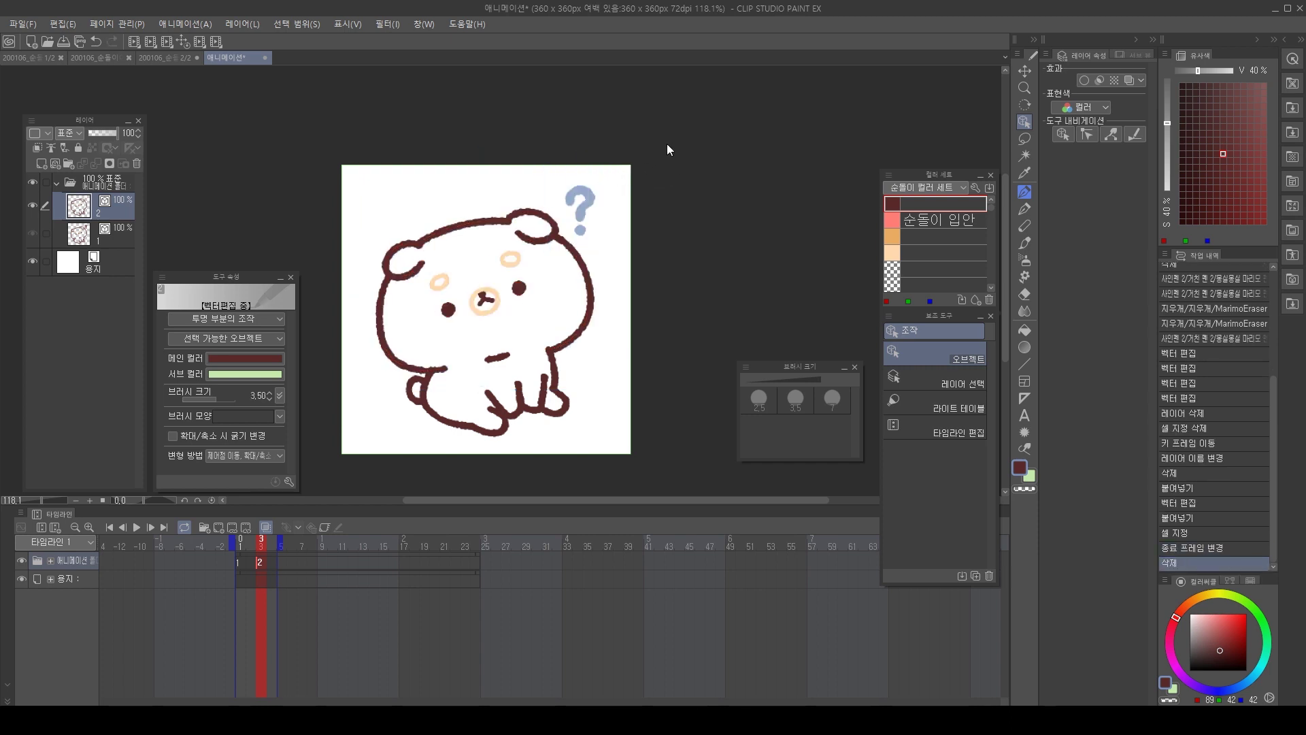
# Rotate the puppy's head in cel 2 slightly counterclockwise and shift it a little to the left with the Object tool.
pyautogui.moveTo(666, 146); pyautogui.dragTo(357, 348)
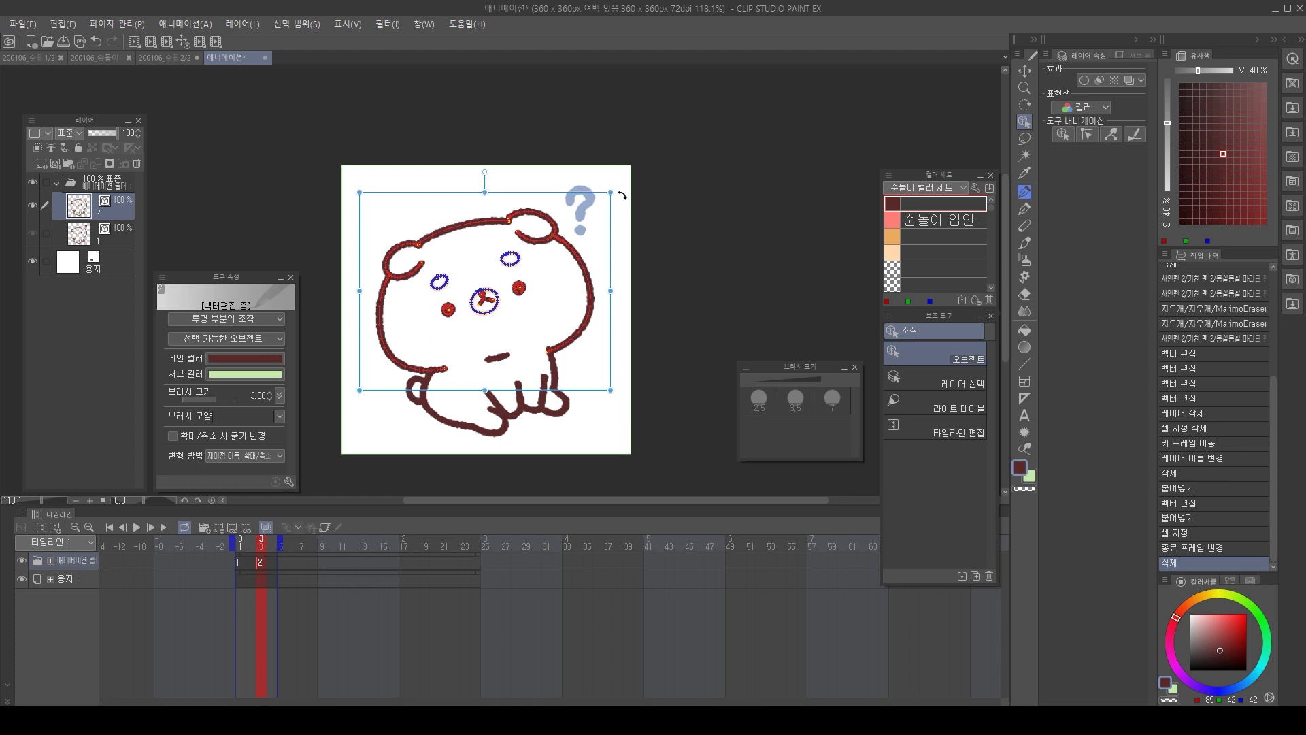
pyautogui.moveTo(620, 195); pyautogui.dragTo(614, 187)
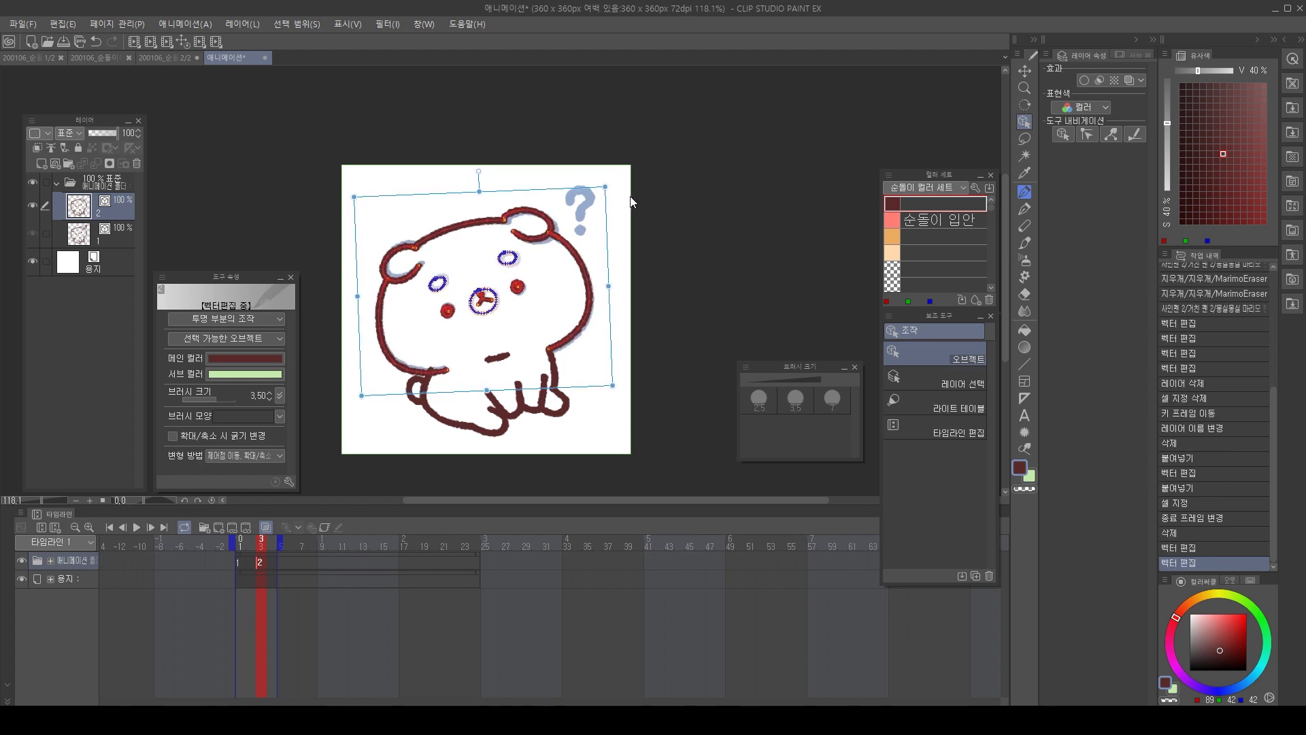
pyautogui.click(658, 170)
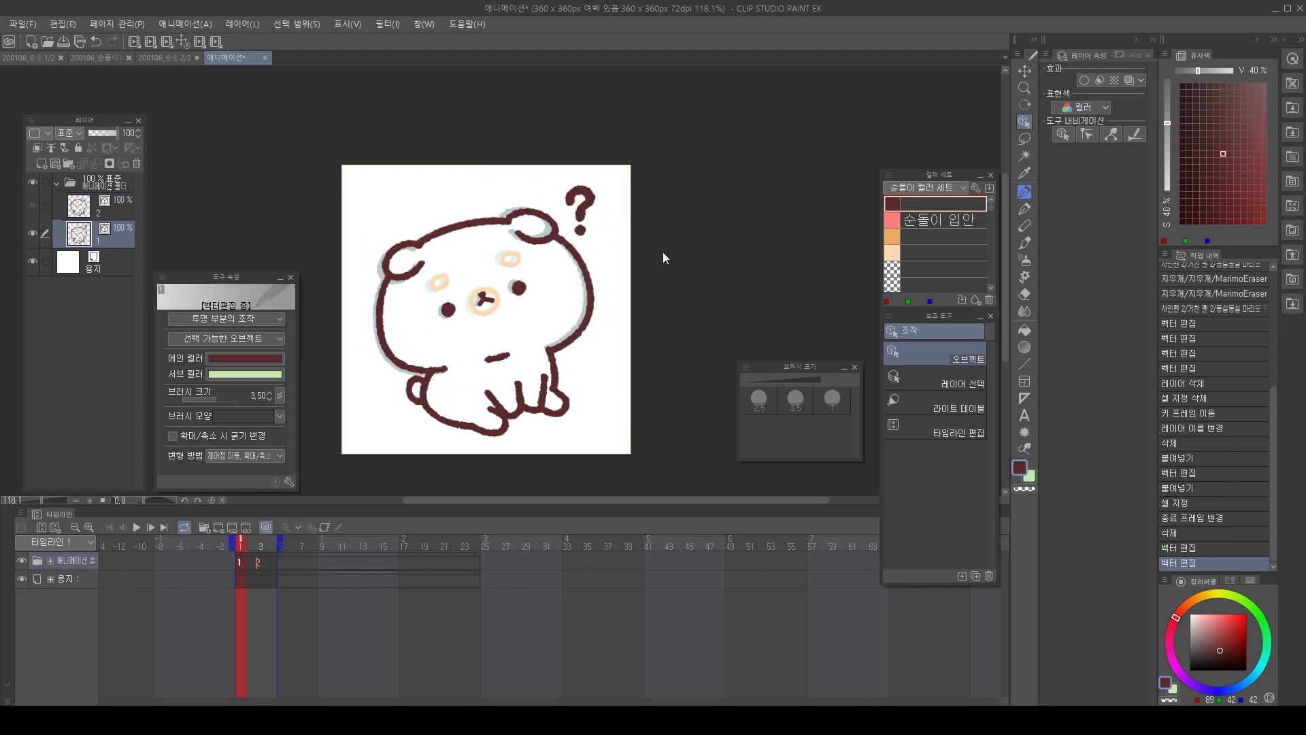
pyautogui.moveTo(618, 134); pyautogui.dragTo(353, 336)
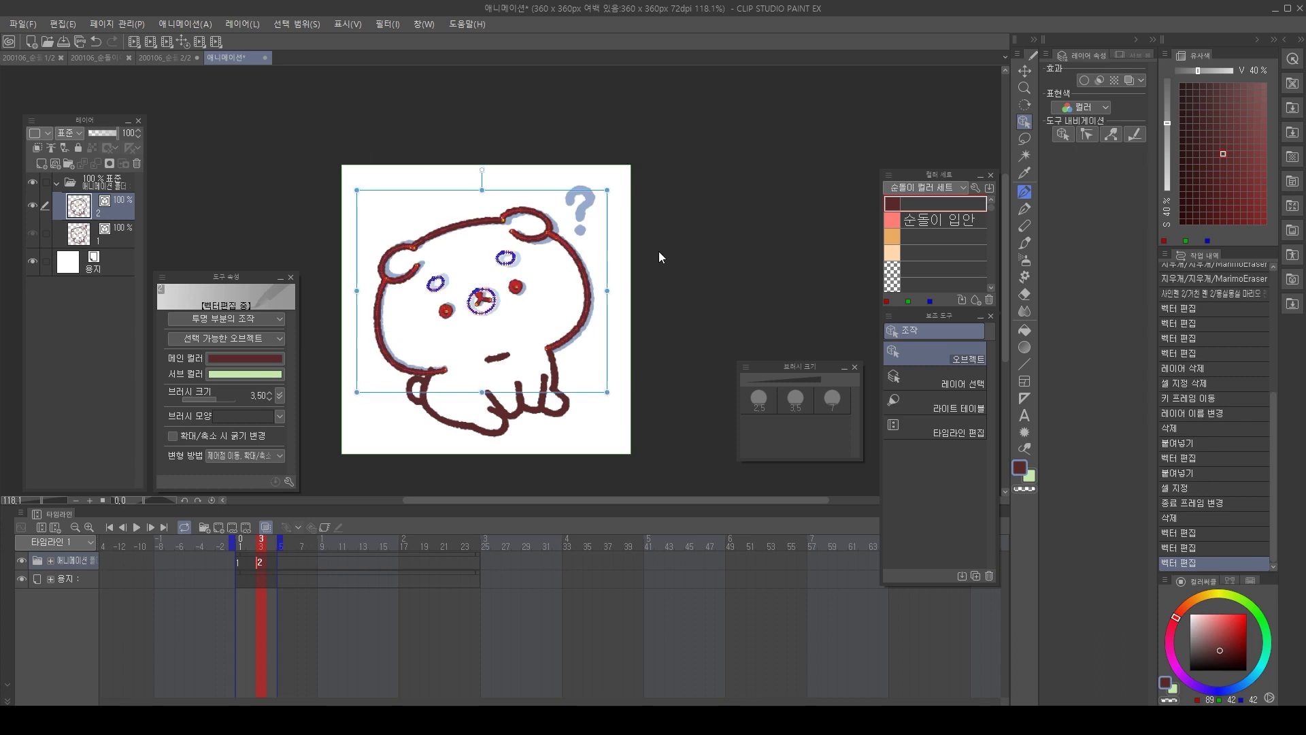
pyautogui.click(689, 231)
# Flip between frames 1 and 3 and play the animation to preview the head movement.
pyautogui.press('Left')
pyautogui.press('Right')
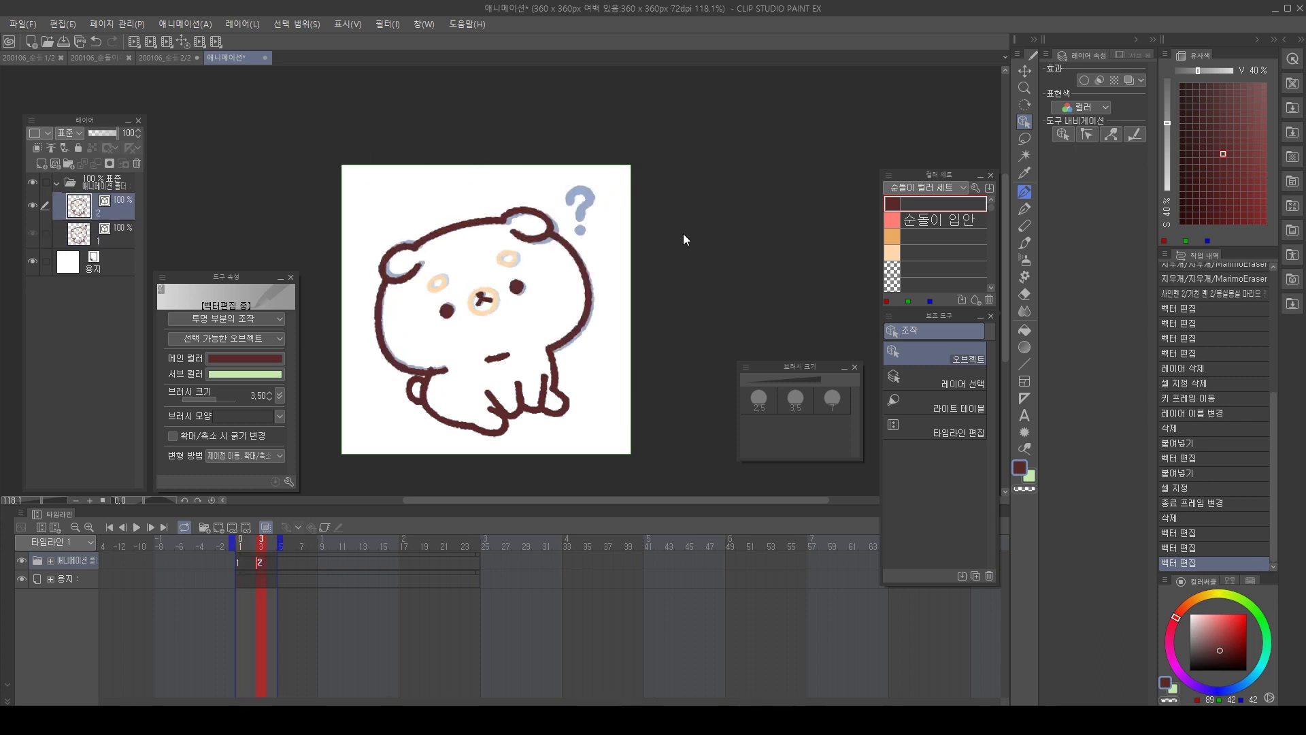
pyautogui.press('space')
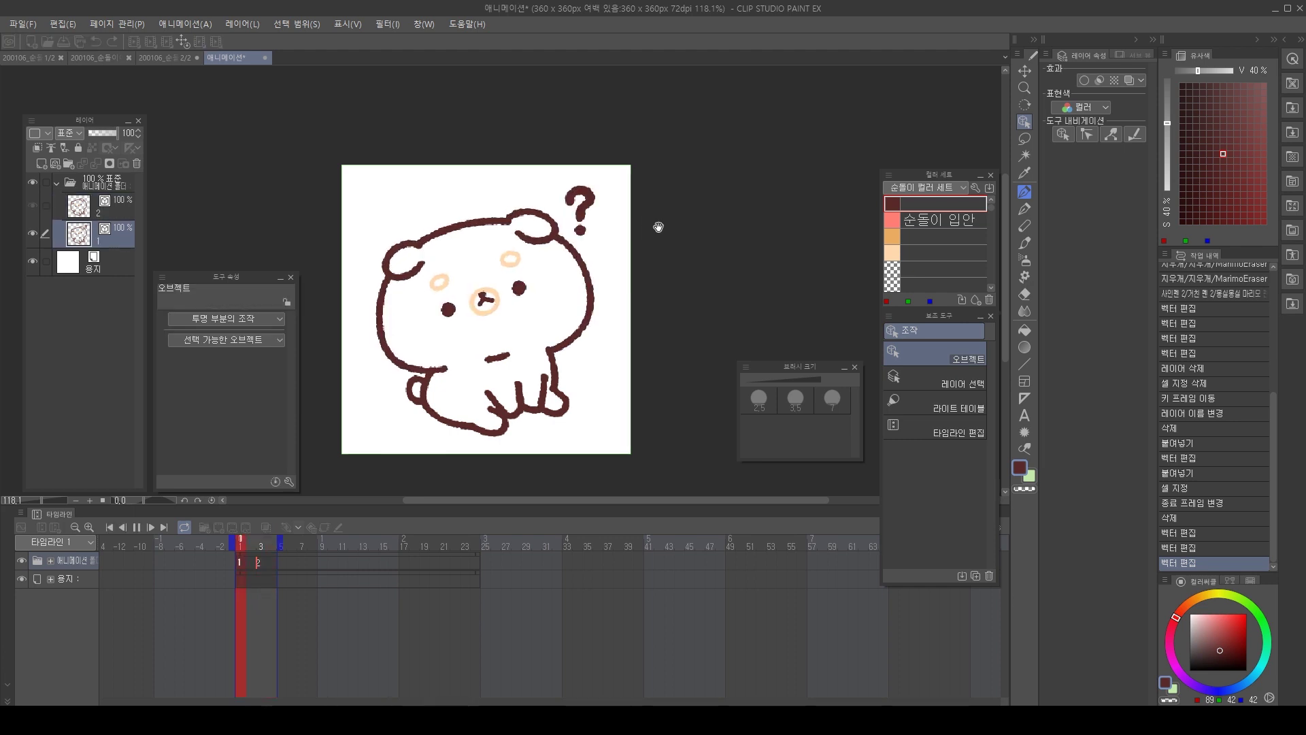
pyautogui.press('space')
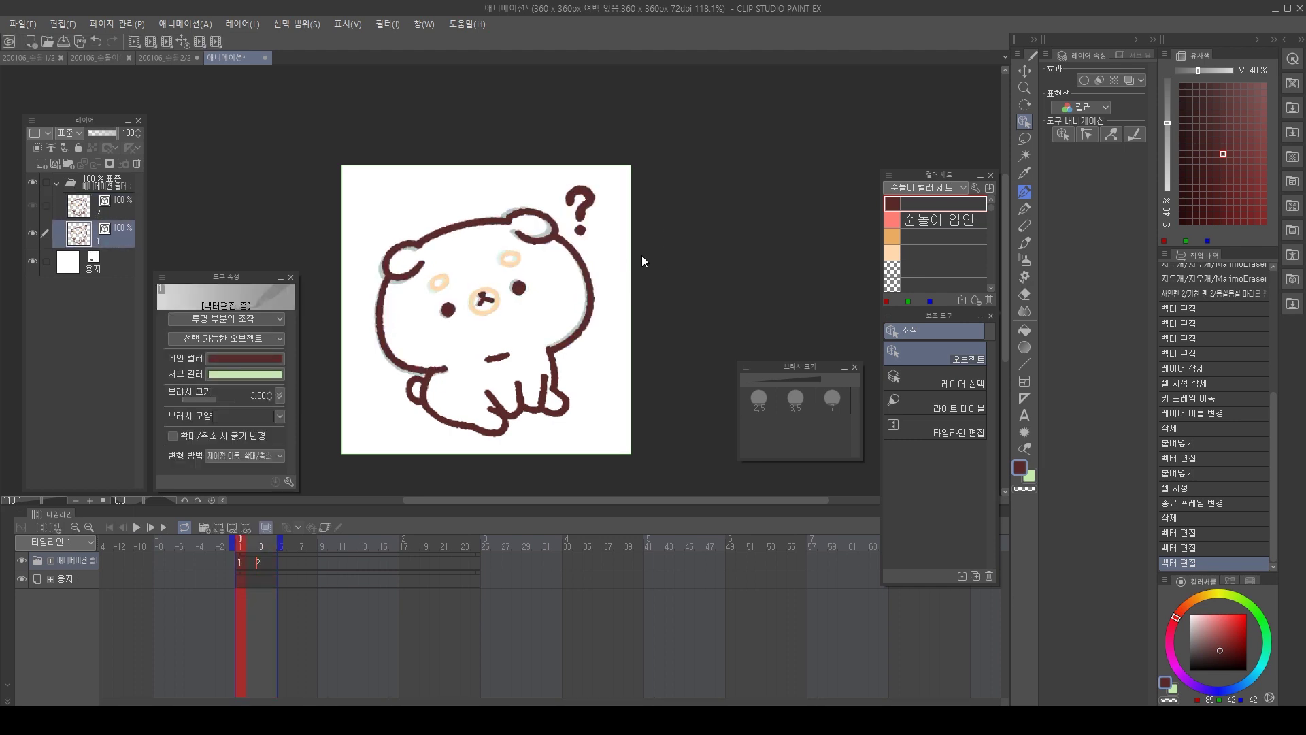
# Try pulling the upper end of the puppy's back line in cel 2 far up into the head, and undo it.
pyautogui.click(427, 379)
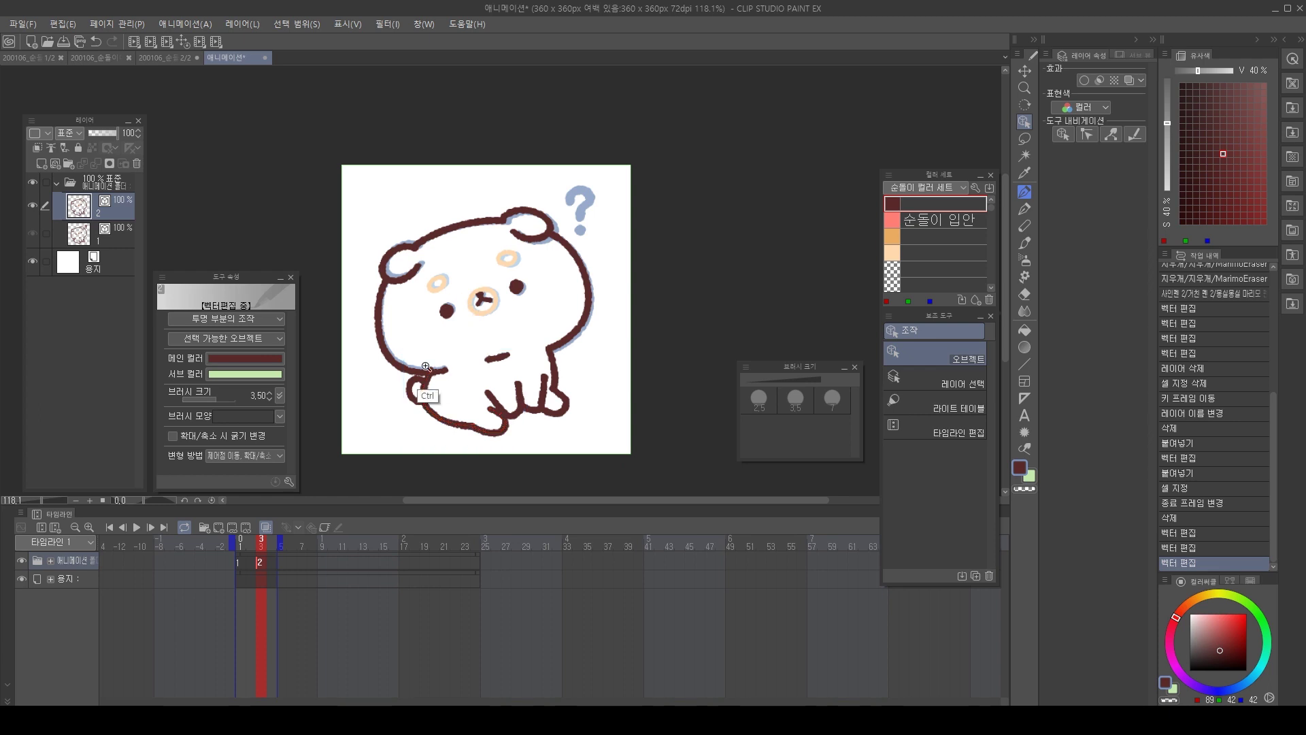
pyautogui.moveTo(426, 387); pyautogui.dragTo(478, 334)
pyautogui.moveTo(478, 333); pyautogui.dragTo(531, 317)
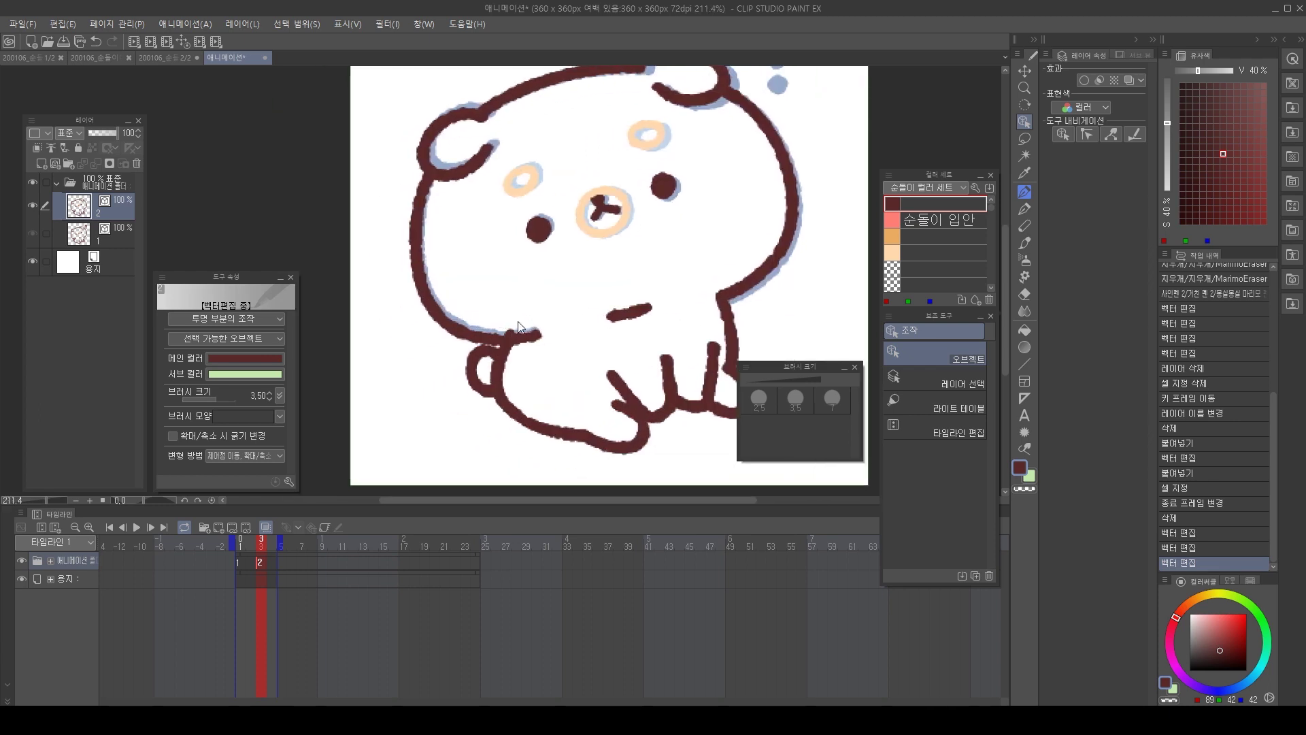
pyautogui.press('e')
pyautogui.press('o')
pyautogui.click(512, 328)
pyautogui.hotkey('ctrl', 'z')
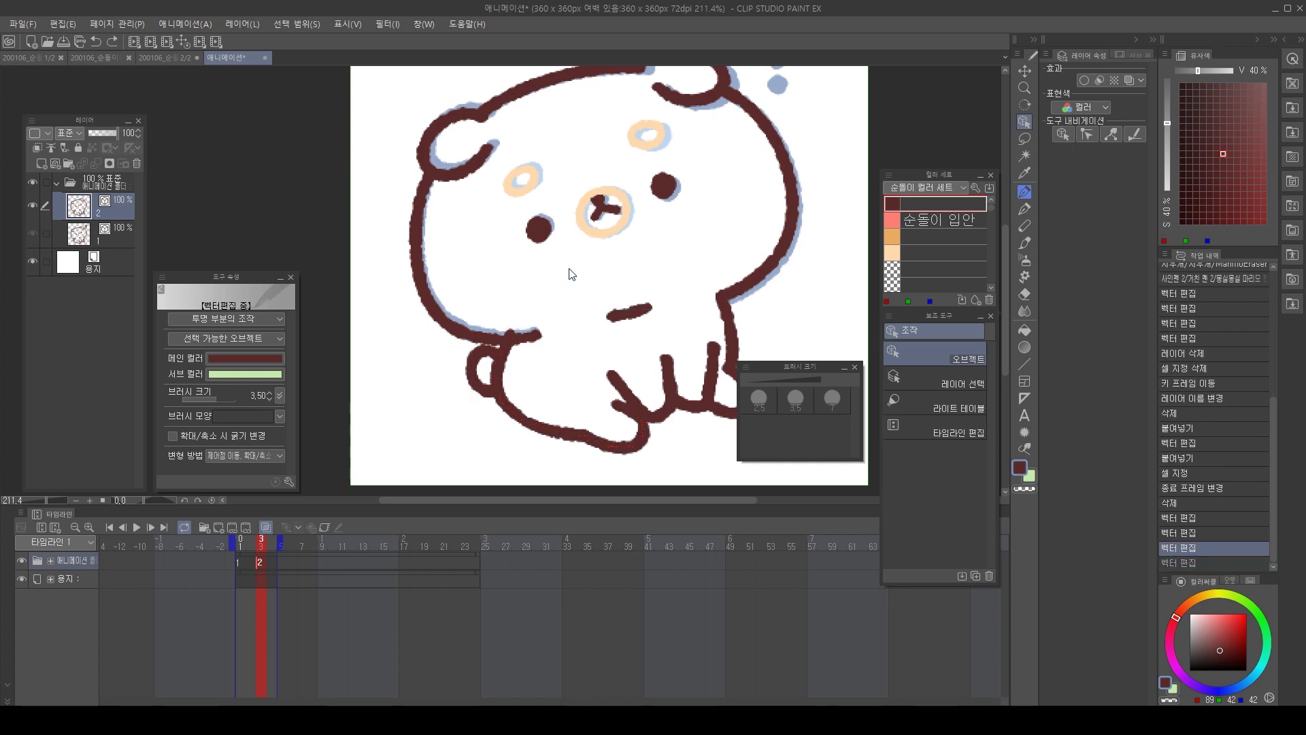
pyautogui.moveTo(593, 279); pyautogui.dragTo(593, 276)
pyautogui.click(512, 326)
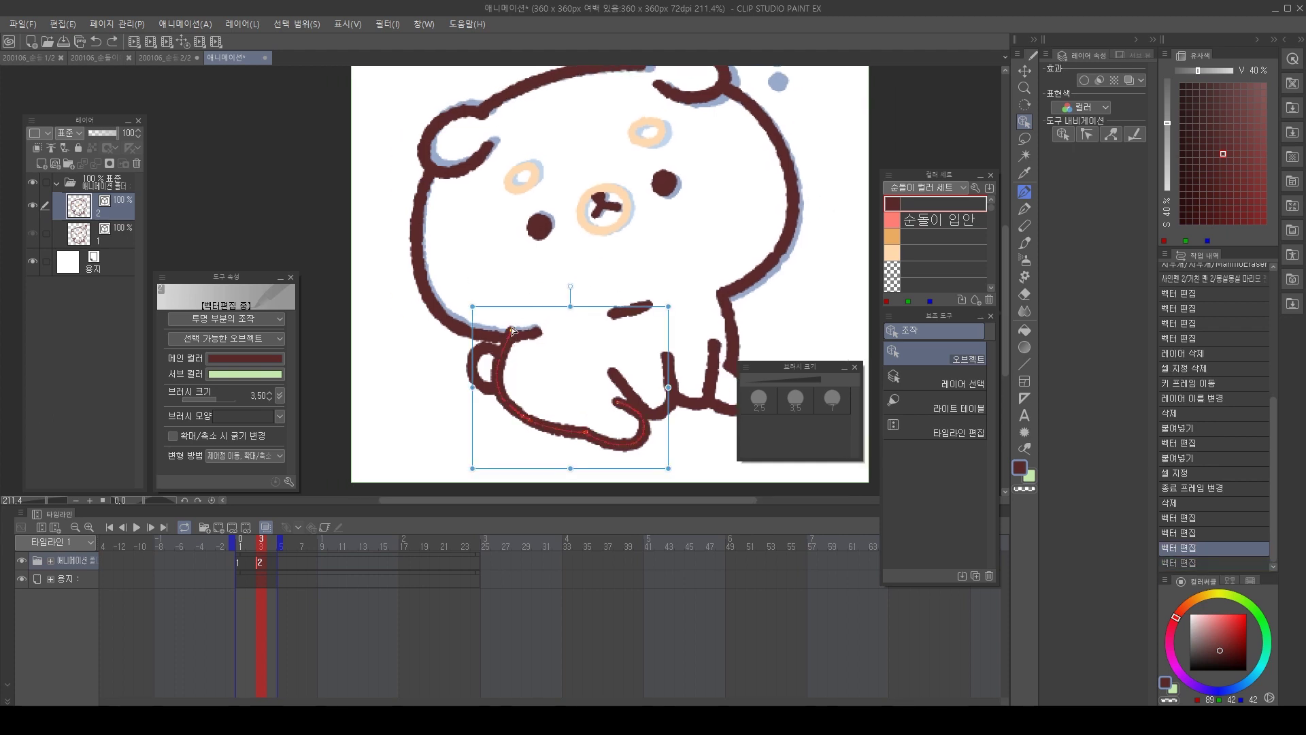
pyautogui.moveTo(511, 327); pyautogui.dragTo(524, 286)
pyautogui.click(576, 279)
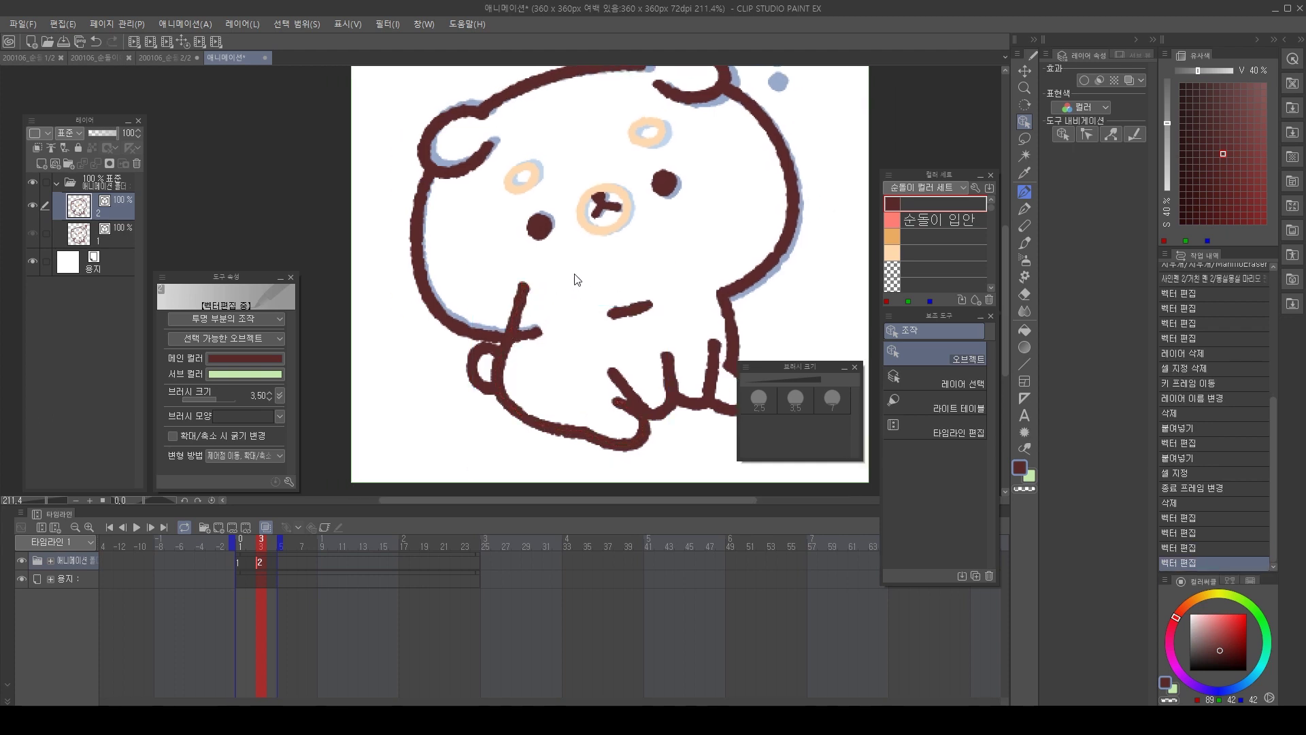
pyautogui.hotkey('ctrl', 'z')
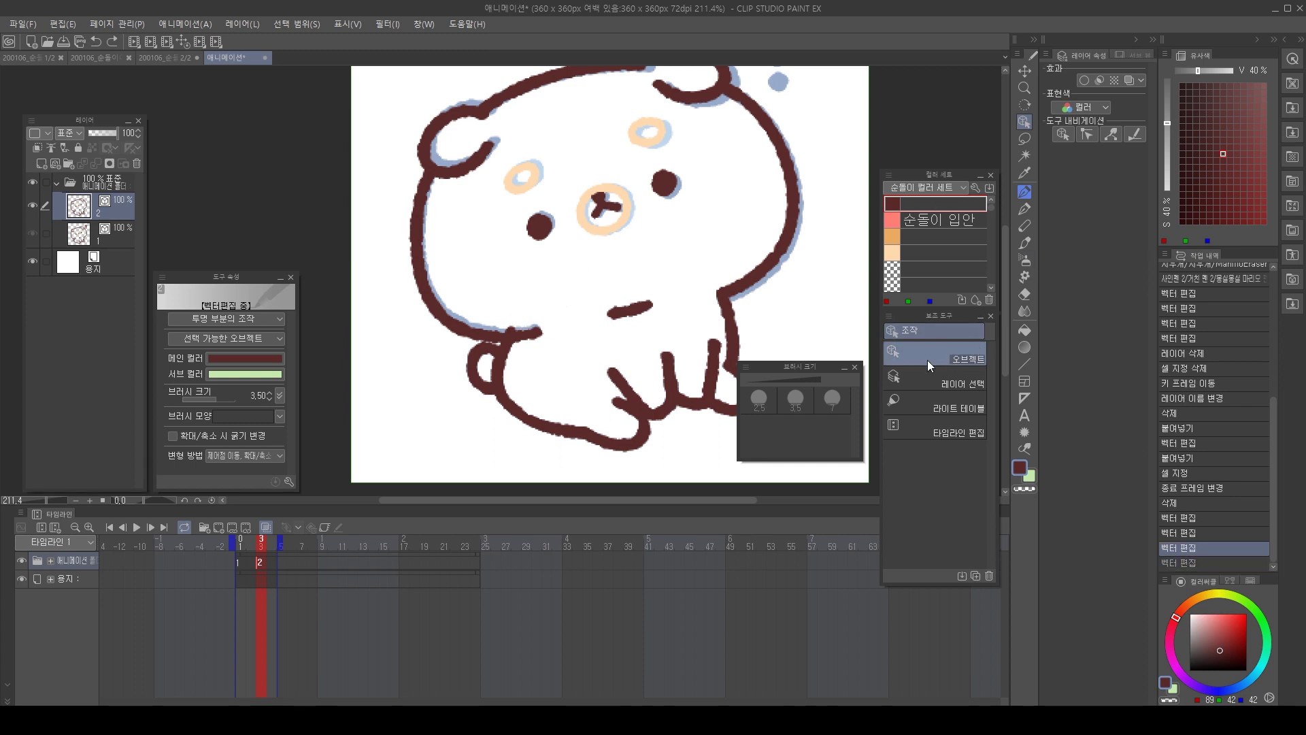
# Extend the back line's upper end just past the head outline in cel 2, and erase the overhang up to the intersection with MarimoEraser.
pyautogui.click(514, 330)
pyautogui.moveTo(516, 315); pyautogui.dragTo(515, 318)
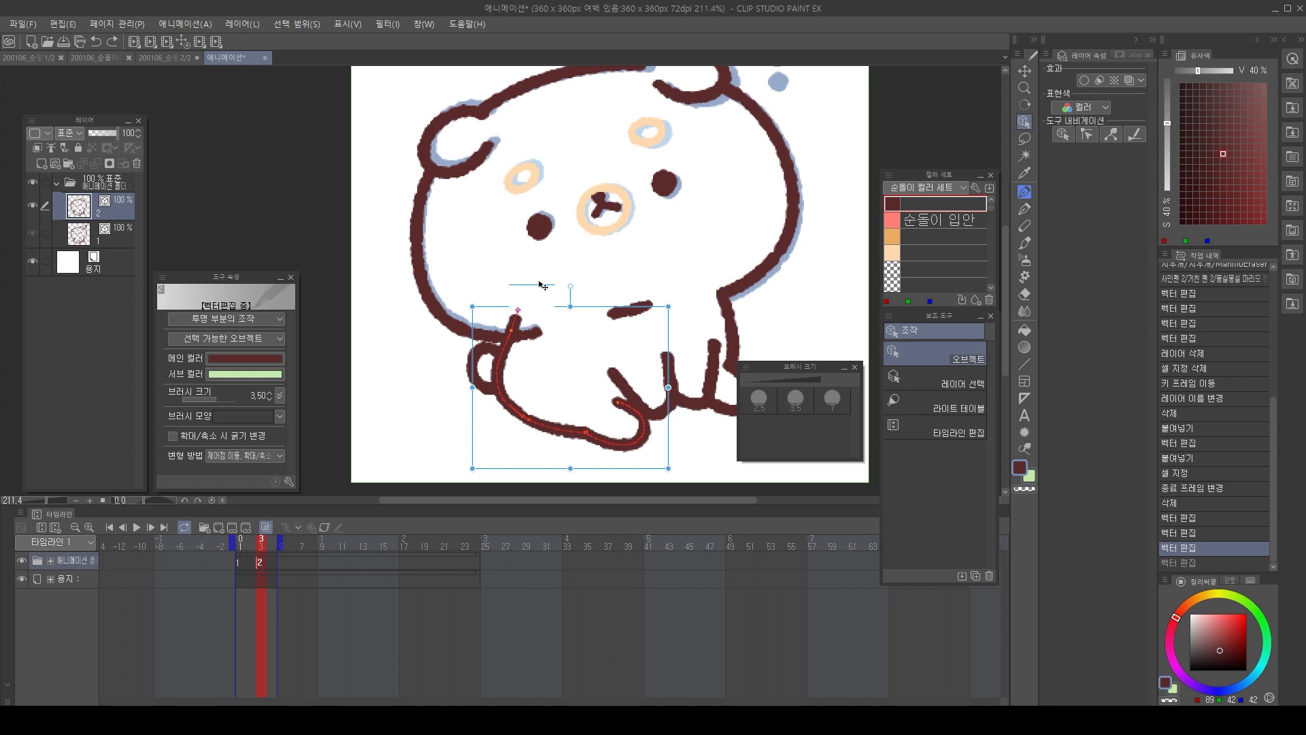
pyautogui.press('e')
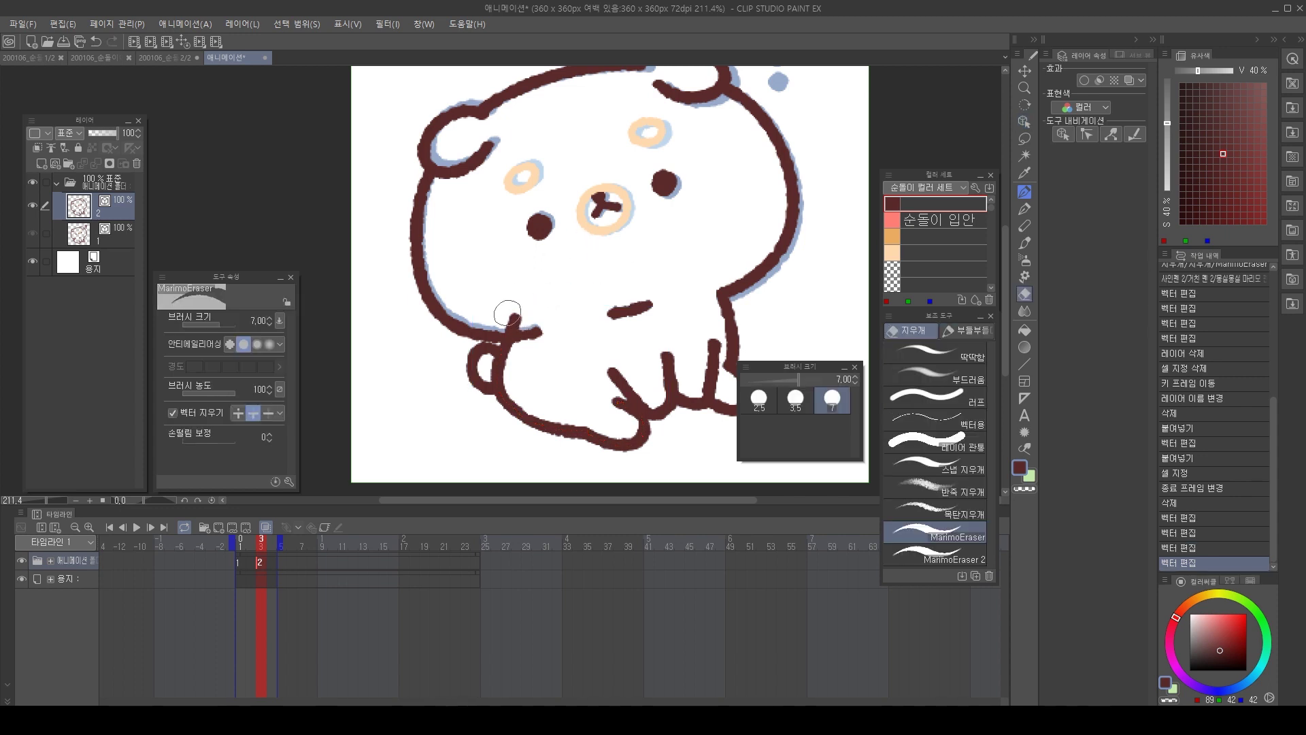
pyautogui.hotkey('ctrl', 'z')
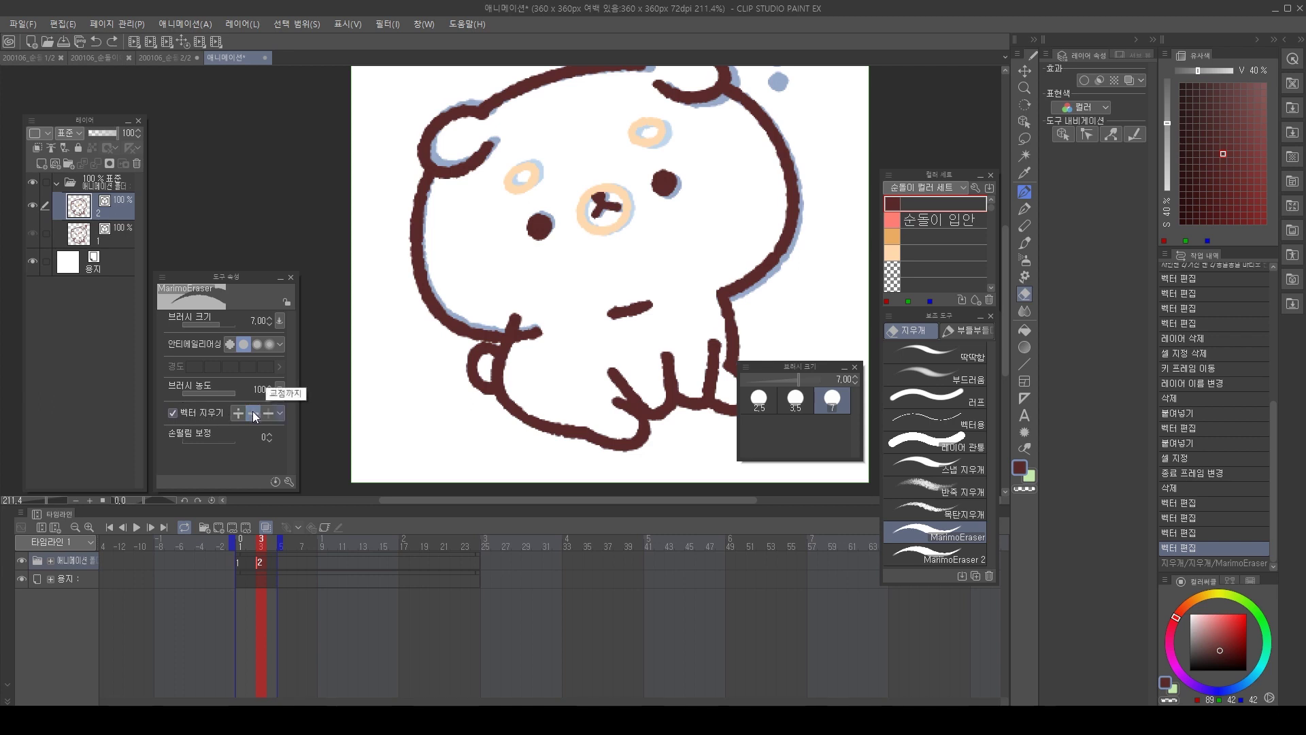
pyautogui.moveTo(524, 304); pyautogui.dragTo(502, 323)
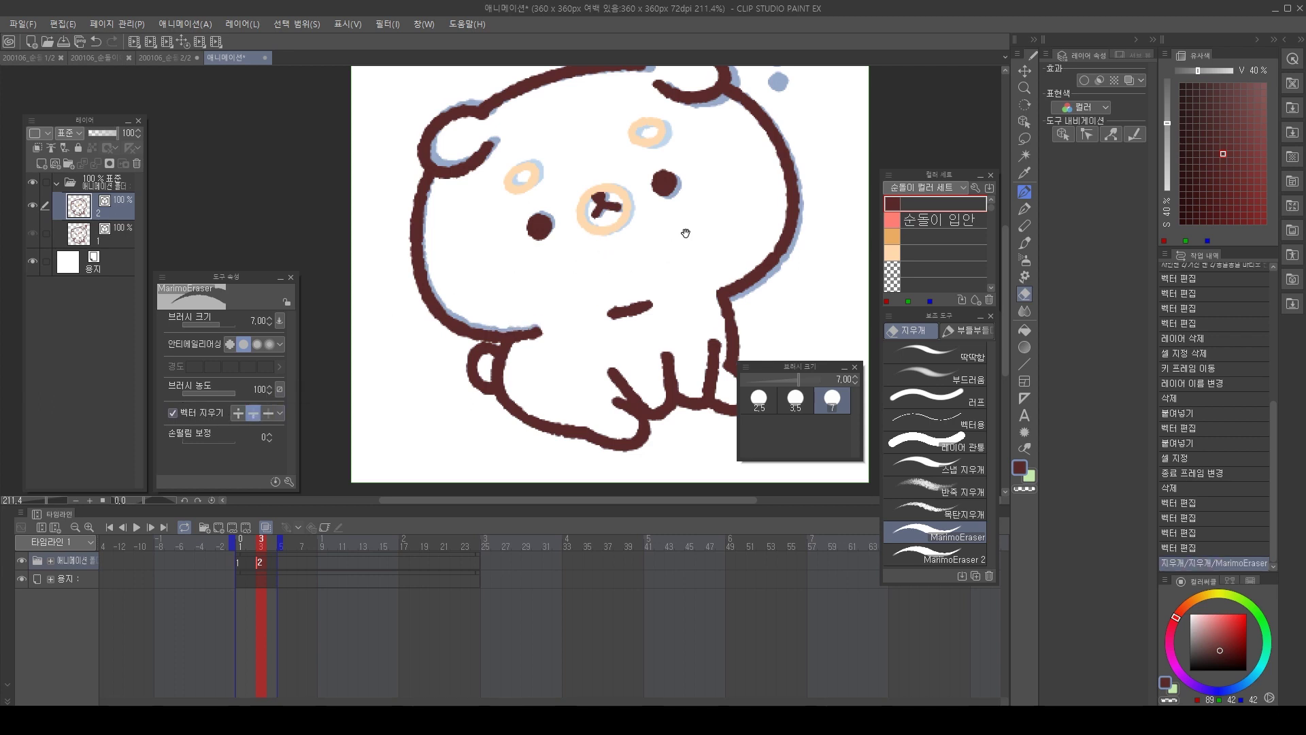
# Turn off onion skin and flip repeatedly between frames 1 and 3 to examine the puppy's movement.
pyautogui.moveTo(685, 233); pyautogui.dragTo(606, 260)
pyautogui.moveTo(642, 312); pyautogui.dragTo(588, 315)
pyautogui.moveTo(684, 262)
pyautogui.mouseDown()
pyautogui.moveTo(655, 284)
pyautogui.moveTo(667, 280)
pyautogui.mouseUp()
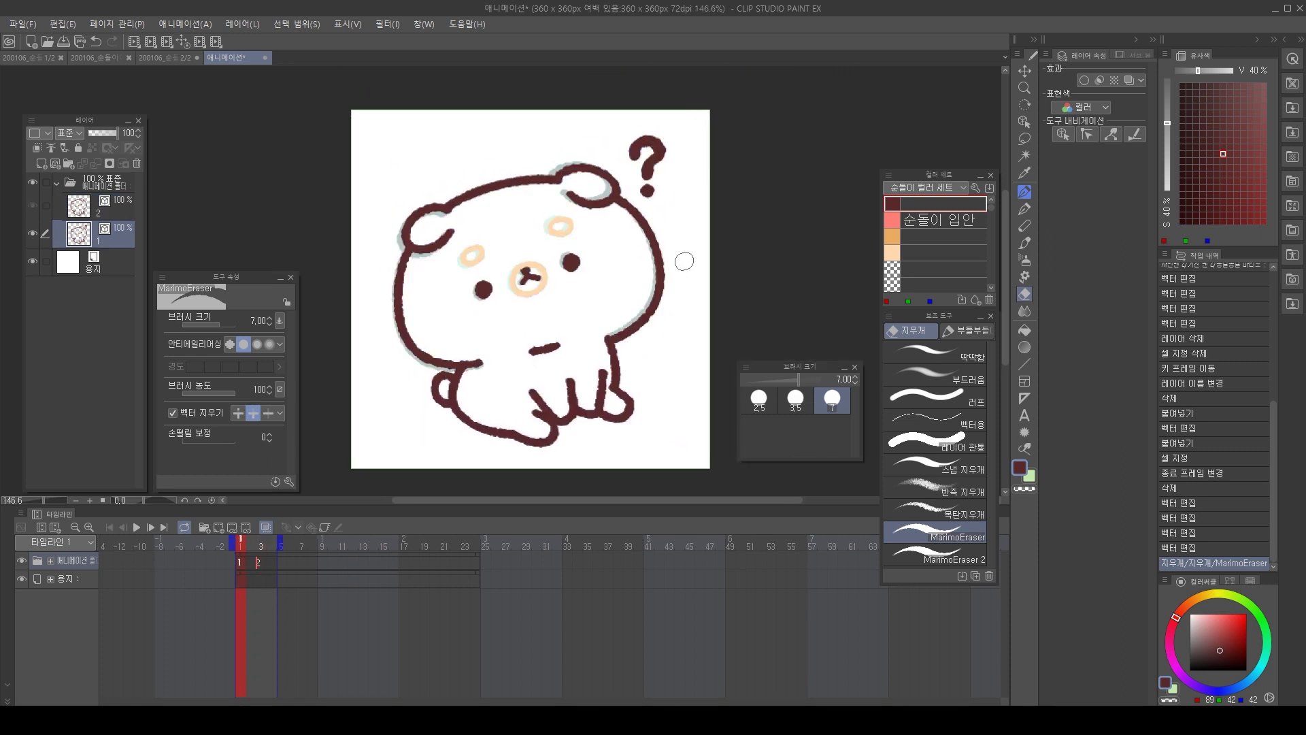
pyautogui.press('Left')
pyautogui.press('o')
pyautogui.press('Right')
pyautogui.press('Left')
pyautogui.press('Right')
pyautogui.press('Left')
pyautogui.press('Right')
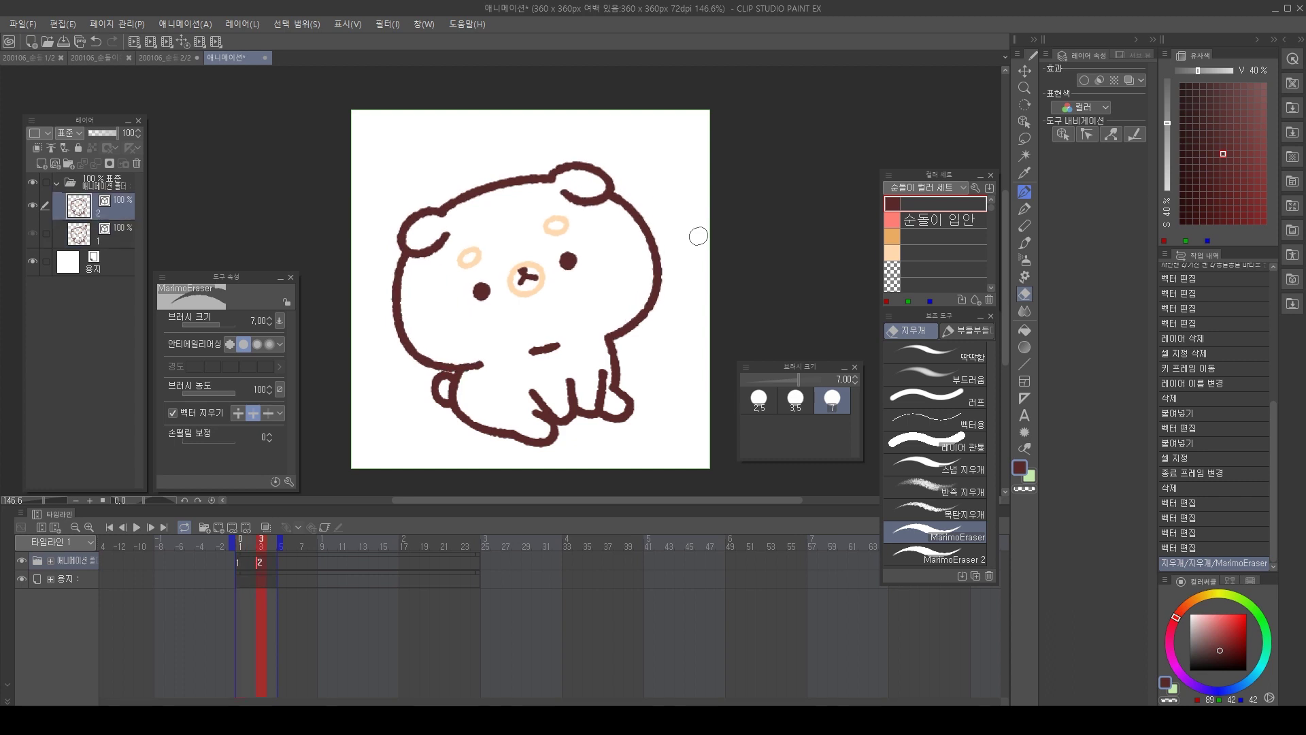
pyautogui.press('Left')
pyautogui.press('Right')
pyautogui.press('Left')
pyautogui.press('Right')
pyautogui.press('Left')
pyautogui.press('Right')
pyautogui.moveTo(552, 306); pyautogui.dragTo(574, 296)
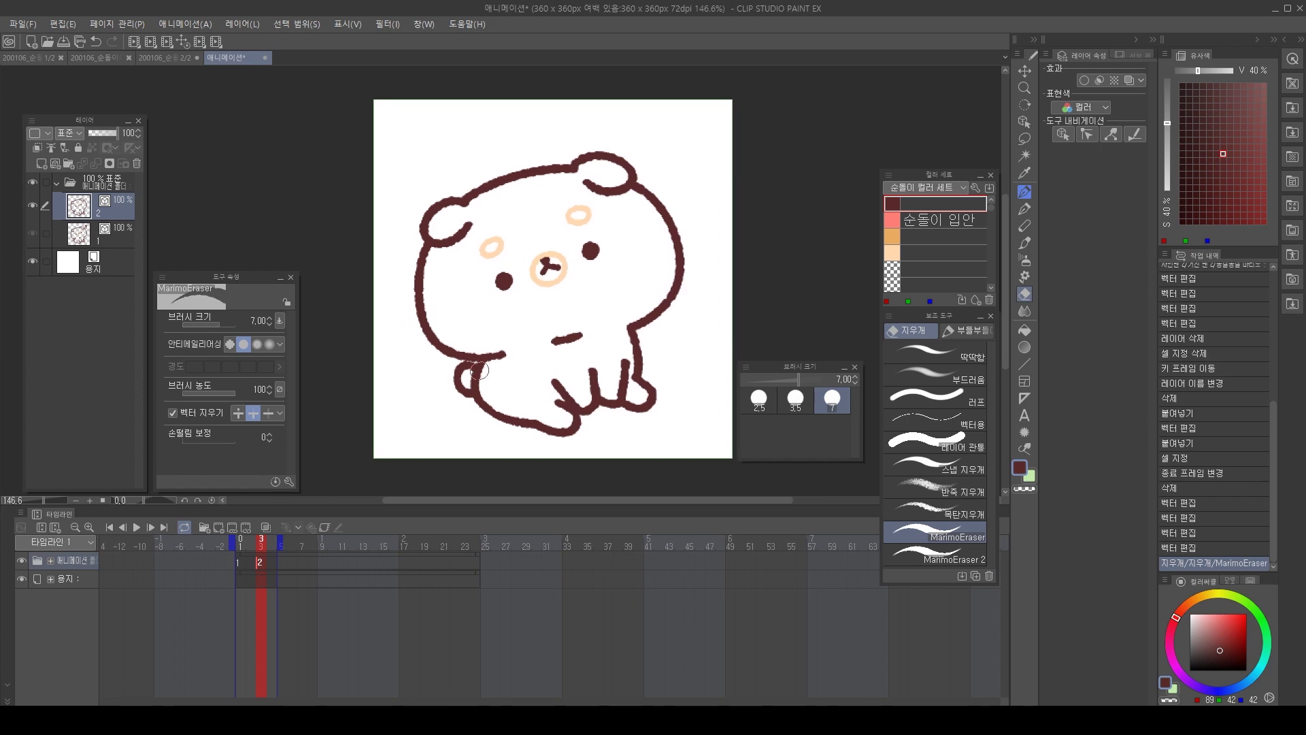
pyautogui.press('o')
pyautogui.click(483, 371)
pyautogui.moveTo(724, 247); pyautogui.dragTo(671, 270)
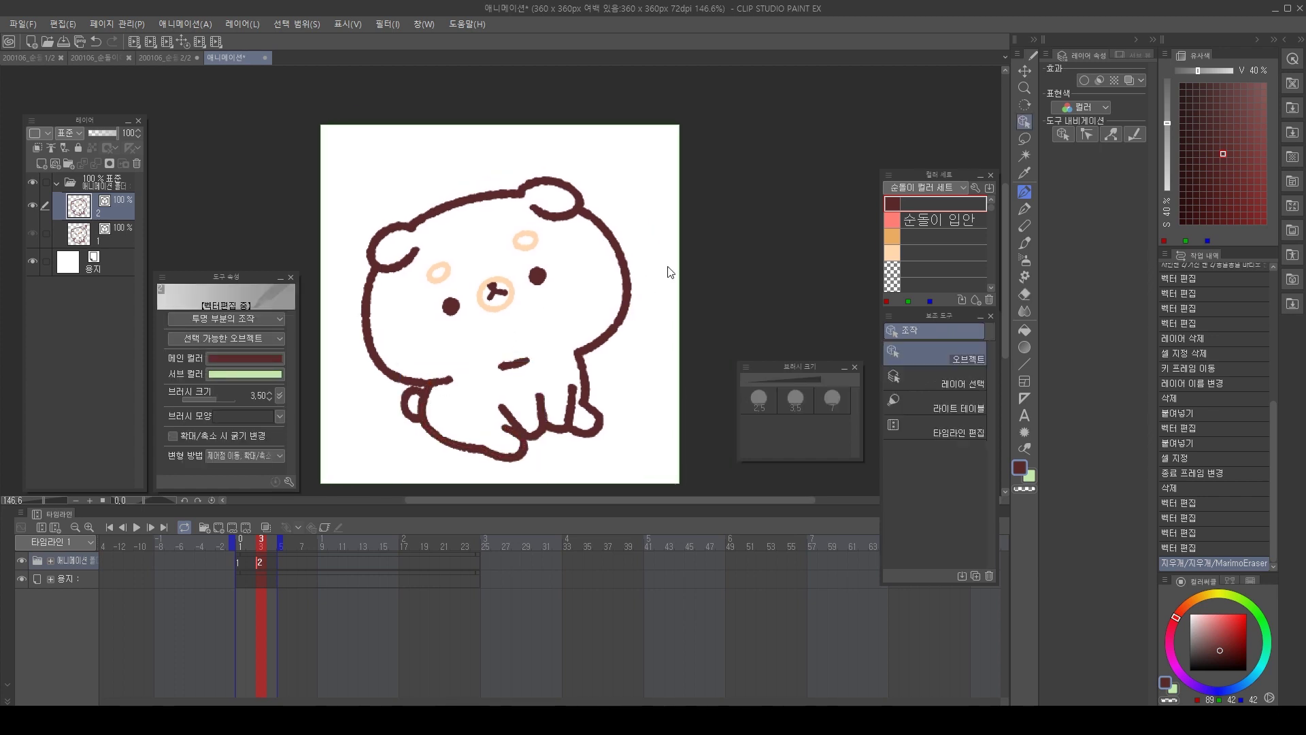
pyautogui.moveTo(645, 320)
pyautogui.mouseDown()
pyautogui.moveTo(670, 293)
pyautogui.moveTo(694, 299)
pyautogui.mouseUp()
# Select the Pinch vector line tool and try out its all-layers target and pinch level options.
pyautogui.press('p')
pyautogui.press('y')
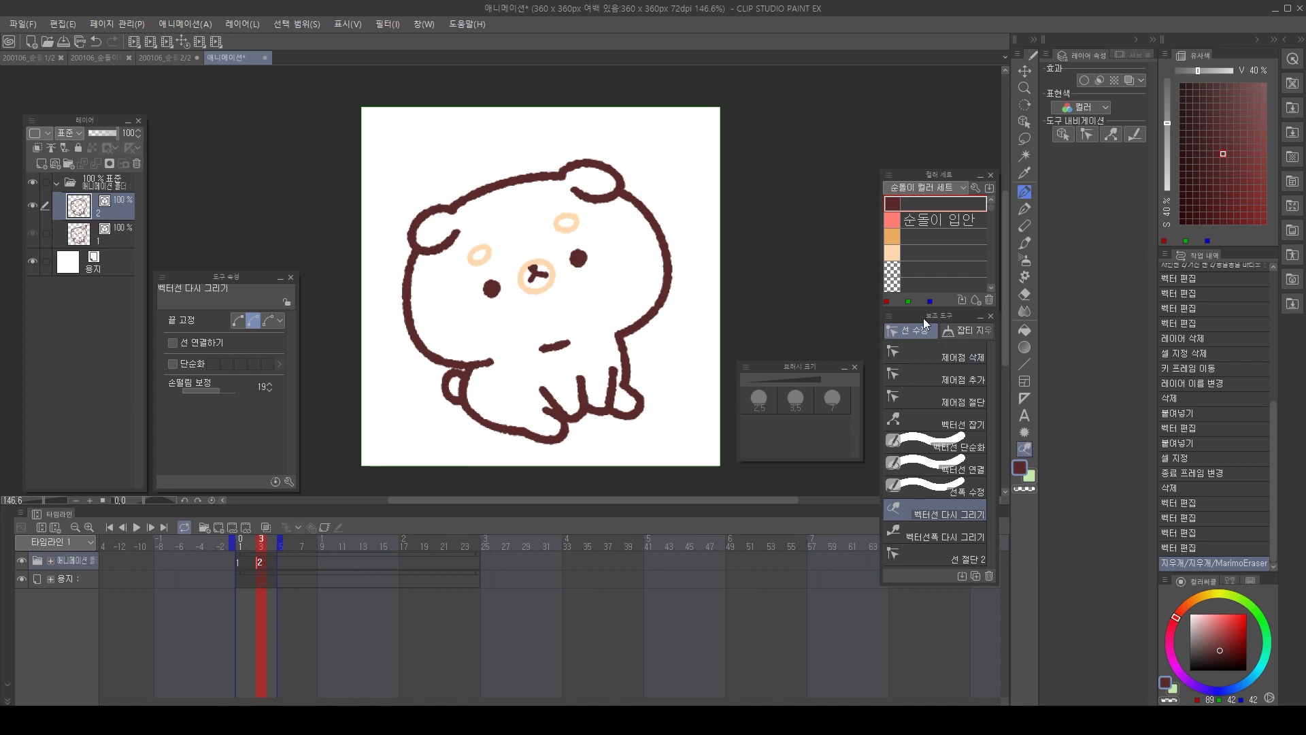
pyautogui.click(965, 422)
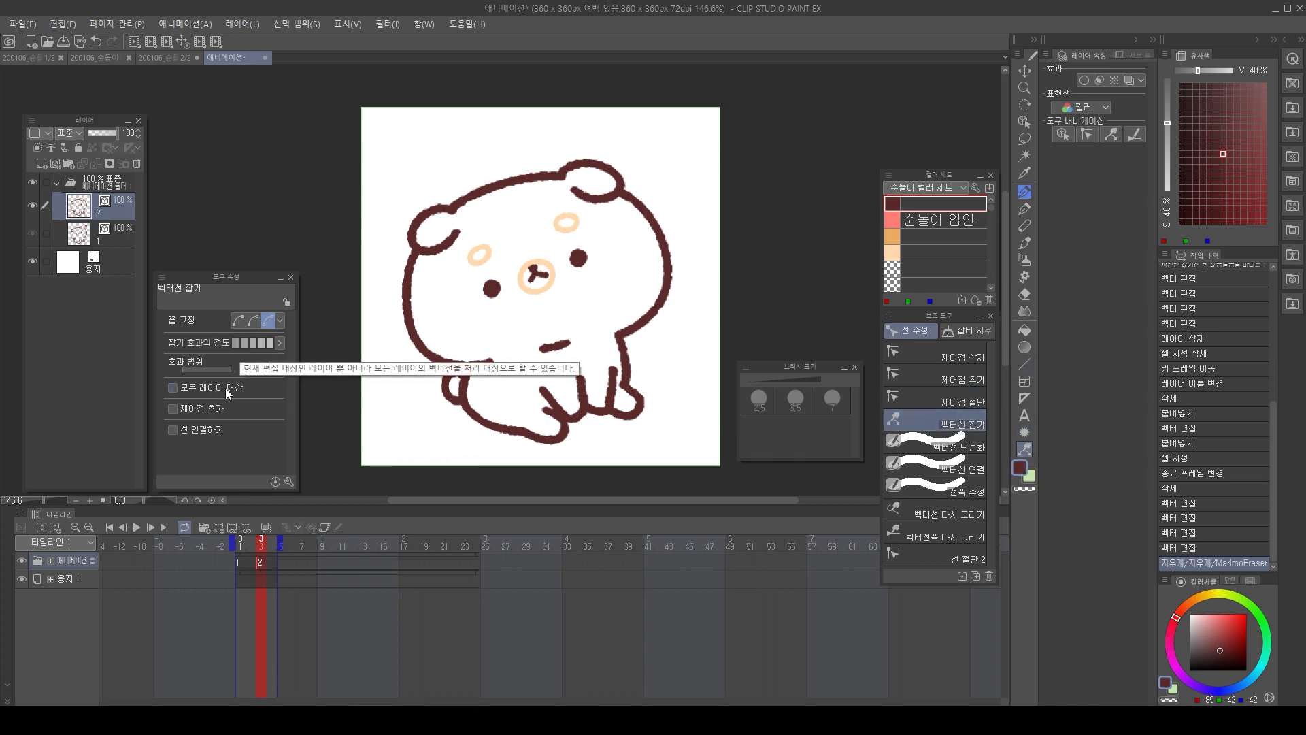
pyautogui.click(173, 387)
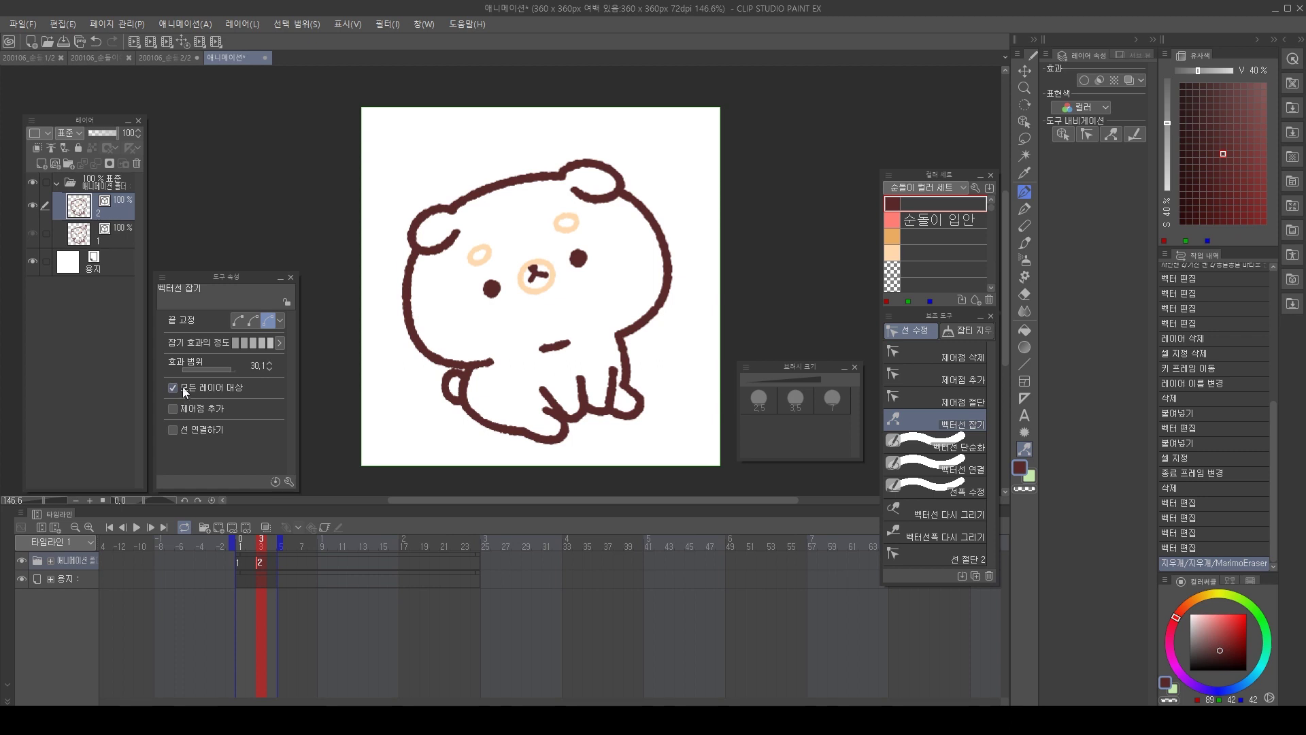
pyautogui.click(173, 387)
pyautogui.click(262, 342)
pyautogui.click(270, 342)
# Set the Pinch vector line tool's effect range to 15.
pyautogui.moveTo(232, 367); pyautogui.dragTo(197, 367)
pyautogui.moveTo(215, 366); pyautogui.dragTo(225, 365)
pyautogui.moveTo(217, 364); pyautogui.dragTo(227, 366)
pyautogui.click(263, 366)
pyautogui.write('15')
pyautogui.press('Return')
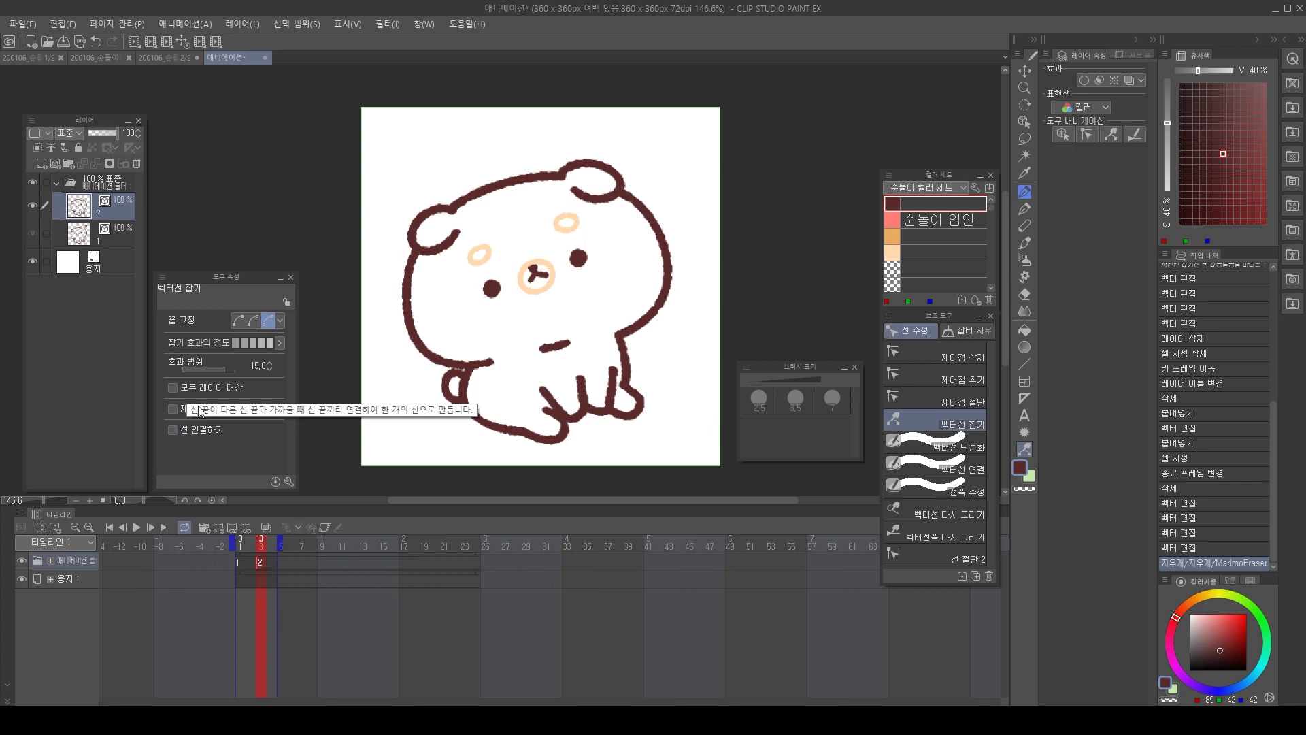
# Draw two short curved strokes, separated by a small gap, above the puppy's head in cel 2 with the 3.50 Marimo Pen.
pyautogui.moveTo(528, 177); pyautogui.dragTo(513, 207)
pyautogui.press('p')
pyautogui.moveTo(366, 203); pyautogui.dragTo(449, 172)
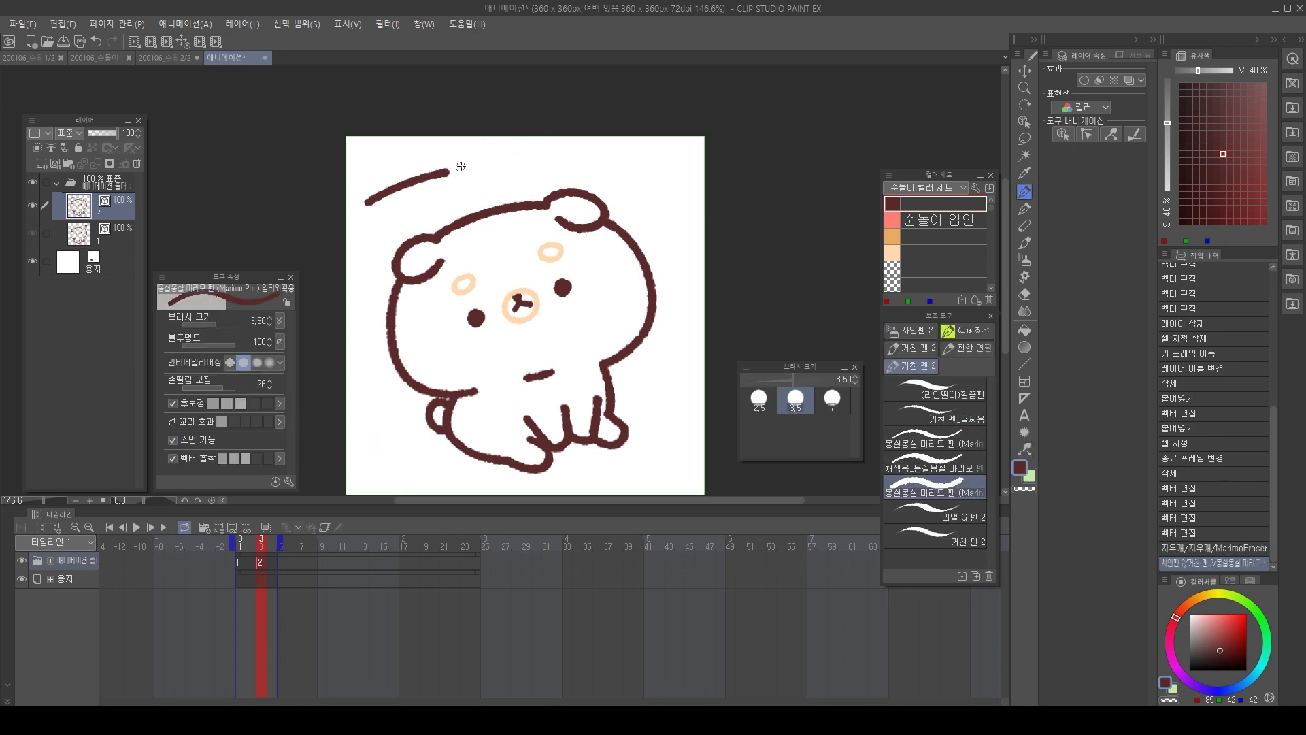
pyautogui.moveTo(446, 149)
pyautogui.mouseDown()
pyautogui.moveTo(448, 194)
pyautogui.moveTo(463, 169)
pyautogui.moveTo(511, 171)
pyautogui.moveTo(581, 139)
pyautogui.mouseUp()
pyautogui.hotkey('ctrl', 'z')
# Pull the two strokes' facing ends together with Pinch vector line, and select each stroke with the Object tool to check whether they are joined.
pyautogui.press('y')
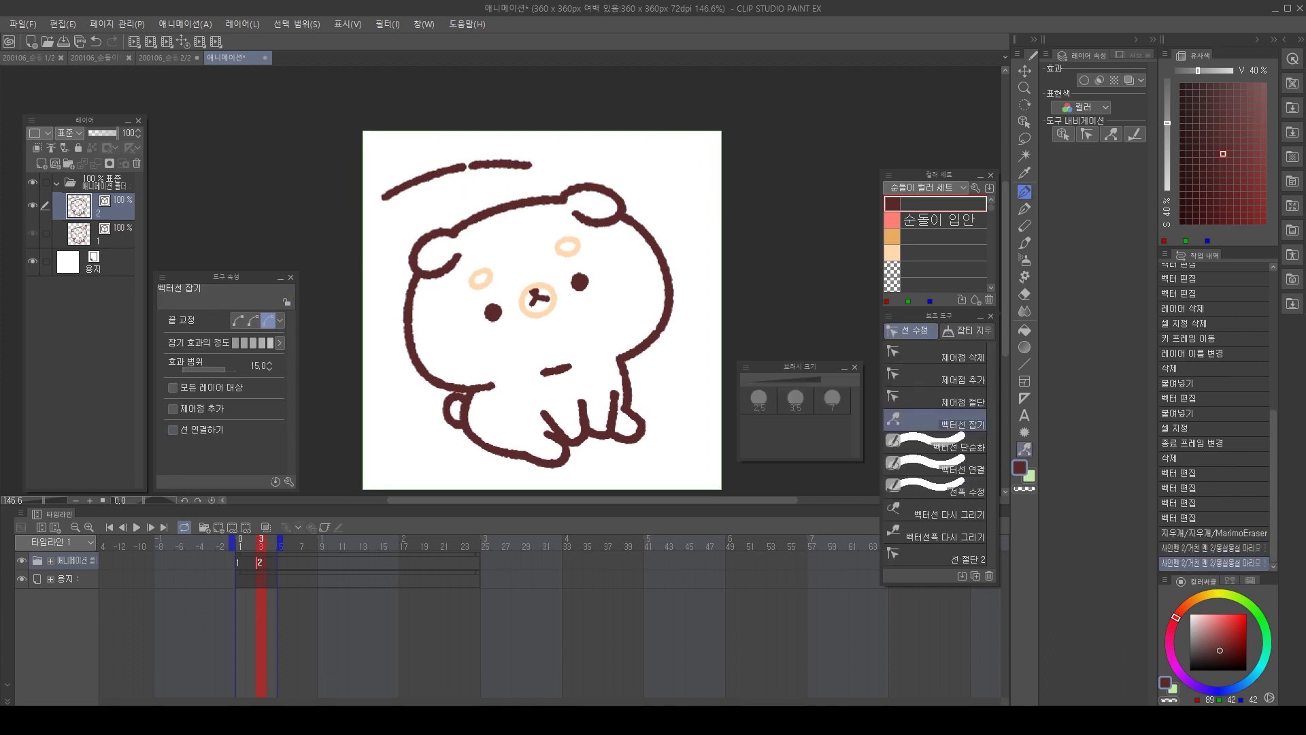
pyautogui.moveTo(452, 167); pyautogui.dragTo(474, 167)
pyautogui.press('o')
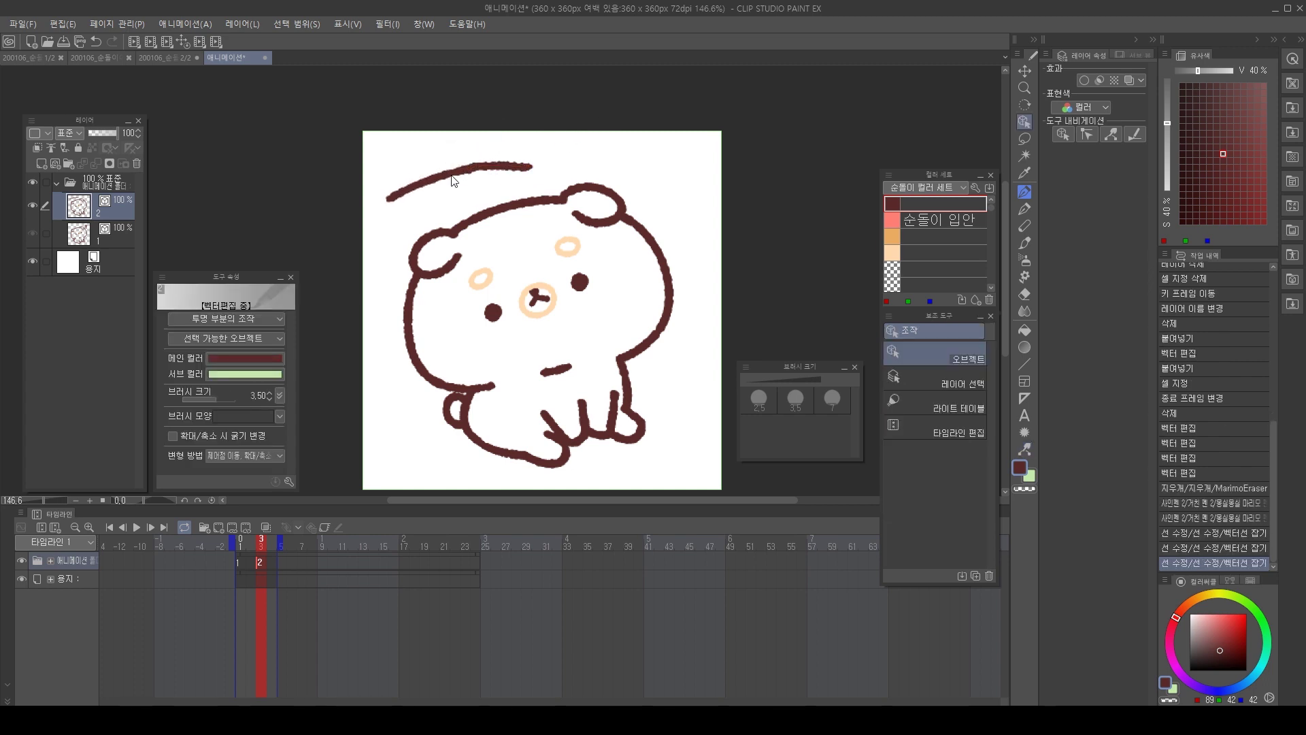
pyautogui.click(451, 176)
pyautogui.click(503, 165)
pyautogui.hotkey('ctrl', 'z')
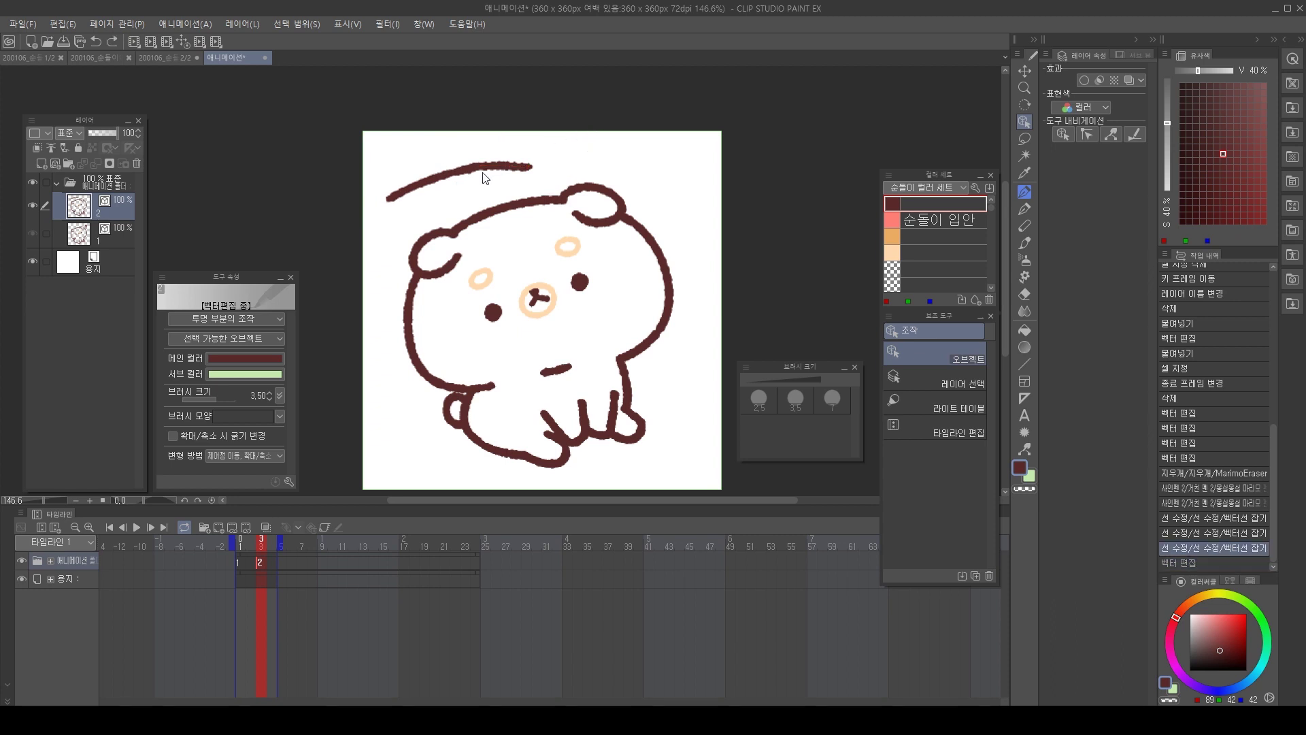
pyautogui.click(480, 169)
pyautogui.click(454, 175)
pyautogui.click(570, 124)
# Delete both pinched test strokes above the puppy's head.
pyautogui.click(500, 163)
pyautogui.press('Delete')
pyautogui.click(451, 174)
pyautogui.press('Delete')
pyautogui.moveTo(556, 143); pyautogui.dragTo(544, 141)
# Choose the Connect vector line tool for line correction, and draw two overlapping curved strokes above the head with the Marimo Pen.
pyautogui.press('p')
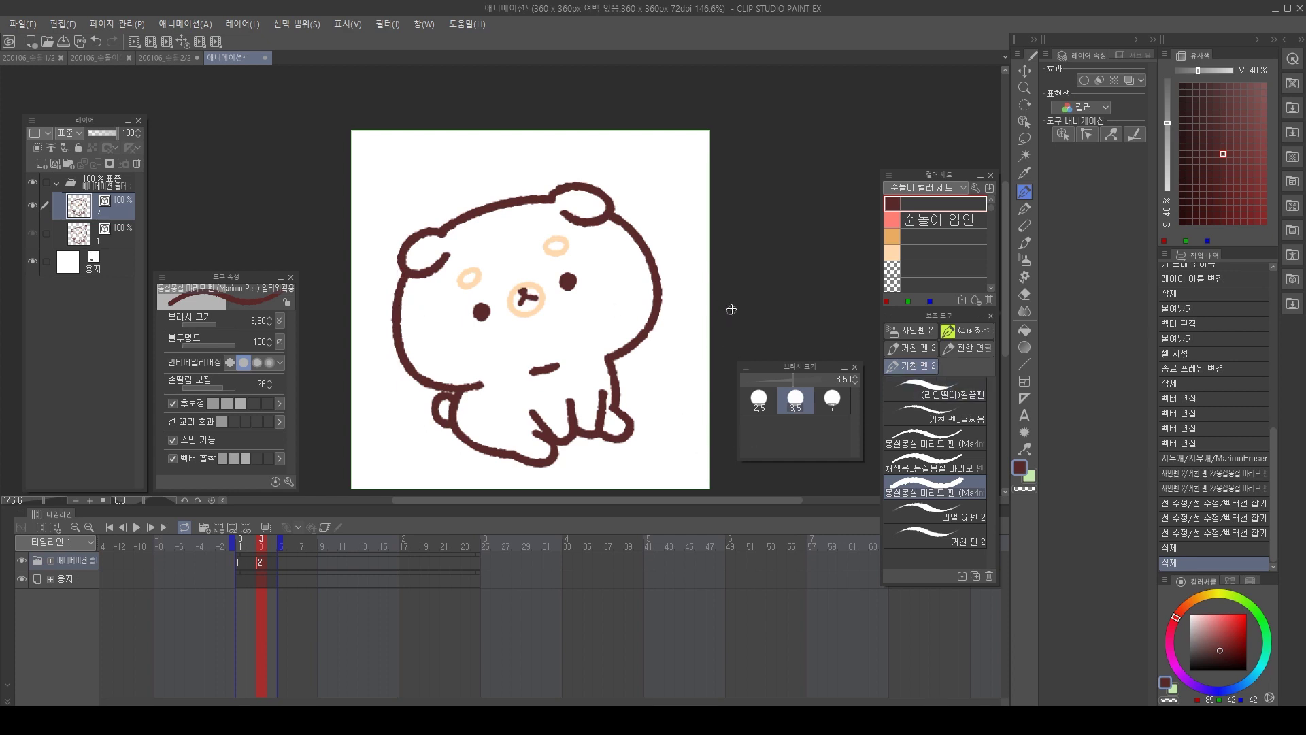
pyautogui.press('y')
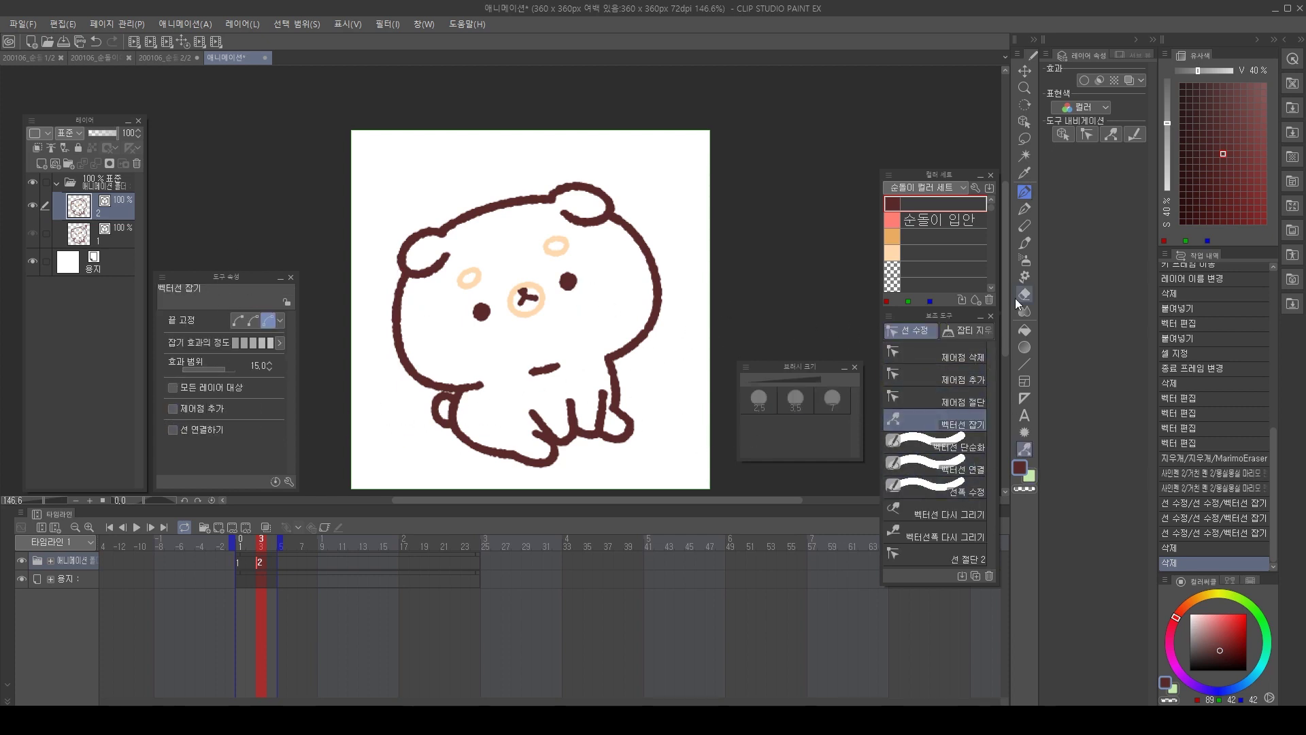
pyautogui.click(974, 468)
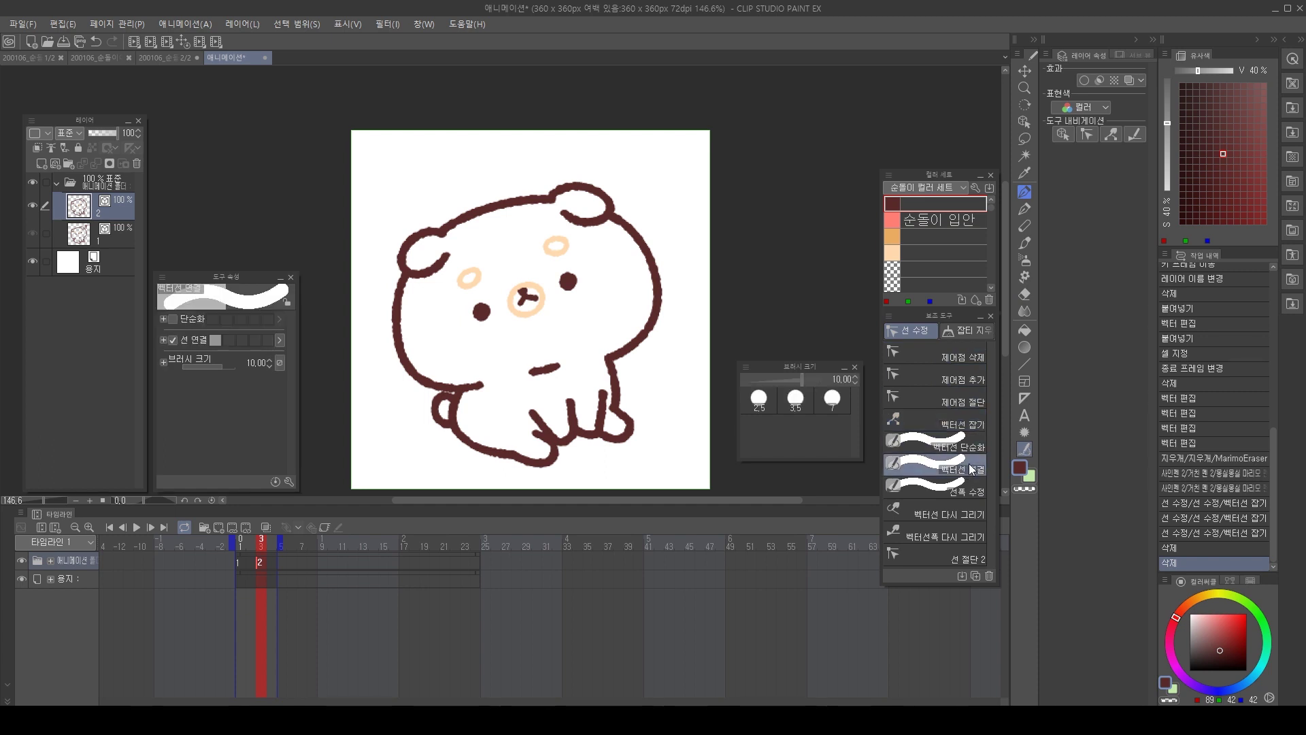
pyautogui.press('p')
pyautogui.moveTo(367, 196)
pyautogui.mouseDown()
pyautogui.moveTo(462, 142)
pyautogui.moveTo(434, 157)
pyautogui.moveTo(511, 158)
pyautogui.mouseUp()
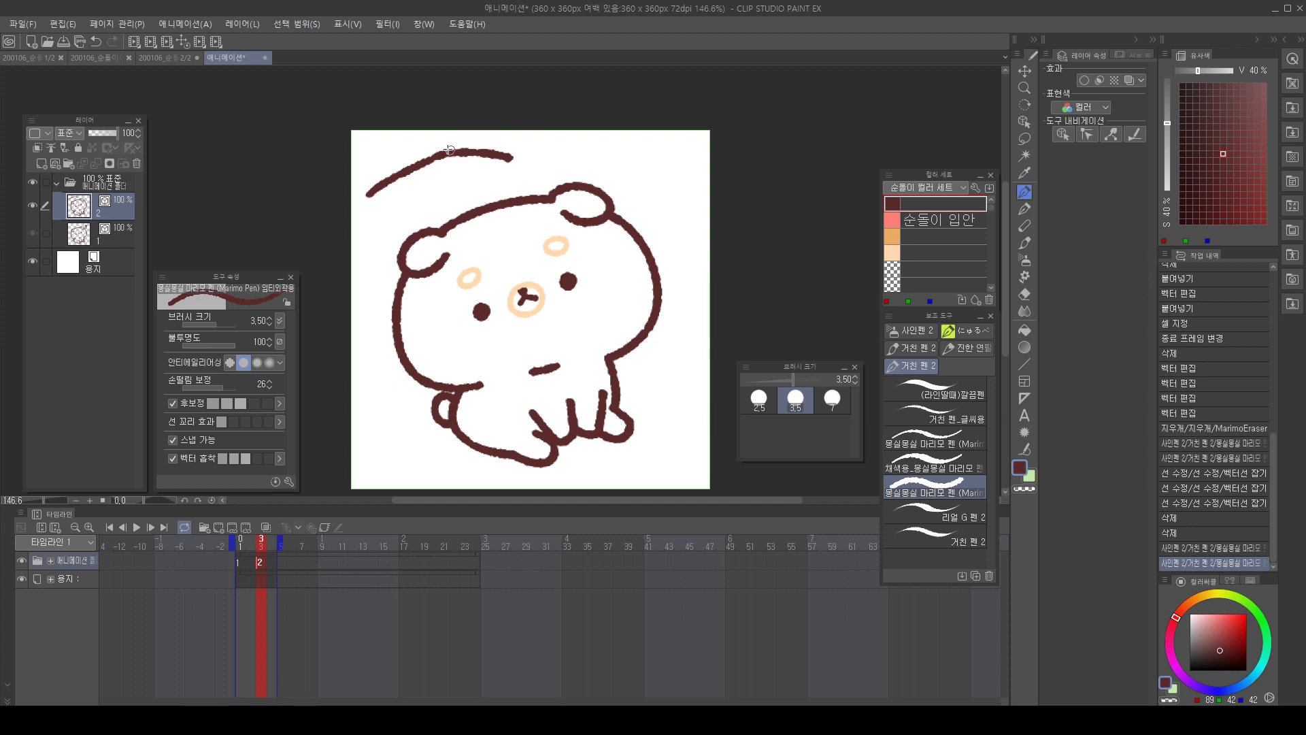
# Select the overlapping strokes one at a time with the Object tool to examine whether they are separate vector lines.
pyautogui.press('ctrl')
pyautogui.keyDown('ctrl'); pyautogui.click(428, 162); pyautogui.keyUp('ctrl')
pyautogui.keyDown('ctrl'); pyautogui.click(528, 112); pyautogui.keyUp('ctrl')
pyautogui.keyDown('ctrl'); pyautogui.click(441, 156); pyautogui.keyUp('ctrl')
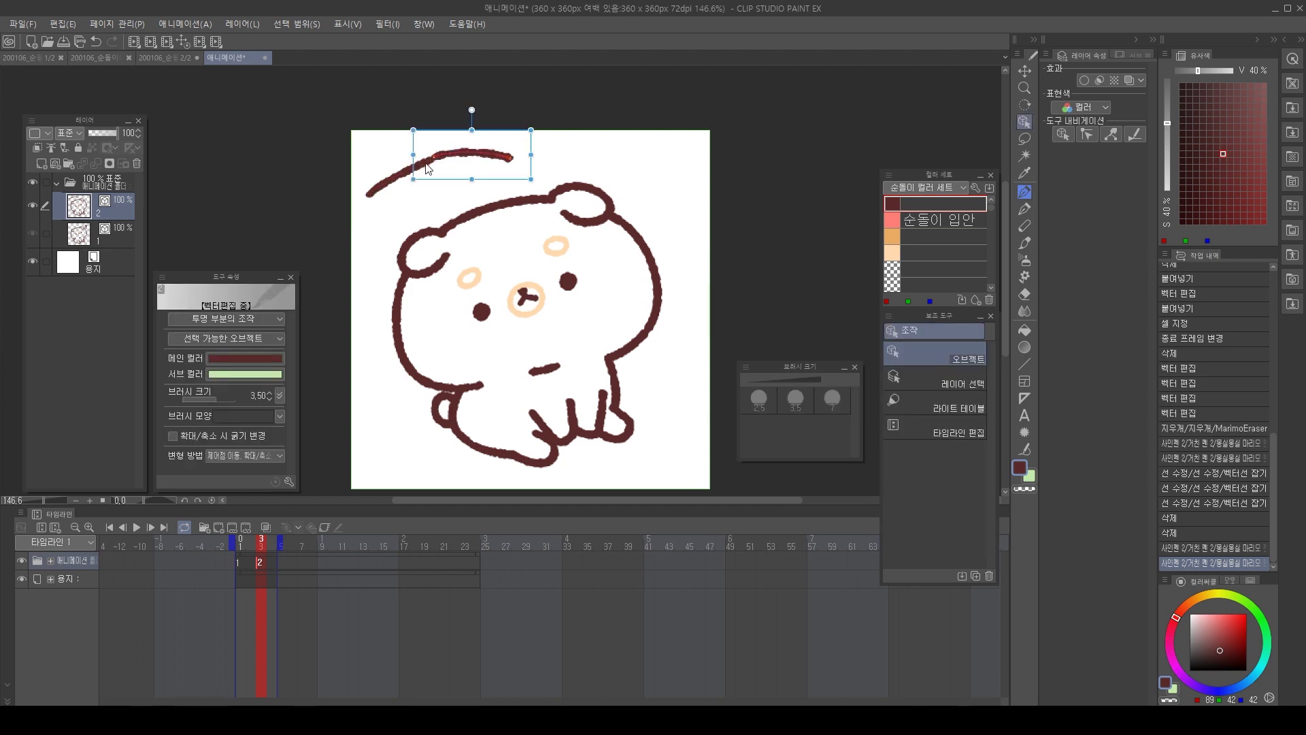
pyautogui.keyDown('ctrl'); pyautogui.click(426, 164); pyautogui.keyUp('ctrl')
pyautogui.keyDown('ctrl'); pyautogui.click(551, 92); pyautogui.keyUp('ctrl')
# Join the two overlapping strokes into one line with Connect vector line at brush size 10, and select the joined line.
pyautogui.press('y')
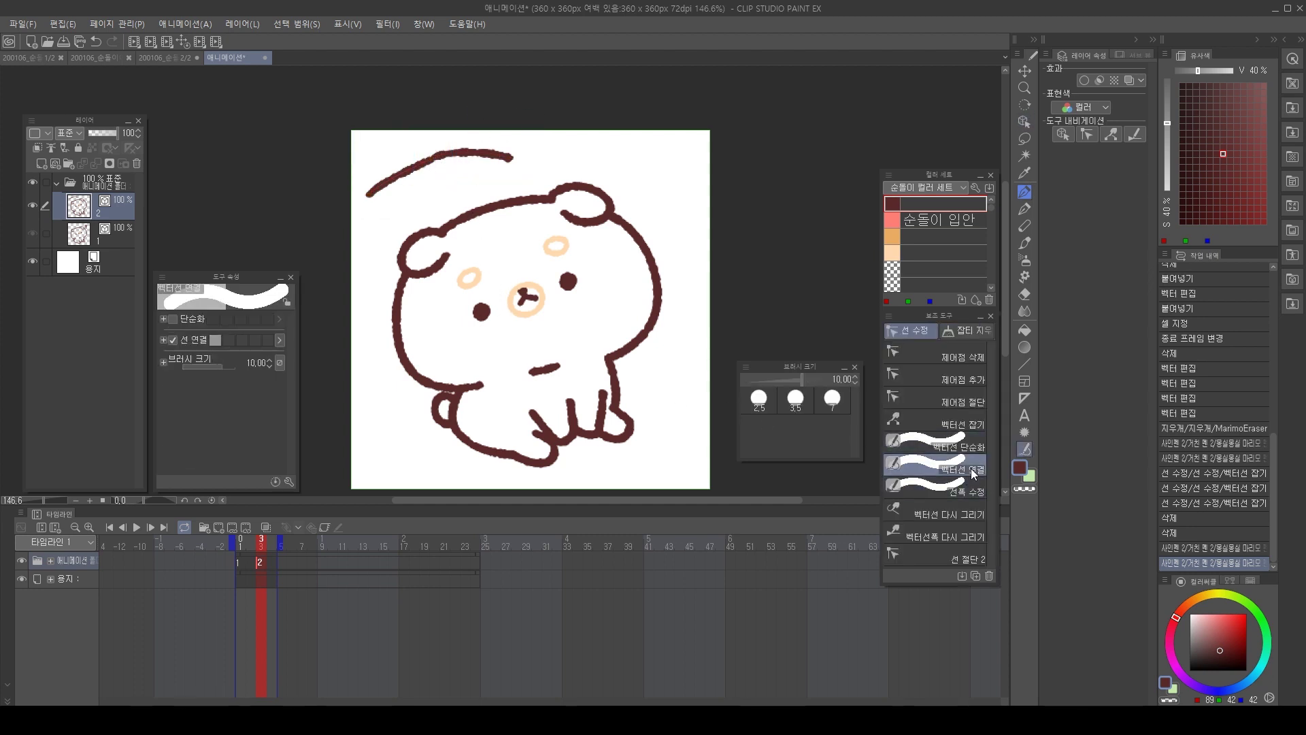
pyautogui.moveTo(430, 157); pyautogui.dragTo(522, 149)
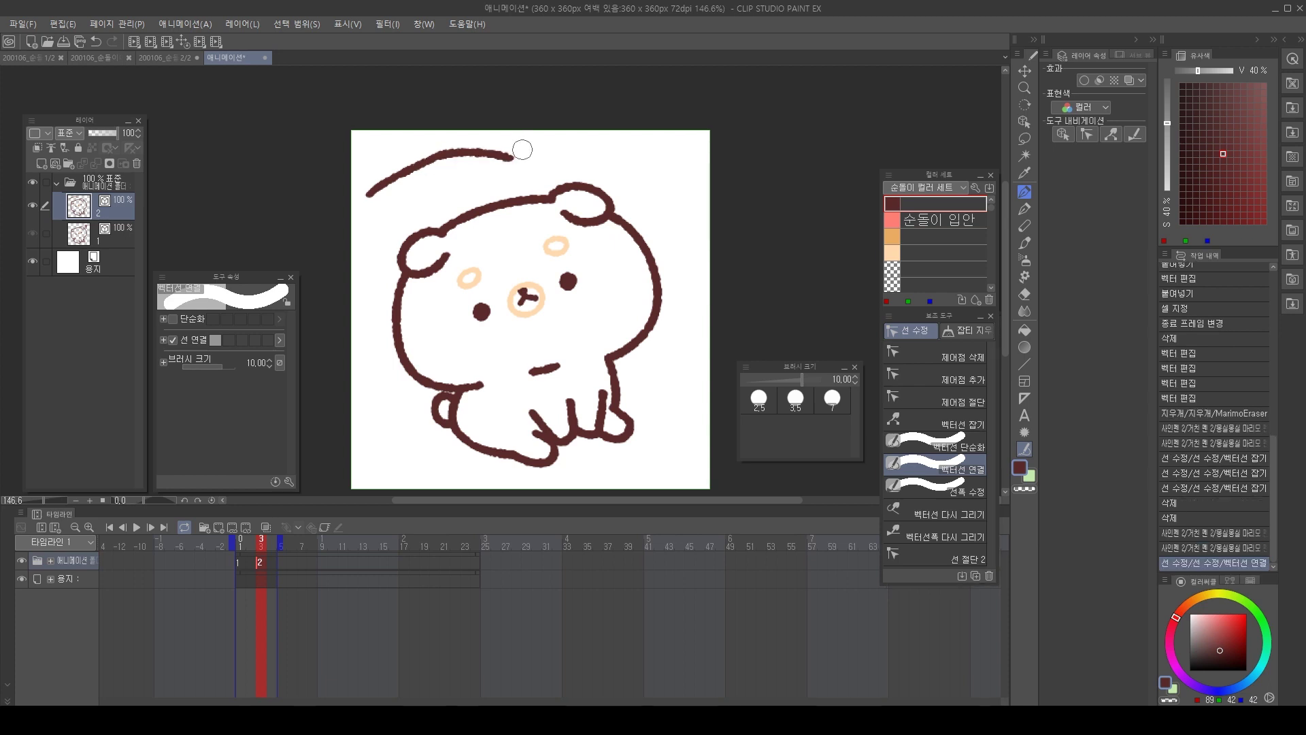
pyautogui.press('ctrl')
pyautogui.keyDown('ctrl'); pyautogui.click(491, 148); pyautogui.keyUp('ctrl')
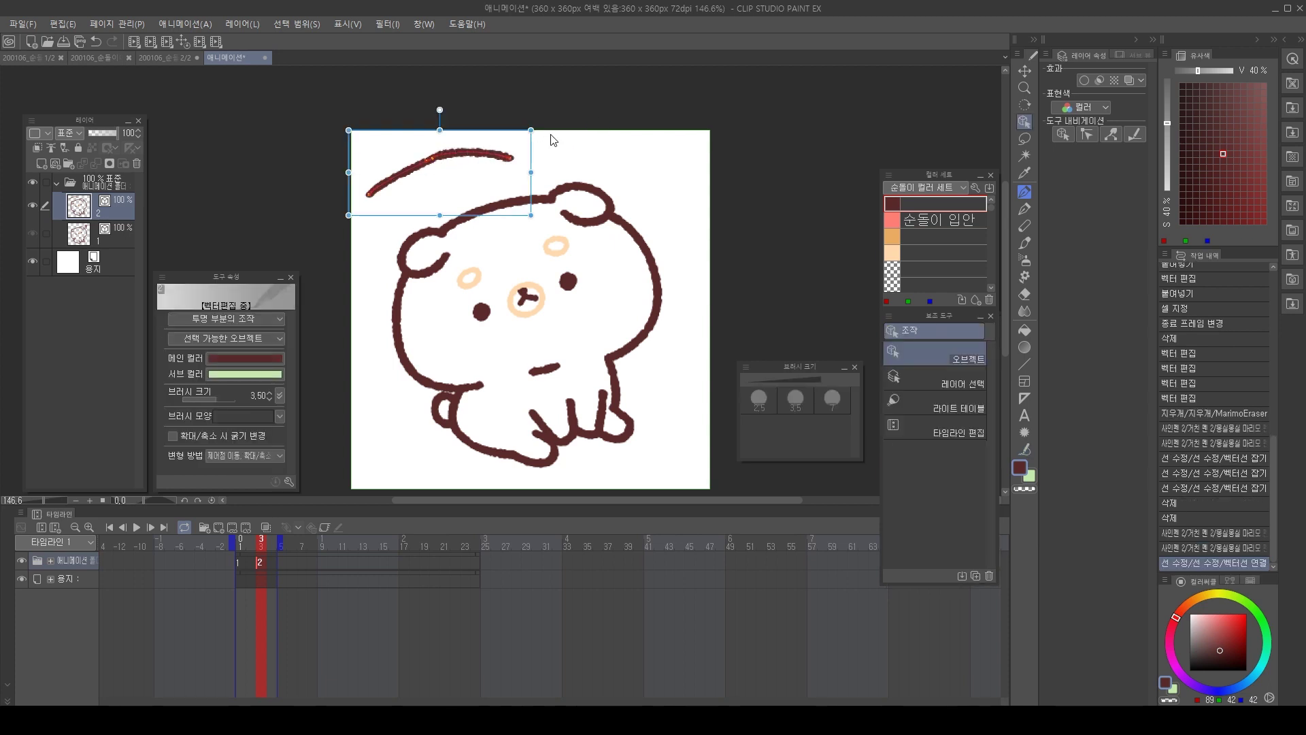
pyautogui.moveTo(551, 136)
pyautogui.mouseDown()
pyautogui.moveTo(590, 163)
pyautogui.moveTo(538, 167)
pyautogui.moveTo(548, 154)
pyautogui.mouseUp()
pyautogui.hotkey('ctrl', 'z')
pyautogui.hotkey('ctrl', 'z')
# Examine the control points along the joined line up close.
pyautogui.moveTo(442, 147); pyautogui.dragTo(533, 122)
pyautogui.moveTo(554, 167); pyautogui.dragTo(590, 231)
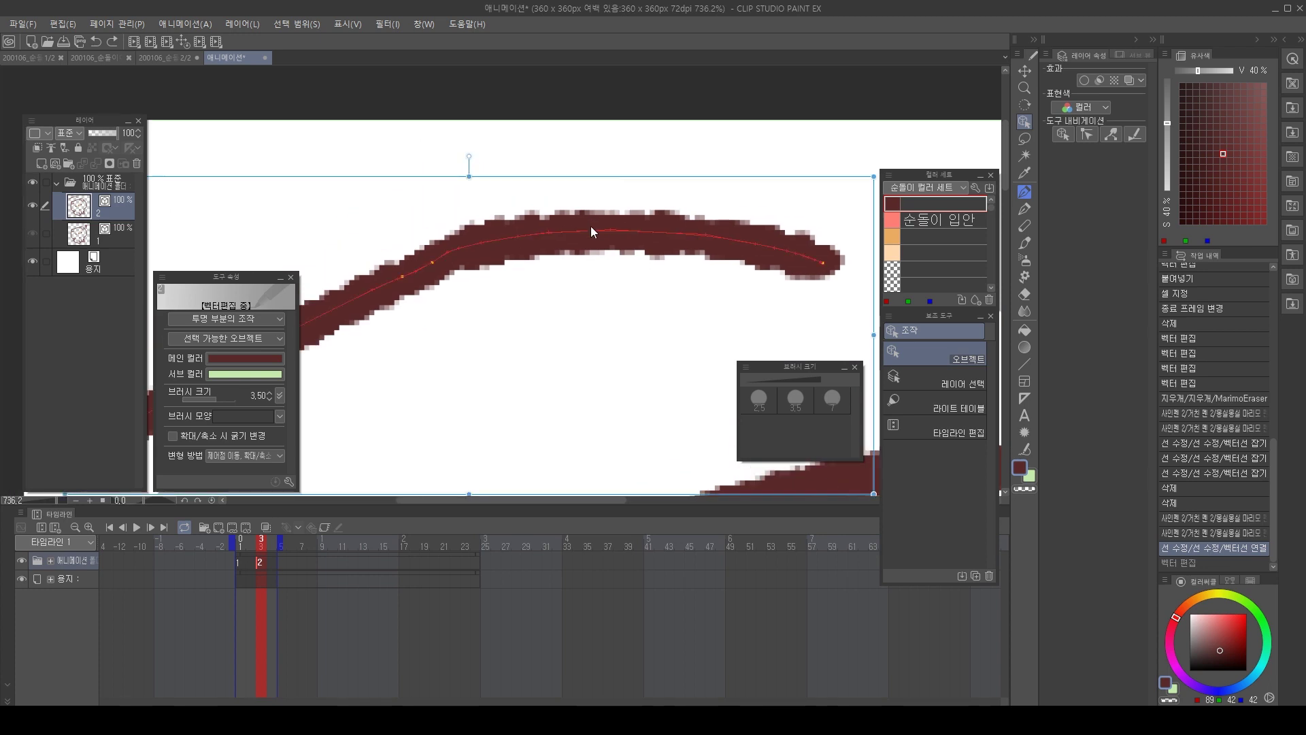
pyautogui.moveTo(494, 272); pyautogui.dragTo(441, 282)
pyautogui.moveTo(505, 297); pyautogui.dragTo(449, 240)
pyautogui.moveTo(548, 252); pyautogui.dragTo(583, 231)
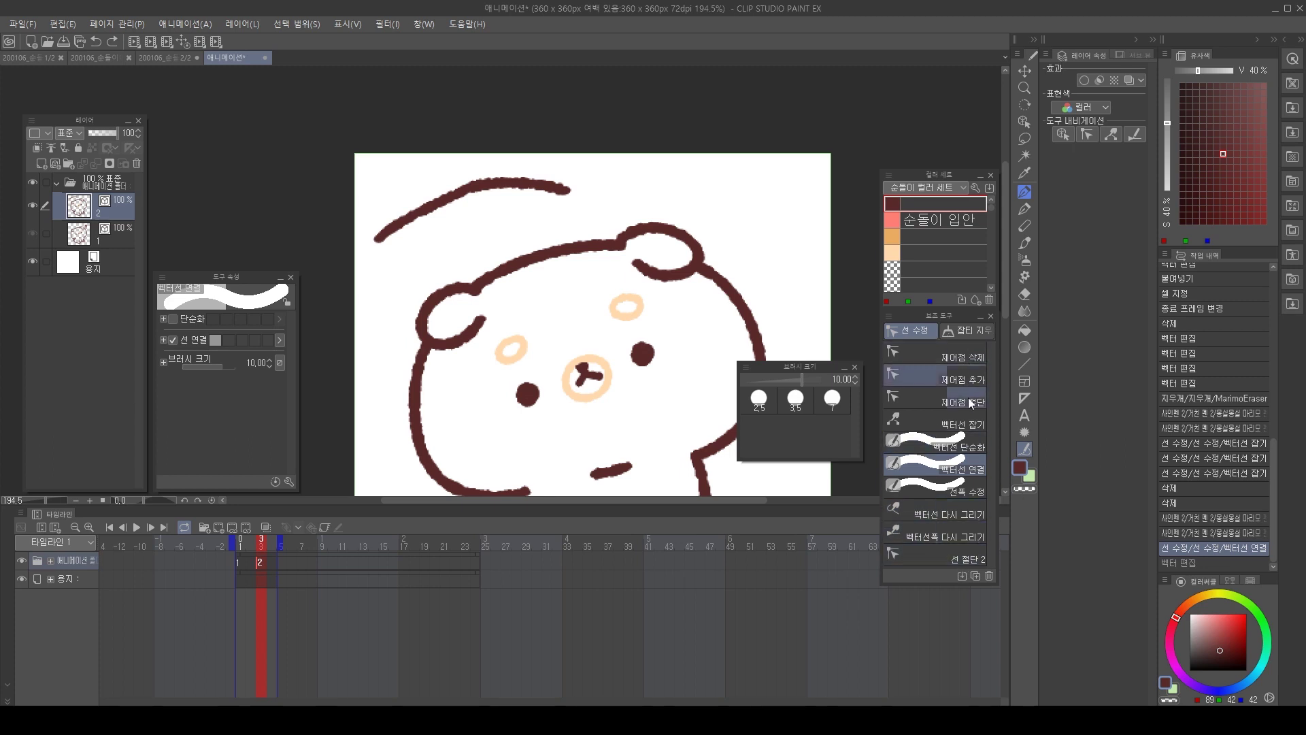
# Go over the joined line twice with Simplify vector line at brush size 15, and select it to see its control points.
pyautogui.click(948, 449)
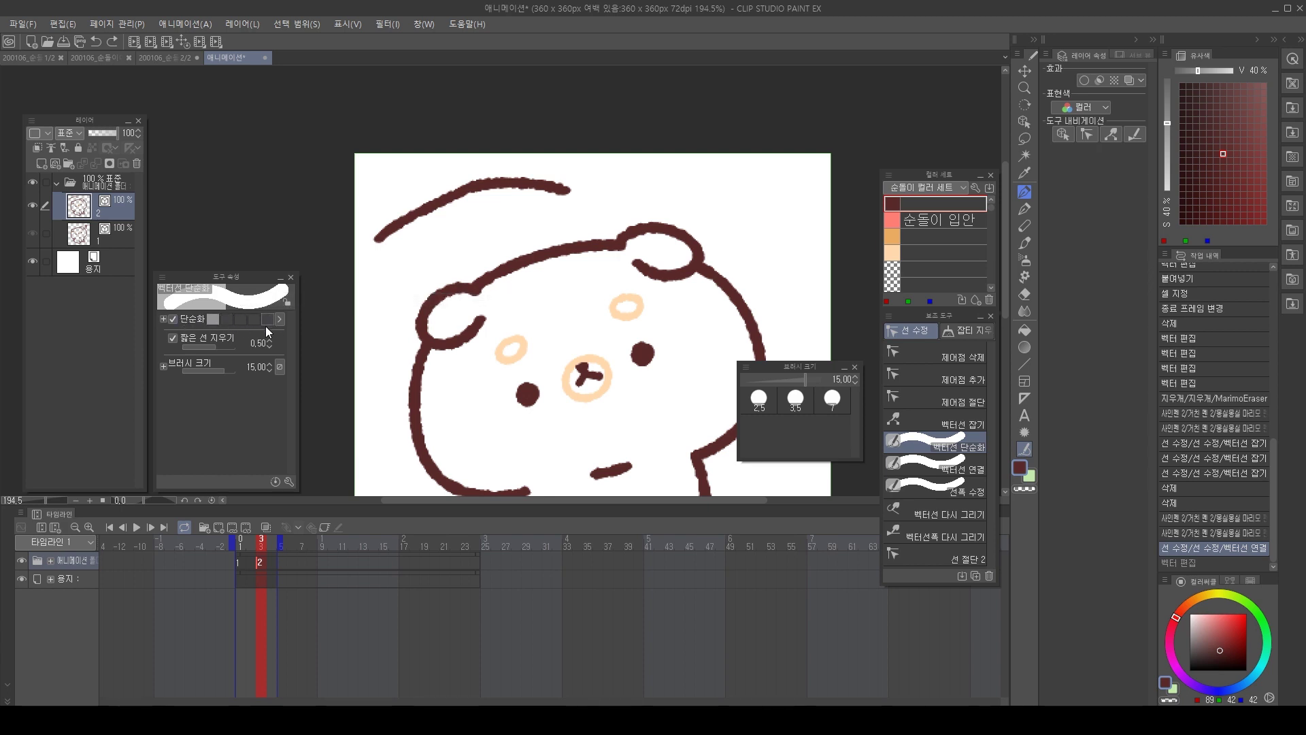
pyautogui.moveTo(385, 231)
pyautogui.mouseDown()
pyautogui.moveTo(452, 189)
pyautogui.moveTo(581, 175)
pyautogui.mouseUp()
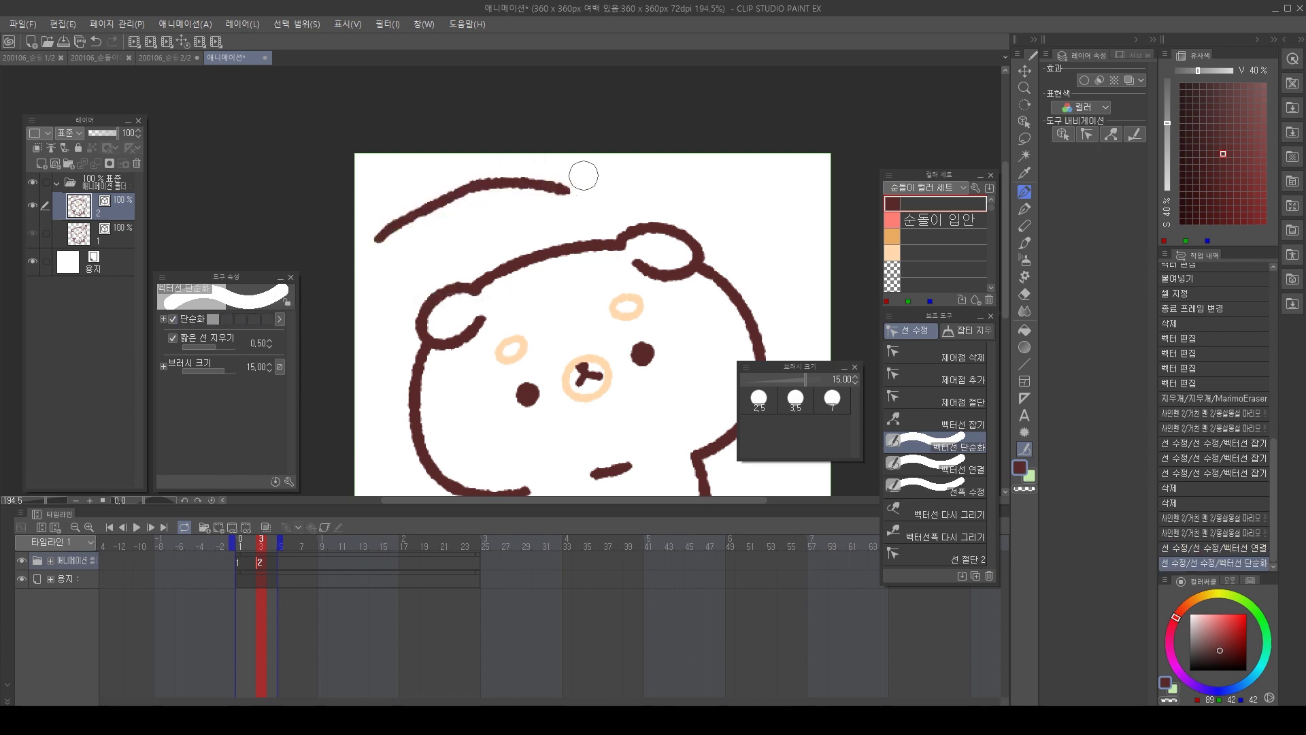
pyautogui.moveTo(387, 224); pyautogui.dragTo(593, 185)
pyautogui.press('o')
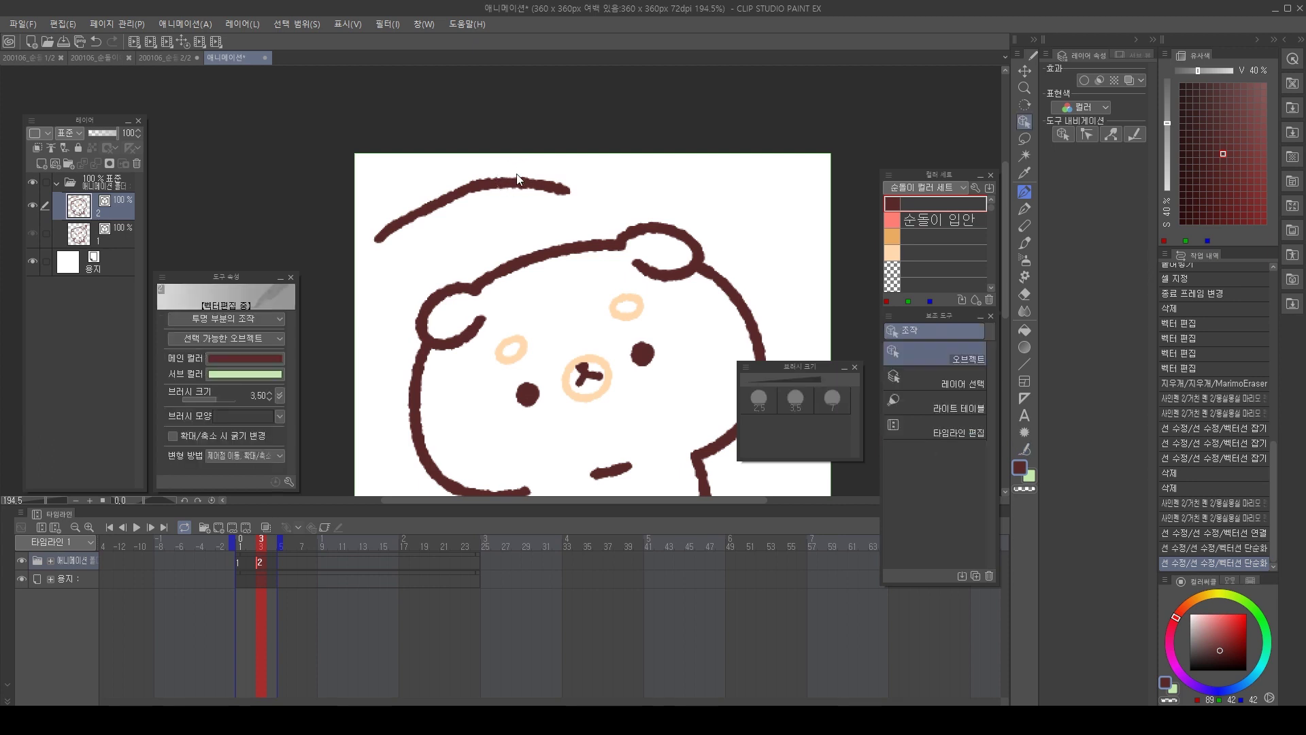
pyautogui.click(519, 181)
pyautogui.scroll(4, 635, 175)
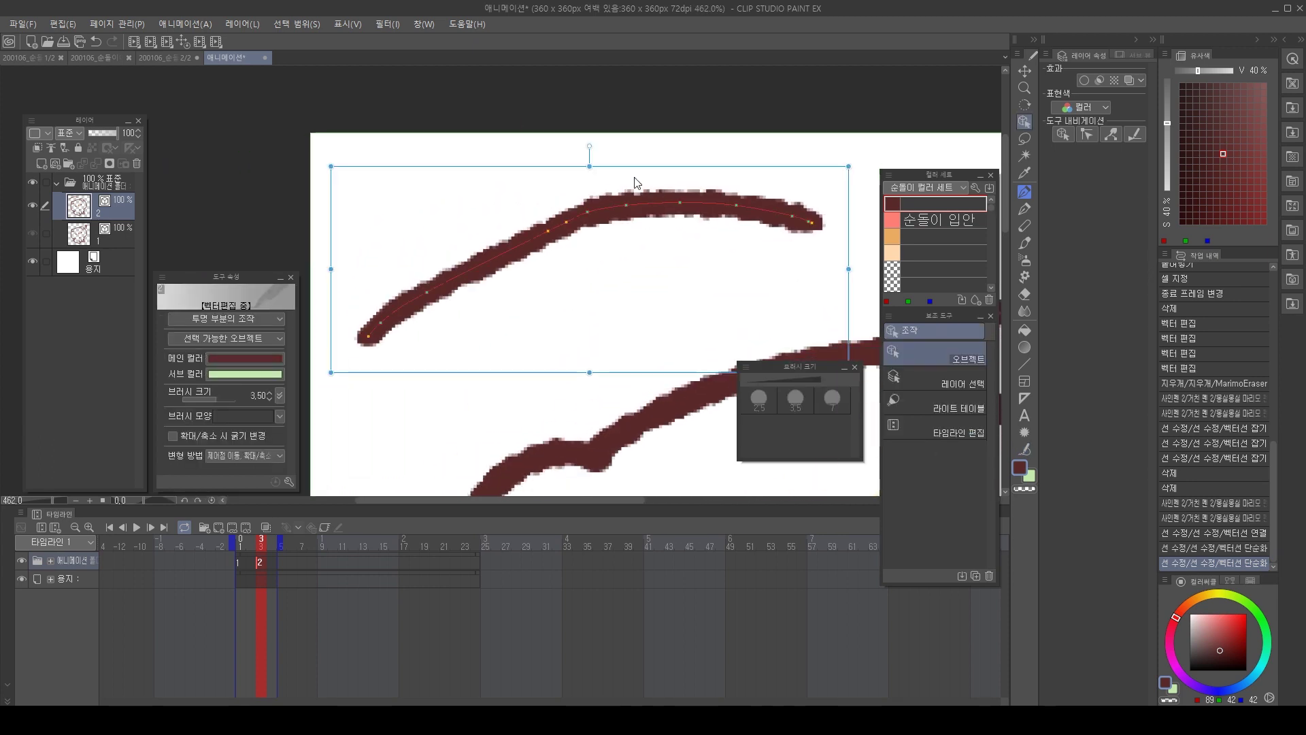
# Move the simplified line's control points with the Object tool to shape it into a smoother arc.
pyautogui.moveTo(433, 288); pyautogui.dragTo(462, 267)
pyautogui.moveTo(548, 231)
pyautogui.mouseDown()
pyautogui.moveTo(521, 236)
pyautogui.moveTo(562, 225)
pyautogui.mouseUp()
pyautogui.moveTo(699, 184); pyautogui.dragTo(495, 185)
pyautogui.moveTo(689, 142); pyautogui.dragTo(640, 137)
pyautogui.click(637, 119)
# Delete the smoothed arc above the puppy's head.
pyautogui.press('p')
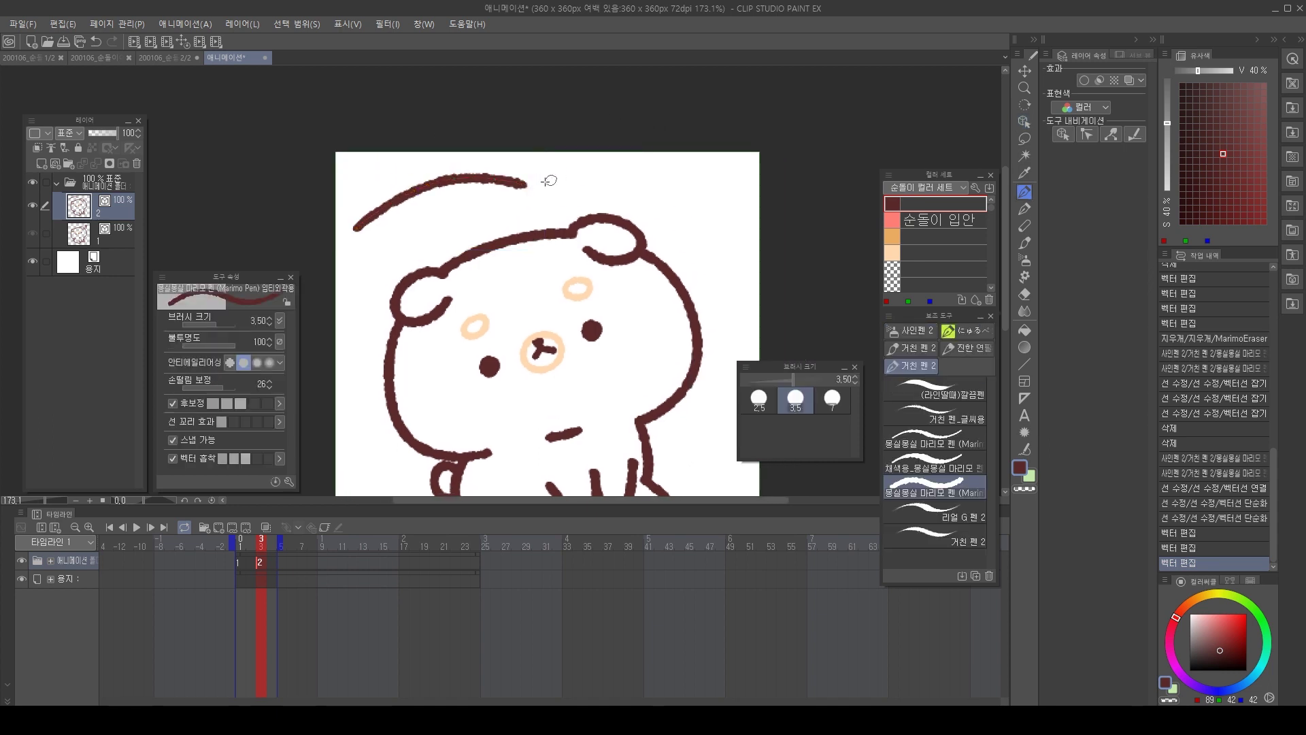
pyautogui.press('o')
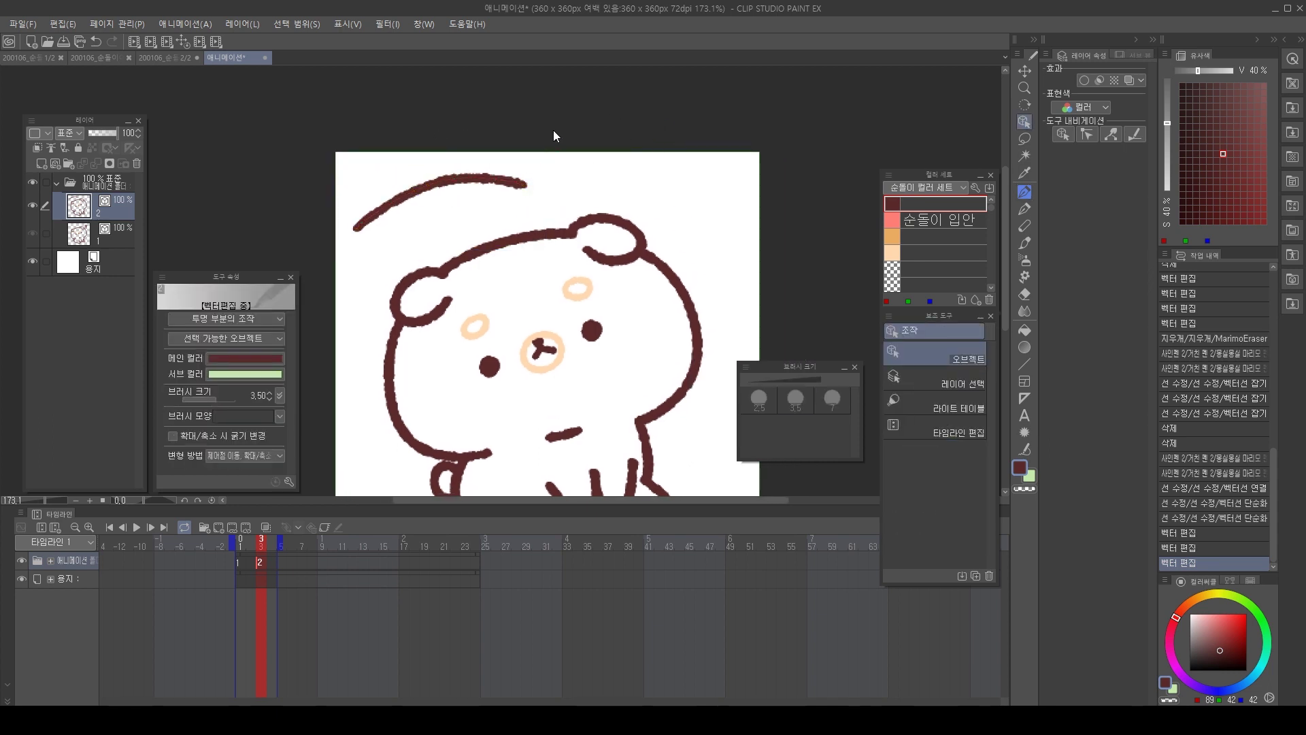
pyautogui.click(524, 181)
pyautogui.press('Delete')
# Draw an open, rounded ear-like shape from three separate strokes above the puppy's head with the 3.50 Marimo Pen.
pyautogui.press('p')
pyautogui.moveTo(368, 198)
pyautogui.mouseDown()
pyautogui.moveTo(427, 164)
pyautogui.moveTo(387, 179)
pyautogui.moveTo(446, 180)
pyautogui.mouseUp()
pyautogui.hotkey('ctrl', 'z')
pyautogui.moveTo(377, 204); pyautogui.dragTo(404, 221)
pyautogui.moveTo(446, 179)
pyautogui.mouseDown()
pyautogui.moveTo(453, 193)
pyautogui.moveTo(435, 206)
pyautogui.mouseUp()
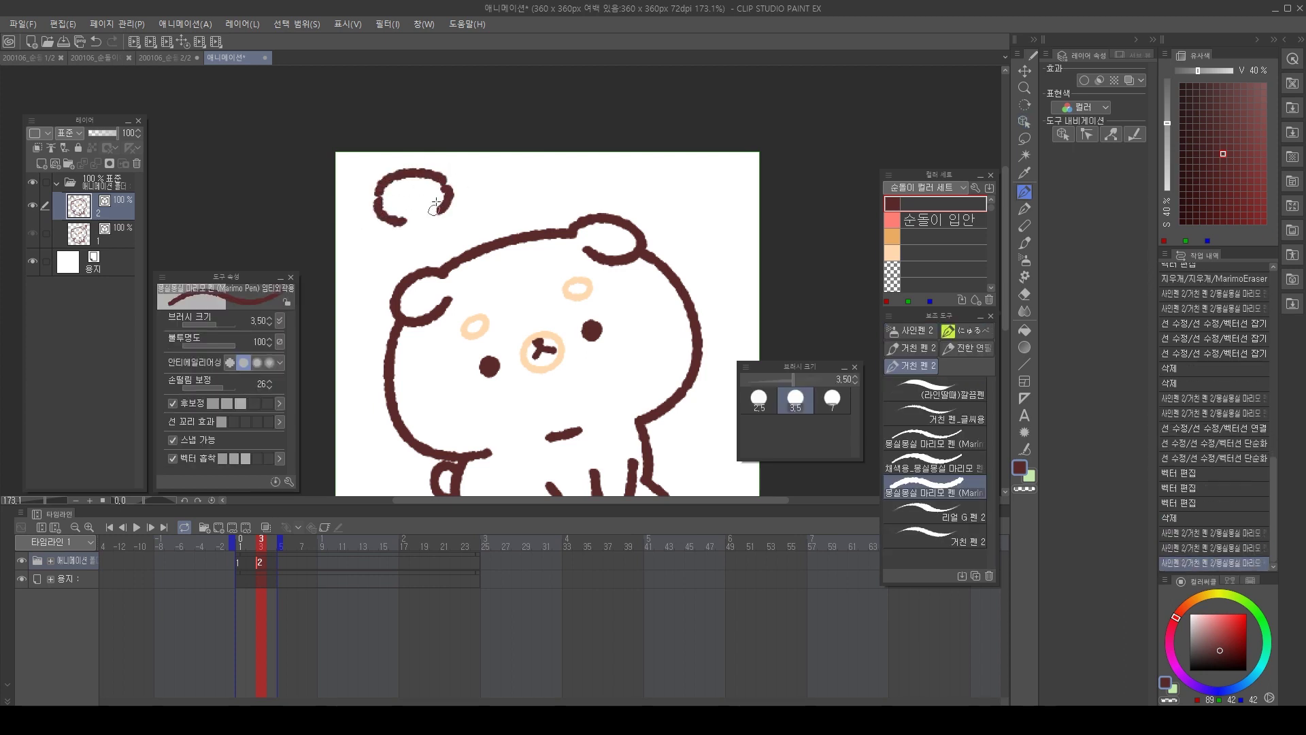
# Join the ear-like shape's strokes with Connect vector line, and reduce its control points with Simplify vector line.
pyautogui.click(1024, 448)
pyautogui.click(958, 468)
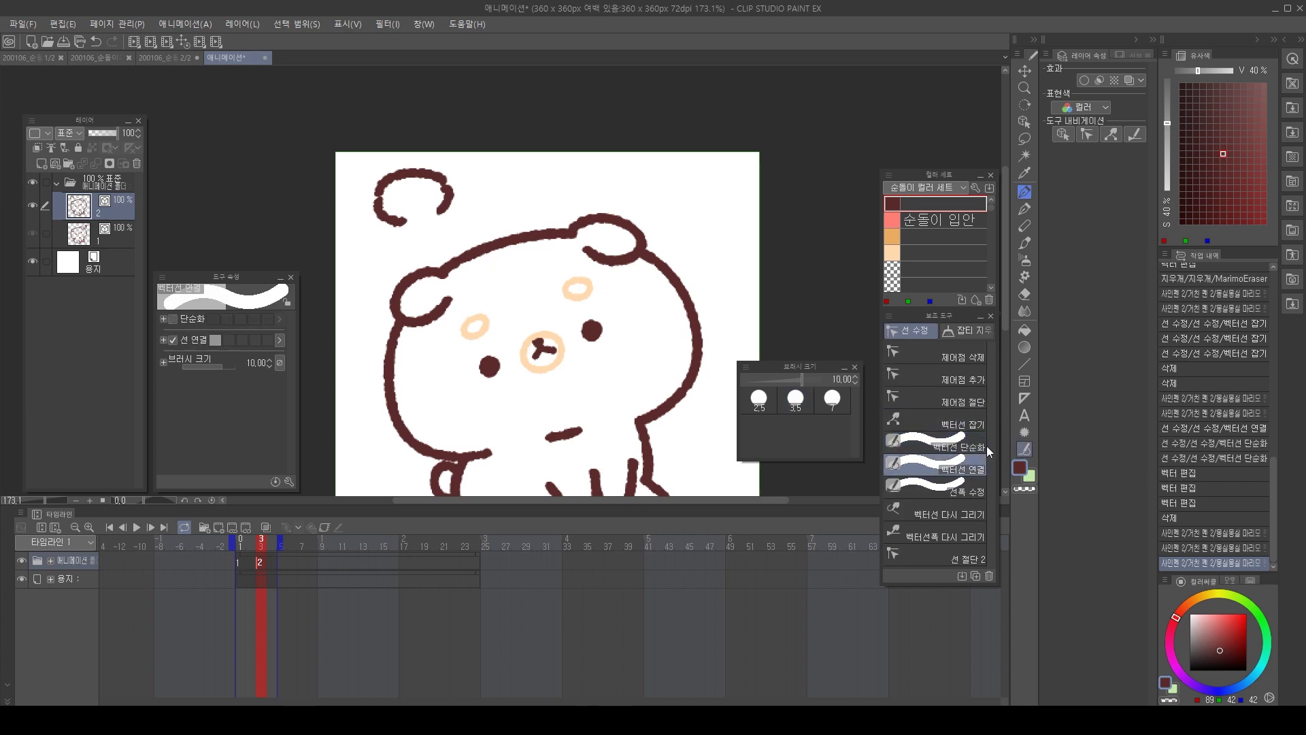
pyautogui.moveTo(383, 183); pyautogui.dragTo(446, 190)
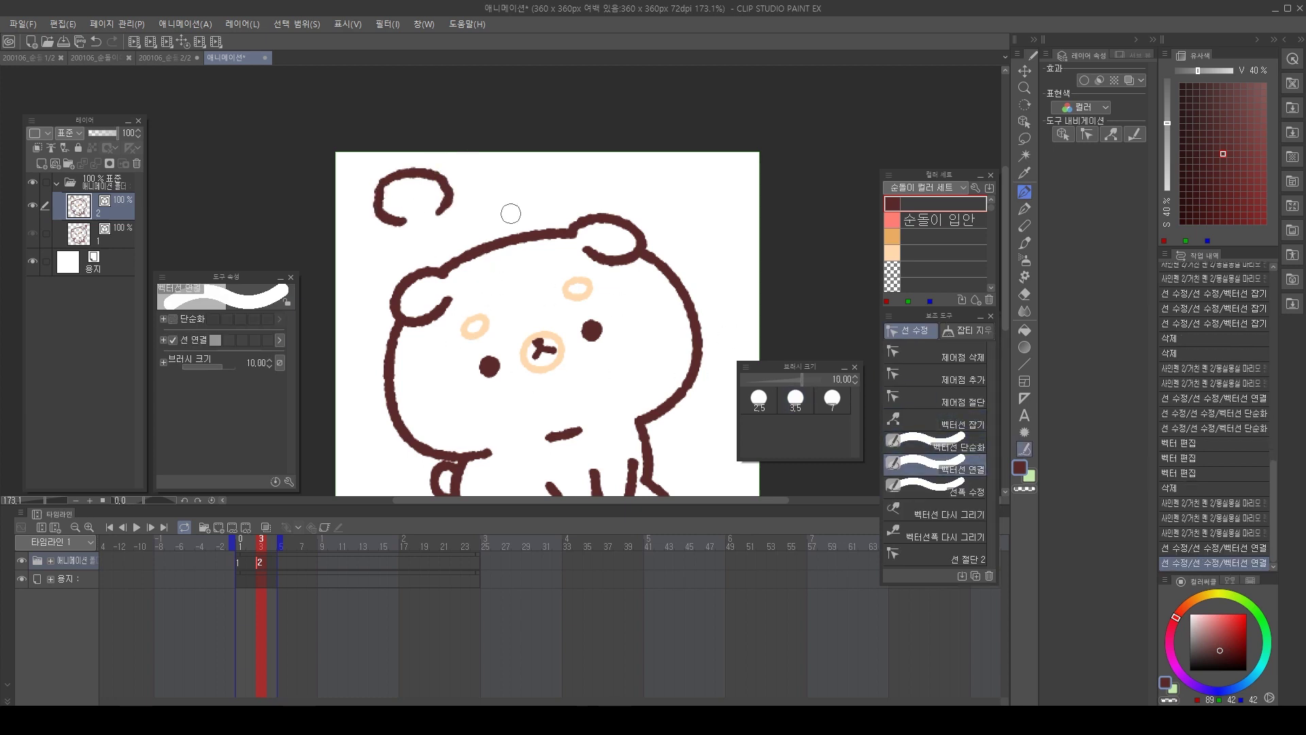
pyautogui.click(966, 446)
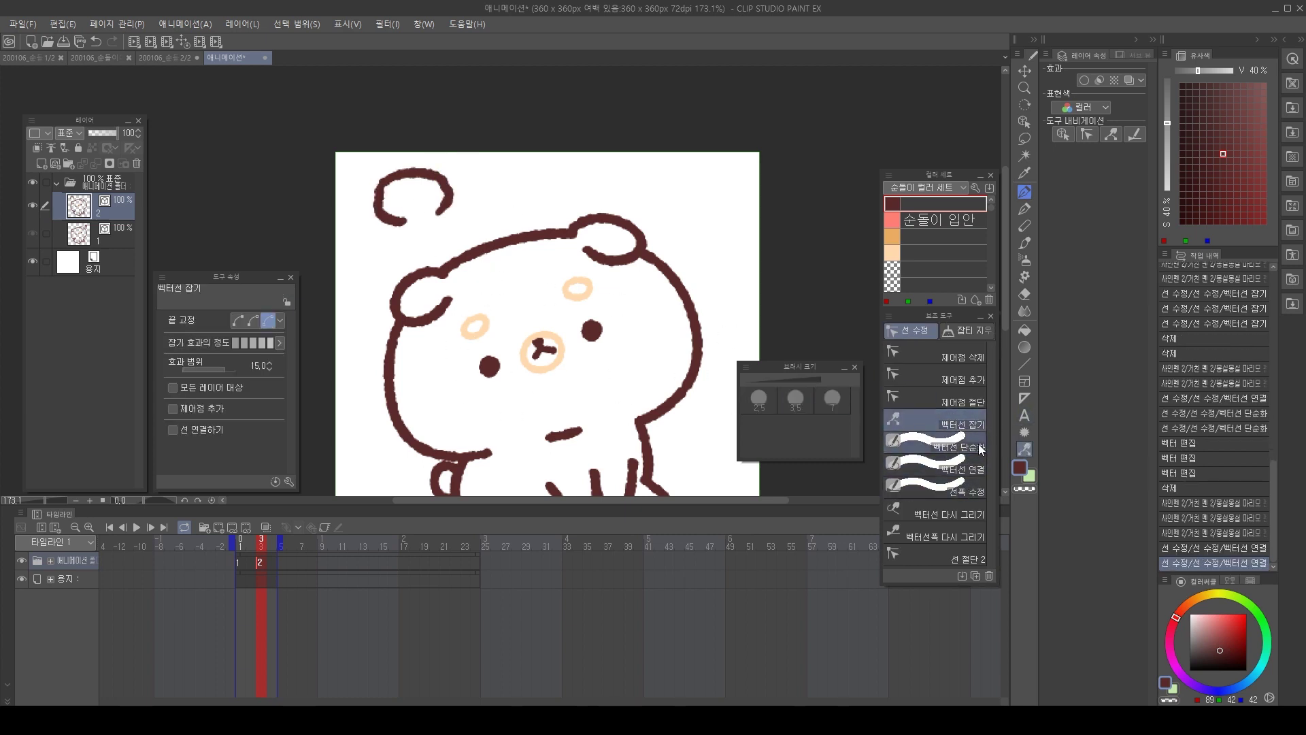
pyautogui.moveTo(441, 199)
pyautogui.mouseDown()
pyautogui.moveTo(365, 196)
pyautogui.moveTo(391, 218)
pyautogui.moveTo(447, 209)
pyautogui.moveTo(391, 173)
pyautogui.mouseUp()
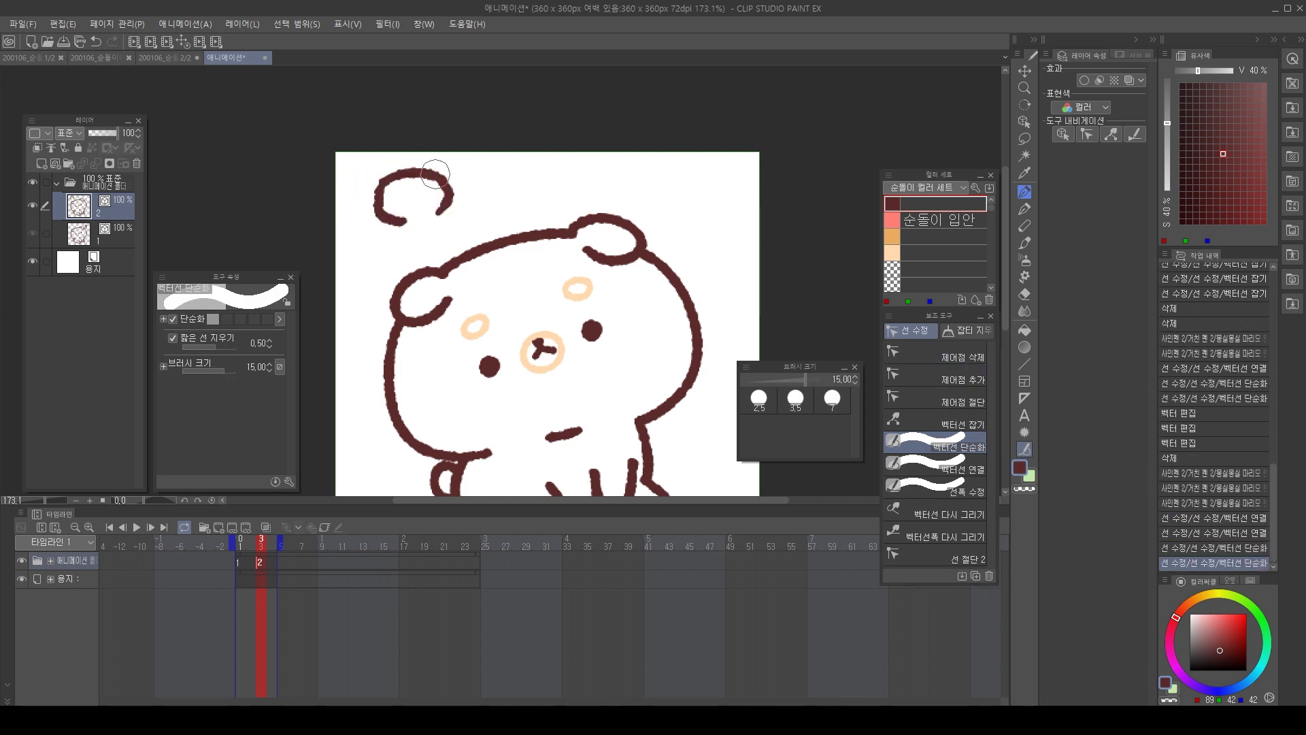
# Try to pull a control point of the ear-like shape up into a peak with the Object tool, and undo the edit.
pyautogui.press('o')
pyautogui.click(429, 175)
pyautogui.press('space')
pyautogui.moveTo(548, 155); pyautogui.dragTo(470, 151)
pyautogui.press('space')
pyautogui.press('space')
pyautogui.click(463, 298)
pyautogui.click(467, 165)
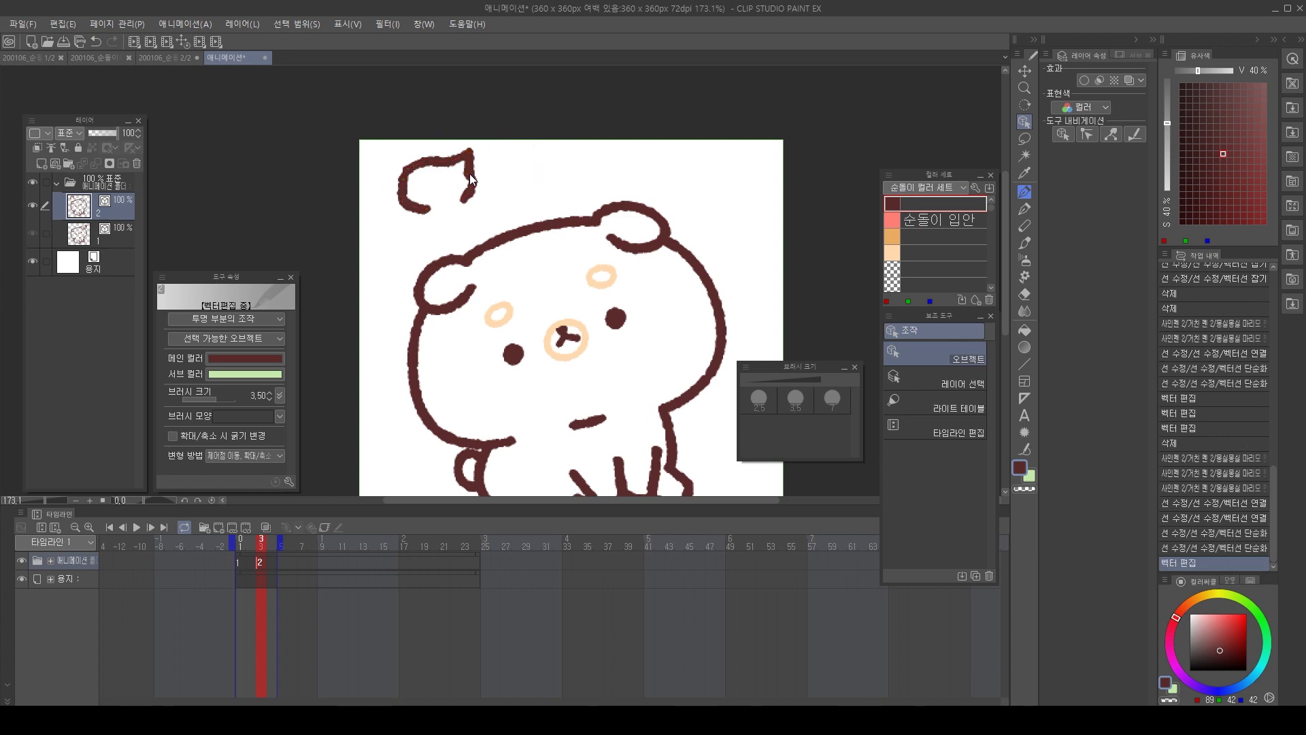
pyautogui.hotkey('ctrl', 'z')
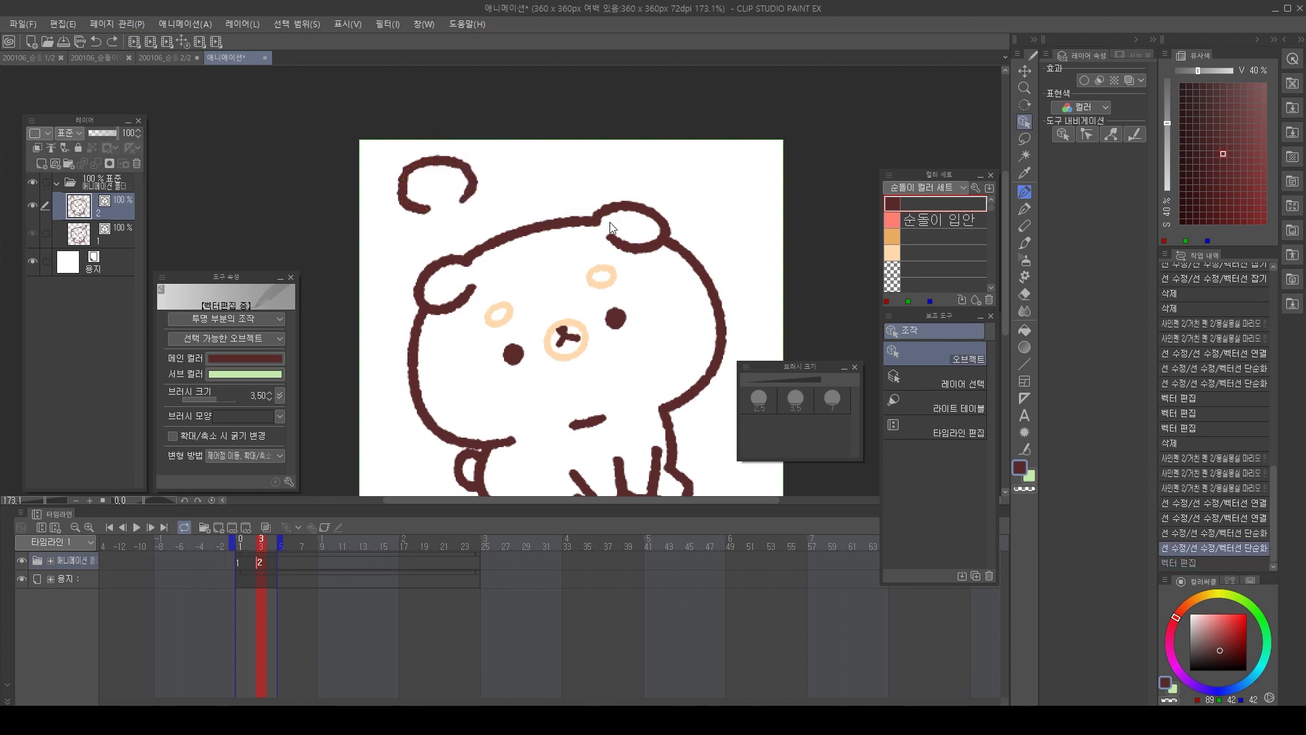
# Select the line width correction tool among the line correction tools.
pyautogui.moveTo(669, 356); pyautogui.dragTo(565, 318)
pyautogui.press('p')
pyautogui.press('o')
pyautogui.click(376, 179)
pyautogui.press('y')
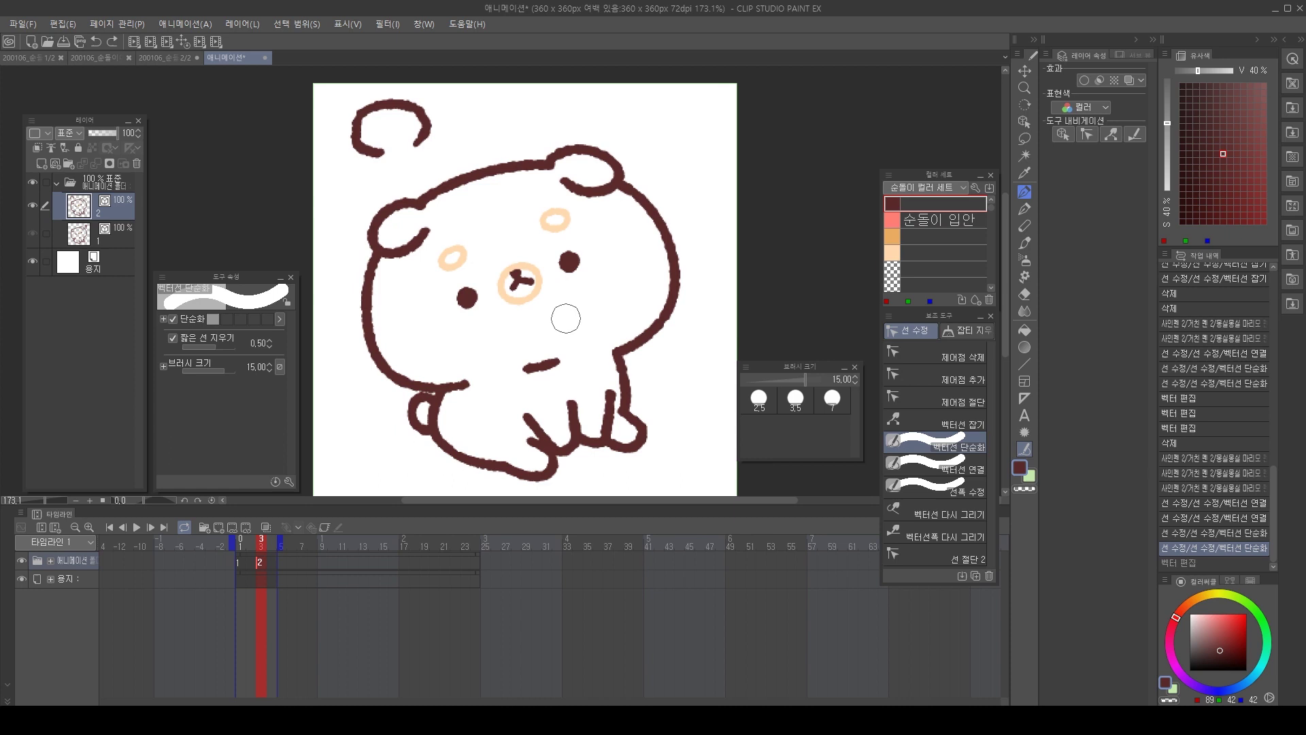
pyautogui.click(959, 427)
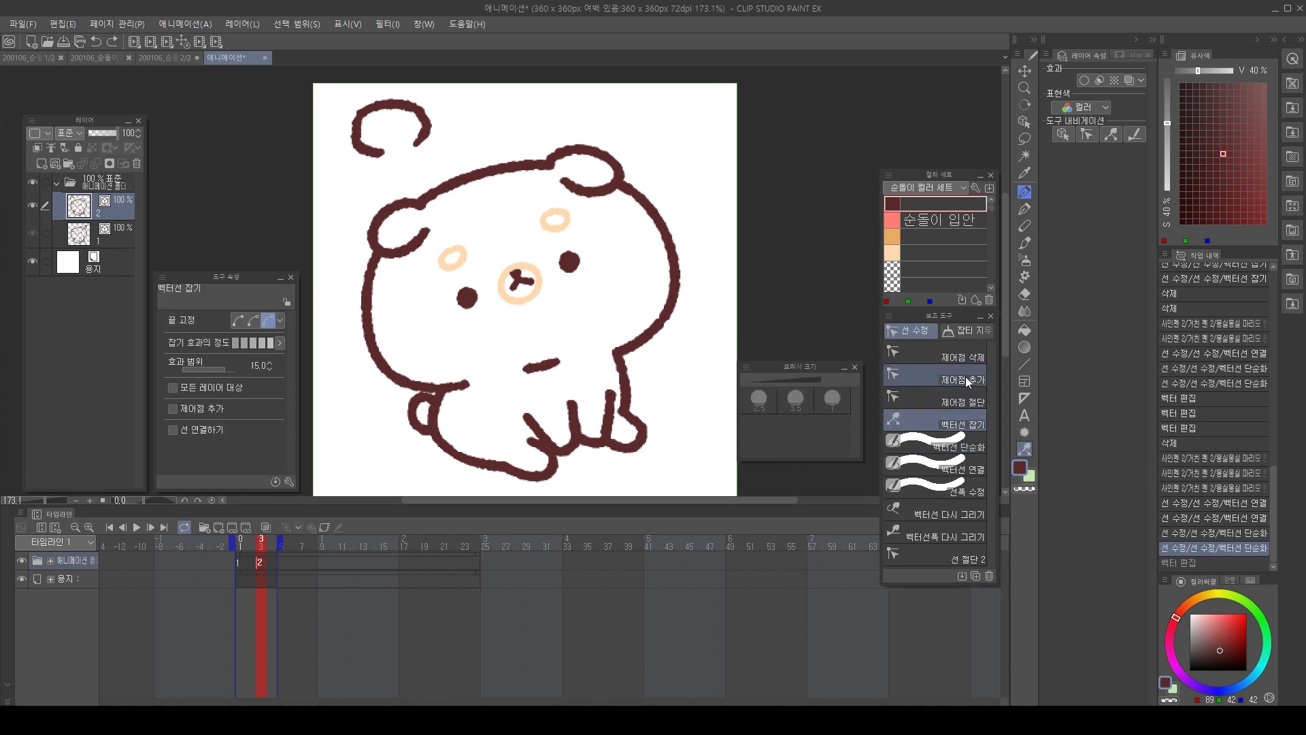
pyautogui.click(959, 490)
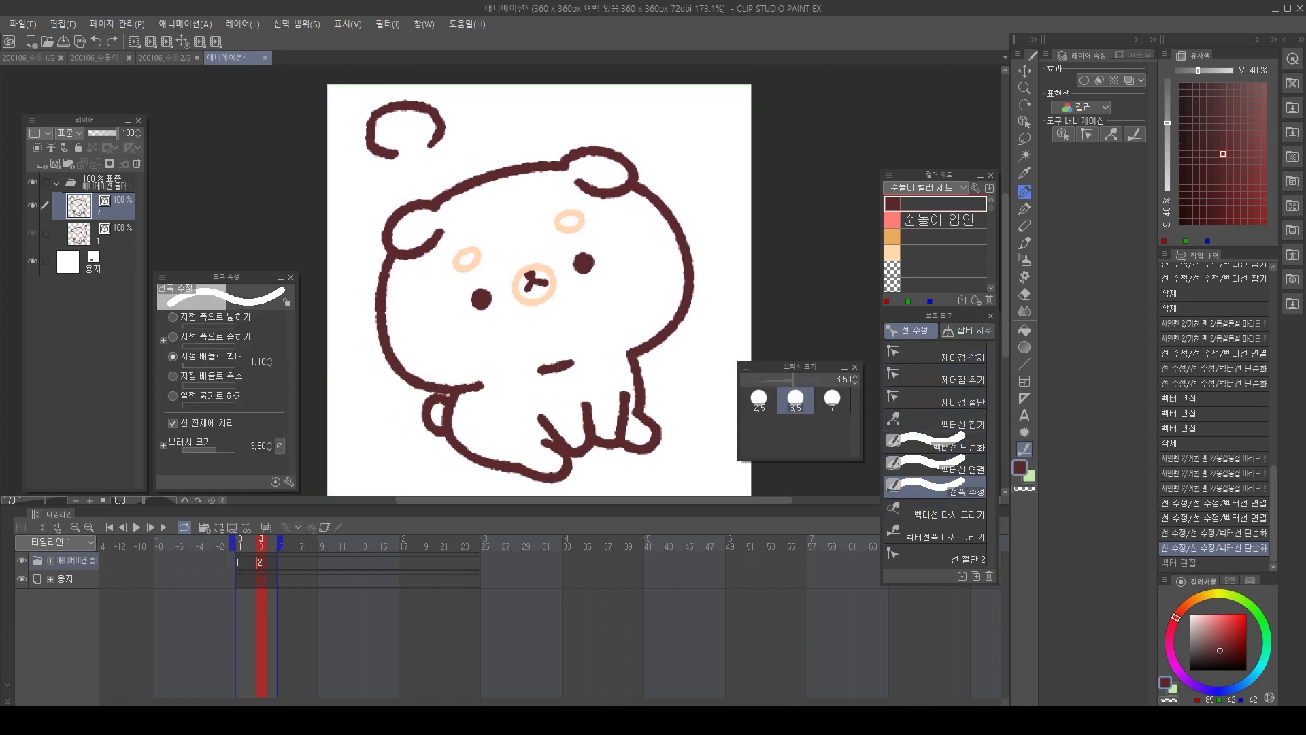
# Draw a short, near-vertical line beside the head with the 2.50 Marimo Pen, and move its lower end onto the head outline.
pyautogui.press('p')
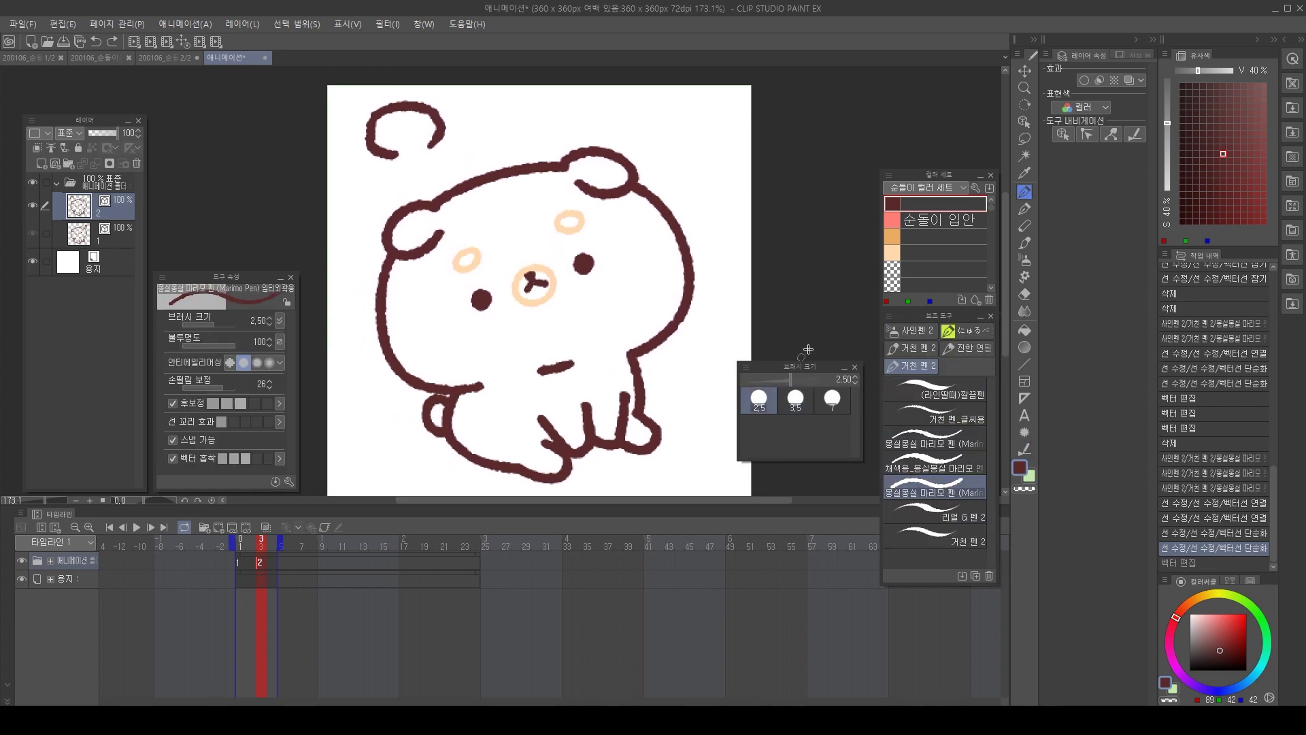
pyautogui.moveTo(688, 139); pyautogui.dragTo(697, 221)
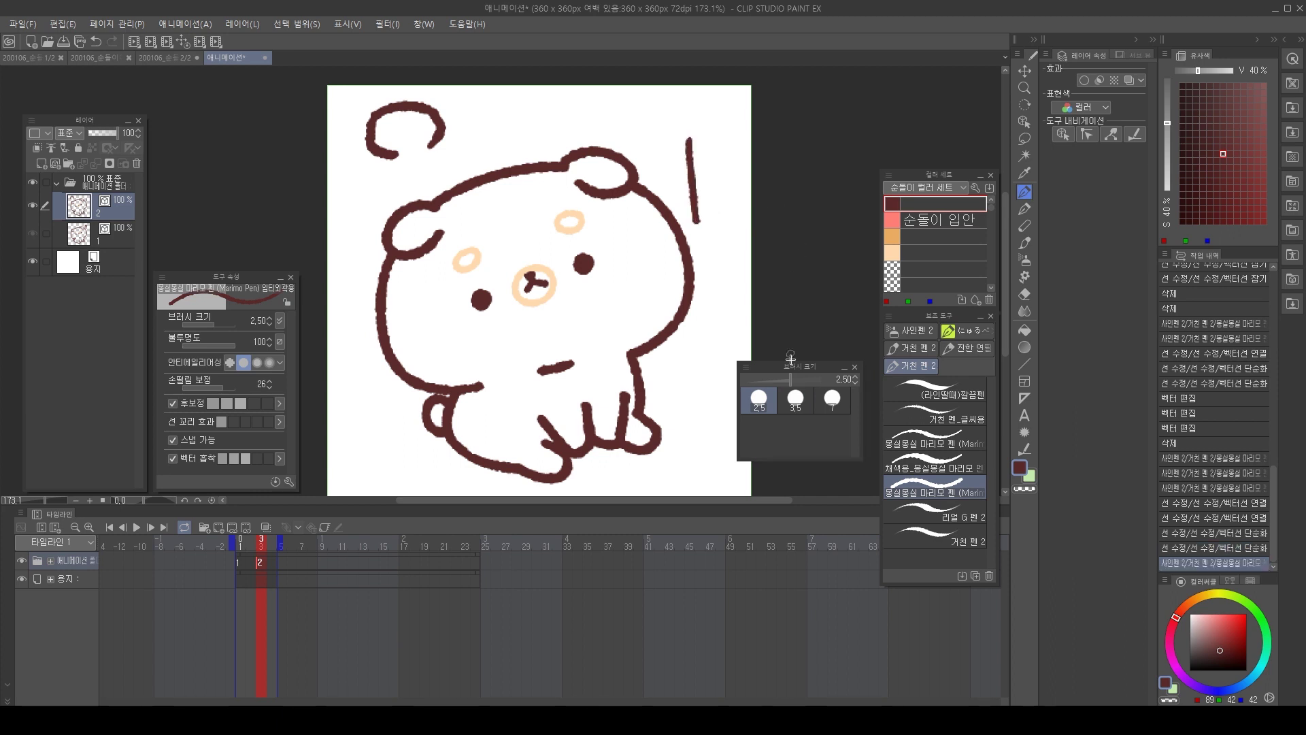
pyautogui.press('o')
pyautogui.click(694, 186)
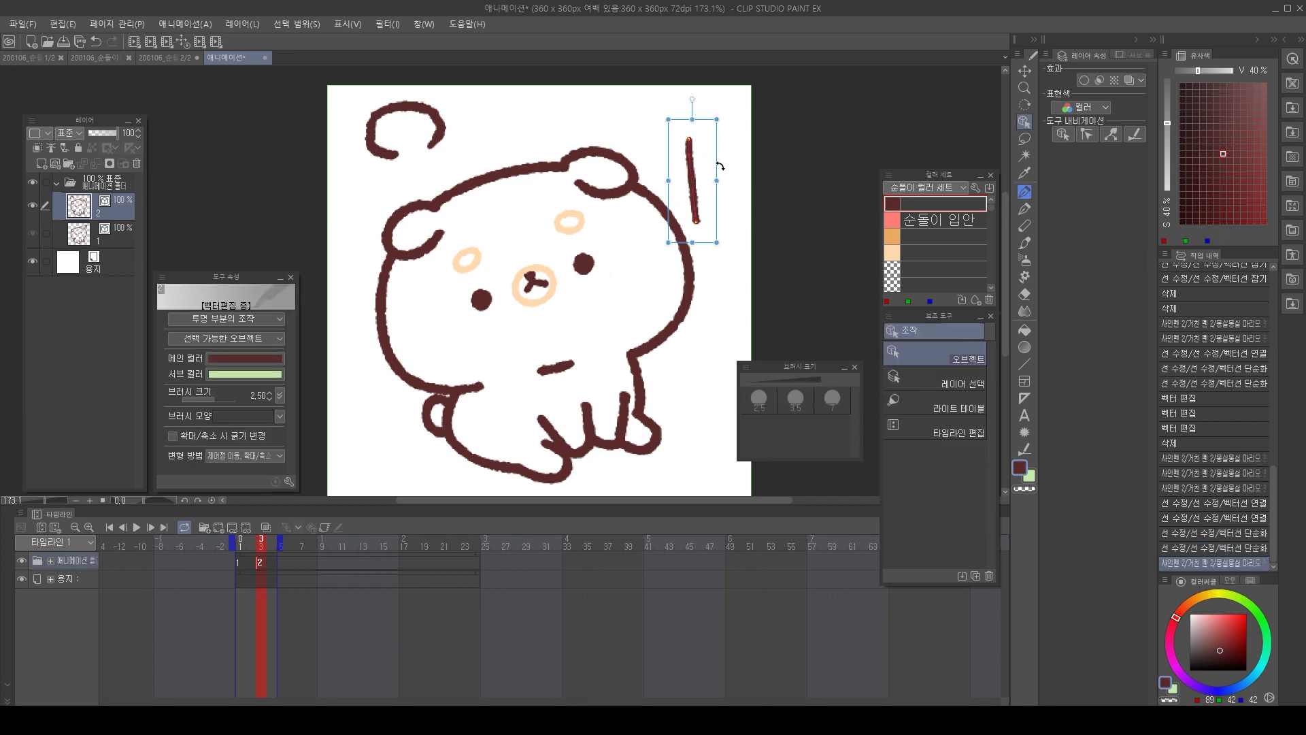
pyautogui.click(731, 154)
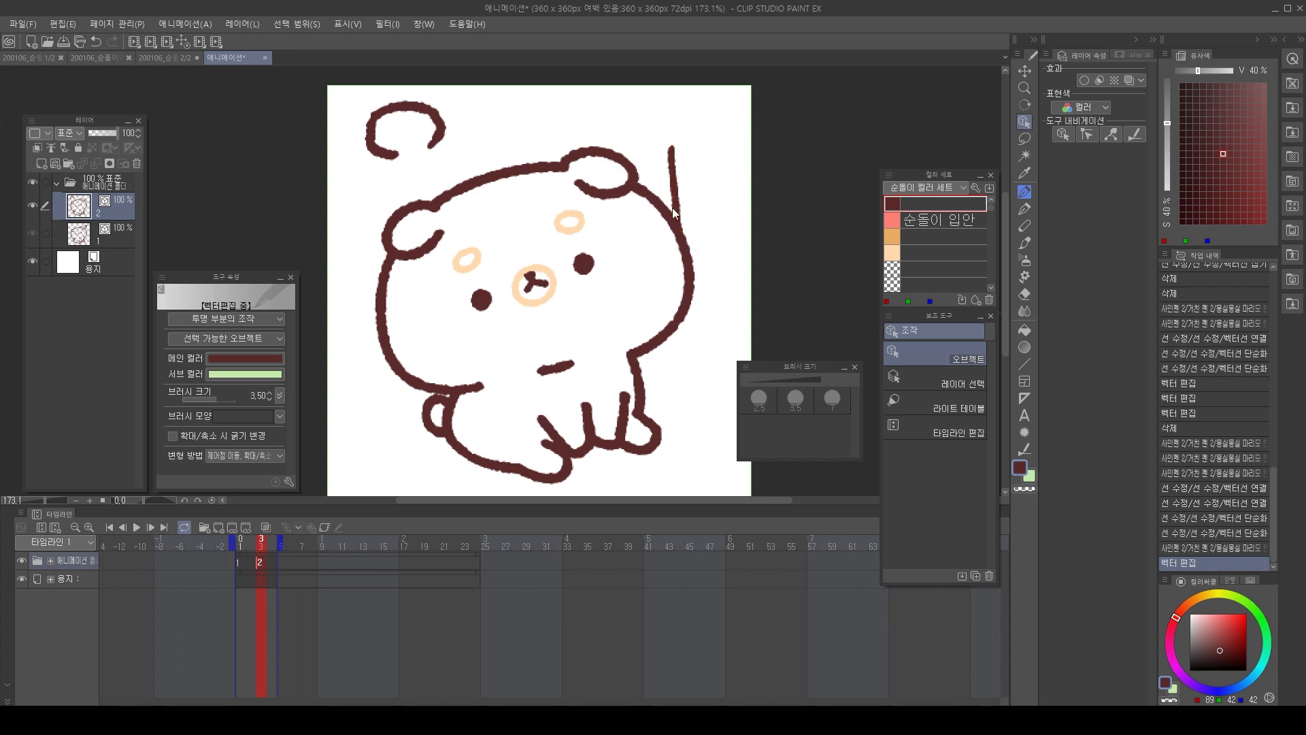
pyautogui.press('p')
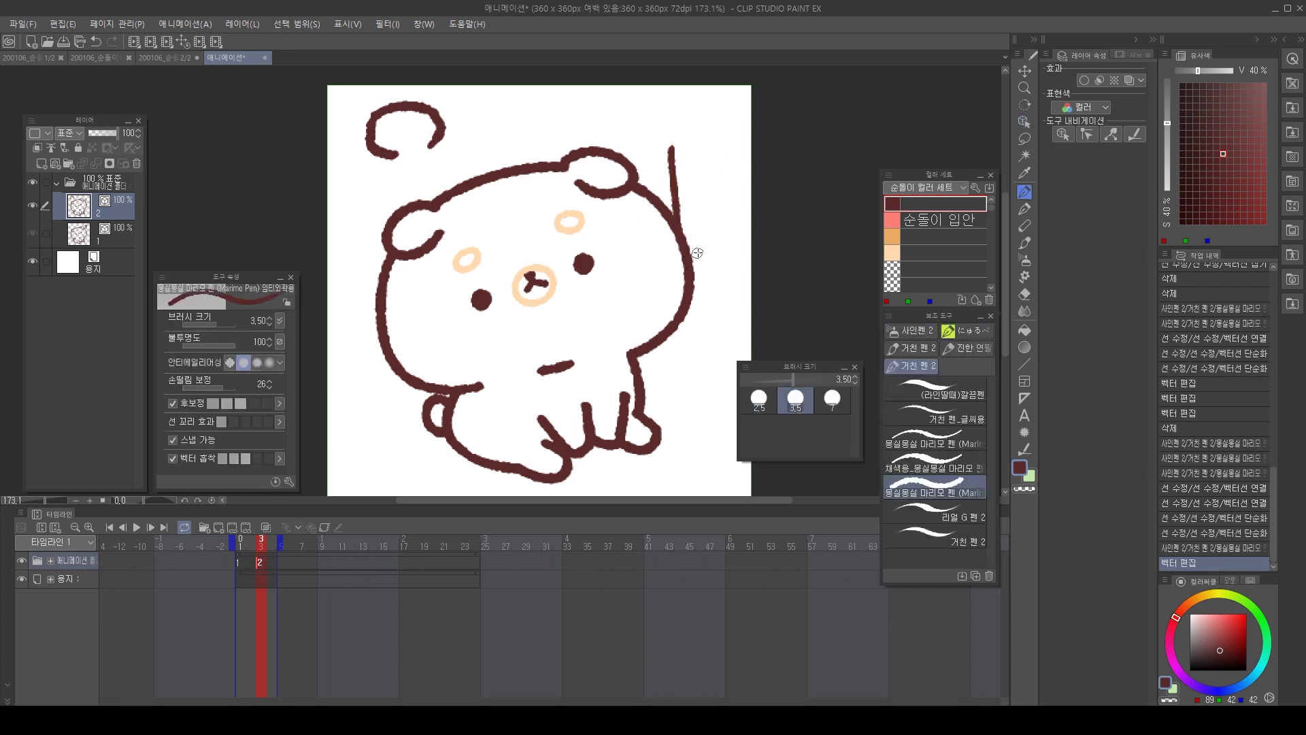
# Draw a short curved line beside the head with the 3.50 Marimo Pen, and select the near-vertical line with the Object tool.
pyautogui.moveTo(695, 239); pyautogui.dragTo(702, 300)
pyautogui.press('o')
pyautogui.click(705, 194)
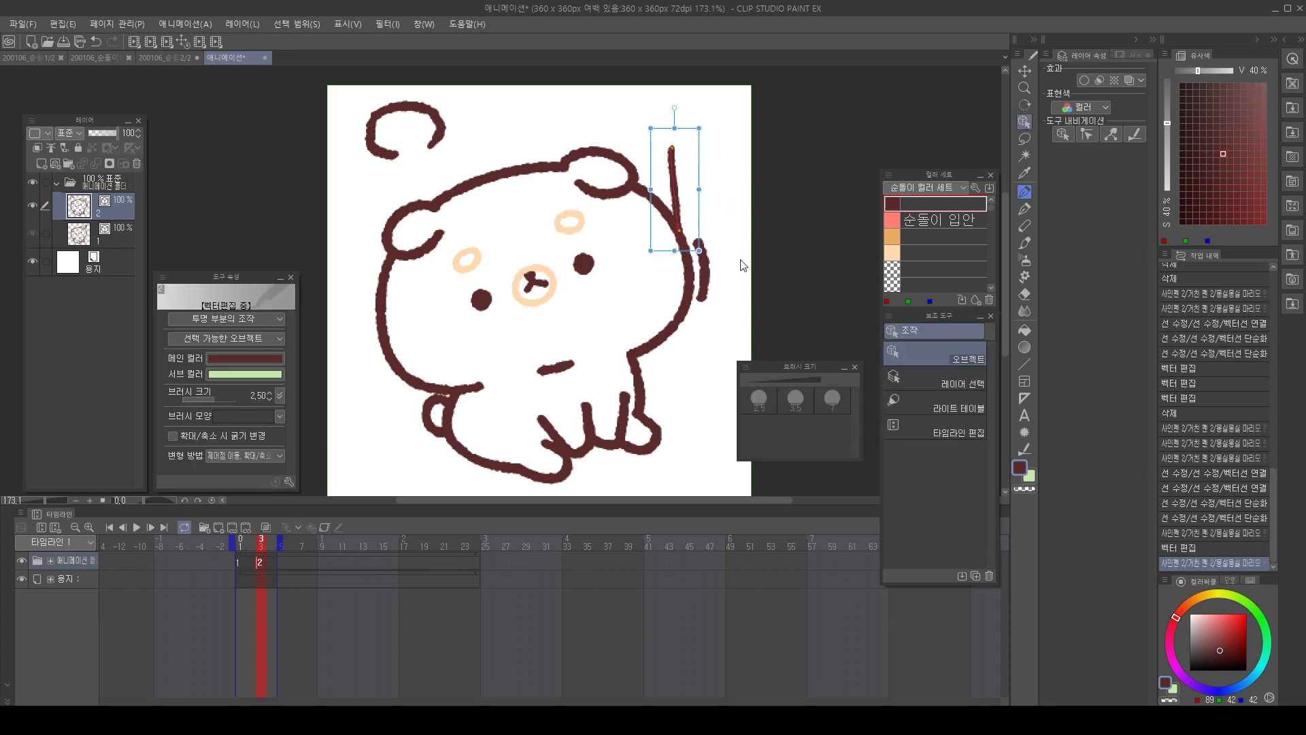
# Thicken the whole near-vertical line repeatedly with the line width correction tool, scaling up its width by 1.10.
pyautogui.press('y')
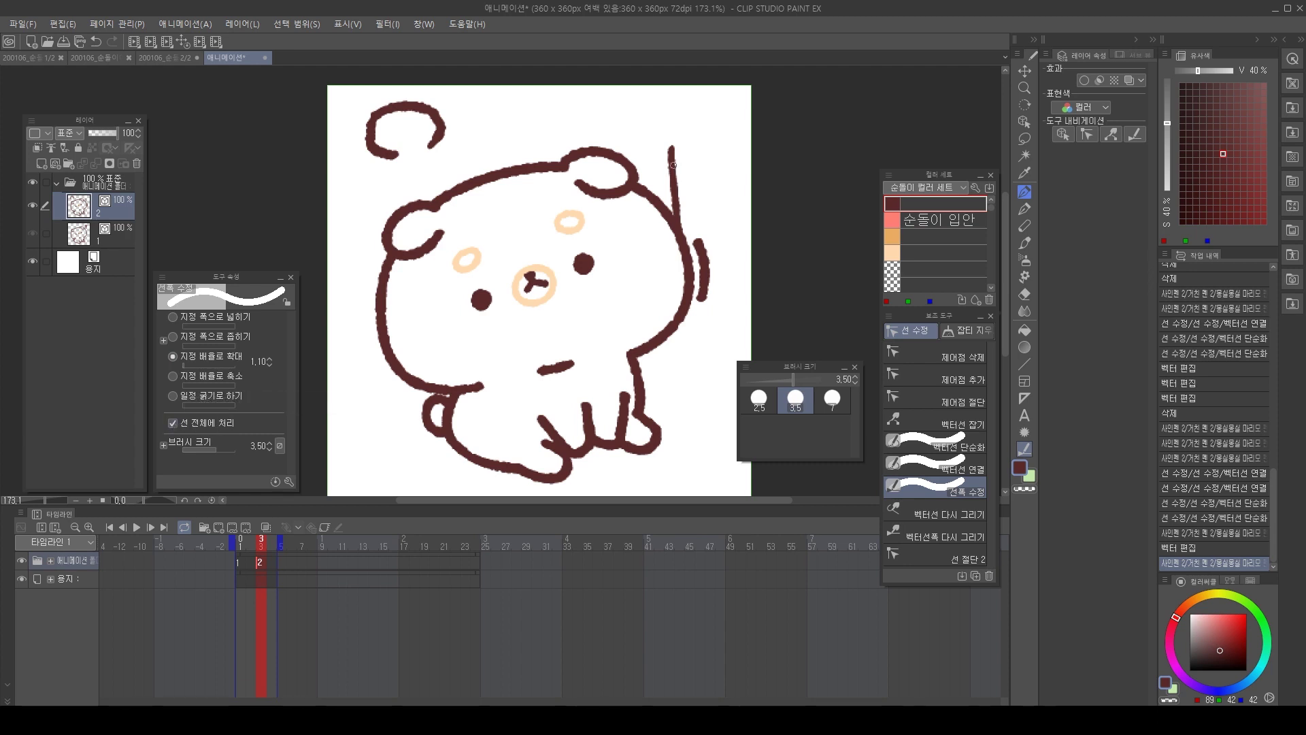
pyautogui.moveTo(665, 166); pyautogui.dragTo(736, 161)
pyautogui.moveTo(657, 169)
pyautogui.mouseDown()
pyautogui.moveTo(731, 162)
pyautogui.moveTo(718, 162)
pyautogui.mouseUp()
pyautogui.moveTo(651, 167); pyautogui.dragTo(722, 161)
pyautogui.moveTo(650, 166); pyautogui.dragTo(719, 163)
pyautogui.moveTo(651, 164); pyautogui.dragTo(708, 161)
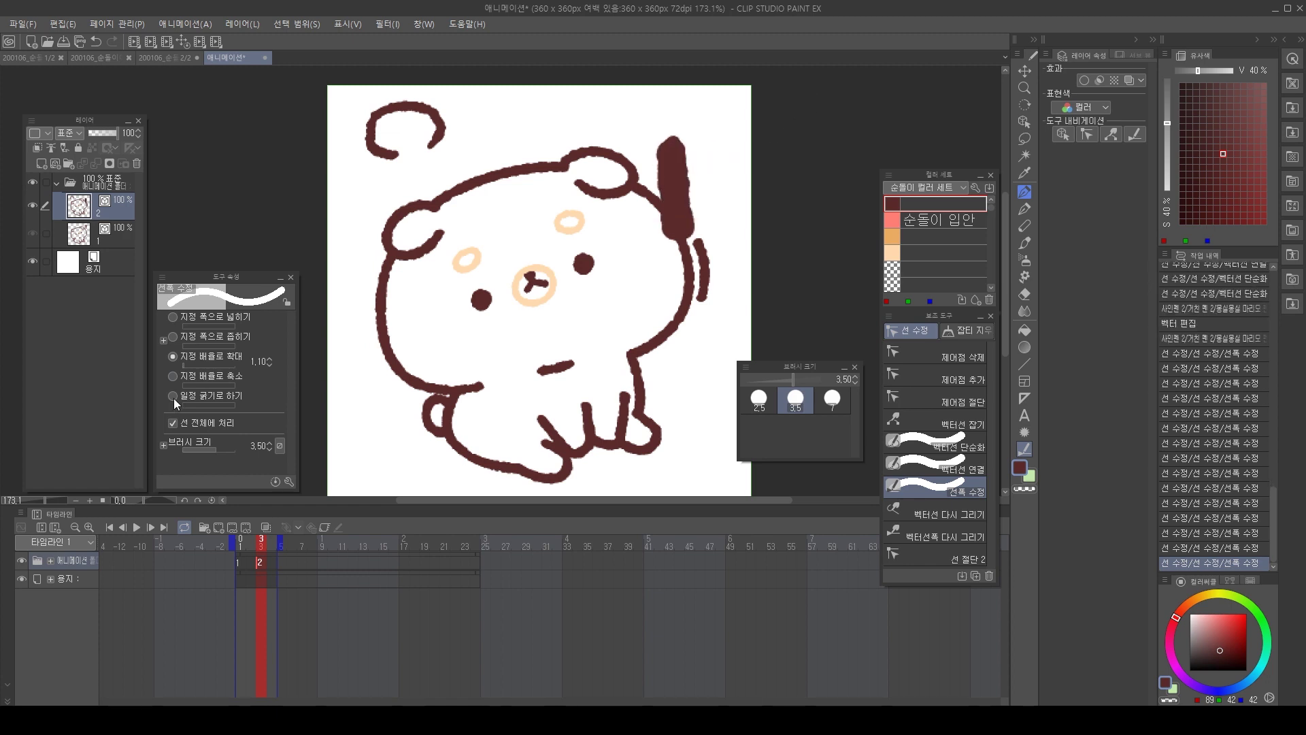
# Narrow the thick line by a specified width of 0.10, and reset the whole line to a constant thickness of 3.50.
pyautogui.click(239, 334)
pyautogui.moveTo(655, 153); pyautogui.dragTo(710, 155)
pyautogui.moveTo(654, 158); pyautogui.dragTo(719, 156)
pyautogui.moveTo(657, 160); pyautogui.dragTo(723, 162)
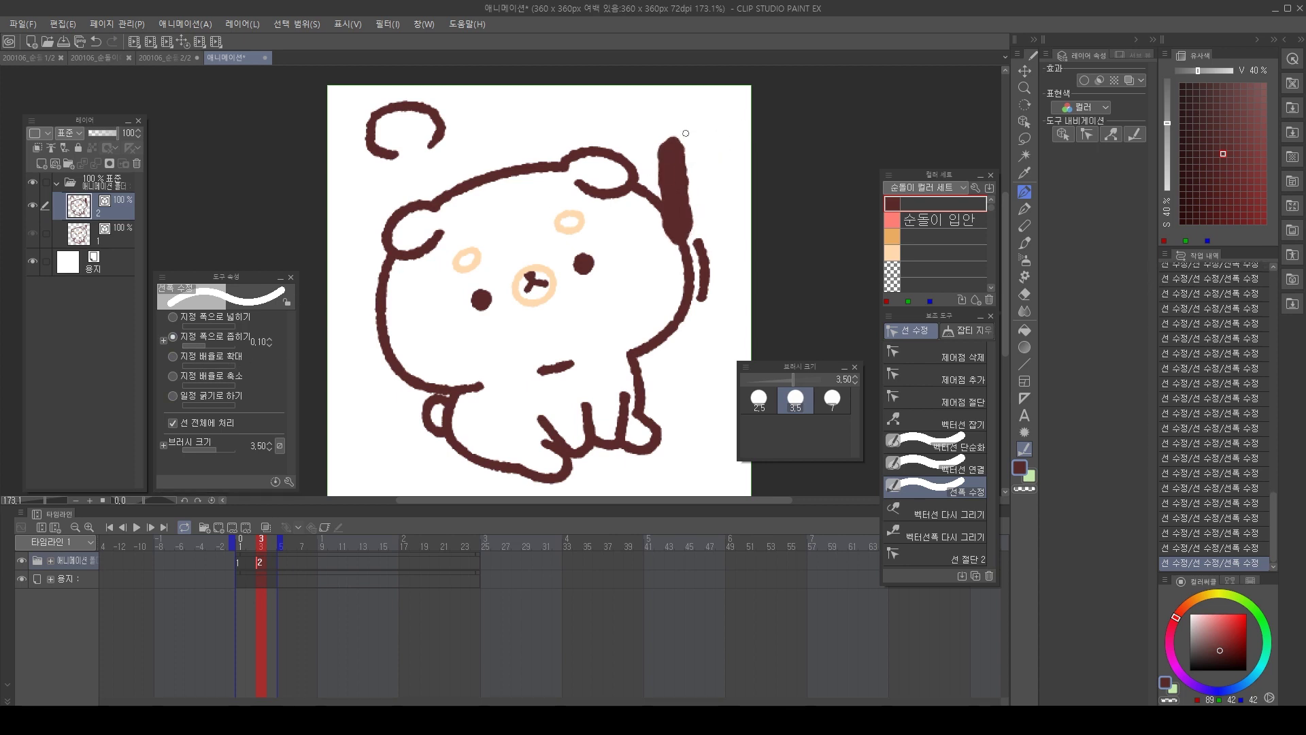
pyautogui.click(232, 395)
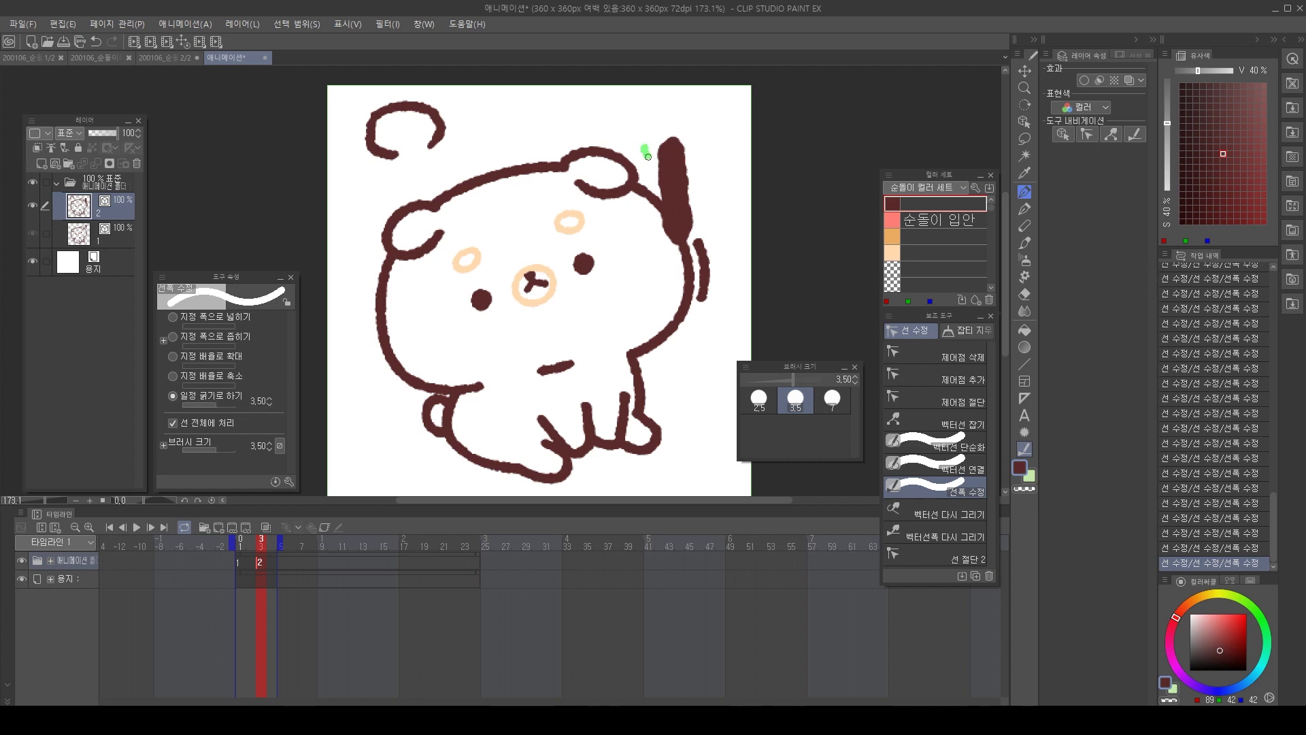
pyautogui.moveTo(648, 156)
pyautogui.mouseDown()
pyautogui.moveTo(738, 171)
pyautogui.moveTo(685, 165)
pyautogui.mouseUp()
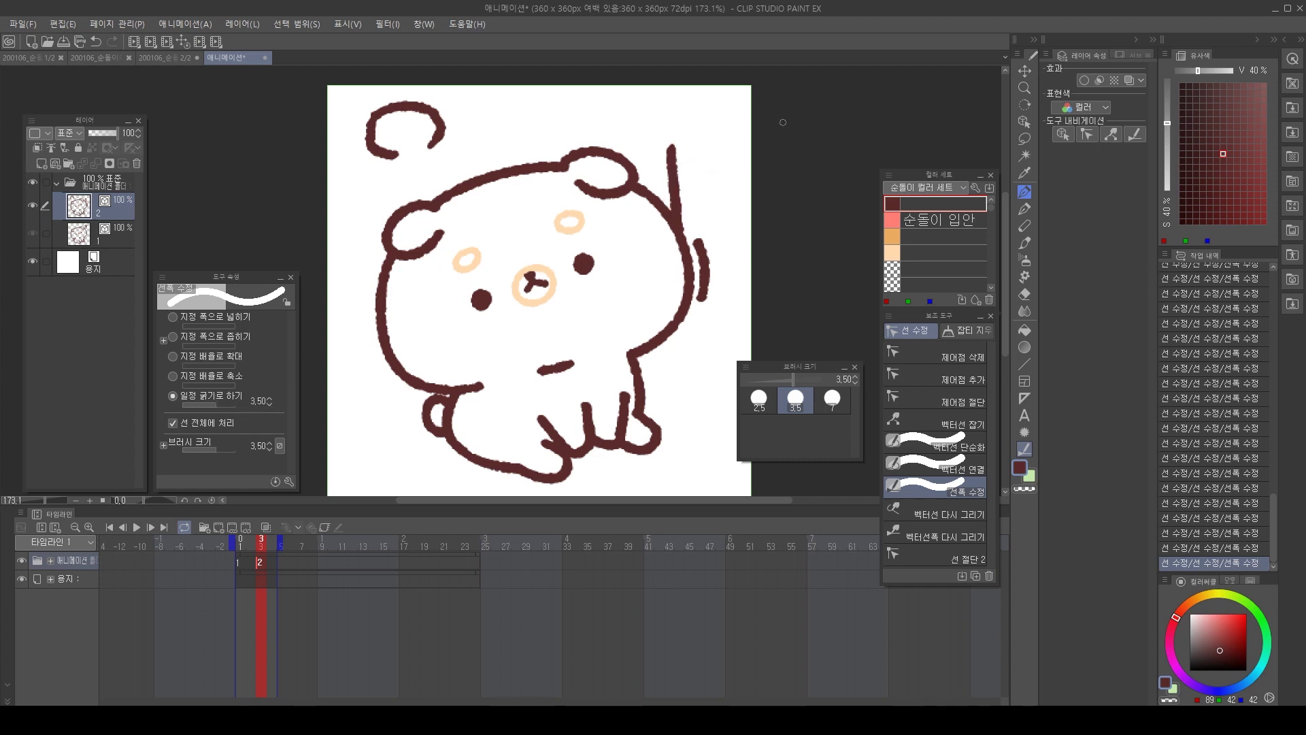
# Turn off whole-line processing and widen only the middle of the near-vertical line by scaling up its width by 1.10.
pyautogui.click(174, 421)
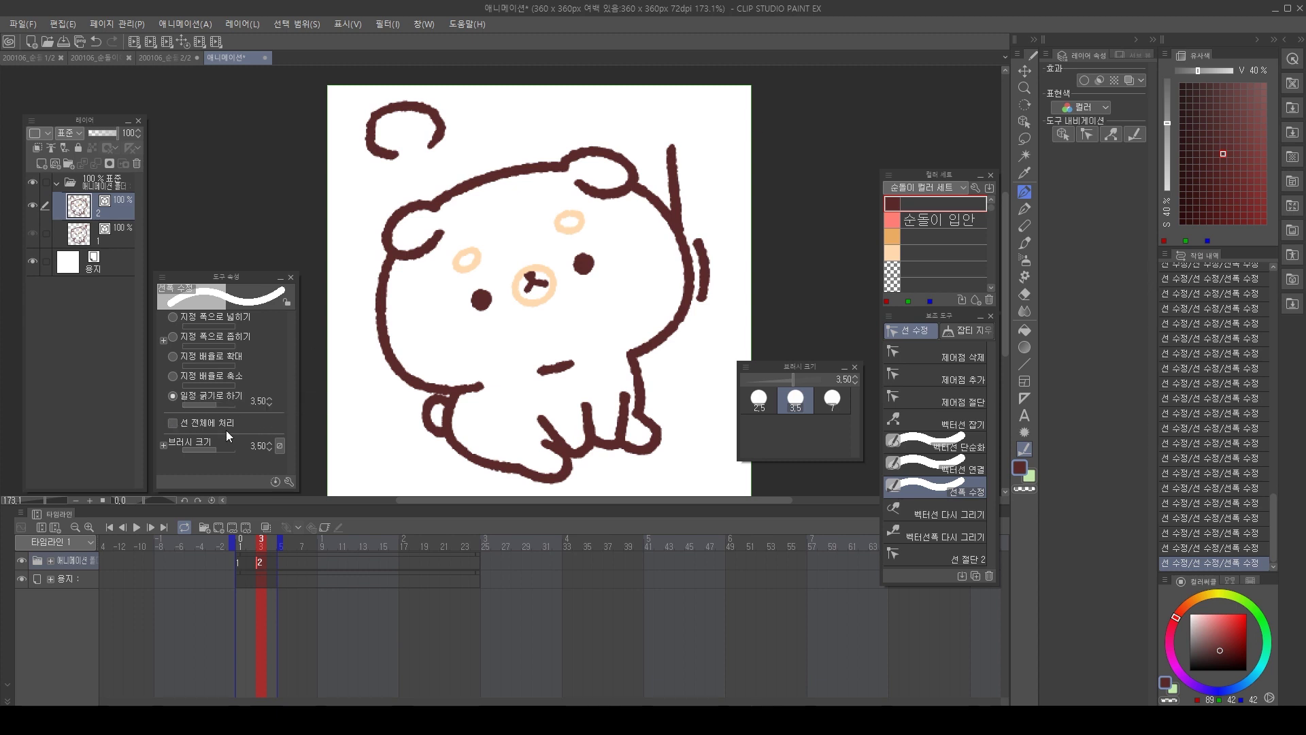
pyautogui.click(173, 422)
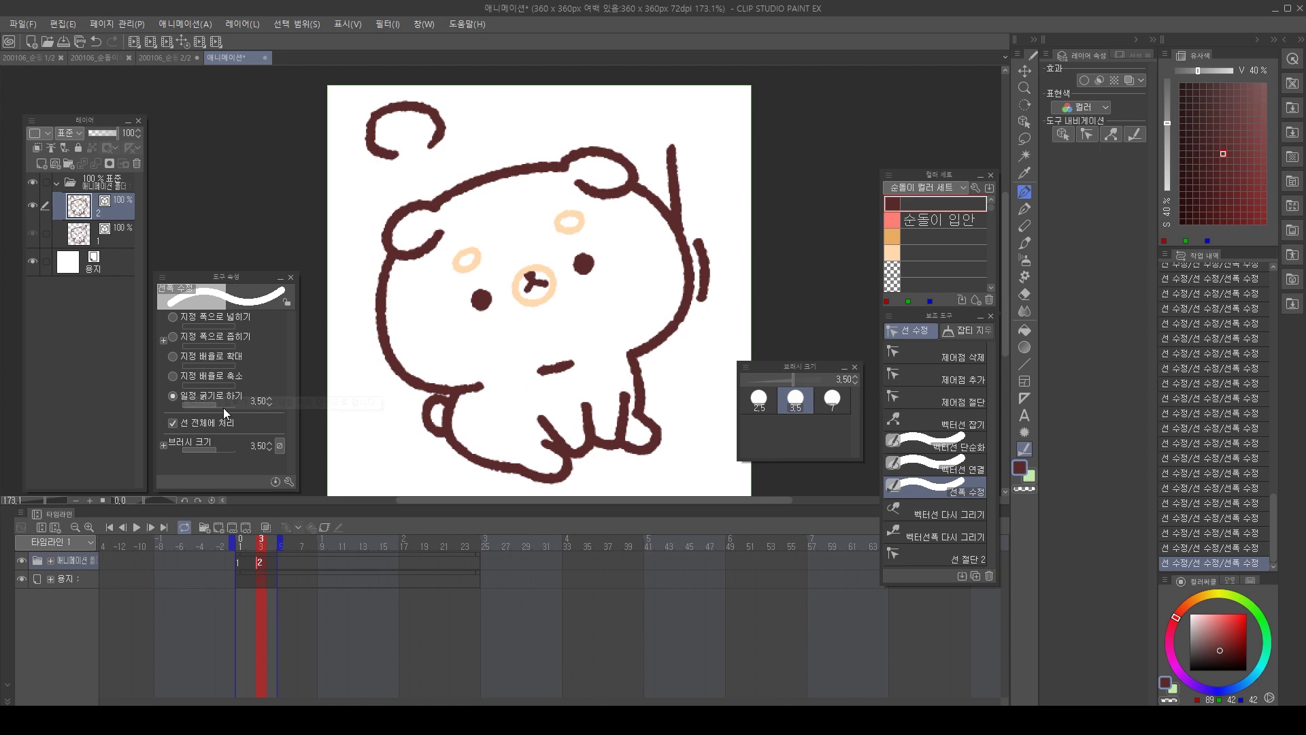
pyautogui.click(173, 422)
pyautogui.click(231, 356)
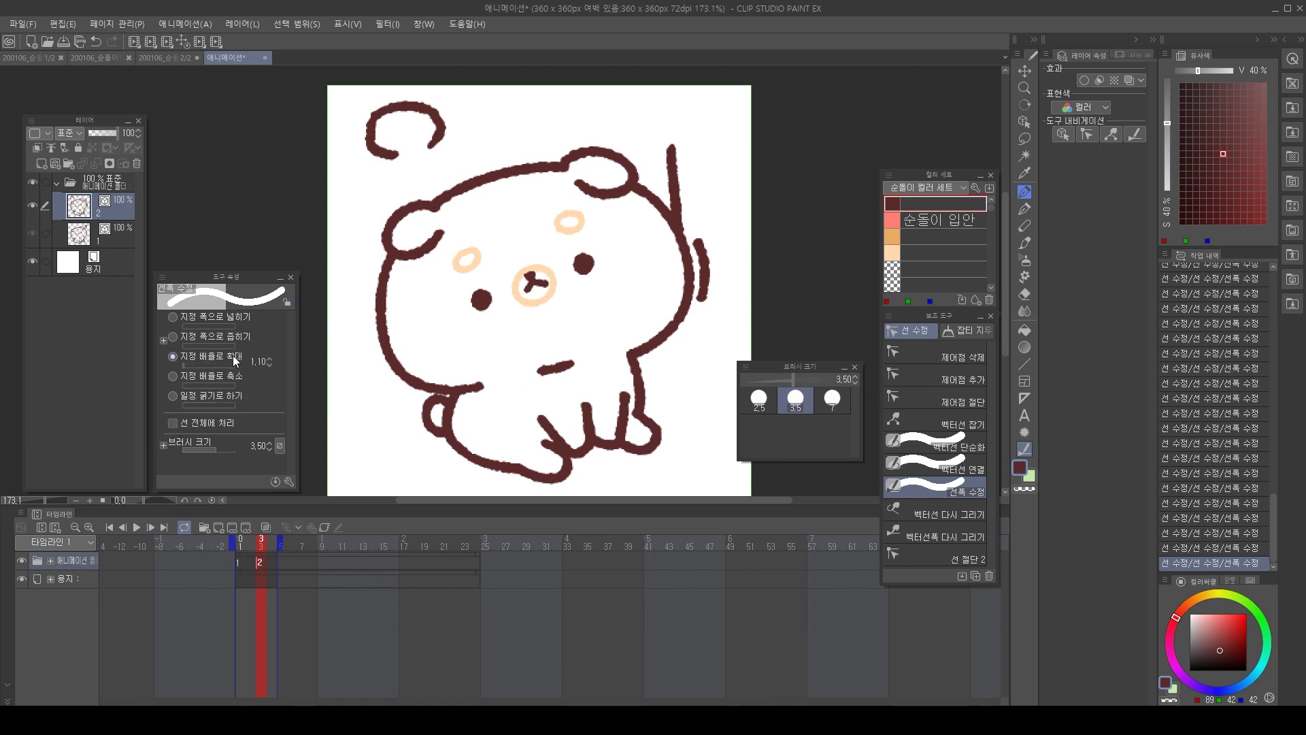
pyautogui.moveTo(678, 178)
pyautogui.mouseDown()
pyautogui.moveTo(673, 164)
pyautogui.moveTo(663, 179)
pyautogui.moveTo(688, 181)
pyautogui.moveTo(768, 149)
pyautogui.mouseUp()
pyautogui.moveTo(655, 177)
pyautogui.mouseDown()
pyautogui.moveTo(707, 180)
pyautogui.moveTo(693, 155)
pyautogui.moveTo(736, 151)
pyautogui.moveTo(687, 145)
pyautogui.moveTo(673, 158)
pyautogui.mouseUp()
# Try to move the middle of the bulging line outward with the Object tool, and undo the edit.
pyautogui.press('o')
pyautogui.click(660, 165)
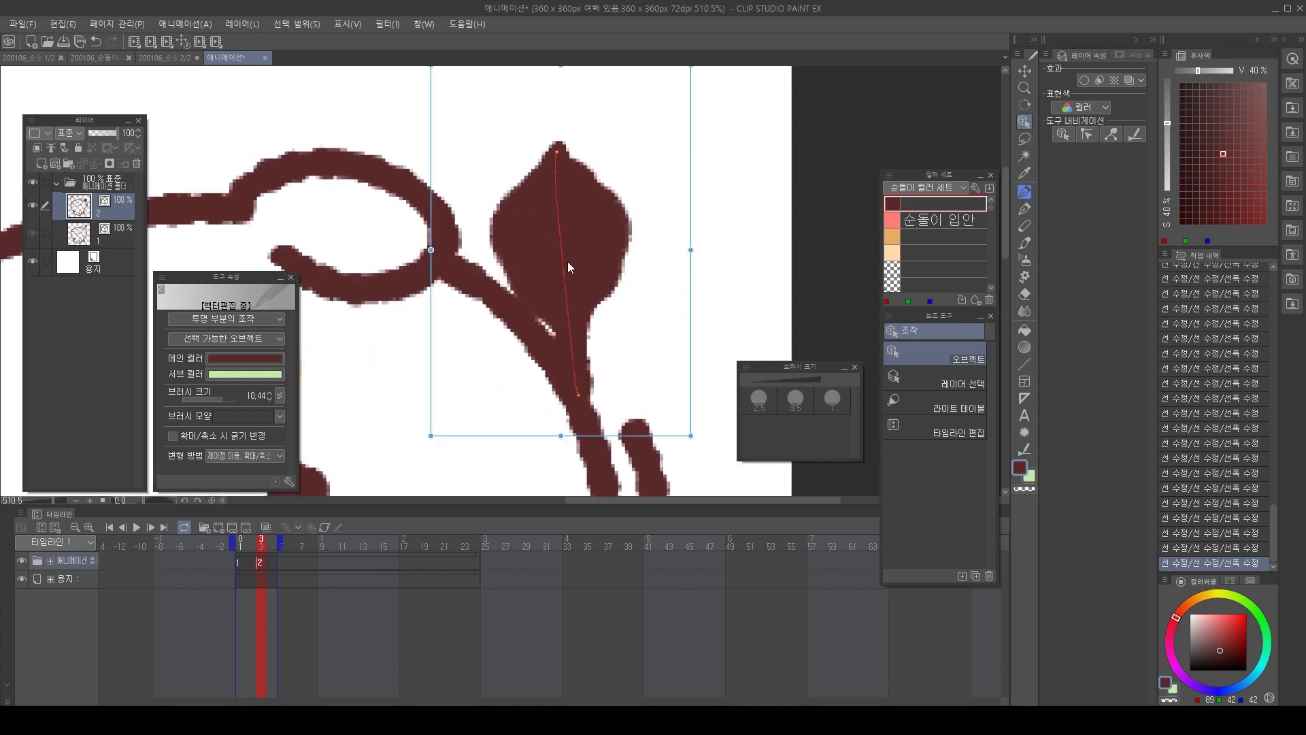
pyautogui.moveTo(563, 273); pyautogui.dragTo(641, 251)
pyautogui.hotkey('ctrl', 'z')
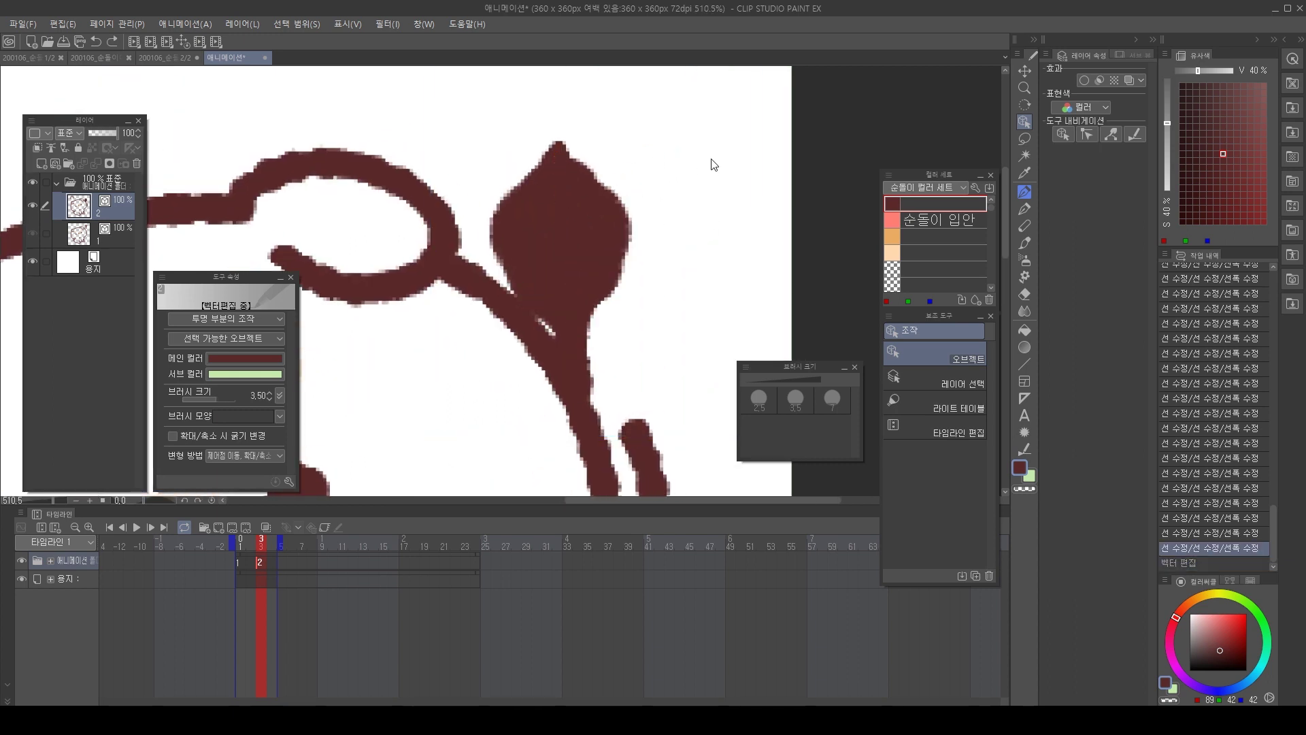
# Select the bulging line above the head with the Object tool and delete it.
pyautogui.moveTo(737, 153); pyautogui.dragTo(692, 188)
pyautogui.click(652, 179)
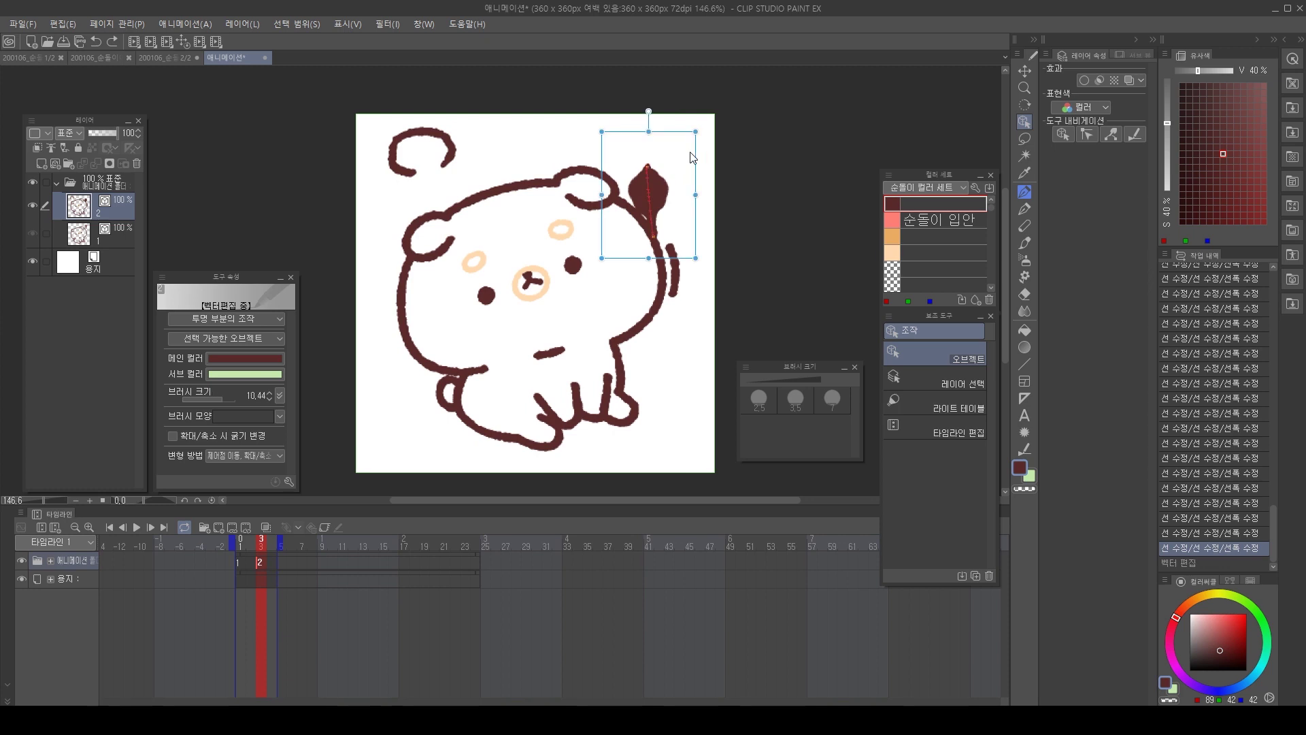
pyautogui.moveTo(789, 107); pyautogui.dragTo(759, 120)
pyautogui.press('Delete')
pyautogui.moveTo(639, 172); pyautogui.dragTo(687, 108)
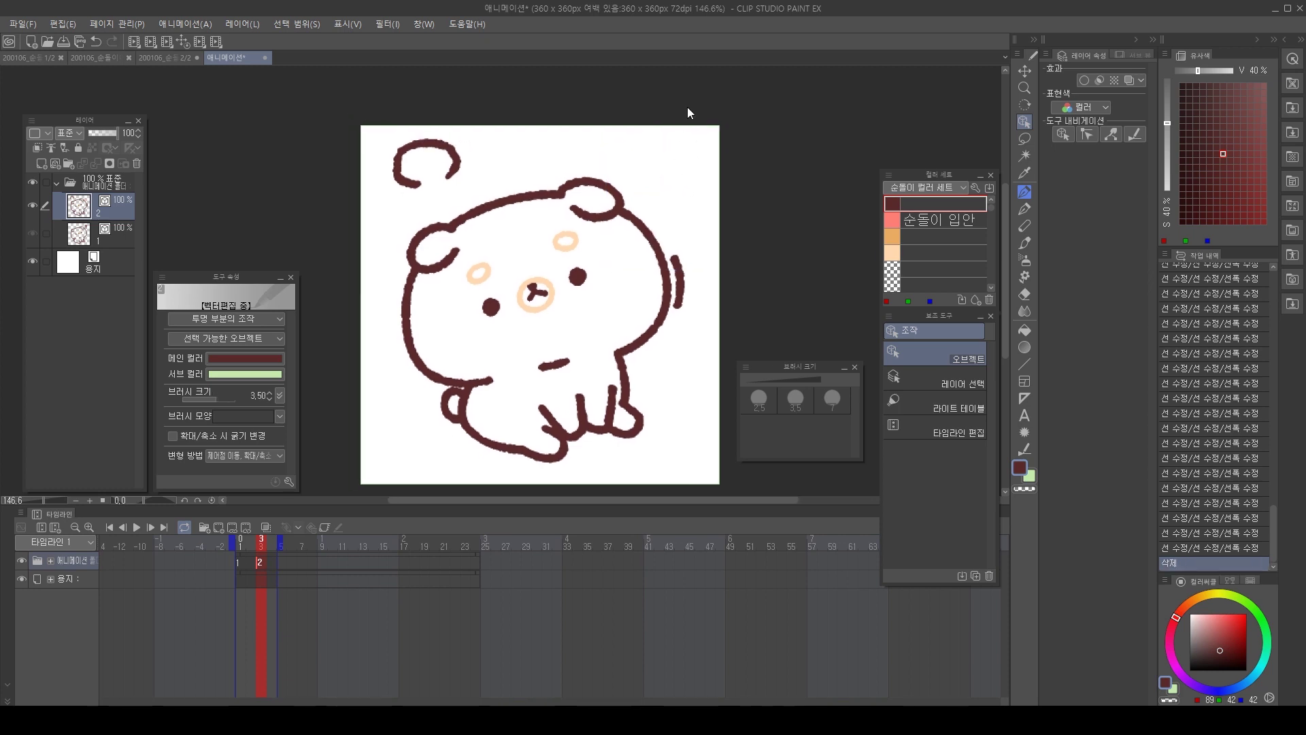
# Draw a short slanted line beside the ear with the 3.50 Marimo Pen, select it with the Object tool, and delete it.
pyautogui.moveTo(669, 154); pyautogui.dragTo(677, 214)
pyautogui.hotkey('ctrl', 'z')
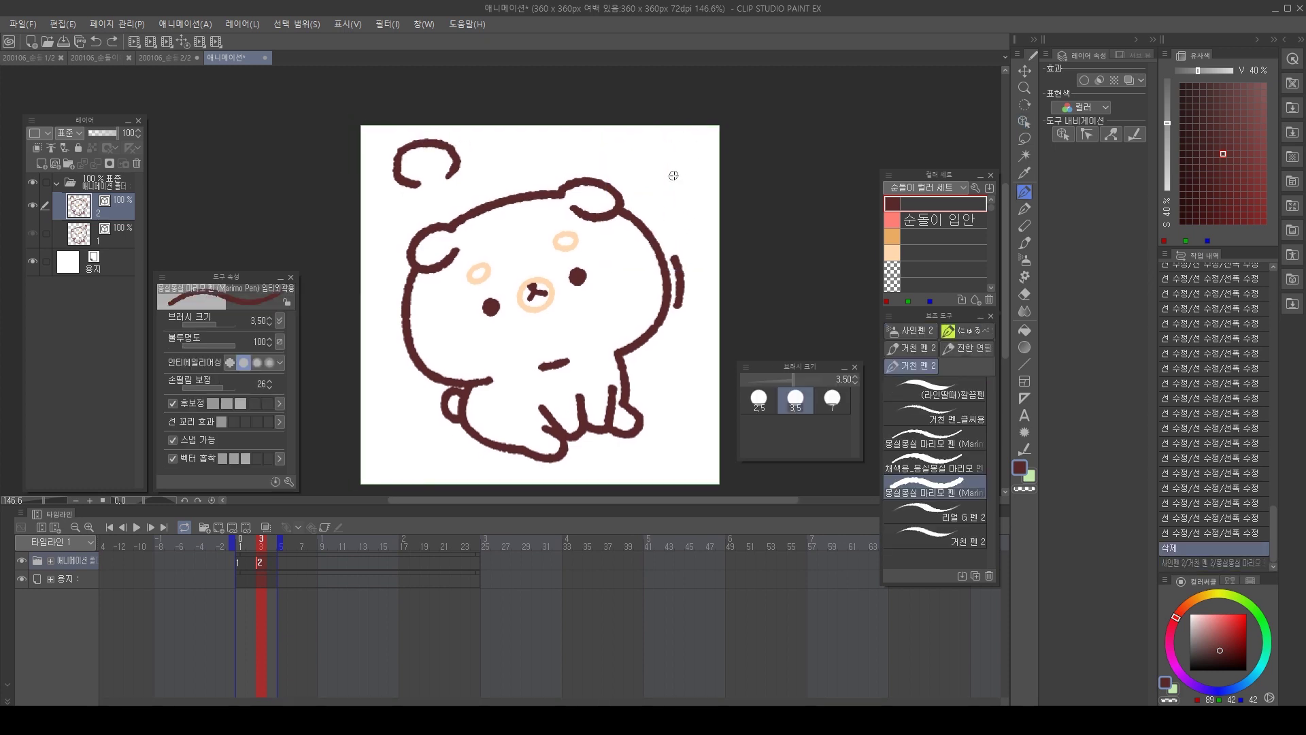
pyautogui.hotkey('ctrl', 'y')
pyautogui.hotkey('ctrl', 'z')
pyautogui.hotkey('ctrl', 'y')
pyautogui.press('o')
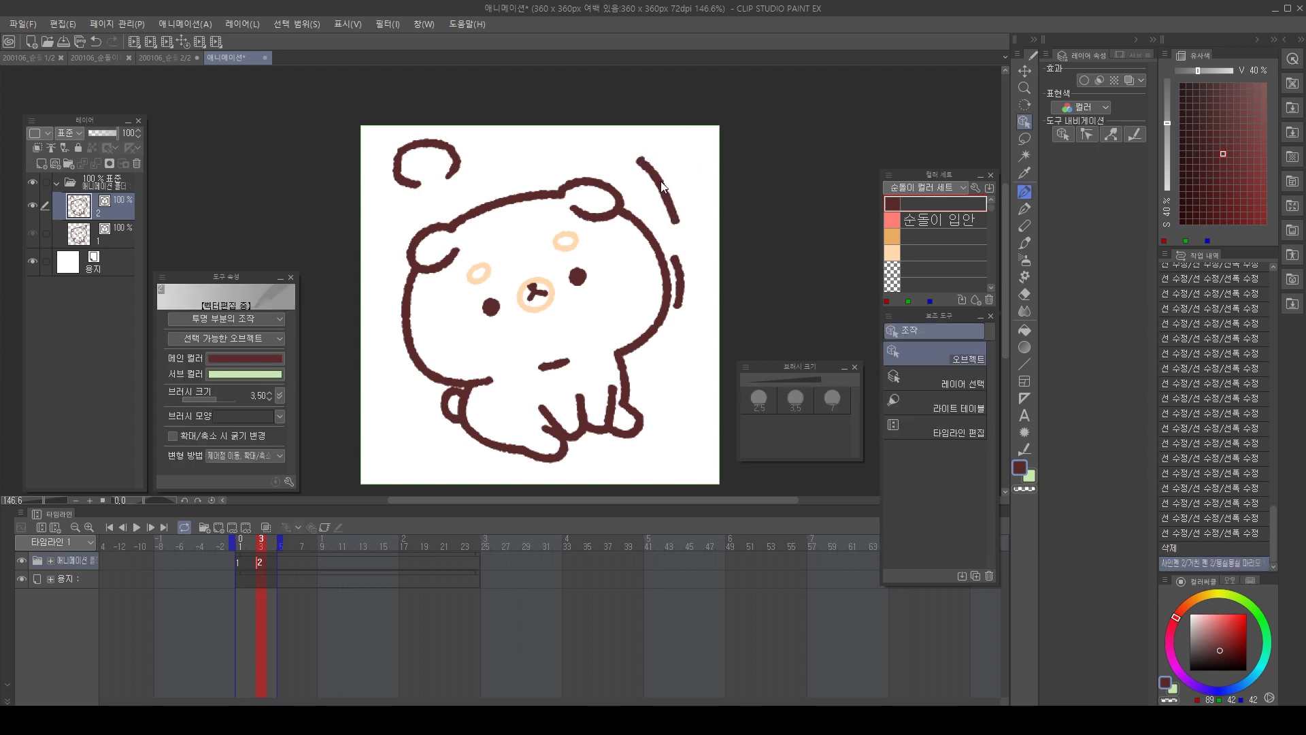
pyautogui.moveTo(642, 300); pyautogui.dragTo(572, 332)
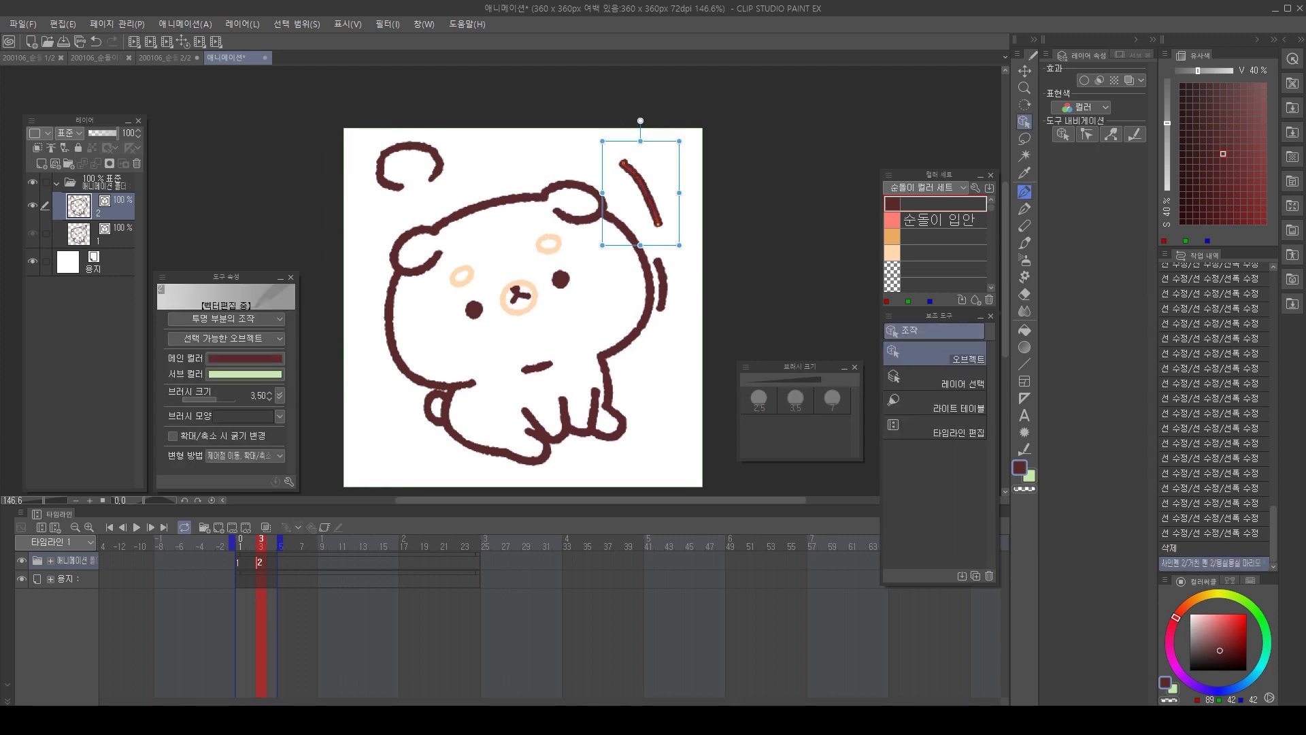
pyautogui.press('y')
pyautogui.press('o')
pyautogui.click(640, 192)
pyautogui.press('Delete')
# Draw a small square above the head with the 2.50 Marimo Pen and a small circle below it at 3.50.
pyautogui.press('p')
pyautogui.moveTo(610, 150)
pyautogui.mouseDown()
pyautogui.moveTo(614, 172)
pyautogui.moveTo(672, 188)
pyautogui.moveTo(648, 236)
pyautogui.moveTo(662, 206)
pyautogui.mouseUp()
pyautogui.click(795, 397)
pyautogui.moveTo(736, 134); pyautogui.dragTo(708, 155)
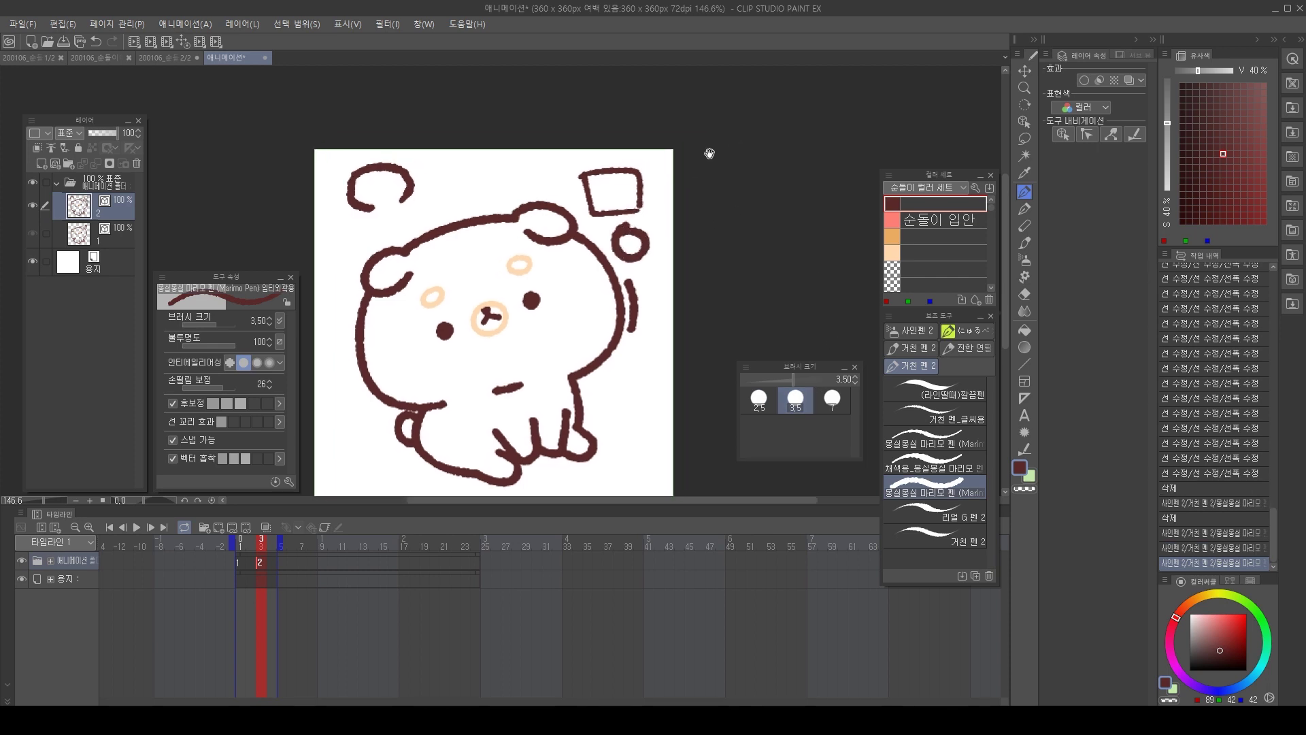
# Select the square and the circle one at a time with the Object tool to compare their brush sizes.
pyautogui.keyDown('ctrl'); pyautogui.click(639, 199); pyautogui.keyUp('ctrl')
pyautogui.click(645, 249)
pyautogui.click(641, 179)
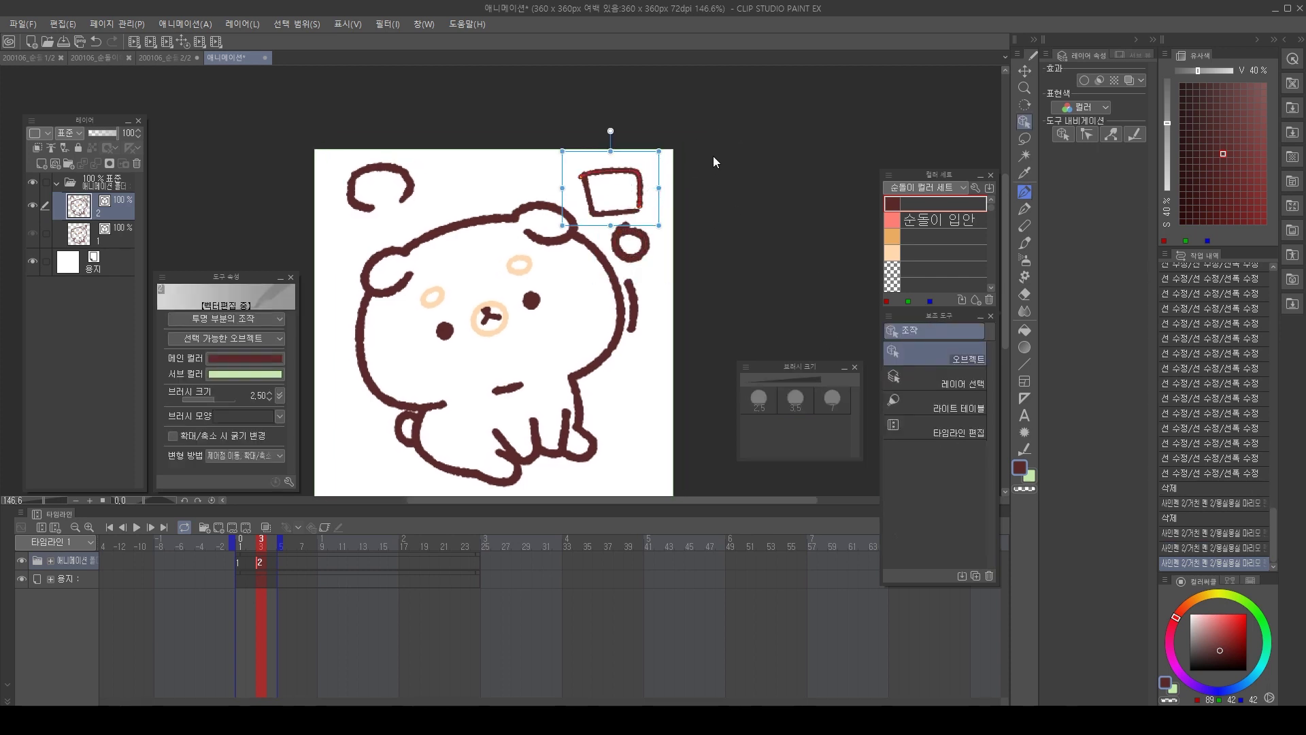
pyautogui.click(713, 156)
pyautogui.click(585, 185)
pyautogui.click(601, 213)
pyautogui.click(703, 134)
# Select the square and the circle together with an area selection of the Object tool, and delete both.
pyautogui.moveTo(667, 150); pyautogui.dragTo(606, 246)
pyautogui.click(658, 155)
pyautogui.moveTo(657, 153); pyautogui.dragTo(615, 237)
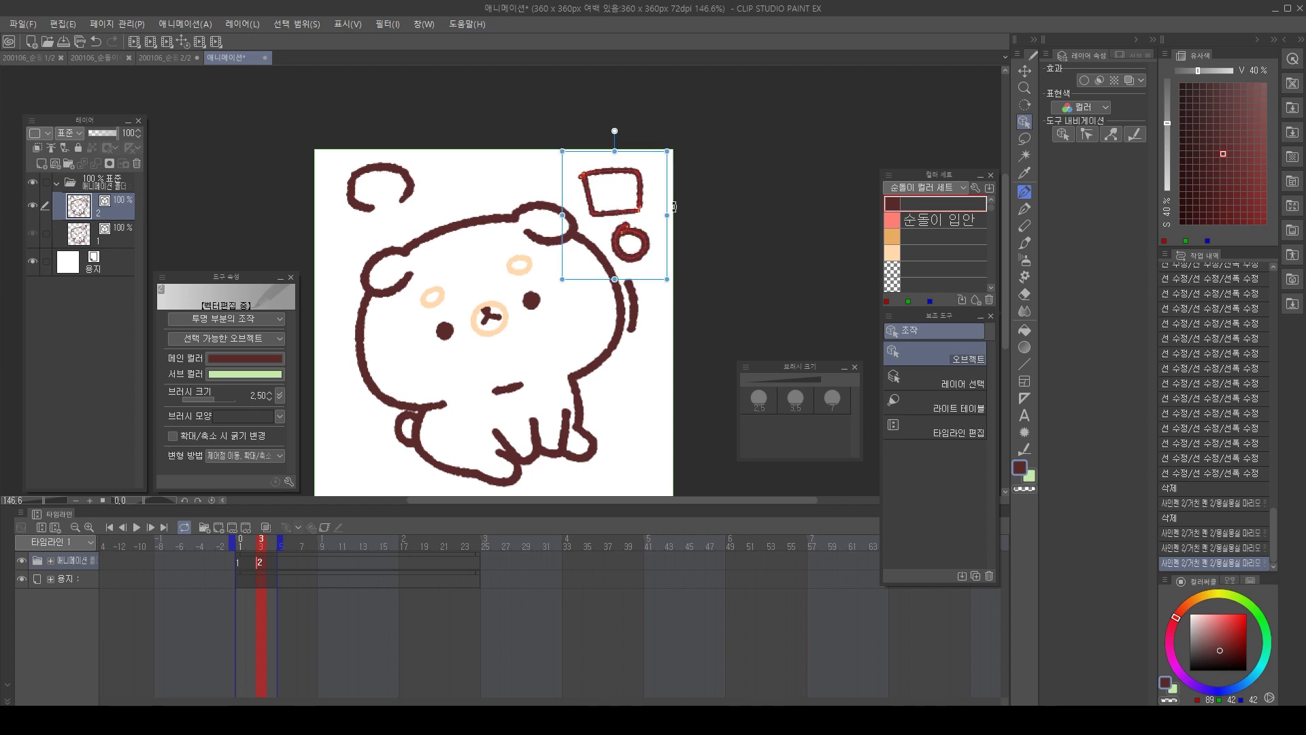
pyautogui.press('Delete')
# Delete the short curved line beside the head and the ear-like practice shape in the canvas corner.
pyautogui.click(637, 299)
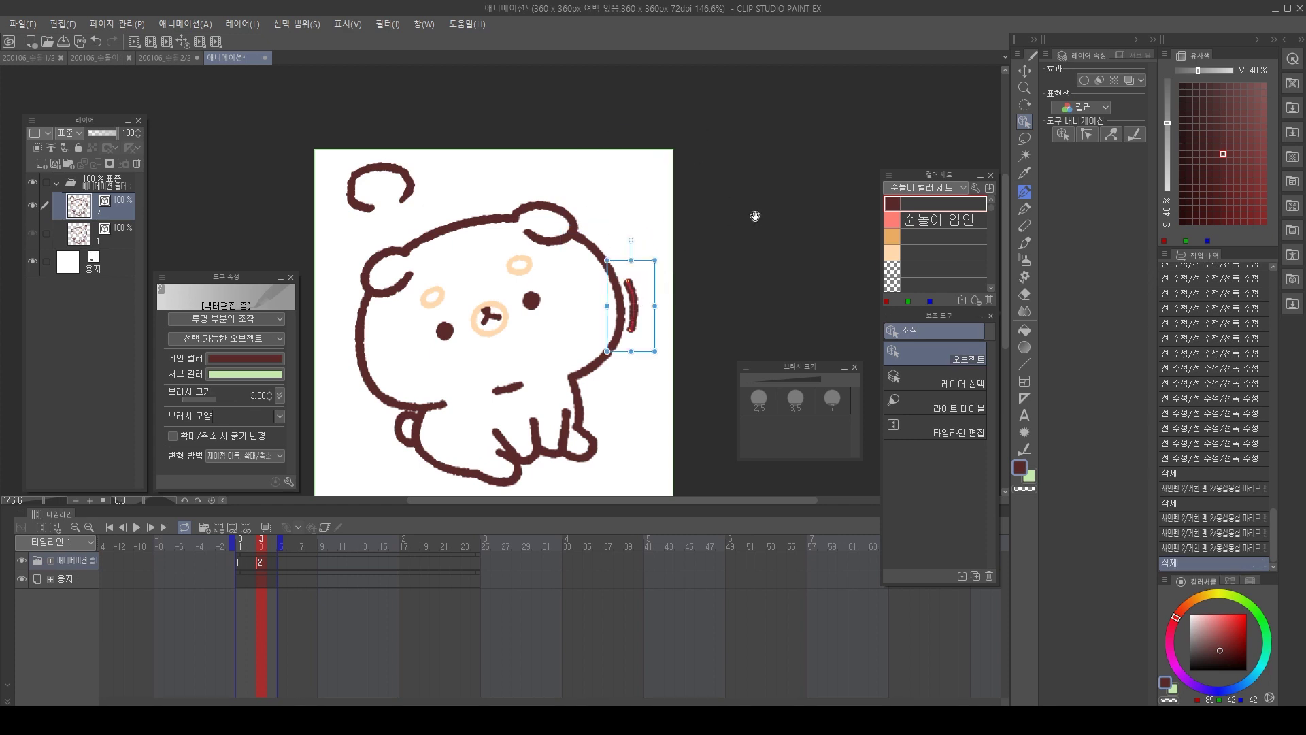
pyautogui.moveTo(723, 207); pyautogui.dragTo(776, 186)
pyautogui.press('Delete')
pyautogui.moveTo(683, 140); pyautogui.dragTo(708, 151)
pyautogui.moveTo(513, 125); pyautogui.dragTo(418, 197)
pyautogui.press('Delete')
pyautogui.moveTo(748, 219); pyautogui.dragTo(710, 204)
# Return to the line correction tools and flip between the two cels, stopping on cel 1.
pyautogui.click(1024, 191)
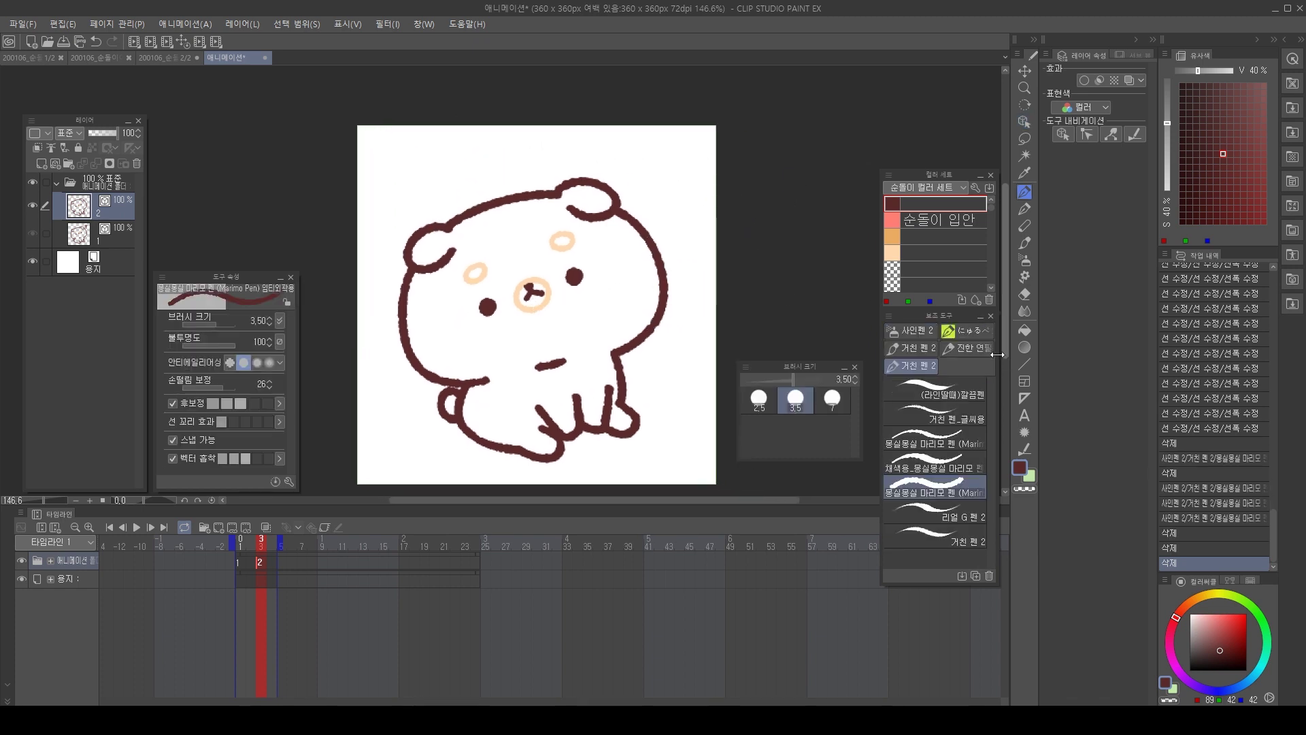
pyautogui.press('y')
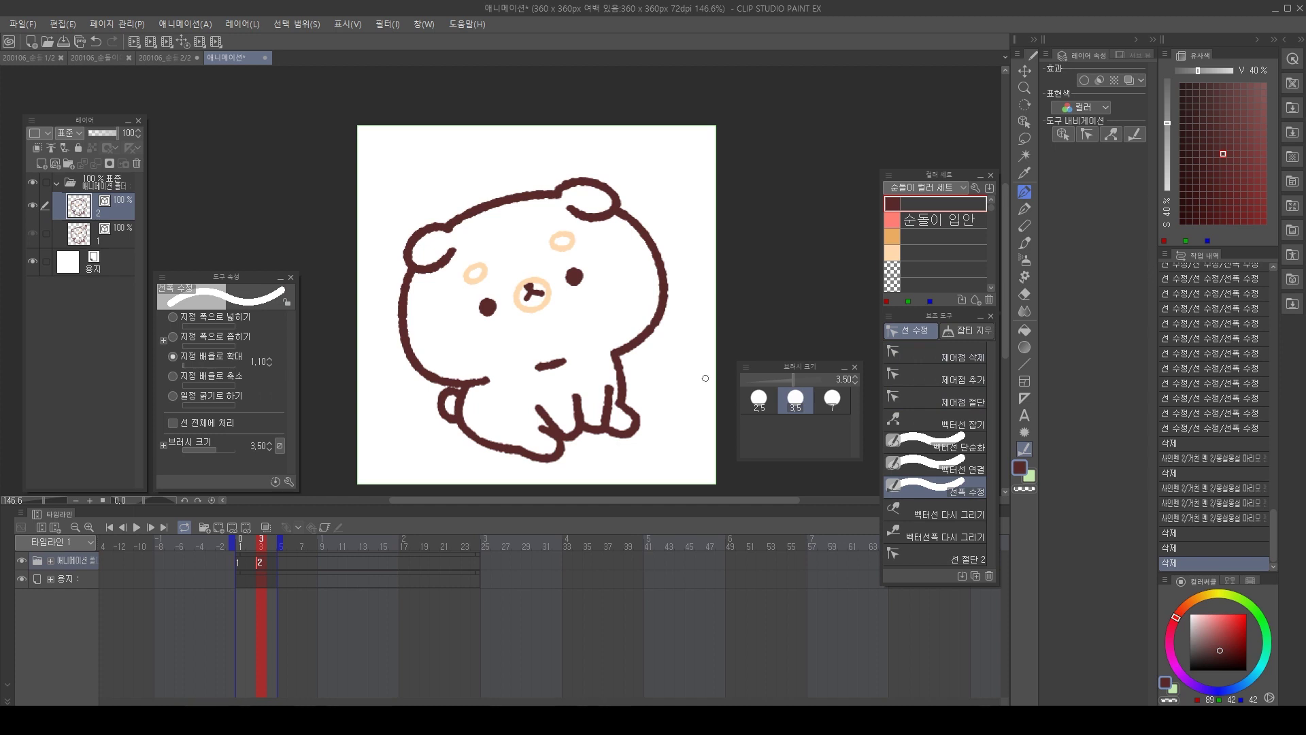
pyautogui.hotkey('alt', '[')
pyautogui.hotkey('alt', ']')
pyautogui.hotkey('alt', '[')
pyautogui.hotkey('alt', ']')
pyautogui.hotkey('alt', '[')
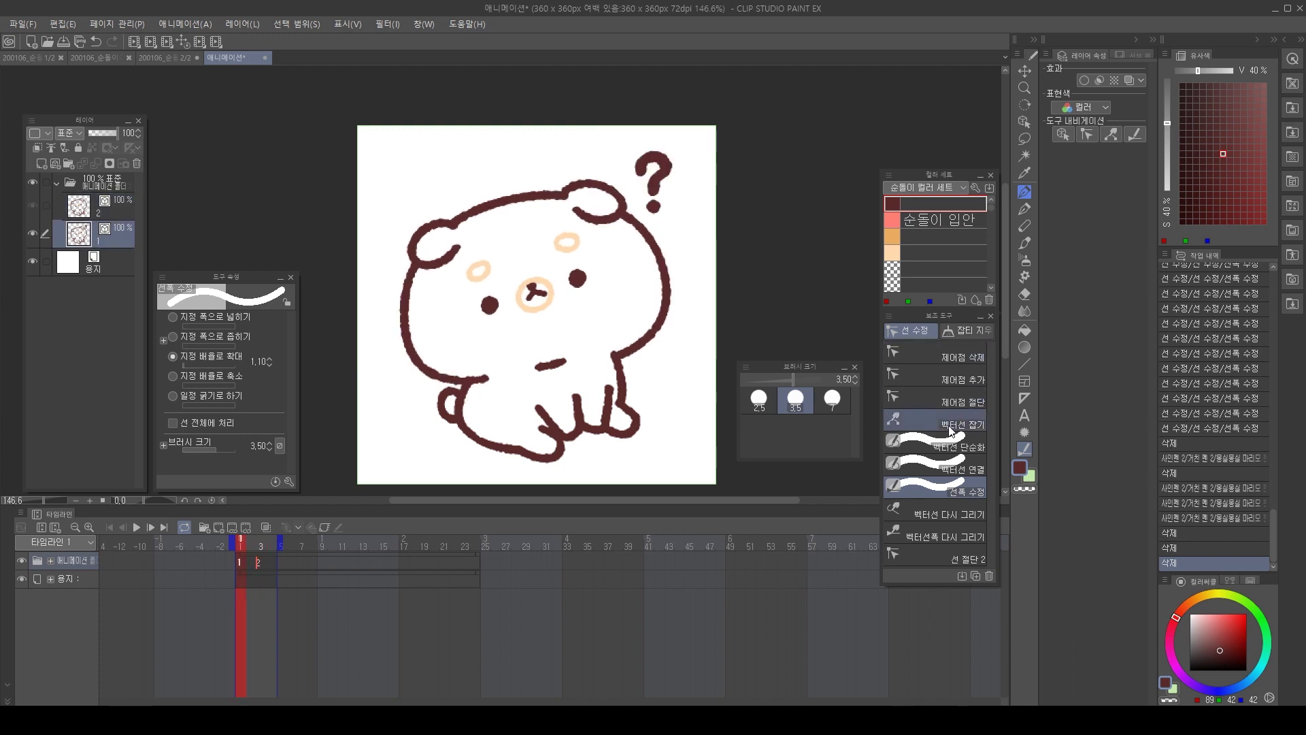
# Switch to the Pinch vector line tool among the line correction tools, with an effect range of 15.0.
pyautogui.click(953, 426)
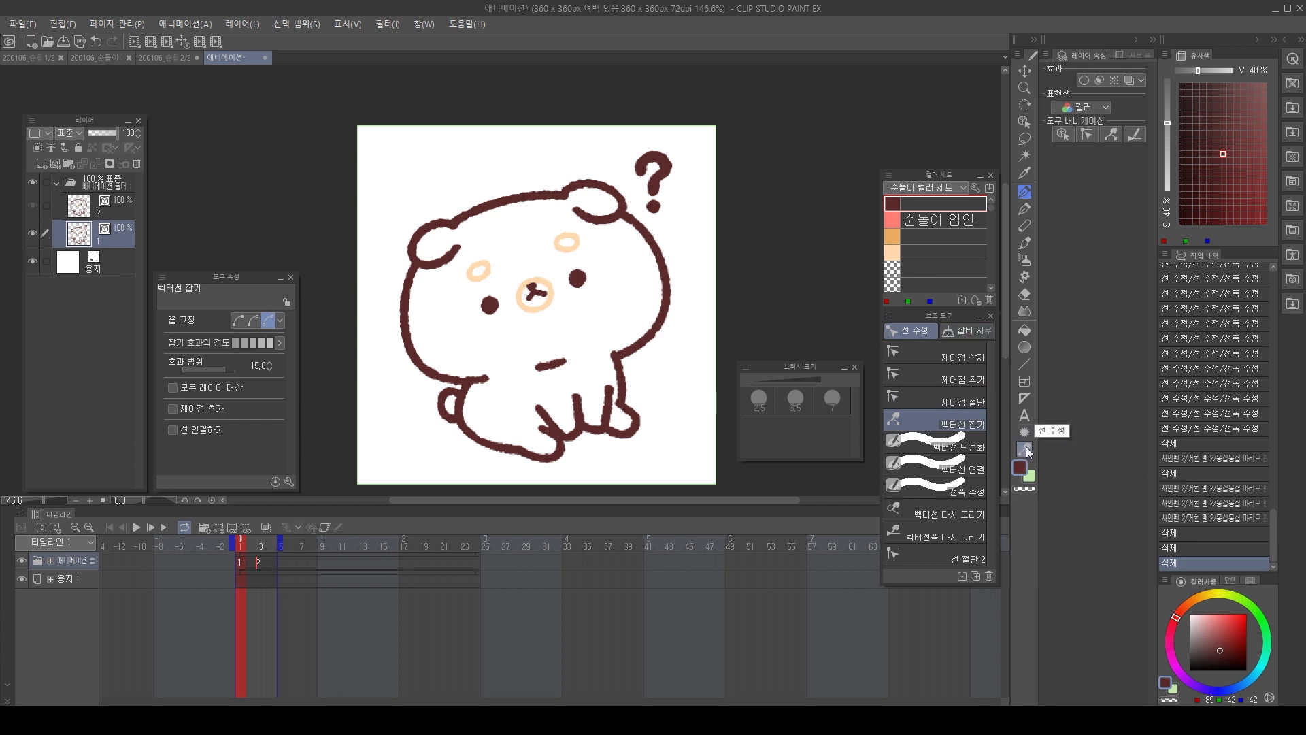
pyautogui.click(966, 403)
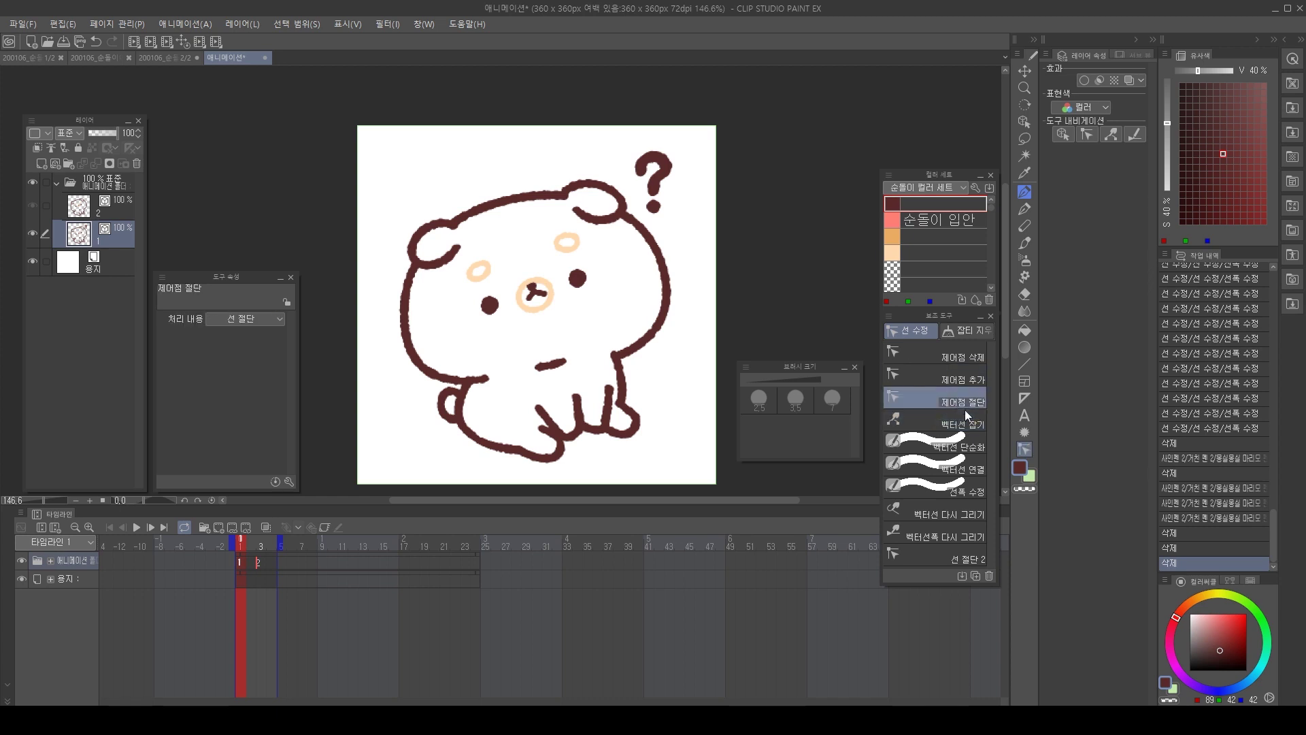
pyautogui.click(962, 419)
pyautogui.moveTo(553, 391); pyautogui.dragTo(611, 375)
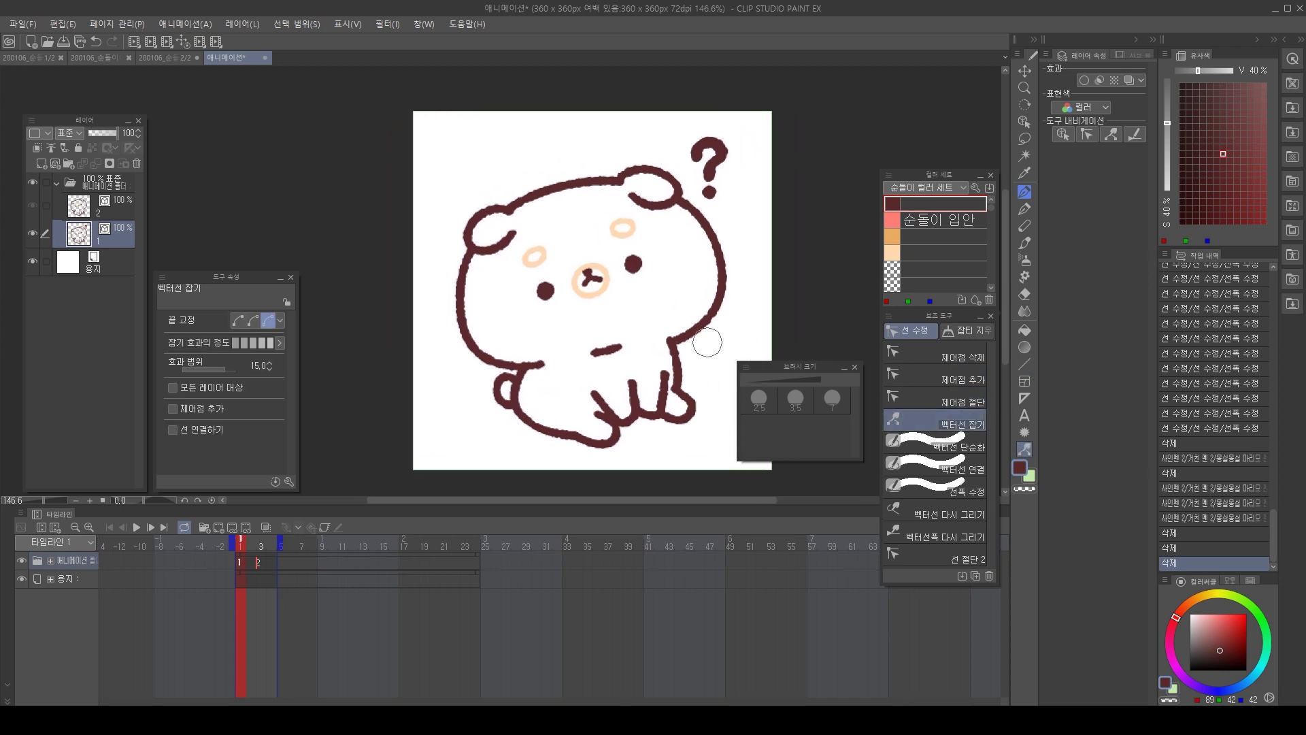
pyautogui.moveTo(680, 330); pyautogui.dragTo(592, 334)
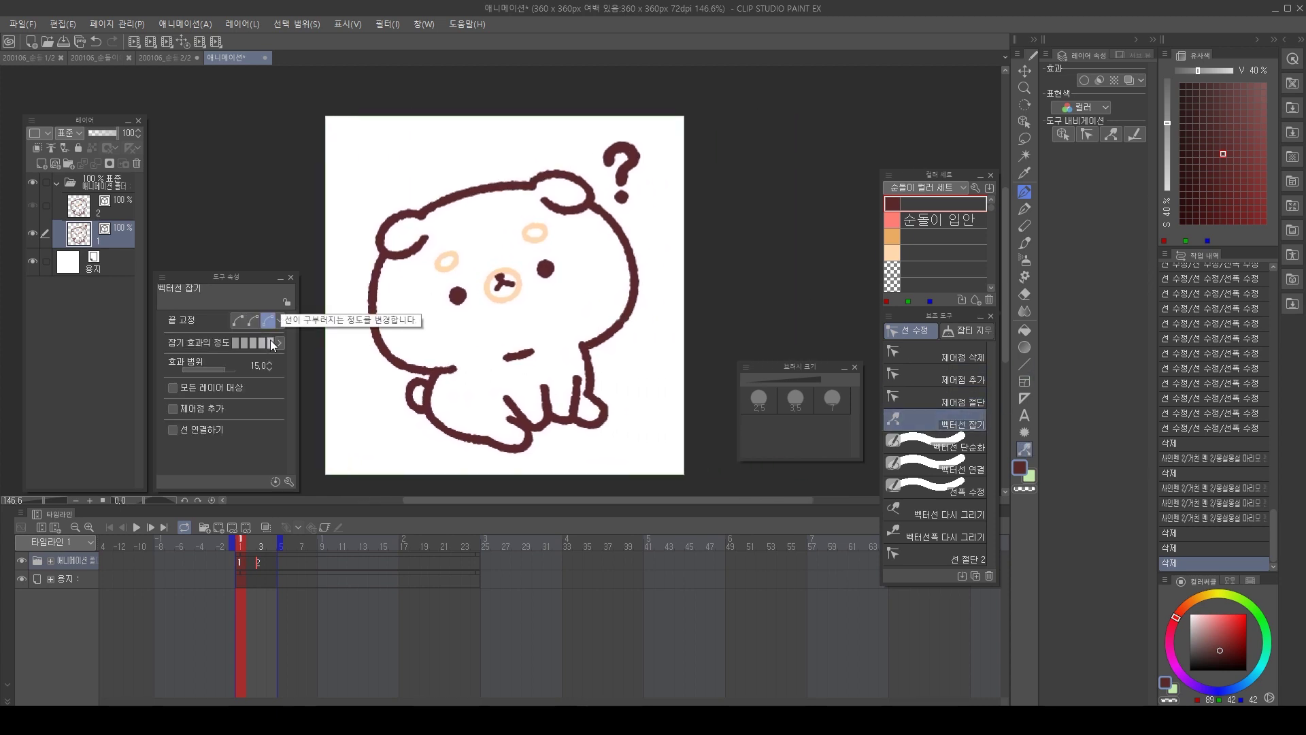
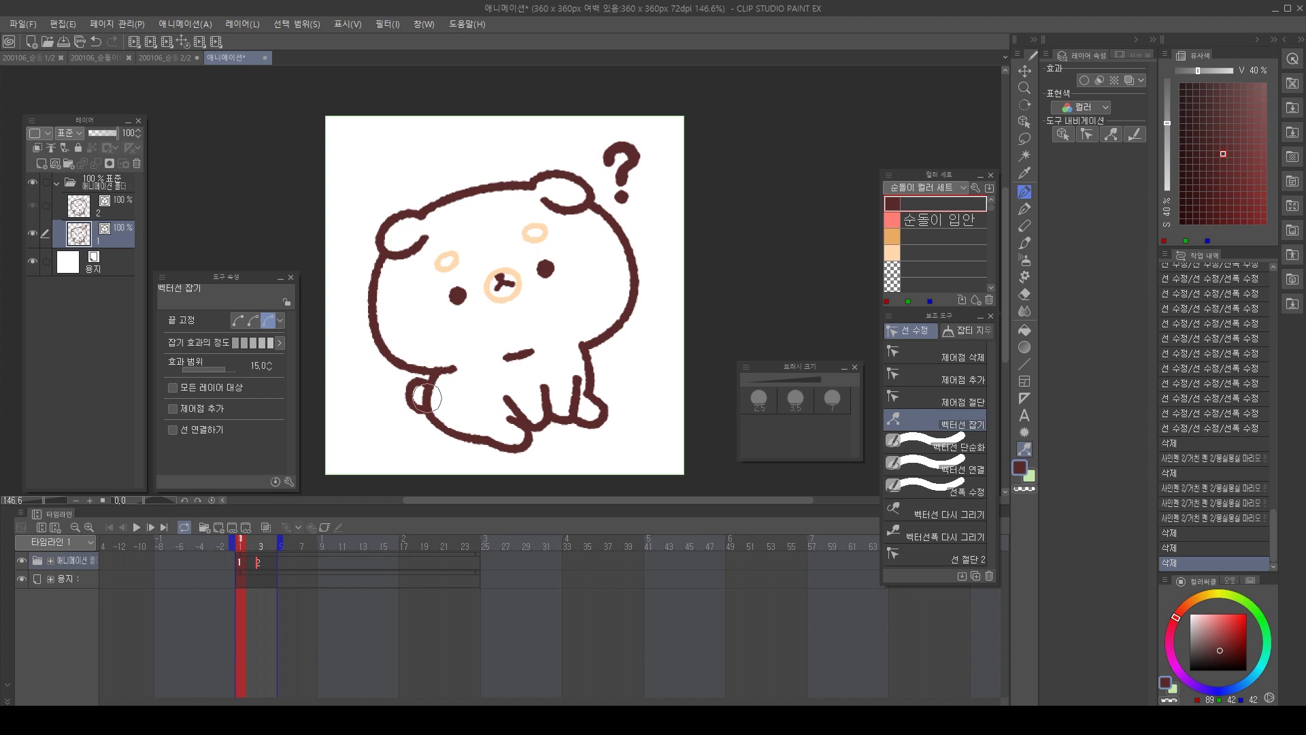
# Pull the outline by the puppy's tail on cel 1 with Pinch vector line, and compare the result using undo and redo.
pyautogui.moveTo(428, 389)
pyautogui.mouseDown()
pyautogui.moveTo(452, 371)
pyautogui.moveTo(439, 432)
pyautogui.mouseUp()
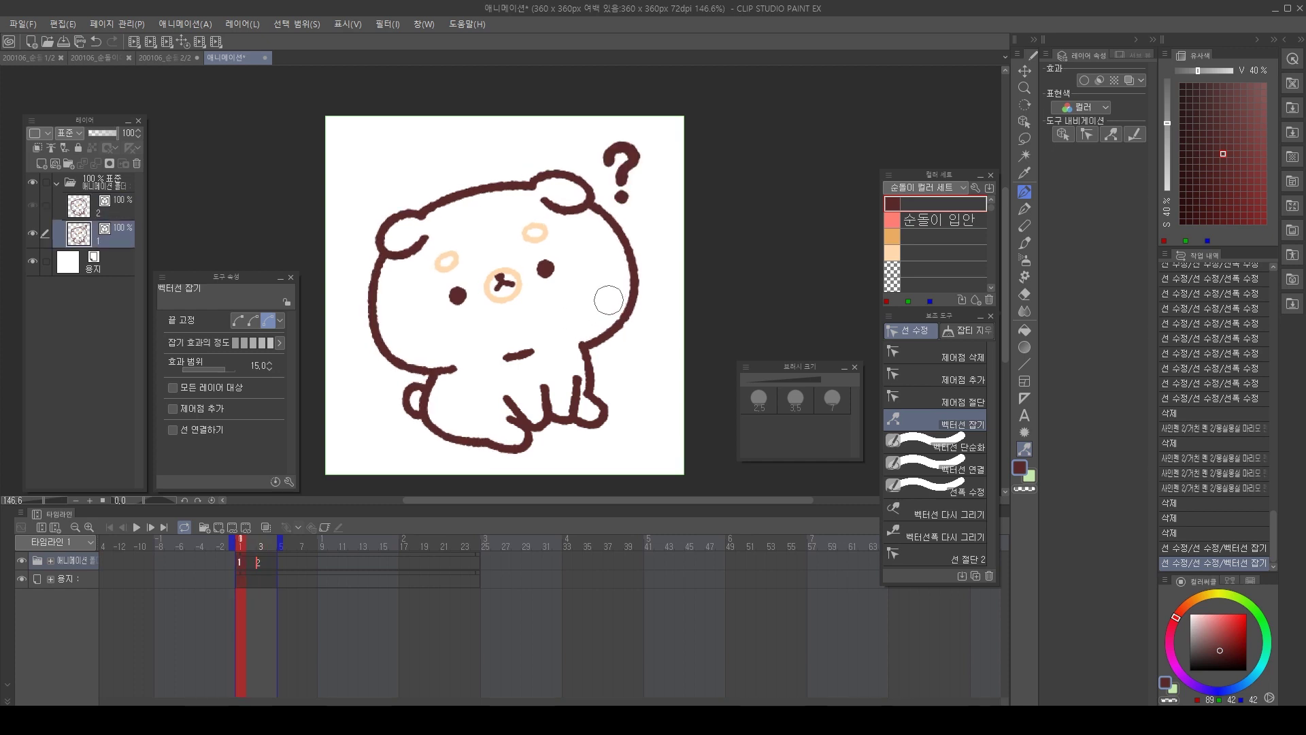
pyautogui.hotkey('ctrl', 'z')
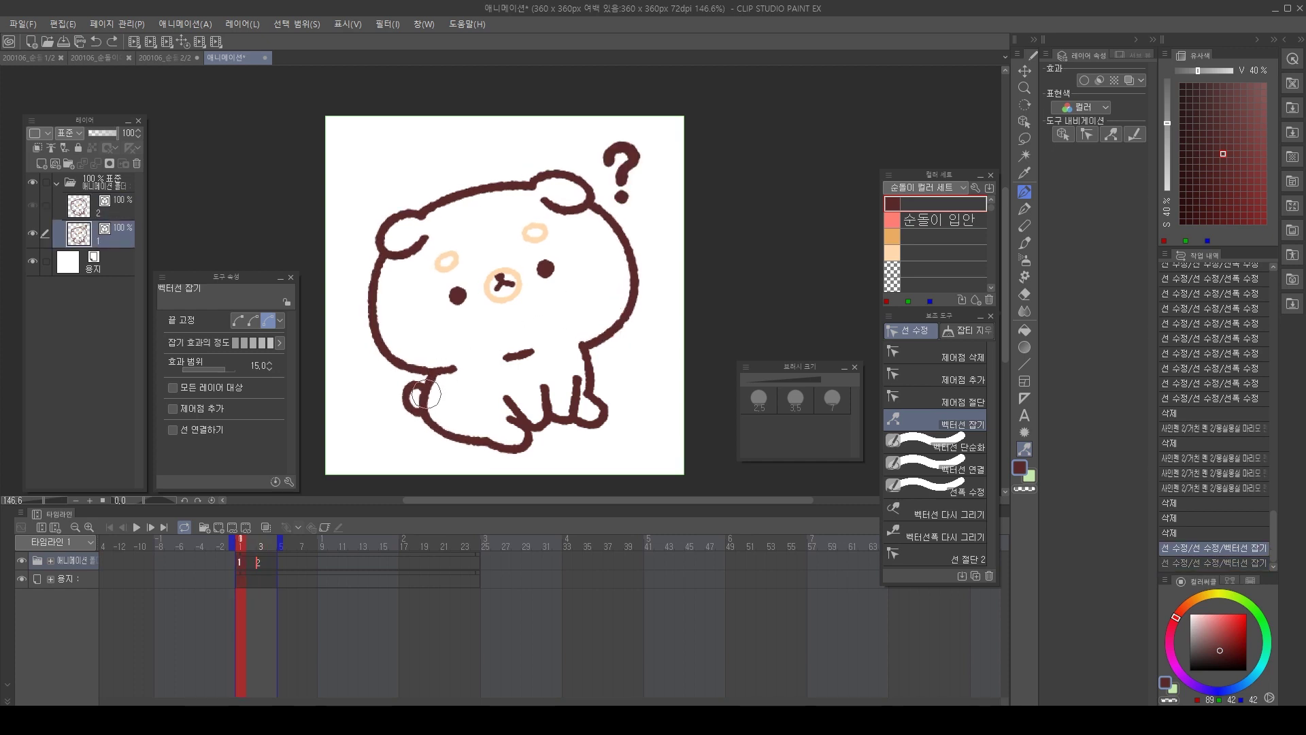
pyautogui.hotkey('ctrl', 'y')
pyautogui.hotkey('ctrl', 'z')
pyautogui.hotkey('ctrl', 'y')
pyautogui.hotkey('ctrl', 'z')
# Lower the pinch effect degree, pinch the line by the tail, and compare the shapes using undo and redo.
pyautogui.click(261, 342)
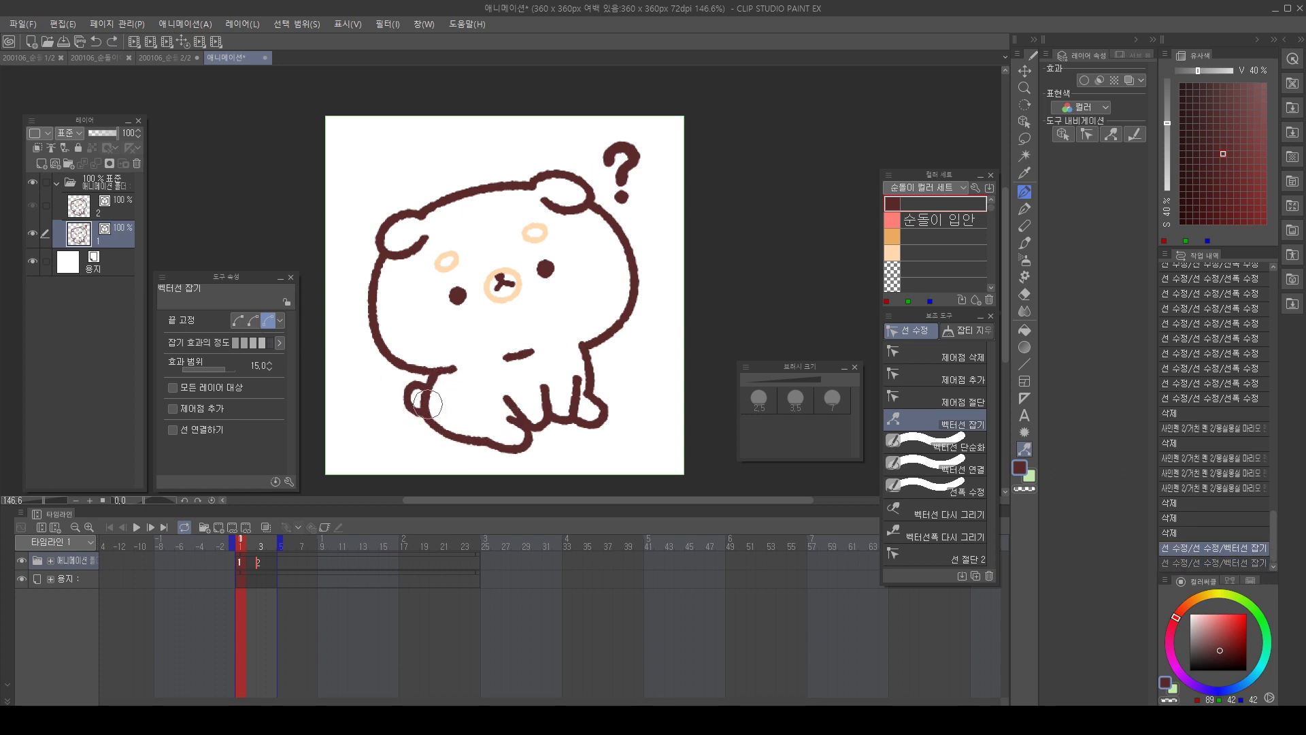
pyautogui.hotkey('ctrl', 'y')
pyautogui.hotkey('ctrl', 'z')
pyautogui.hotkey('ctrl', 'y')
pyautogui.hotkey('ctrl', 'z')
pyautogui.hotkey('ctrl', 'y')
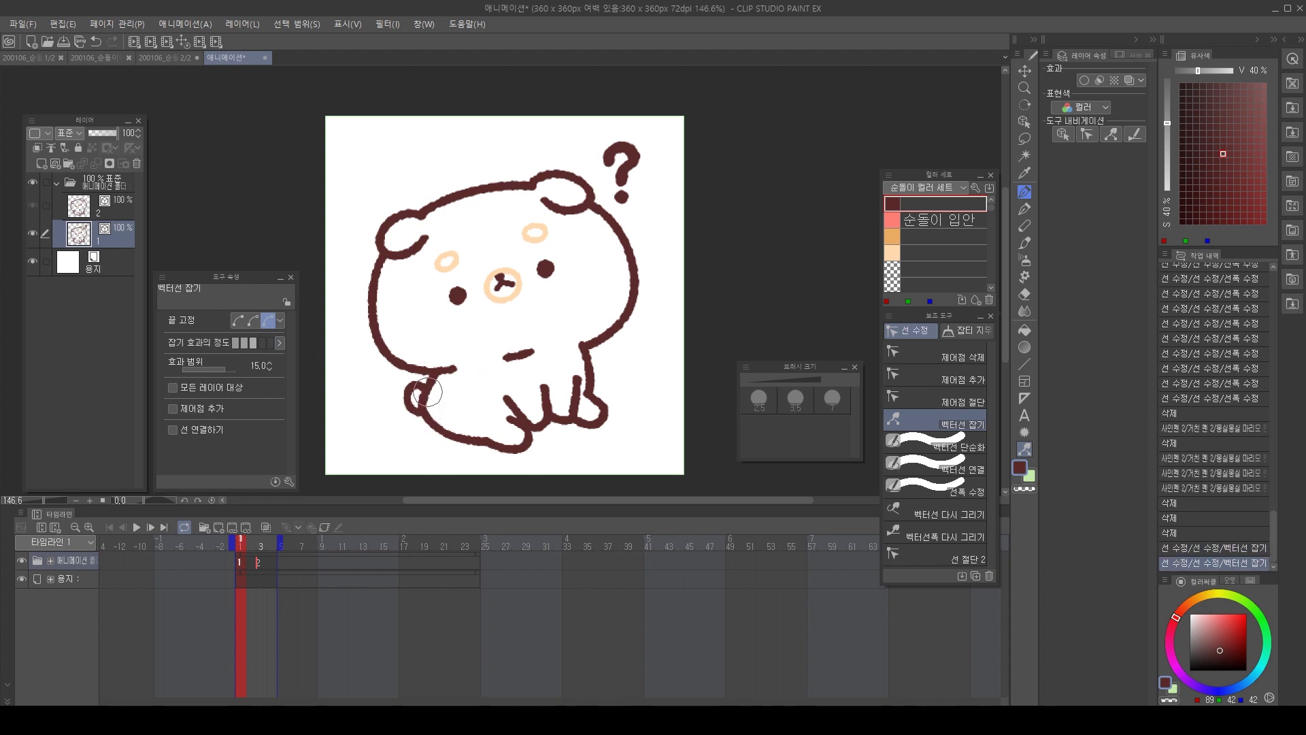
# Nudge the line by the tail, compare the cels, and pinch it again with the pinch effect degree at maximum.
pyautogui.moveTo(427, 407); pyautogui.dragTo(421, 399)
pyautogui.hotkey('alt', ']')
pyautogui.hotkey('alt', '[')
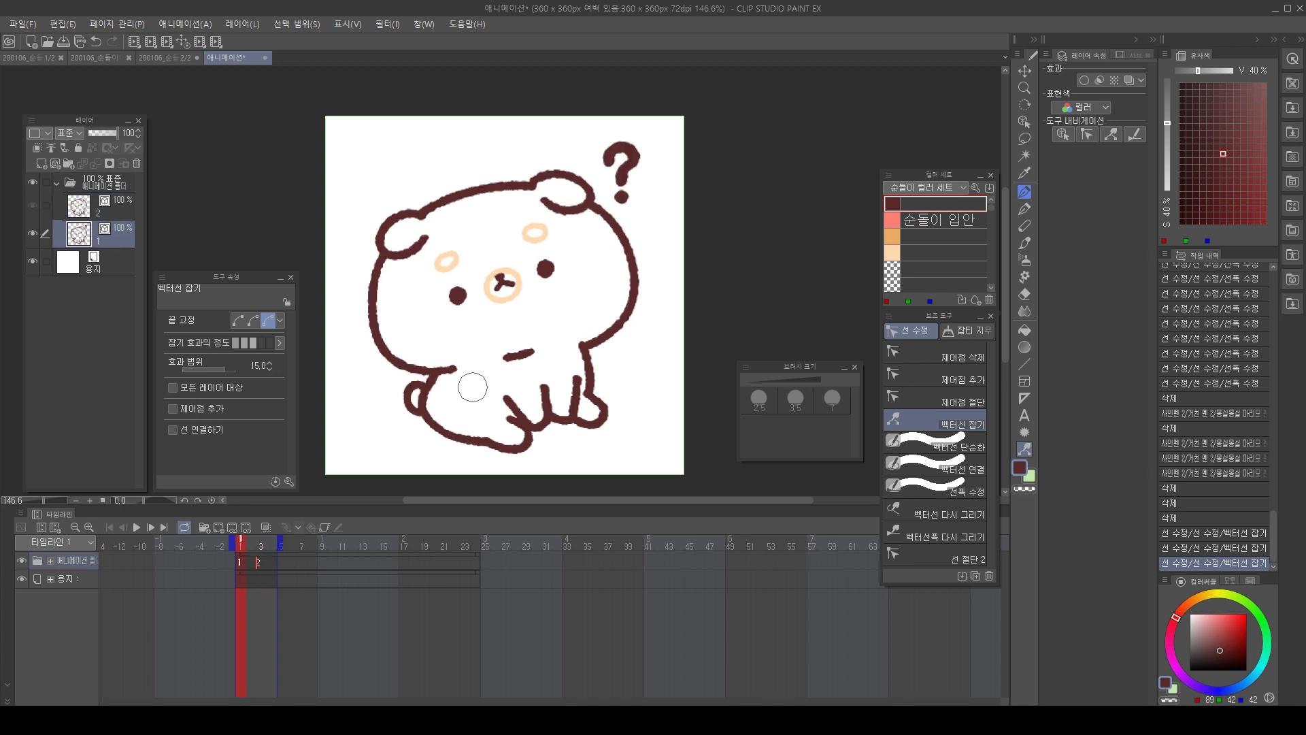
pyautogui.click(270, 342)
pyautogui.moveTo(433, 422); pyautogui.dragTo(431, 416)
# Turn on onion skin and flip between the two cels to compare their outlines.
pyautogui.hotkey('alt', 'o')
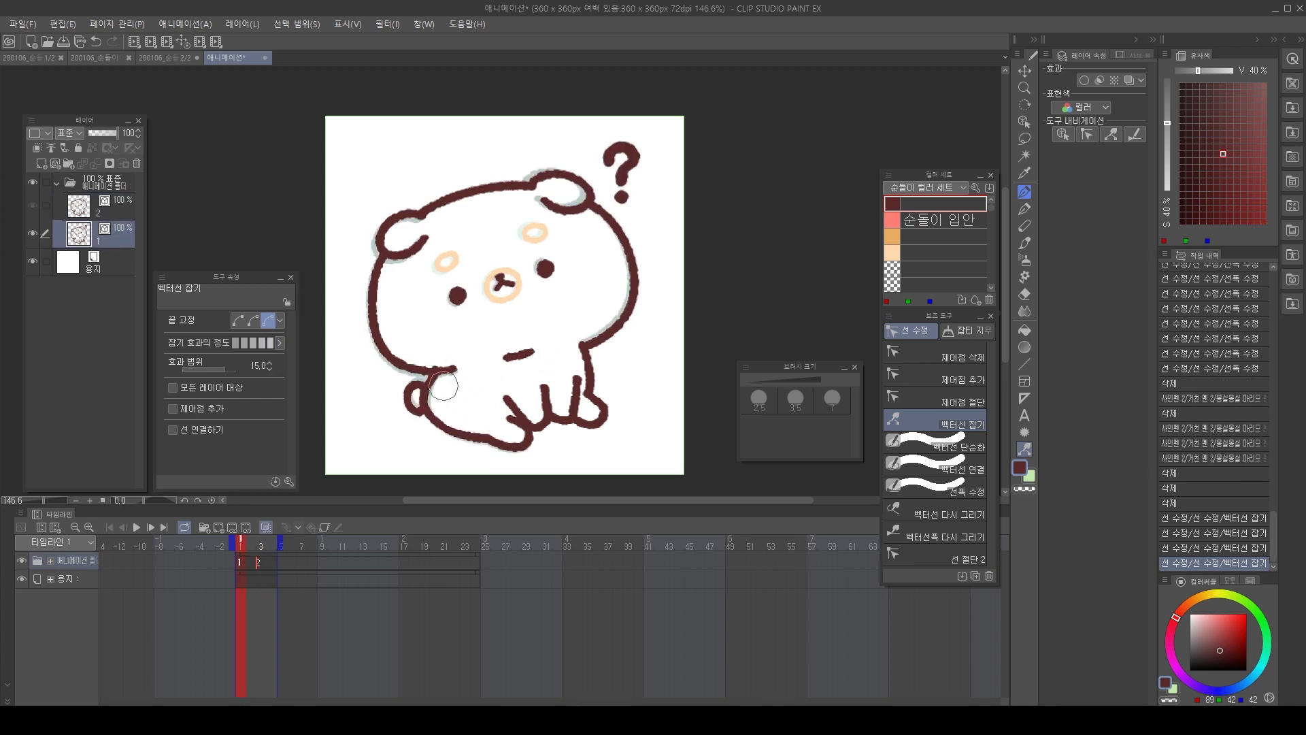
pyautogui.hotkey('alt', ']')
pyautogui.hotkey('alt', '[')
pyautogui.hotkey('alt', ']')
pyautogui.hotkey('alt', '[')
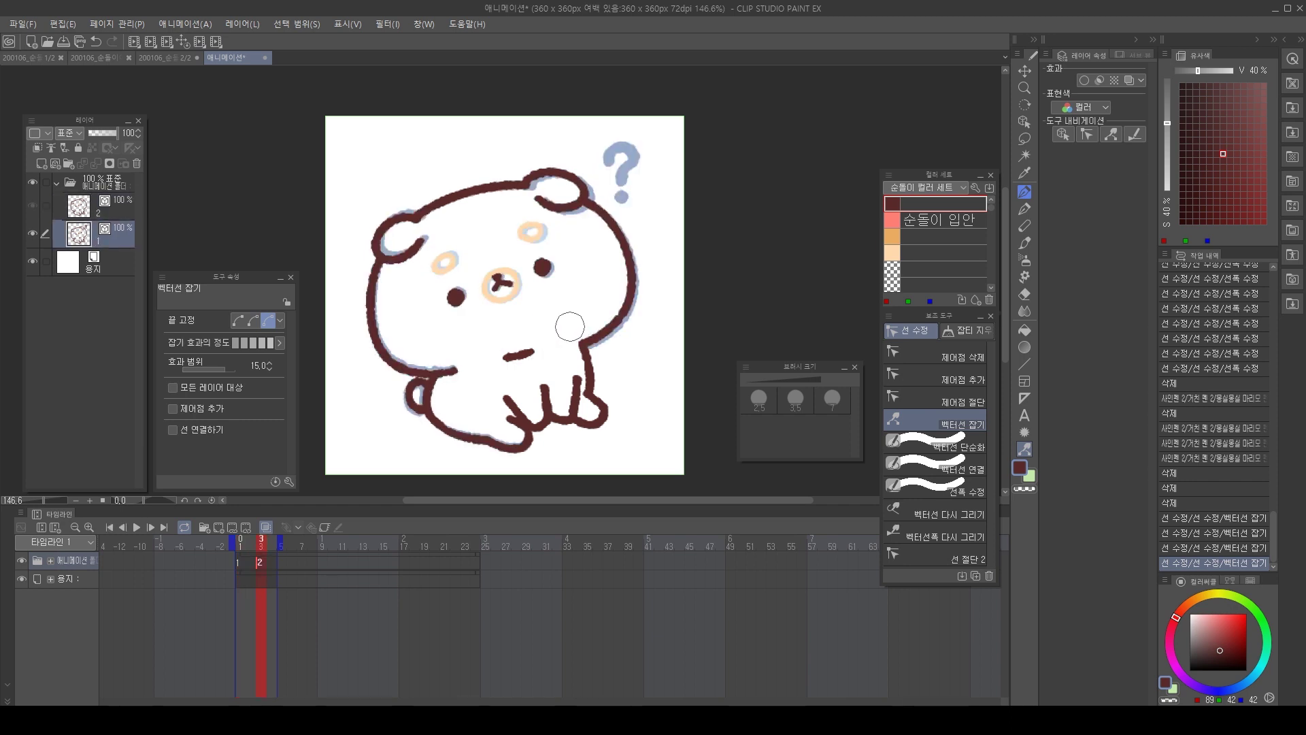
# Pinch the puppy's lower body outline on cel 2 and flip between the cels to compare the shape.
pyautogui.hotkey('alt', ']')
pyautogui.hotkey('alt', '[')
pyautogui.press('.')
pyautogui.moveTo(469, 437); pyautogui.dragTo(482, 444)
pyautogui.press(',')
pyautogui.press('.')
pyautogui.press(',')
pyautogui.press('.')
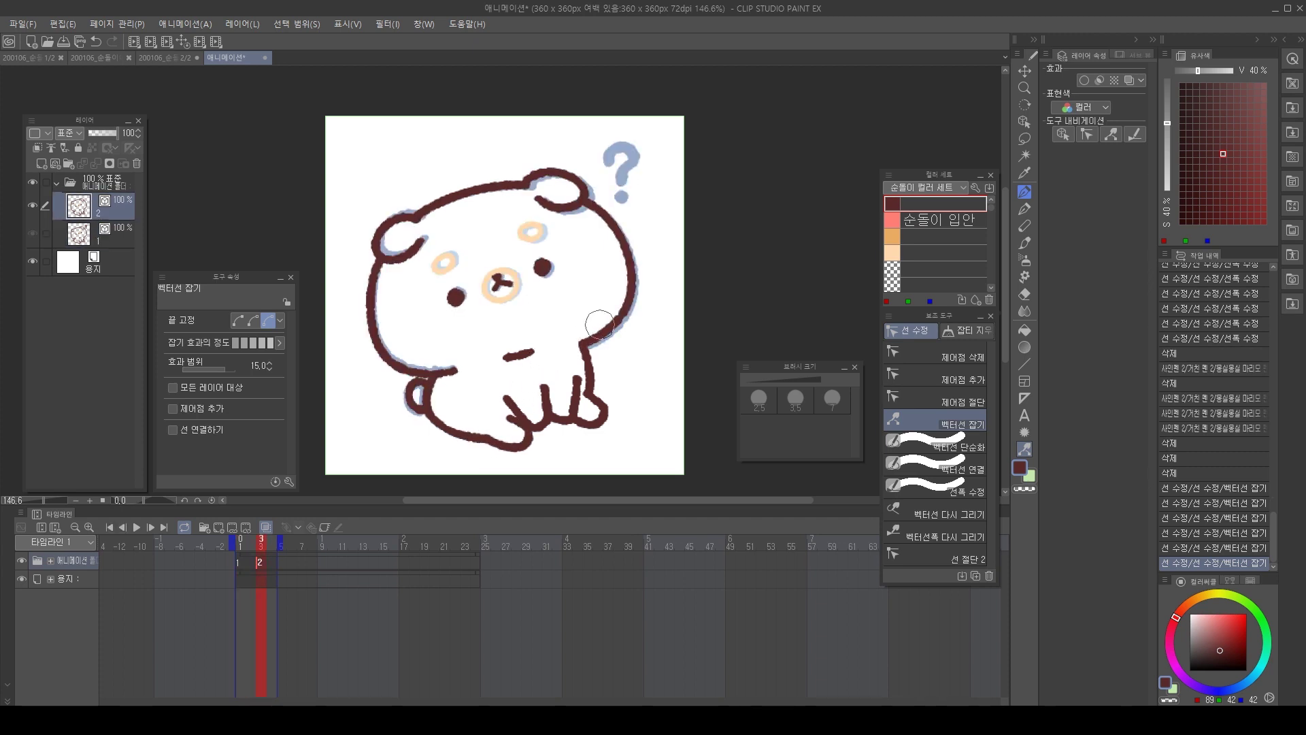
# Play the two-cel animation and step between the cels to check how much the outline wobbles.
pyautogui.press(',')
pyautogui.press('space')
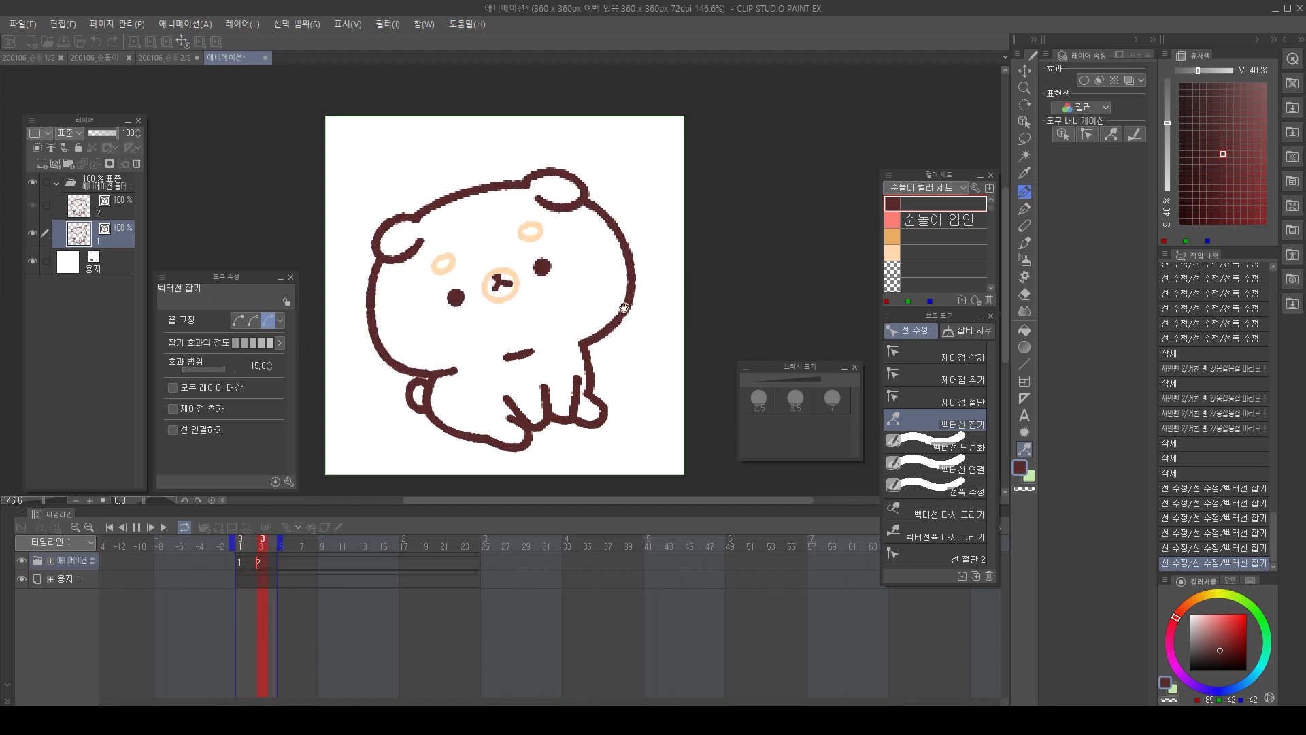
pyautogui.press('space')
pyautogui.press(',')
pyautogui.press('.')
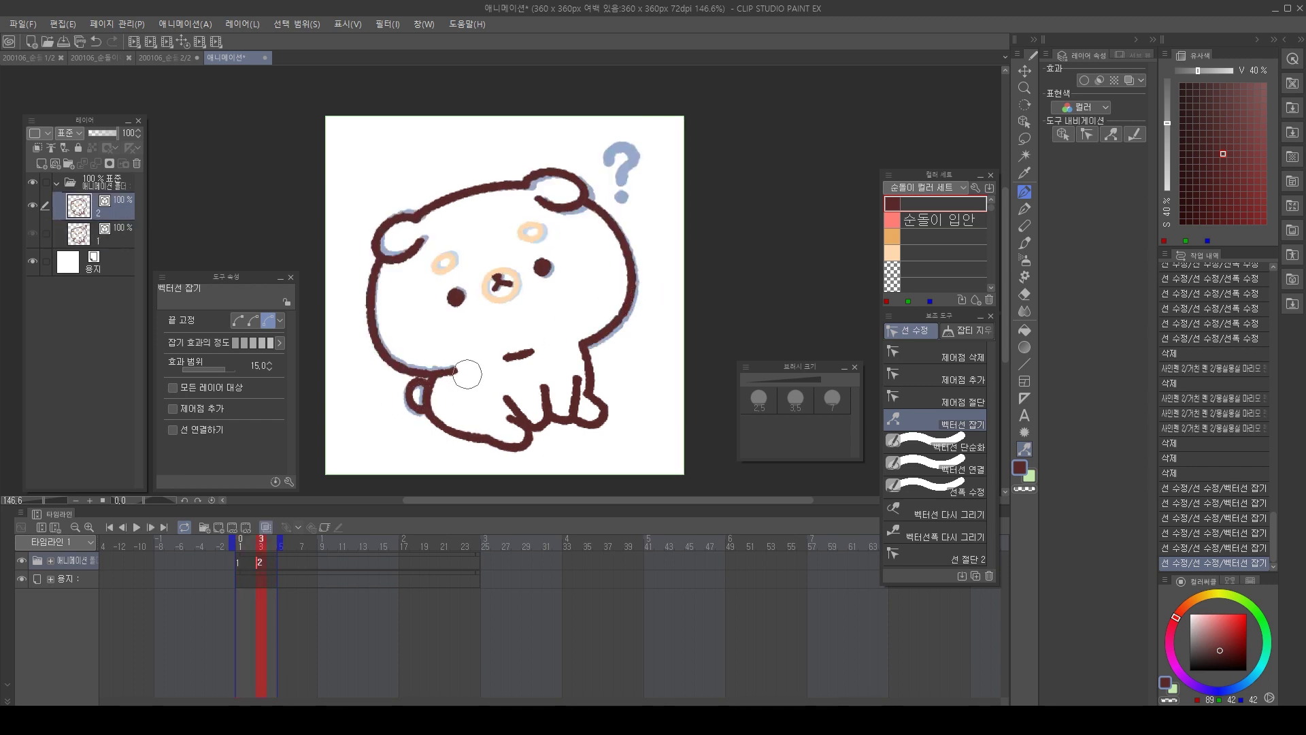
pyautogui.press(',')
pyautogui.press('.')
# Pinch the outer front-leg line on cel 1 at a pinch effect degree of three bars, comparing the strokes using undo and redo.
pyautogui.moveTo(589, 386); pyautogui.dragTo(587, 349)
pyautogui.press(',')
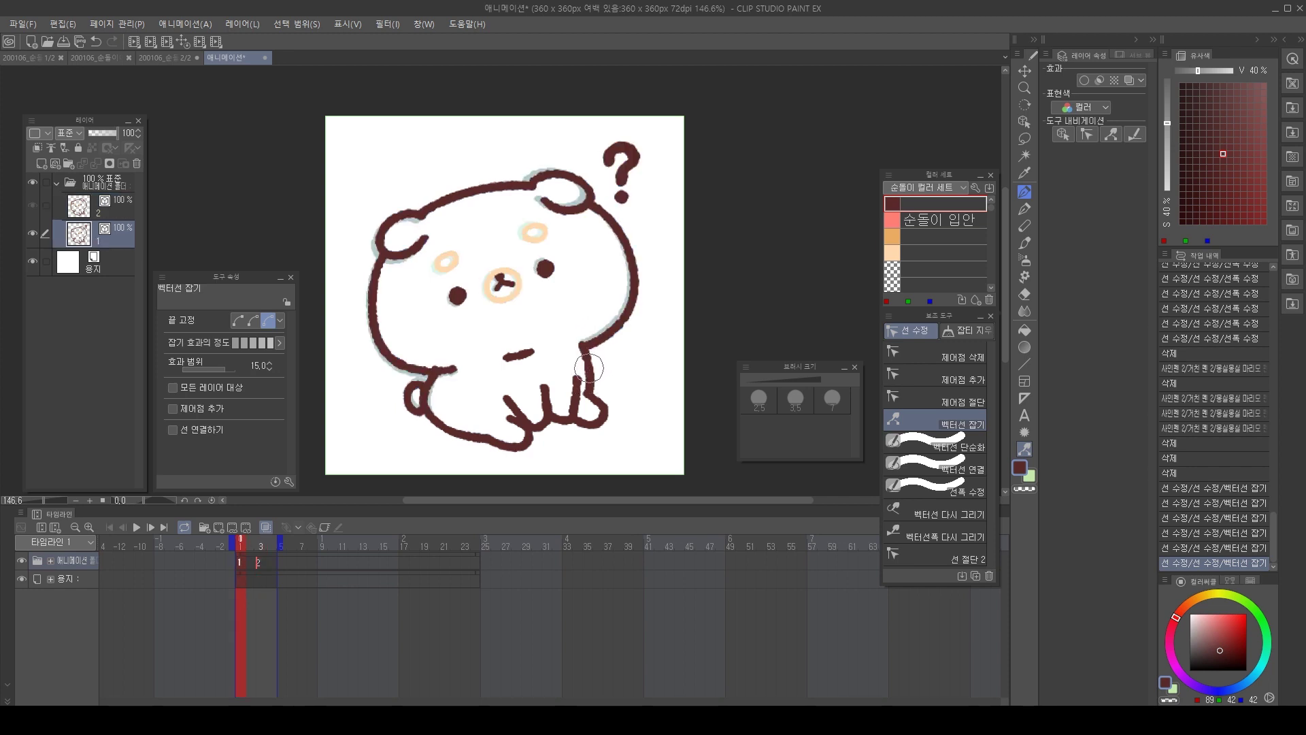
pyautogui.moveTo(589, 367)
pyautogui.mouseDown()
pyautogui.moveTo(591, 377)
pyautogui.moveTo(601, 360)
pyautogui.mouseUp()
pyautogui.hotkey('ctrl', 'z')
pyautogui.click(253, 343)
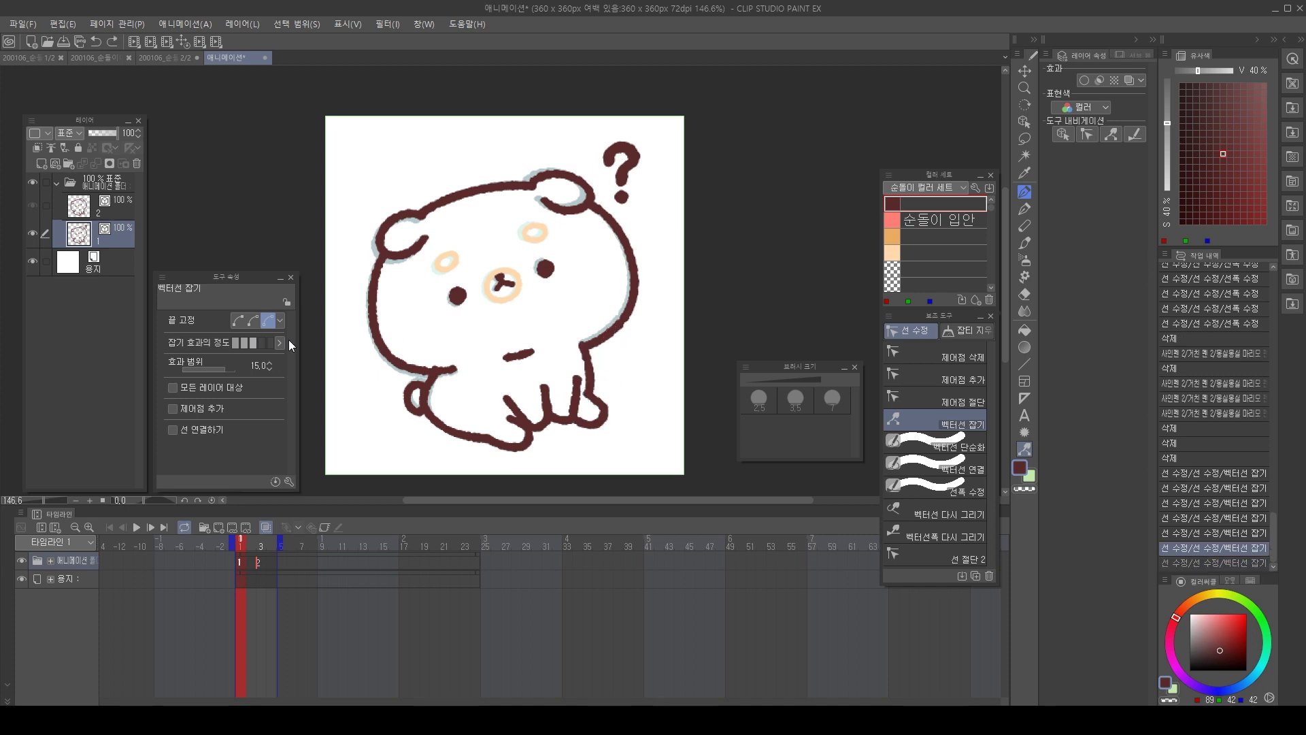
pyautogui.hotkey('ctrl', 'y')
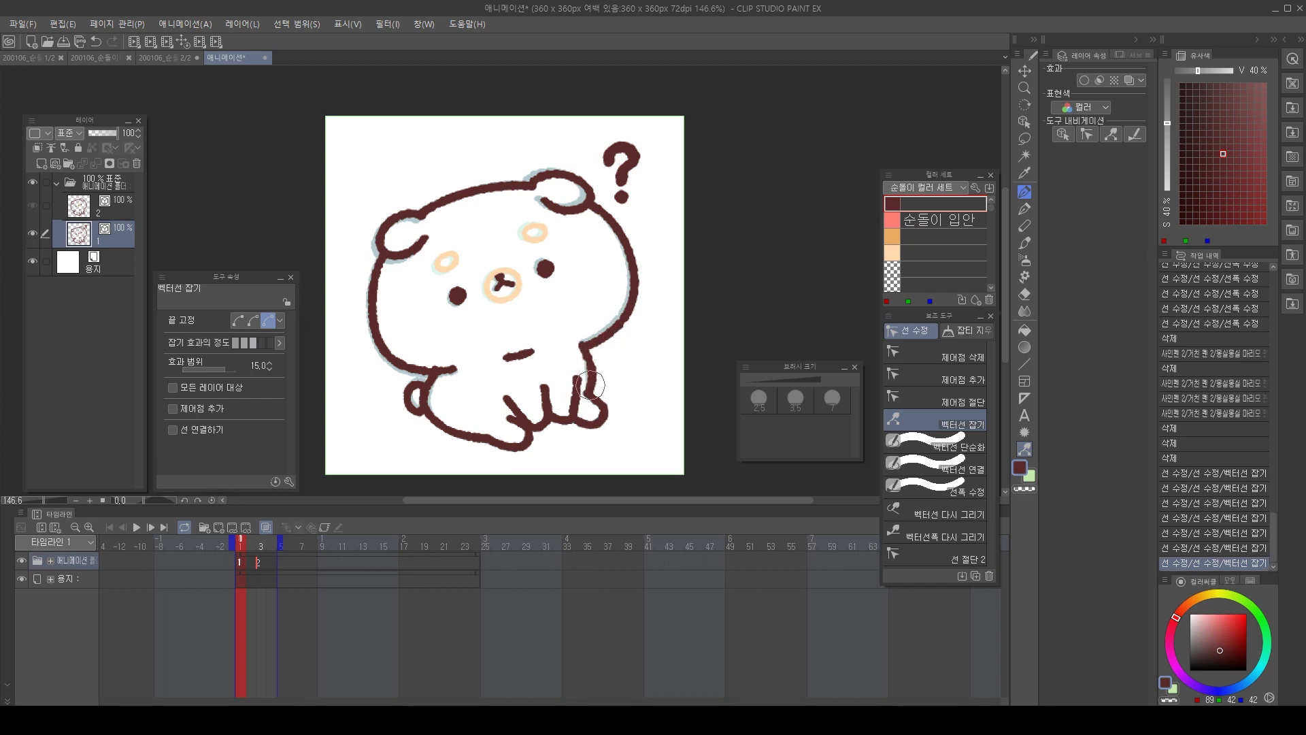
pyautogui.moveTo(591, 384); pyautogui.dragTo(592, 391)
pyautogui.hotkey('ctrl', 'z')
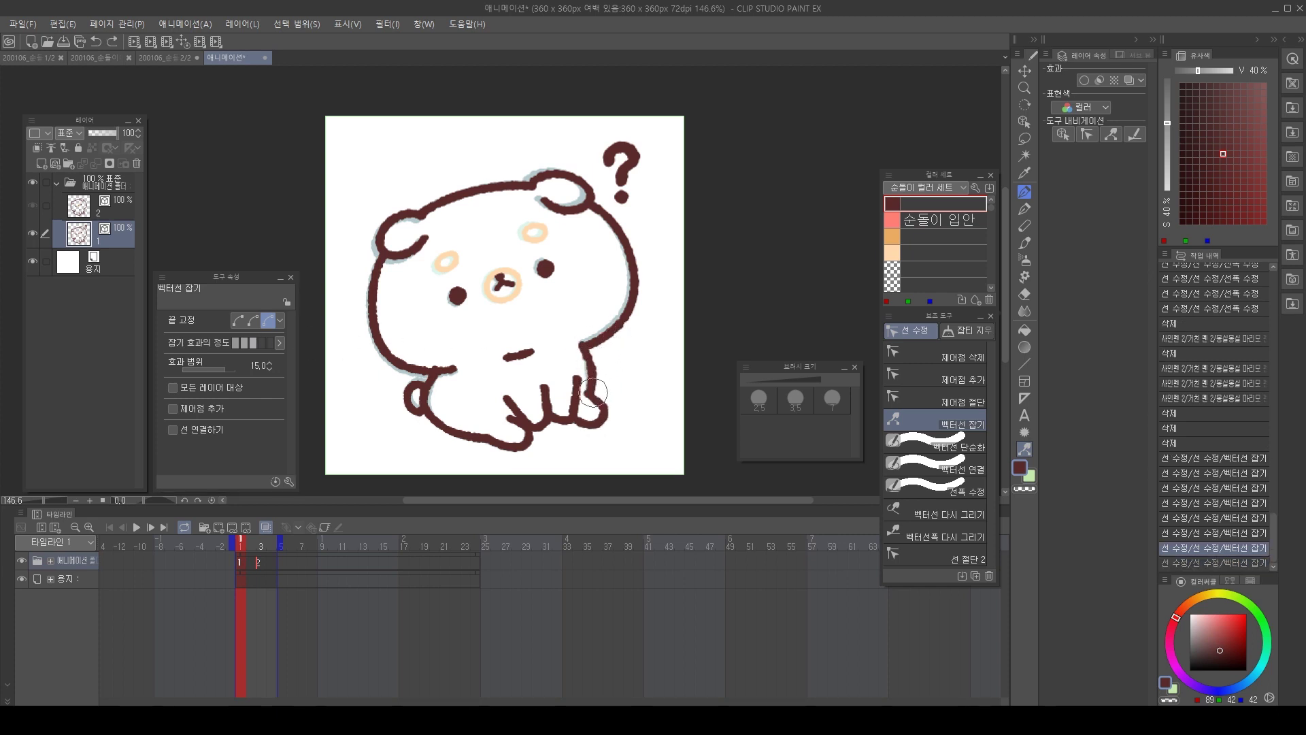
pyautogui.hotkey('ctrl', 'y')
# Compare the front leg between the two cels and play the animation to check its movement.
pyautogui.press('.')
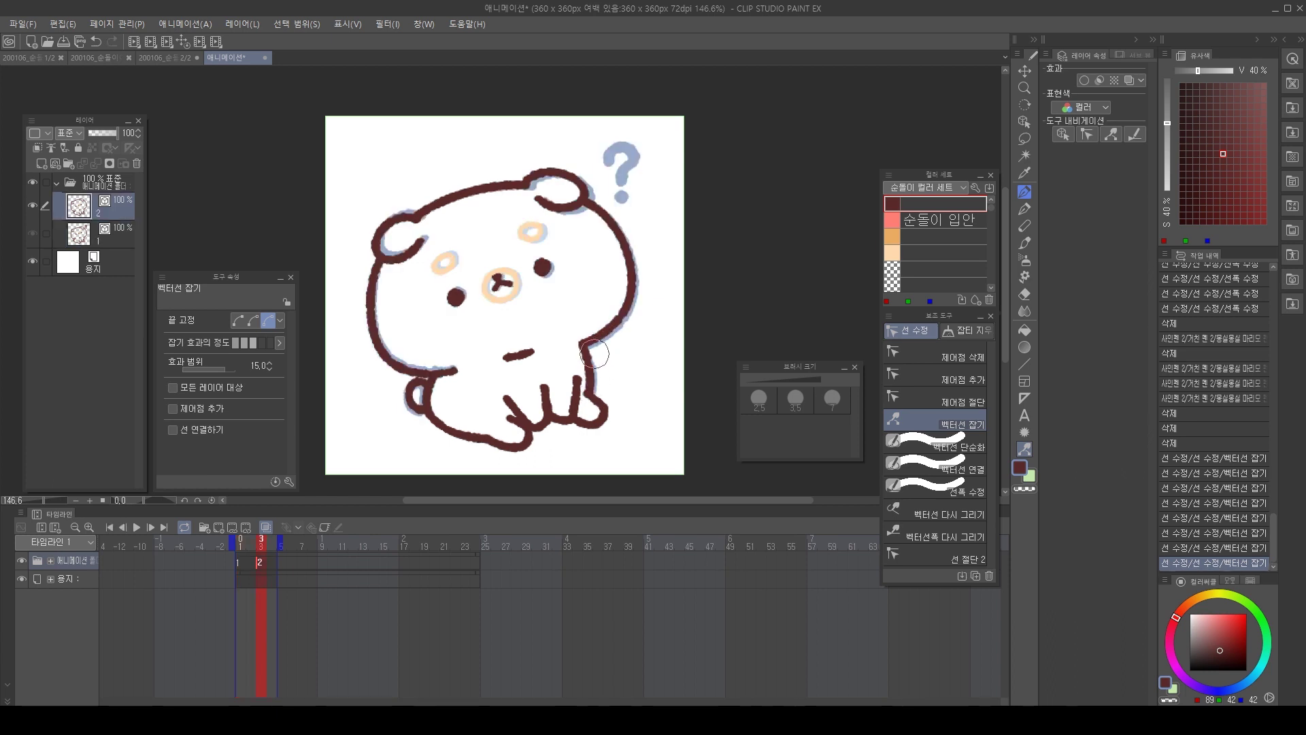
pyautogui.press('Left')
pyautogui.press('Left')
pyautogui.press('space')
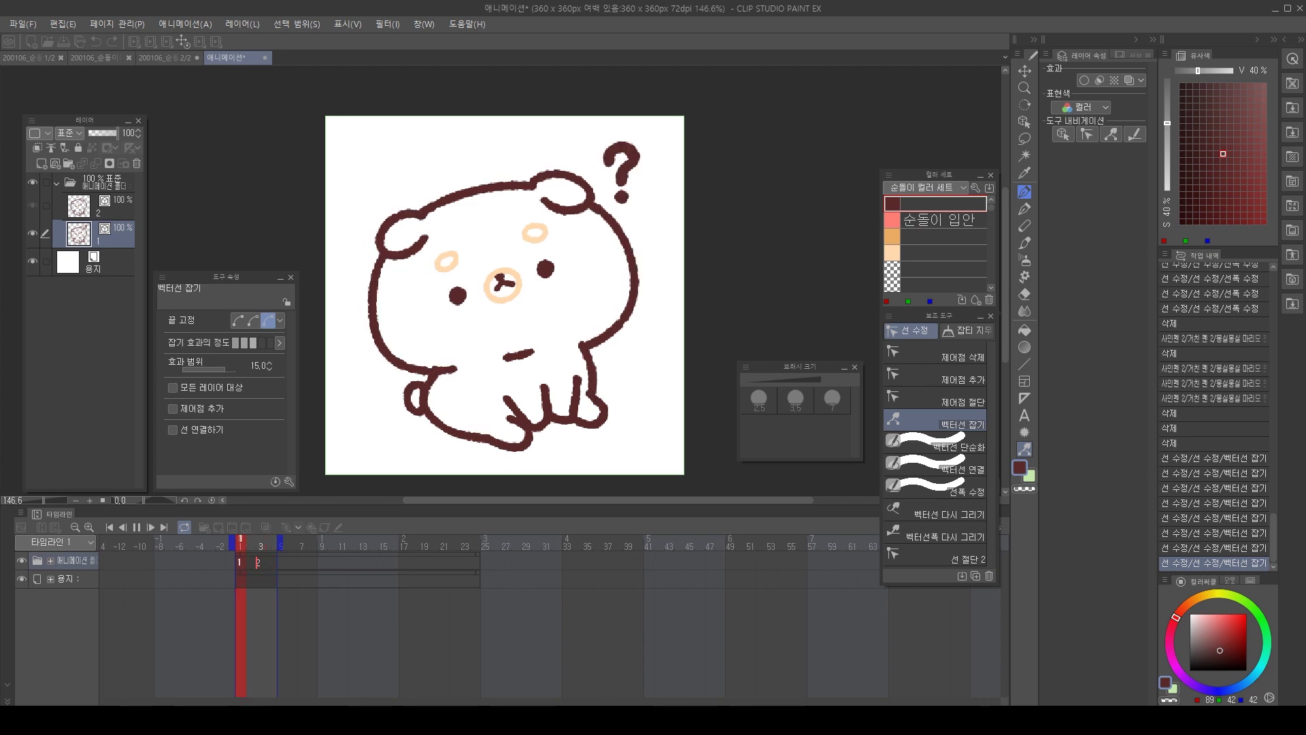
pyautogui.press('space')
pyautogui.press('Left')
pyautogui.press('Left')
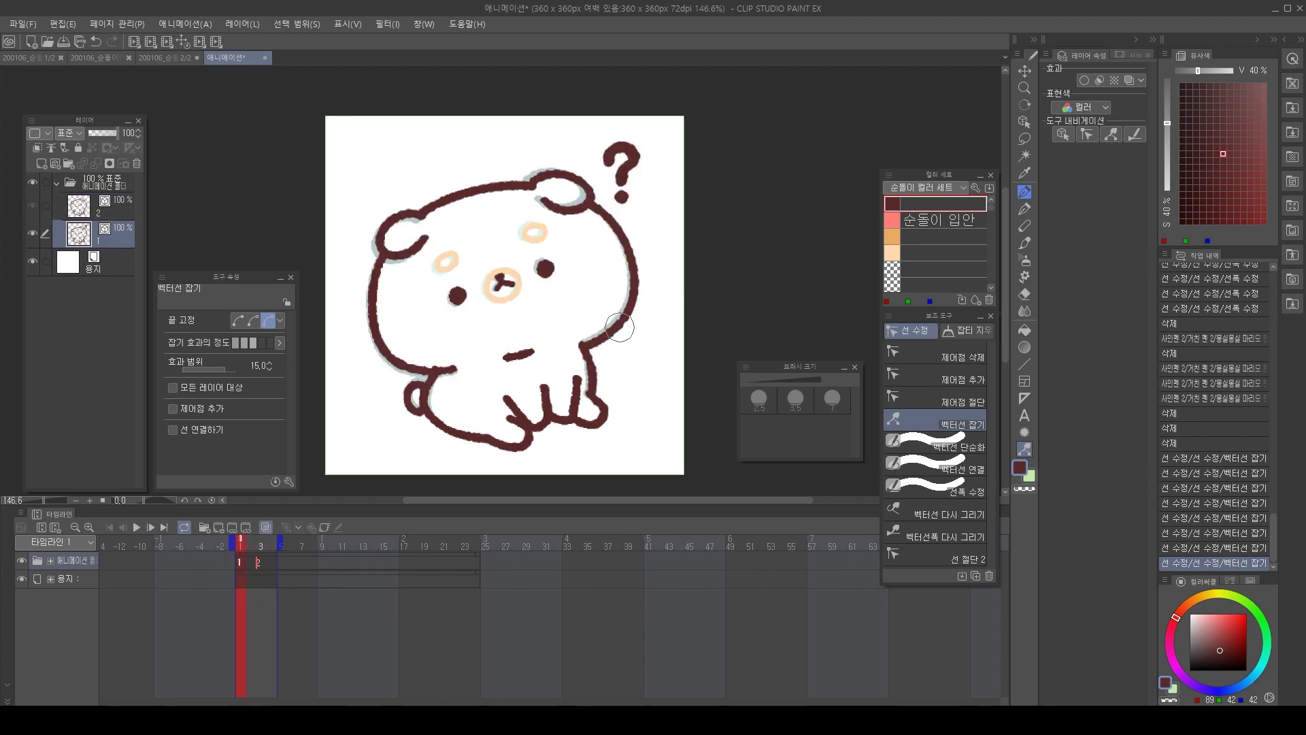
# Pinch the inner leg and toe lines on cel 1 and on cel 2.
pyautogui.moveTo(512, 402); pyautogui.dragTo(574, 382)
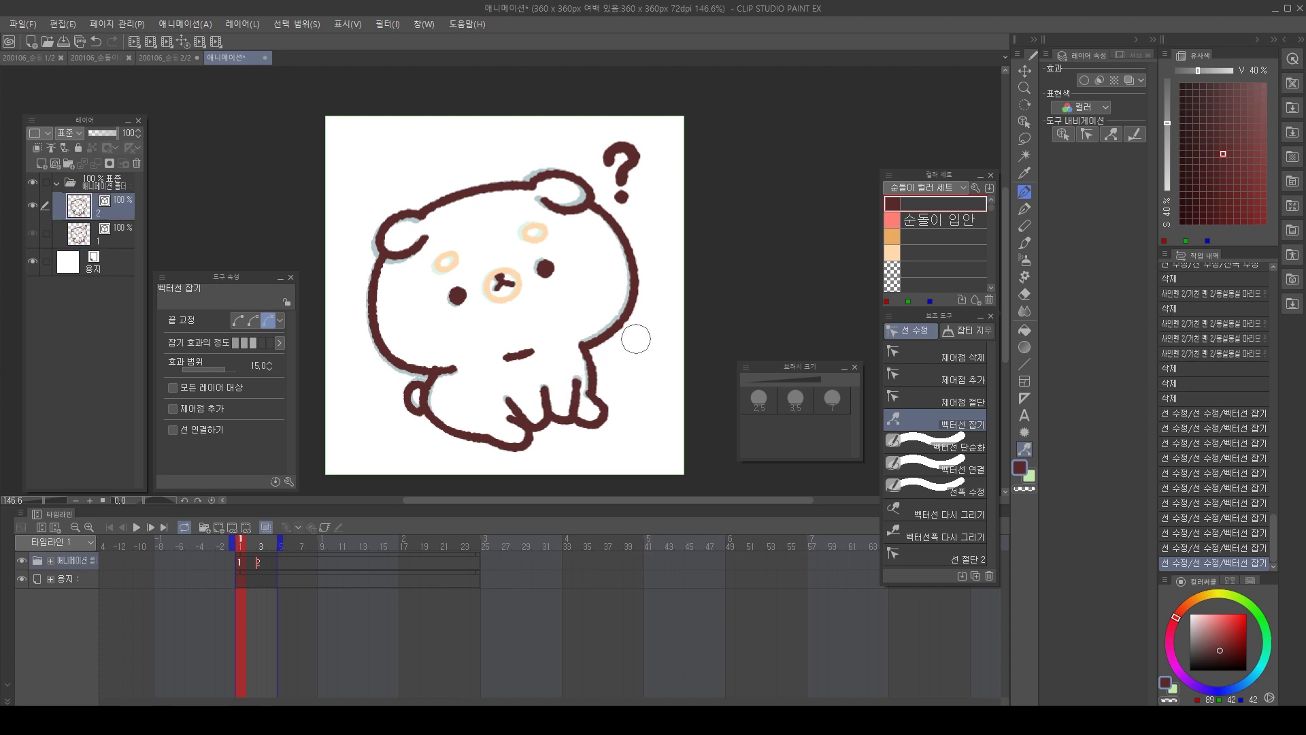
pyautogui.press('Right')
pyautogui.press('Right')
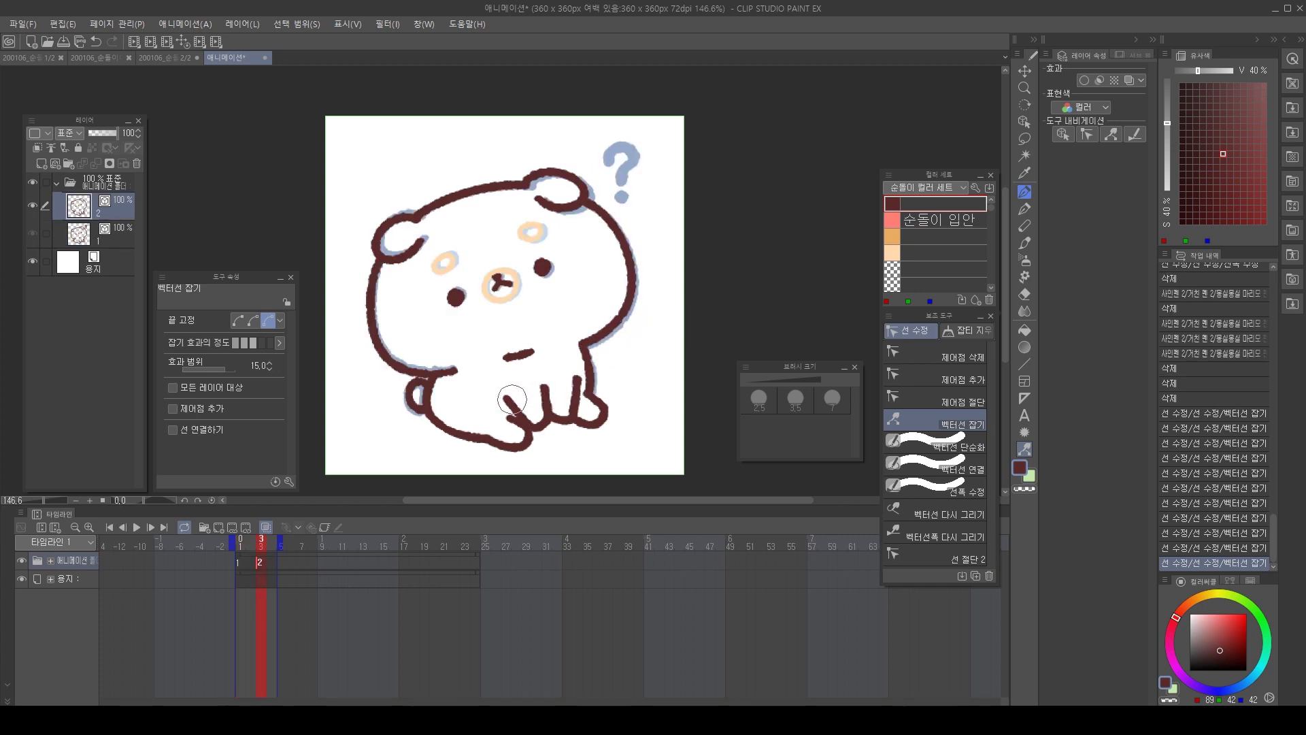
pyautogui.moveTo(510, 401); pyautogui.dragTo(573, 381)
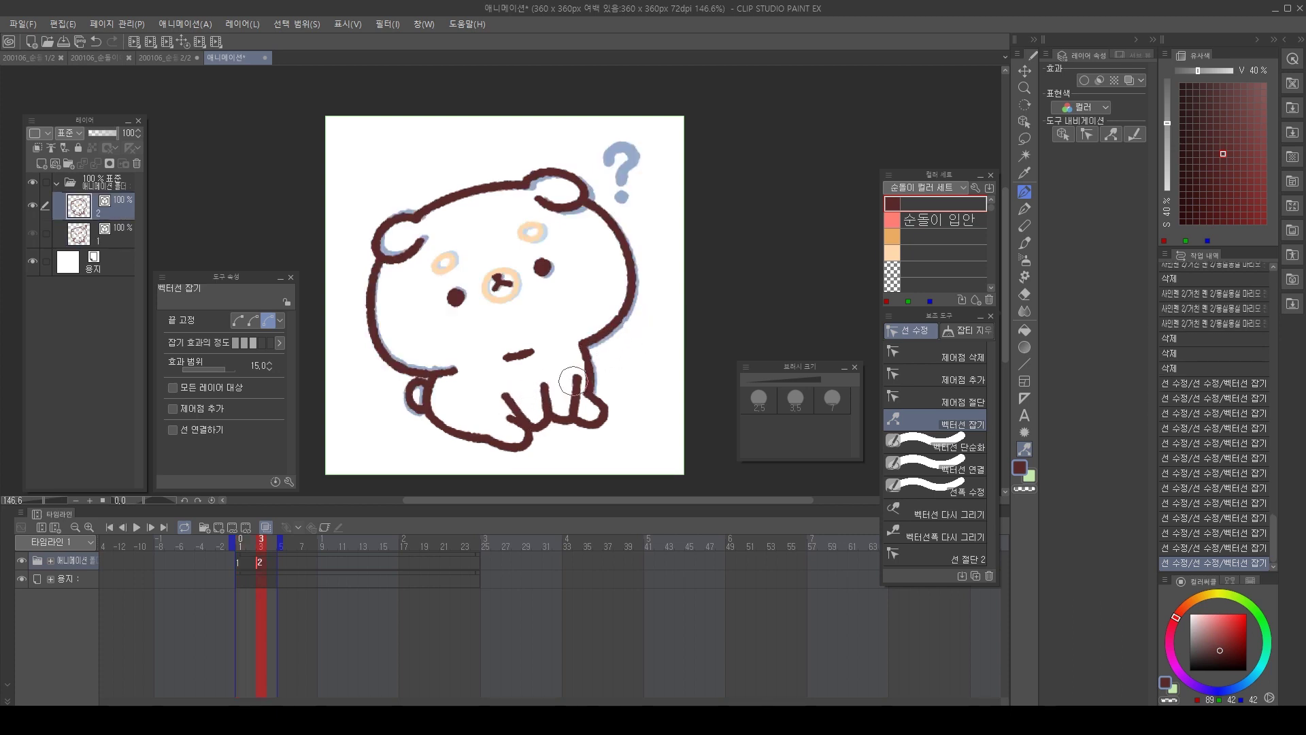
# Flip repeatedly between the two cels to examine the differences in the leg lines.
pyautogui.press('Left')
pyautogui.press('Left')
pyautogui.press('Right')
pyautogui.press('Right')
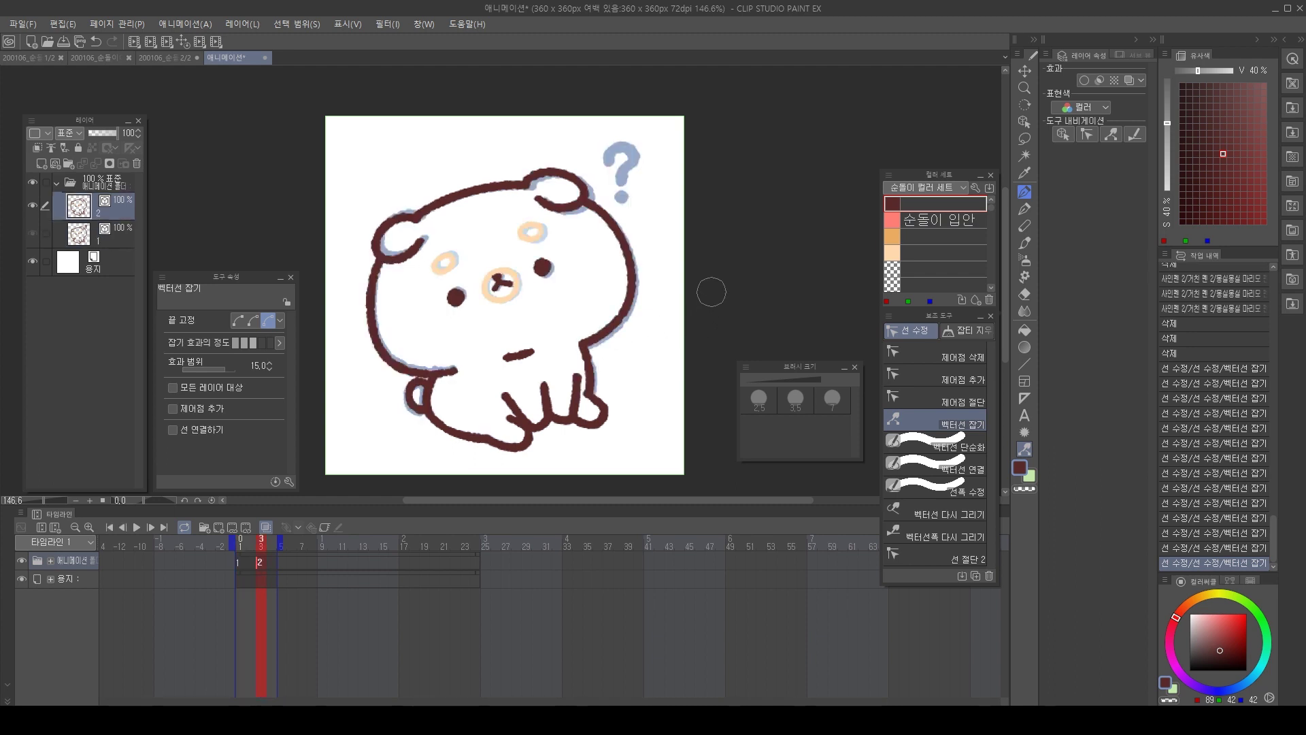
pyautogui.press('Left')
pyautogui.press('Left')
pyautogui.press('Right')
pyautogui.press('Right')
pyautogui.press('Left')
pyautogui.press('Left')
pyautogui.press('Right')
pyautogui.press('Right')
pyautogui.press('Left')
pyautogui.press('Left')
pyautogui.press('Right')
pyautogui.press('Right')
# Pinch the short line below the puppy's face on cel 2 with the pinch effect degree at maximum, and compare both cels.
pyautogui.moveTo(517, 350); pyautogui.dragTo(522, 354)
pyautogui.hotkey('ctrl', 'z')
pyautogui.click(270, 342)
pyautogui.press('Left')
pyautogui.press('Left')
pyautogui.press('Right')
pyautogui.press('Right')
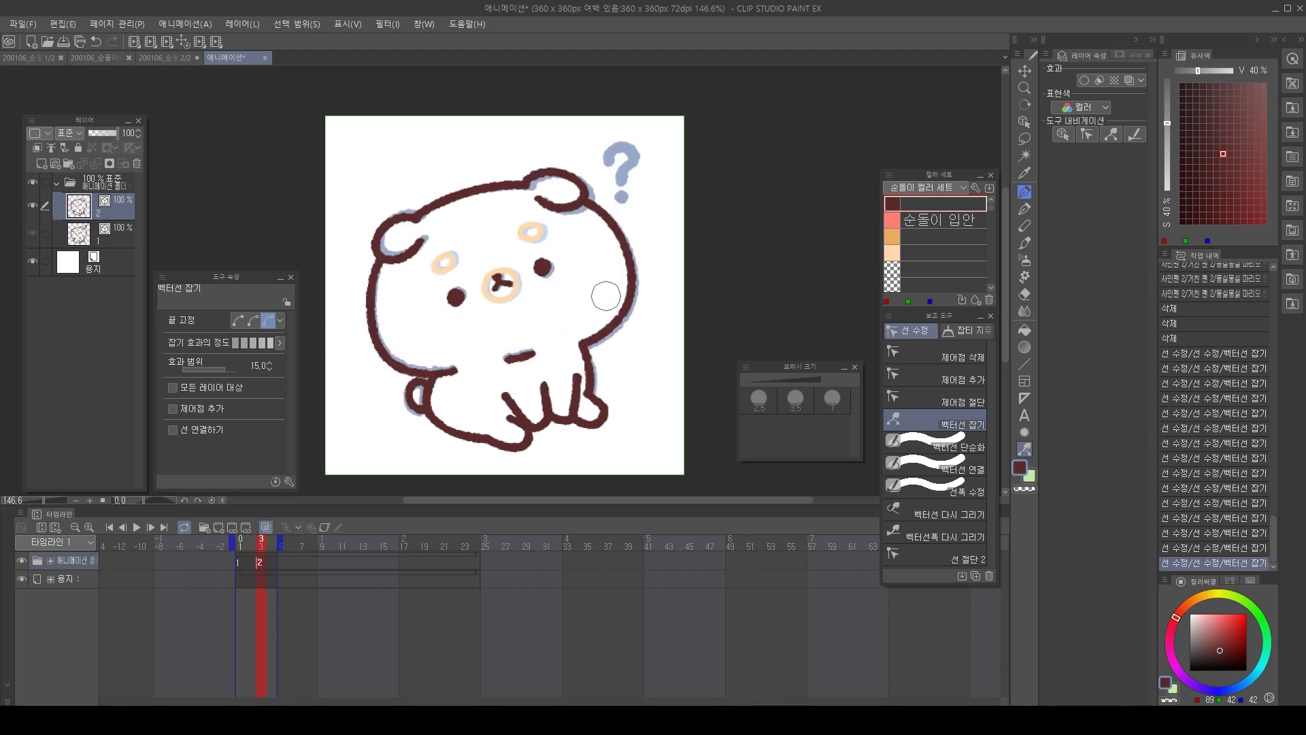
pyautogui.press('Left')
pyautogui.press('Left')
pyautogui.press('Right')
pyautogui.press('Right')
# Try to move the short line below the face on cel 2 with the Object tool, and undo the move.
pyautogui.press('o')
pyautogui.click(521, 355)
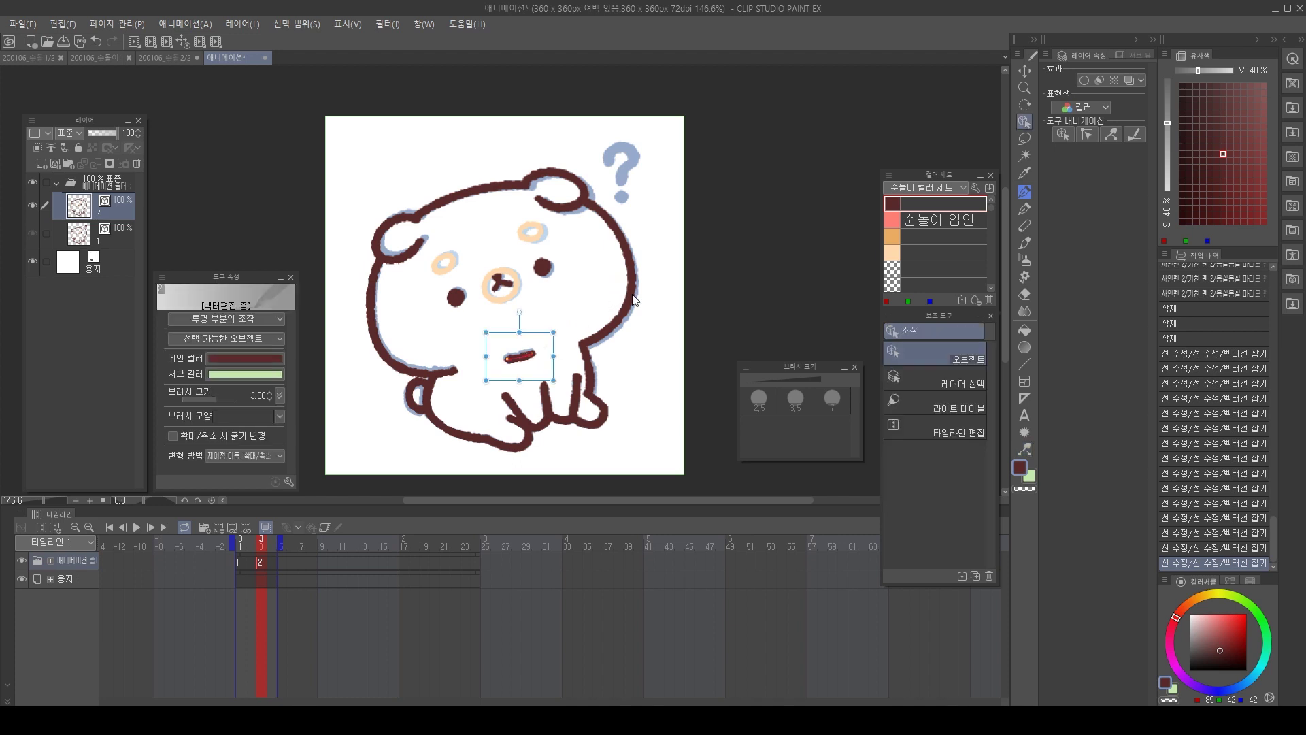
pyautogui.moveTo(552, 343); pyautogui.dragTo(565, 330)
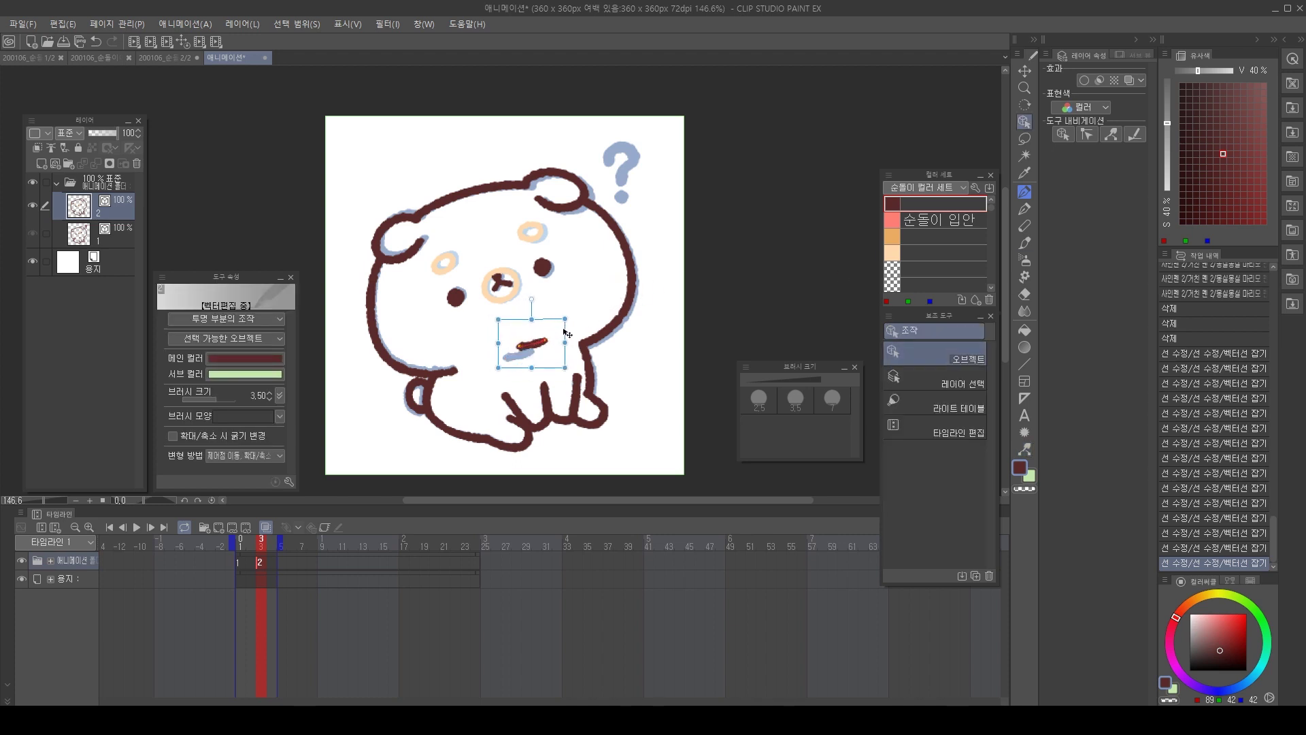
pyautogui.hotkey('ctrl', 'z')
pyautogui.click(530, 354)
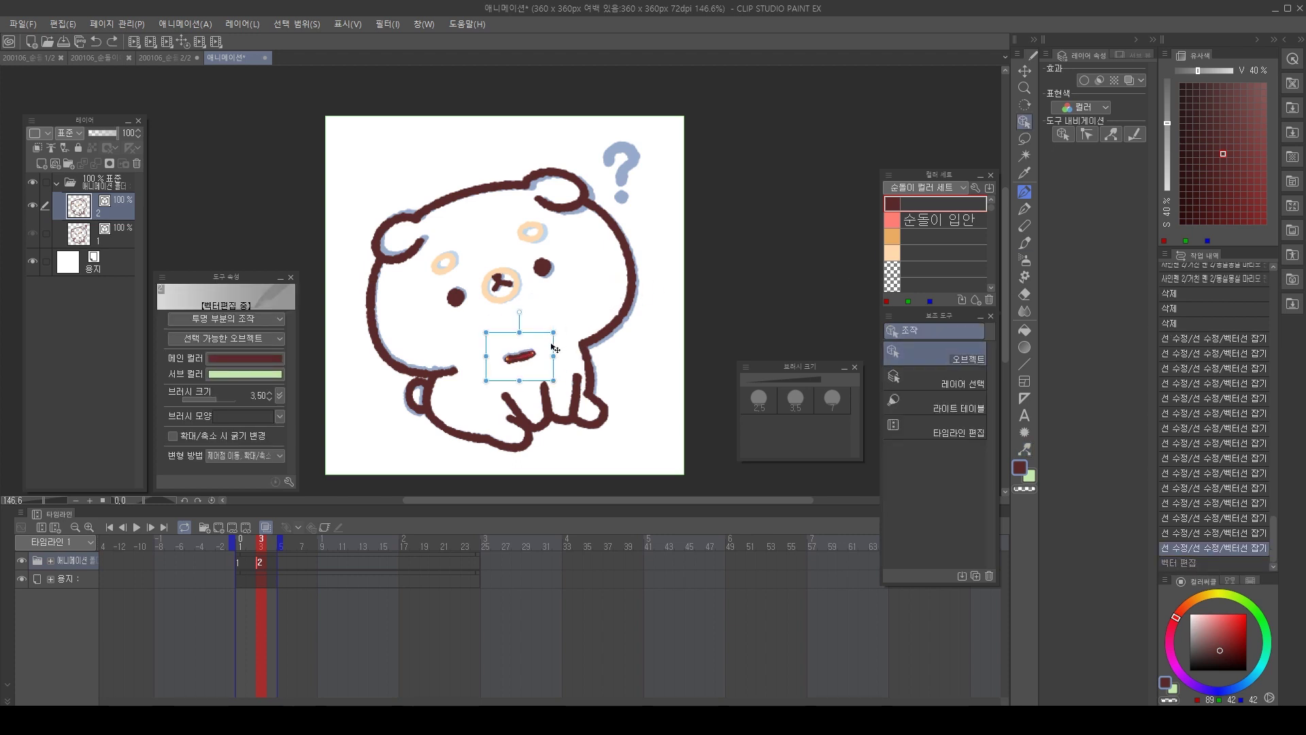
pyautogui.click(646, 289)
# Play the animation and step to cel 2 to examine the leg lines.
pyautogui.press('space')
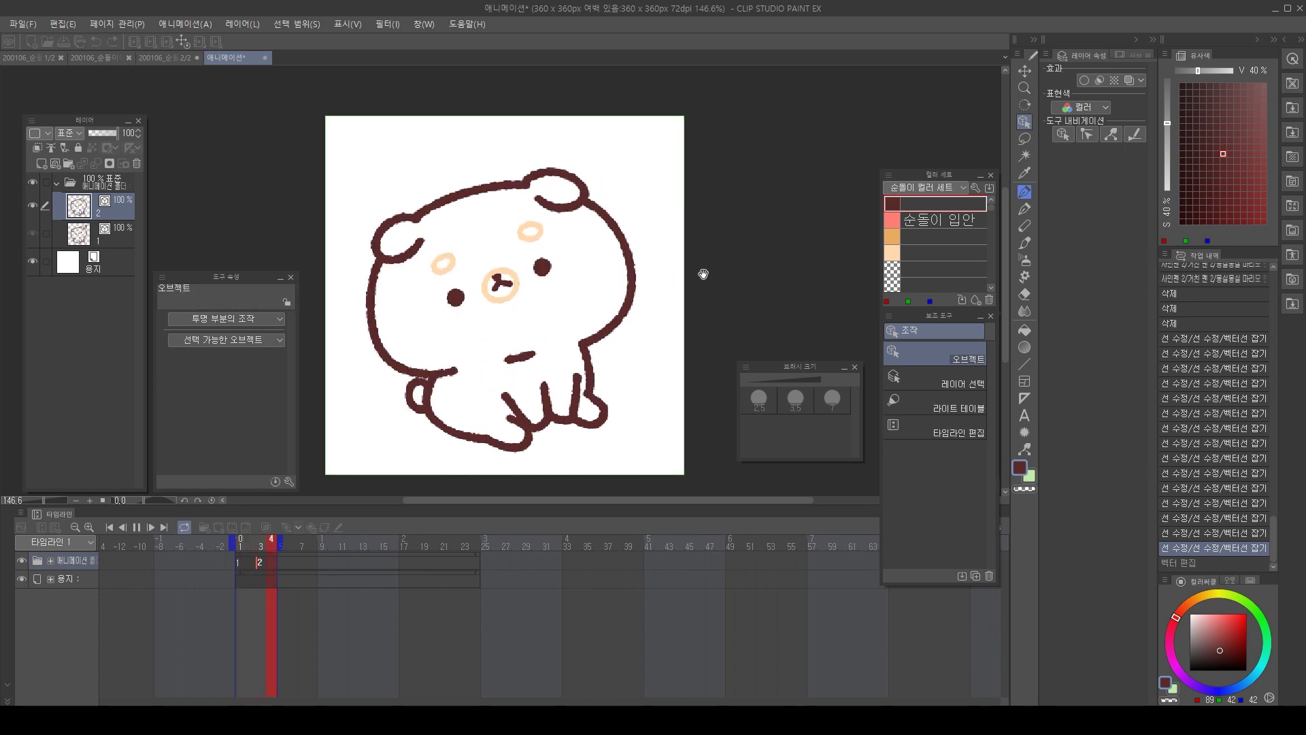
pyautogui.press('space')
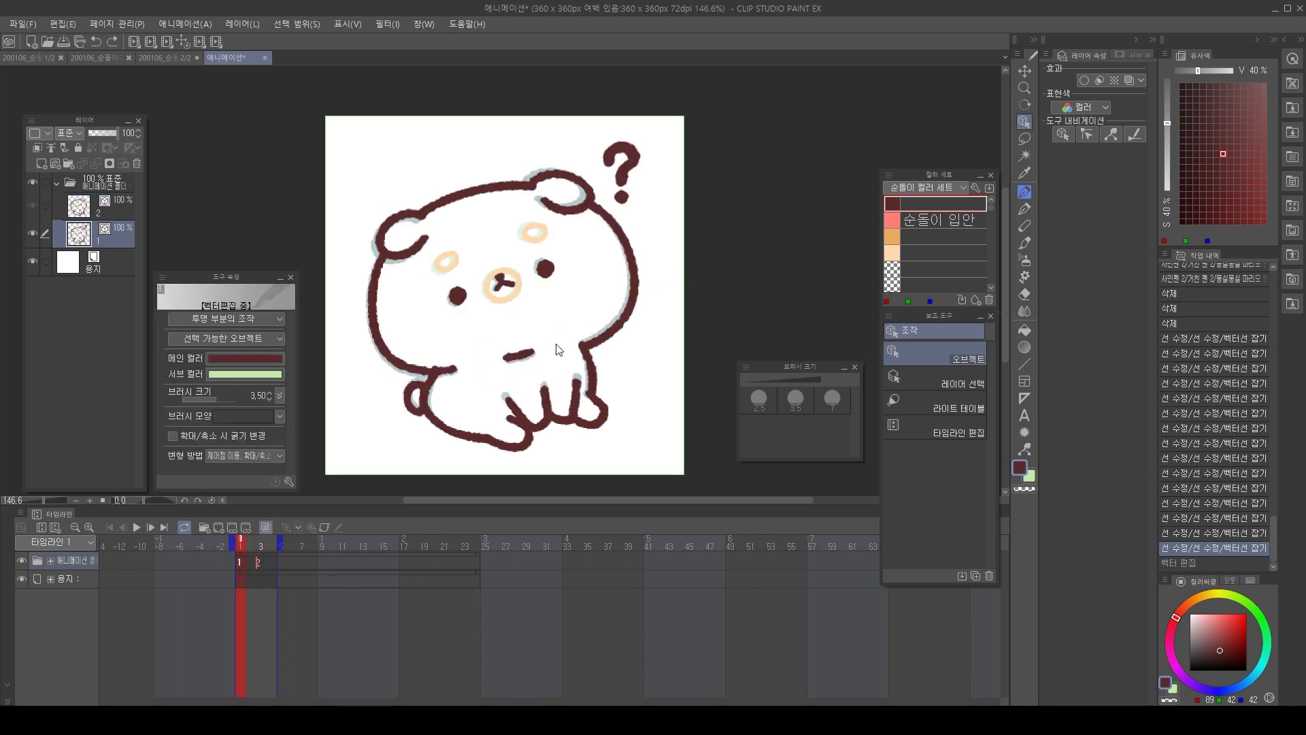
pyautogui.press('Right')
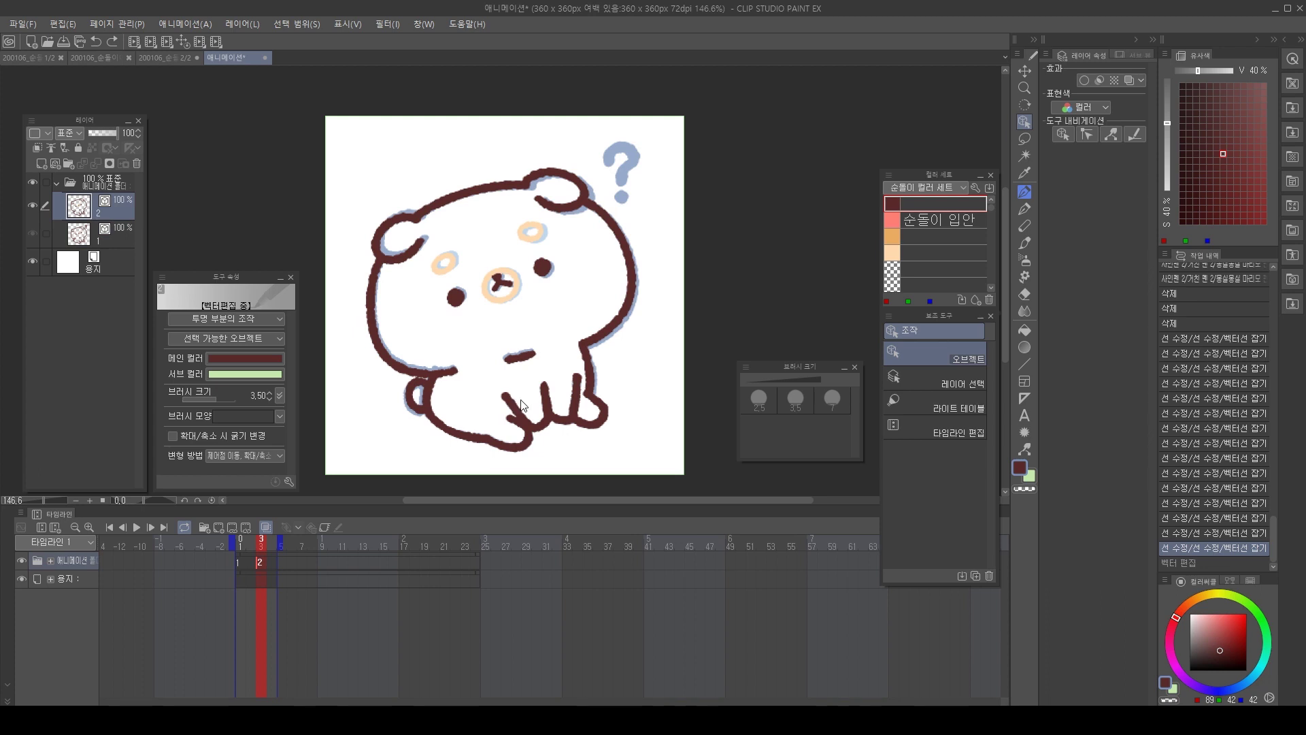
# Pinch the inner leg lines on cel 1 with Pinch vector line, and check them against cel 2 in playback.
pyautogui.press('Left')
pyautogui.press('y')
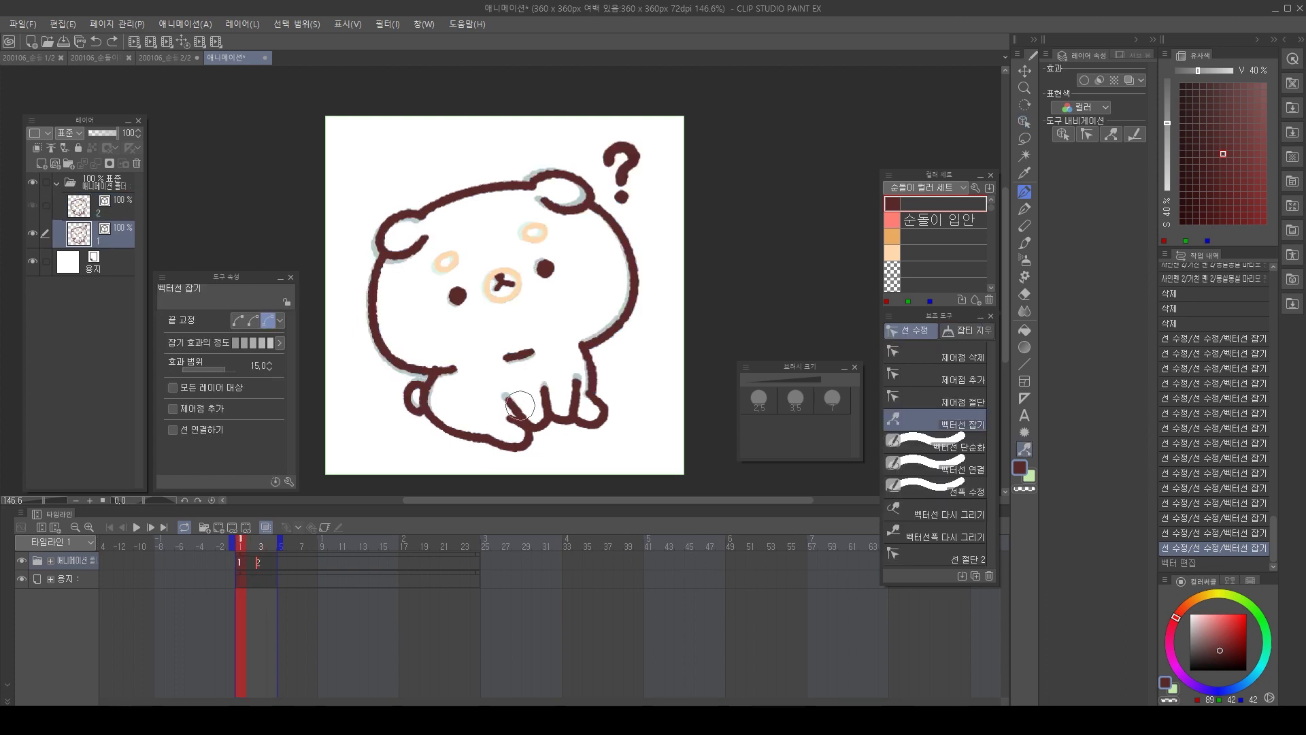
pyautogui.moveTo(521, 408)
pyautogui.mouseDown()
pyautogui.moveTo(518, 419)
pyautogui.moveTo(576, 397)
pyautogui.mouseUp()
pyautogui.press('Right')
pyautogui.press('Left')
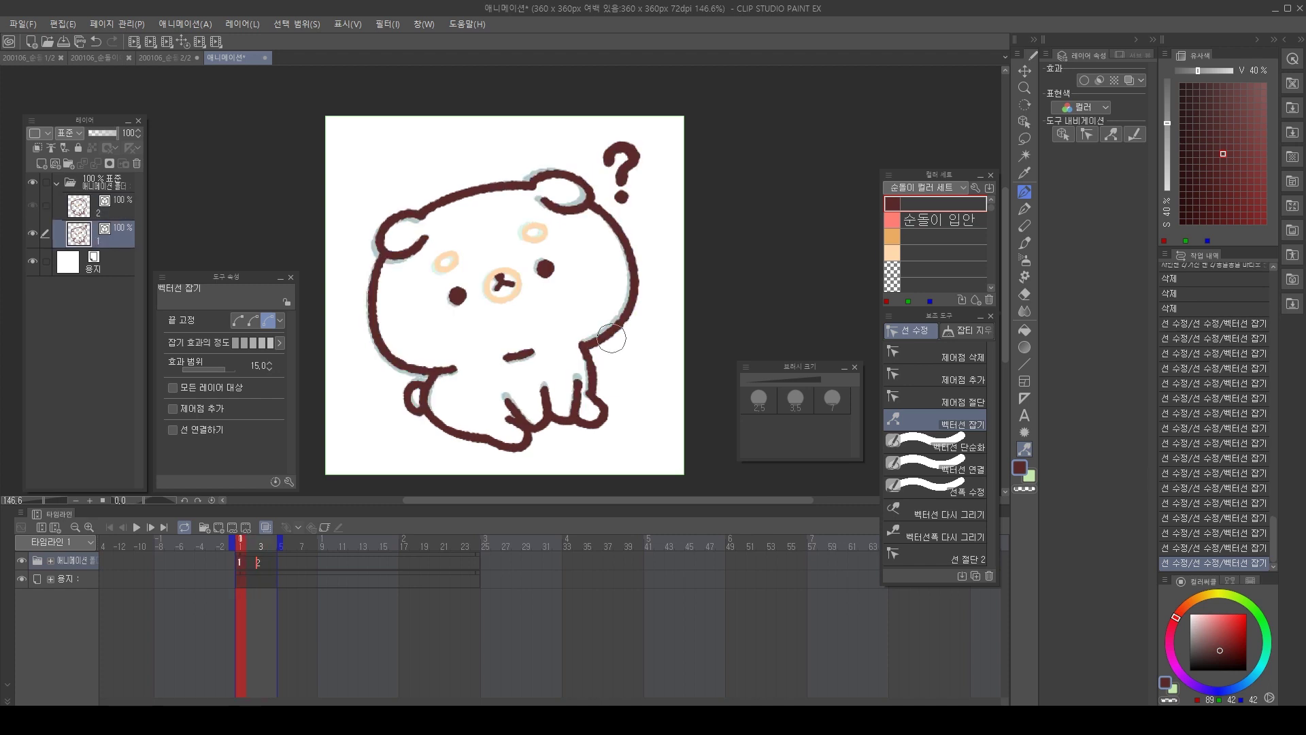
pyautogui.press('Right')
pyautogui.press('Left')
pyautogui.press('space')
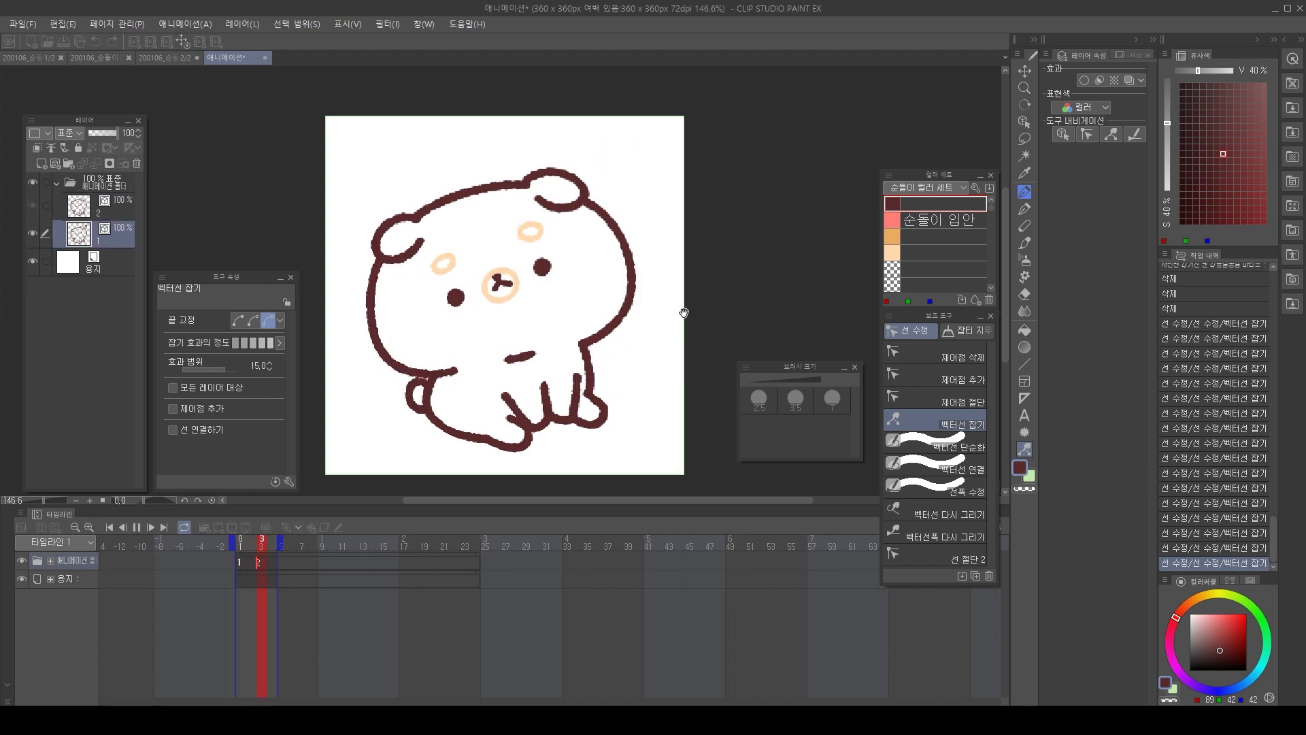
pyautogui.press('space')
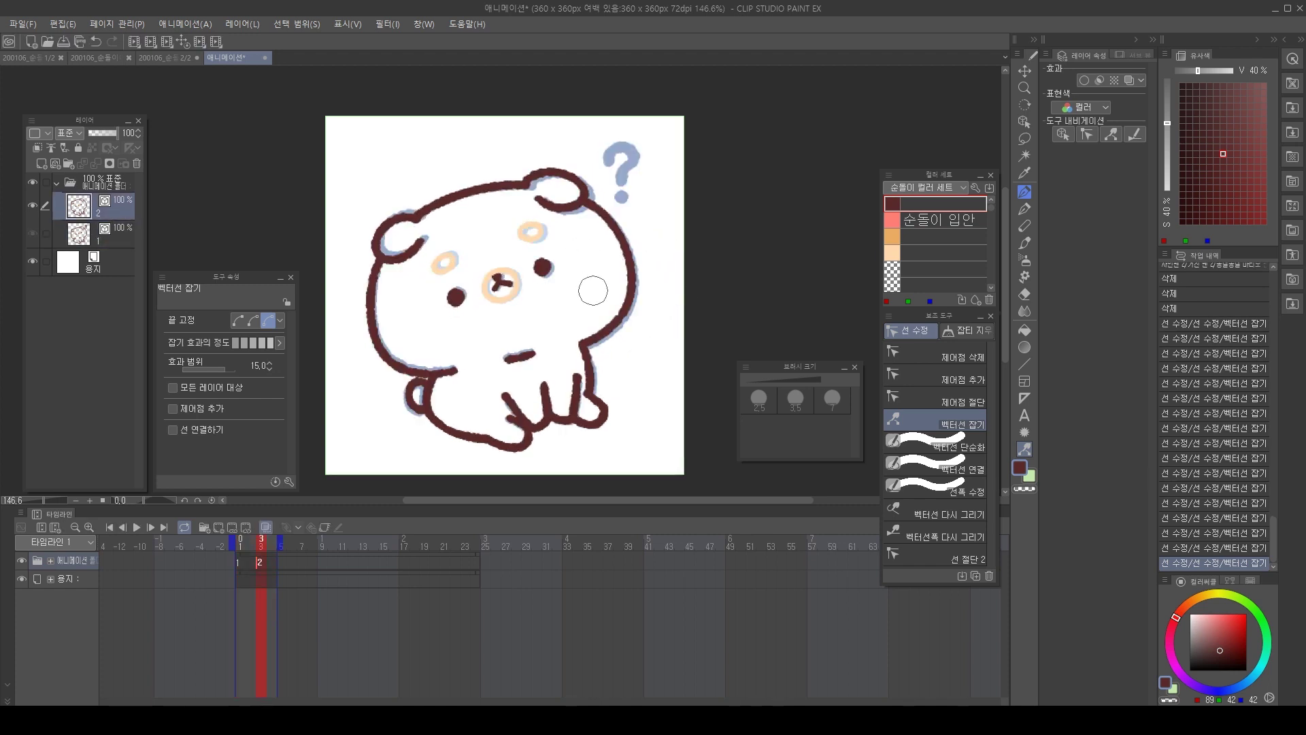
# Select the whole question mark on cel 1 with the Object tool and cut it.
pyautogui.moveTo(608, 287)
pyautogui.mouseDown()
pyautogui.moveTo(694, 306)
pyautogui.moveTo(681, 279)
pyautogui.moveTo(714, 286)
pyautogui.moveTo(685, 275)
pyautogui.moveTo(690, 297)
pyautogui.moveTo(715, 289)
pyautogui.mouseUp()
pyautogui.press(',')
pyautogui.moveTo(662, 136); pyautogui.dragTo(646, 163)
pyautogui.click(645, 168)
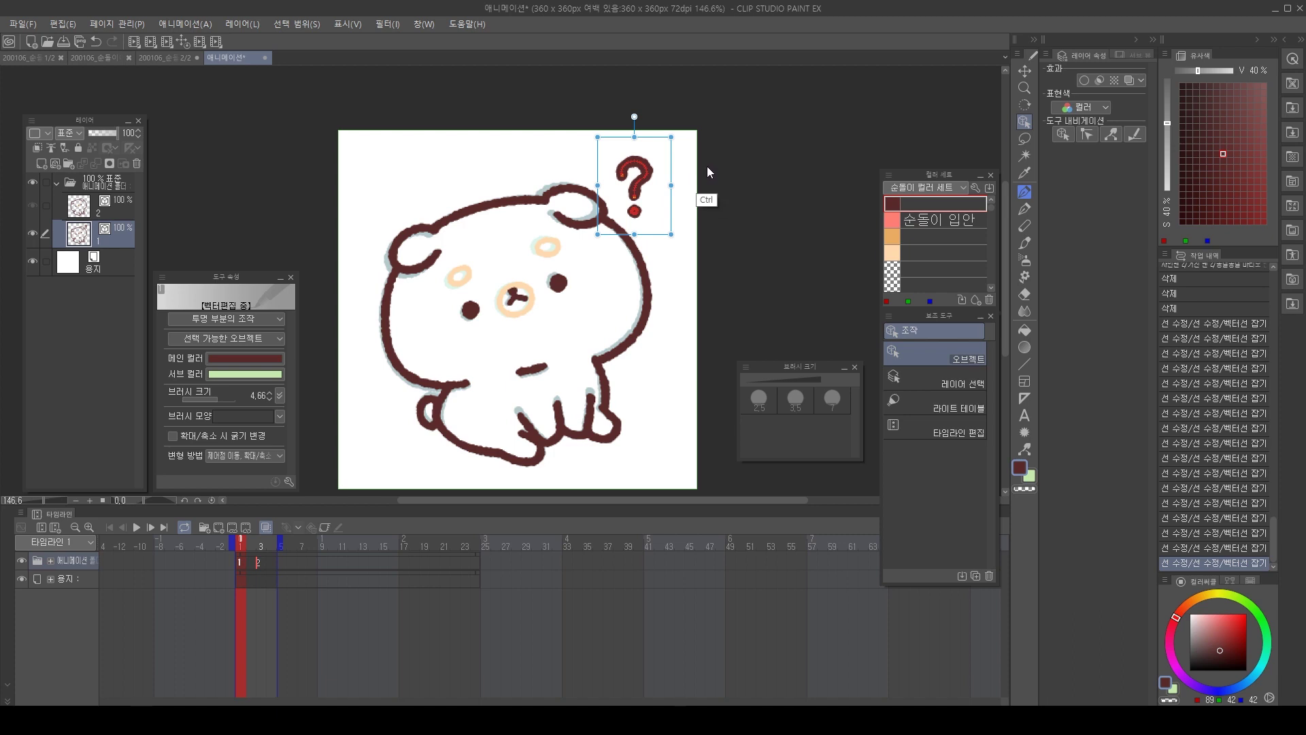
pyautogui.hotkey('ctrl', 'x')
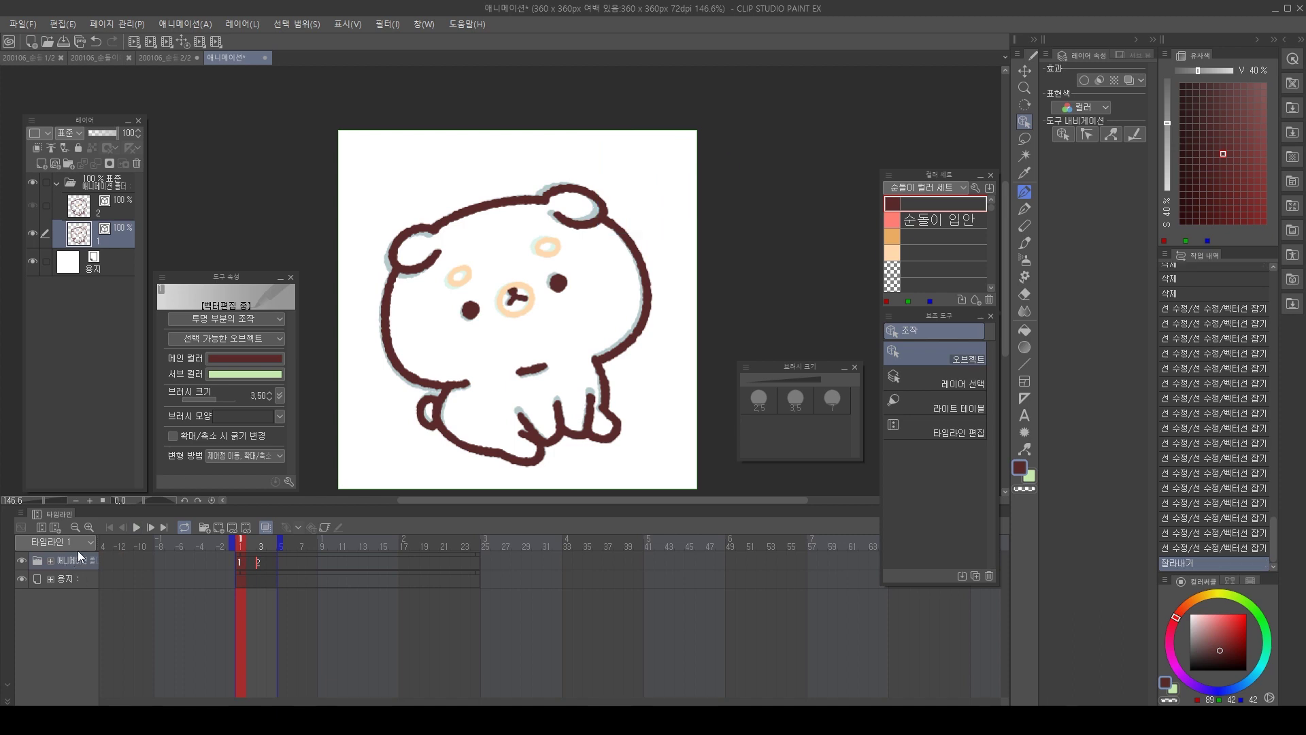
# Create a new animation folder above the puppy's folder and paste the question mark into it.
pyautogui.click(202, 525)
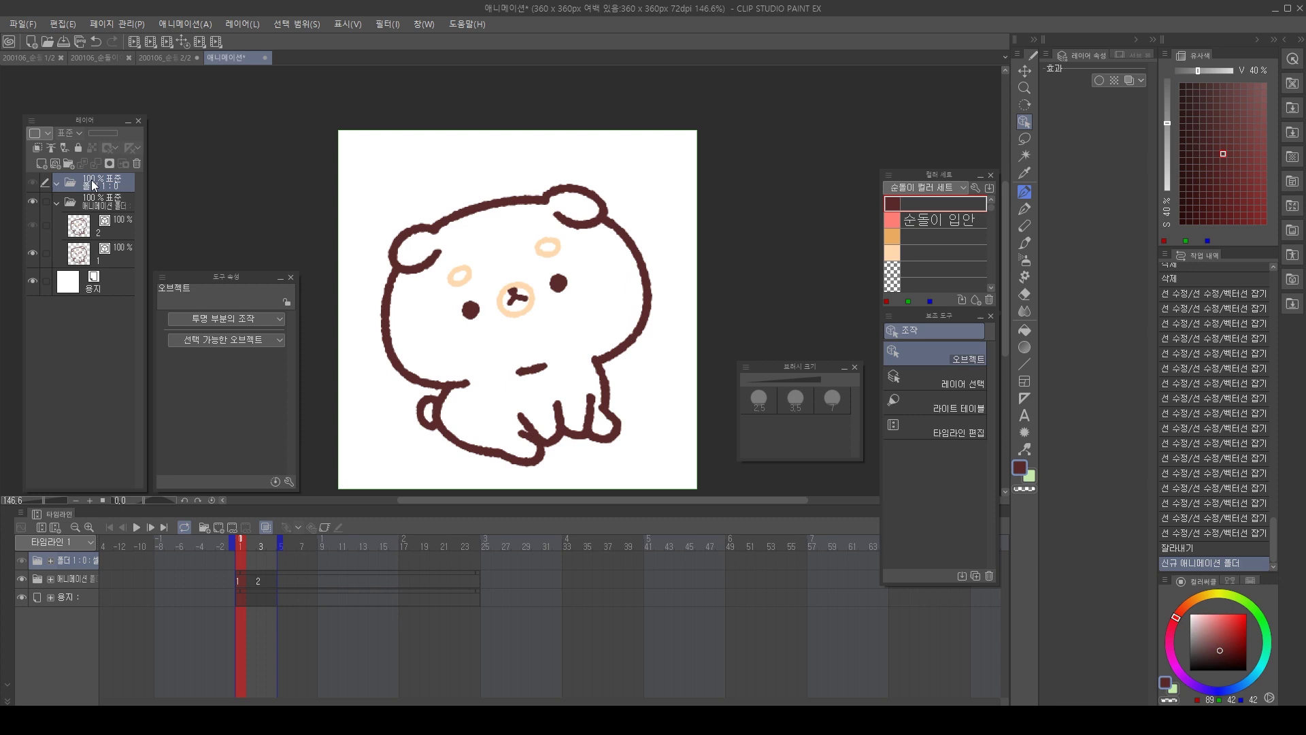
pyautogui.click(58, 580)
pyautogui.click(76, 558)
pyautogui.hotkey('ctrl', 'v')
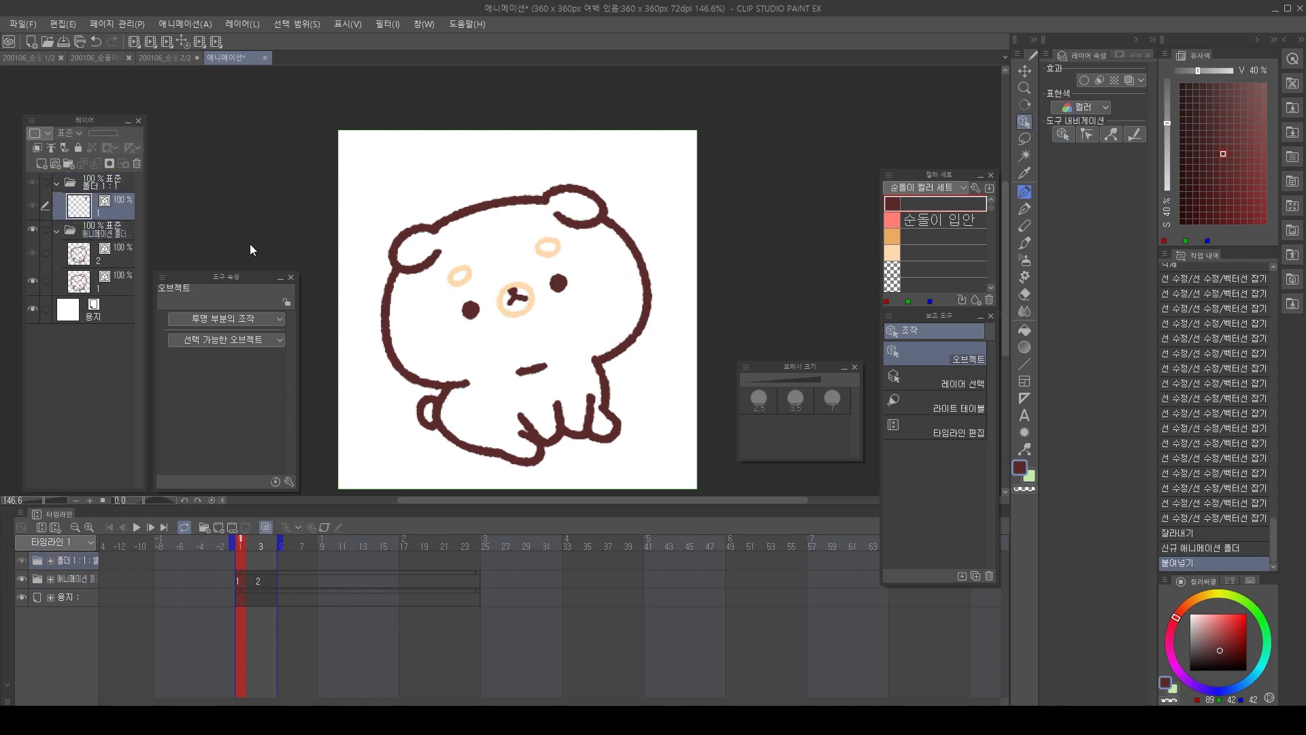
# Assign cel 1 of the new animation folder to frame 1 of the timeline.
pyautogui.click(239, 561)
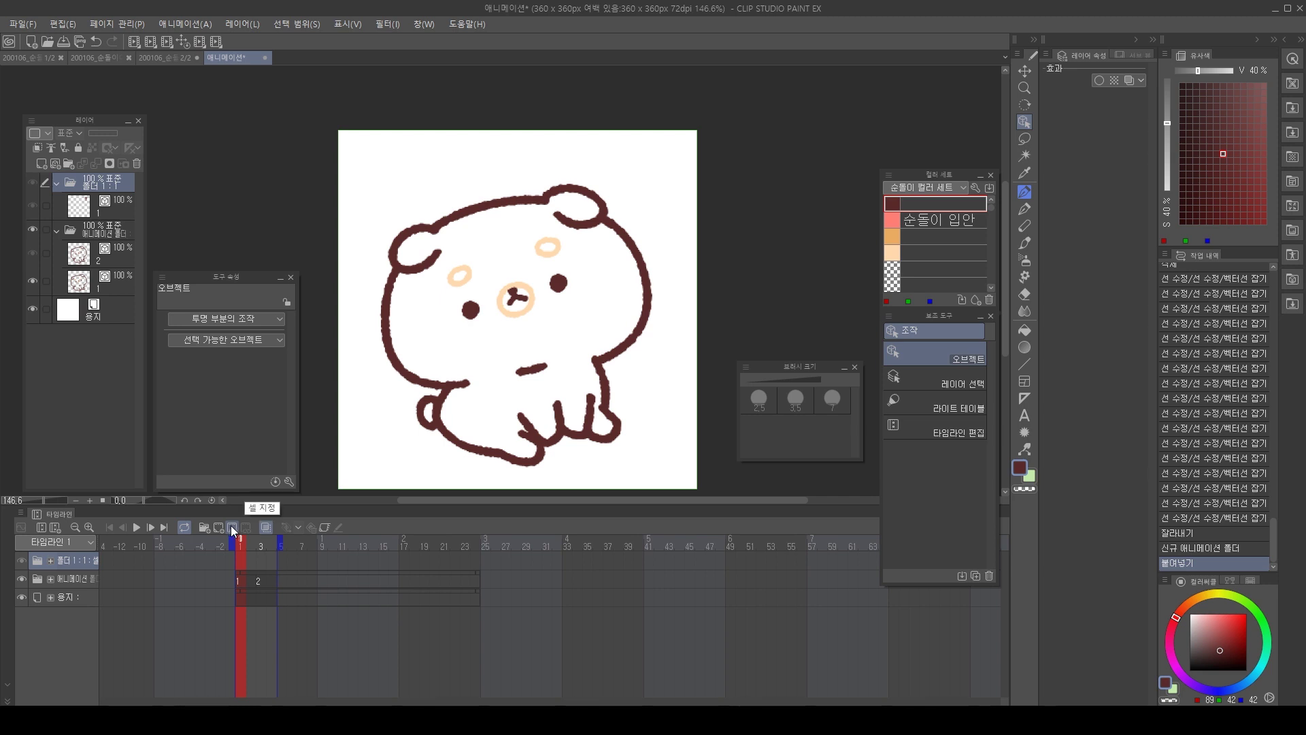
pyautogui.click(232, 528)
pyautogui.click(514, 223)
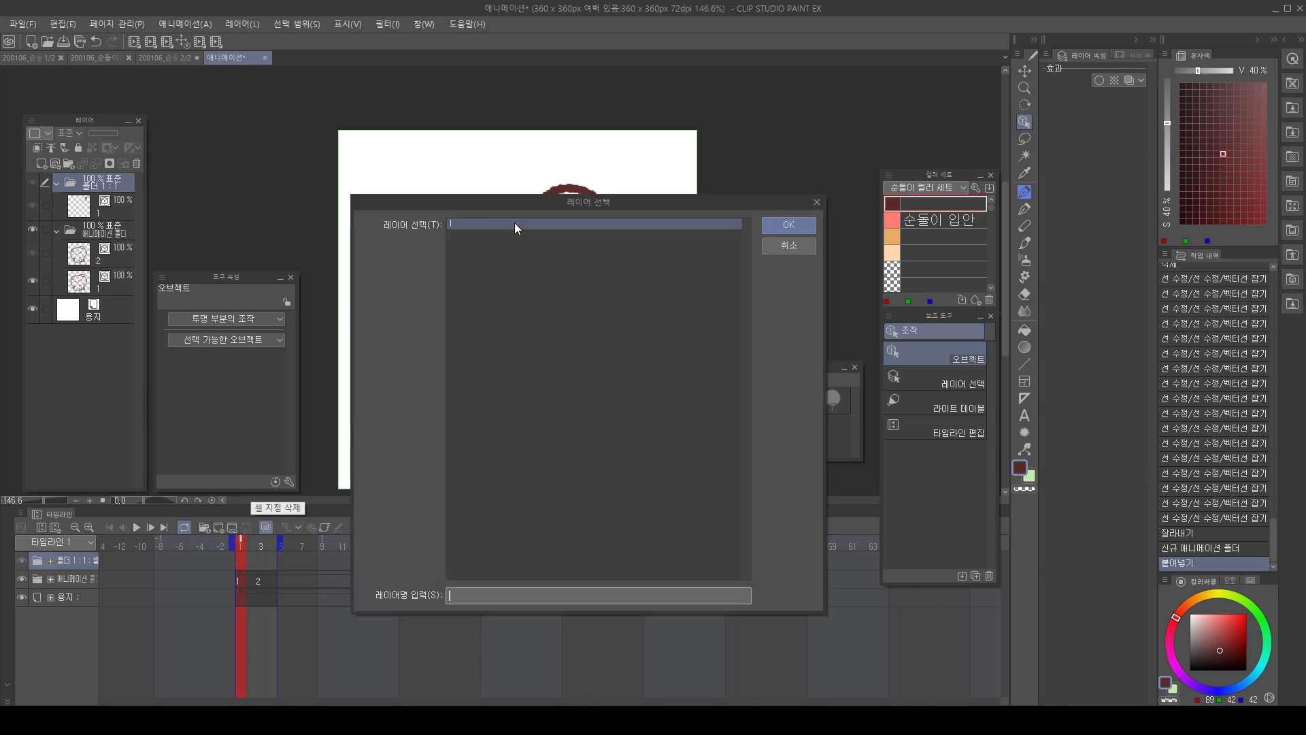
pyautogui.click(788, 225)
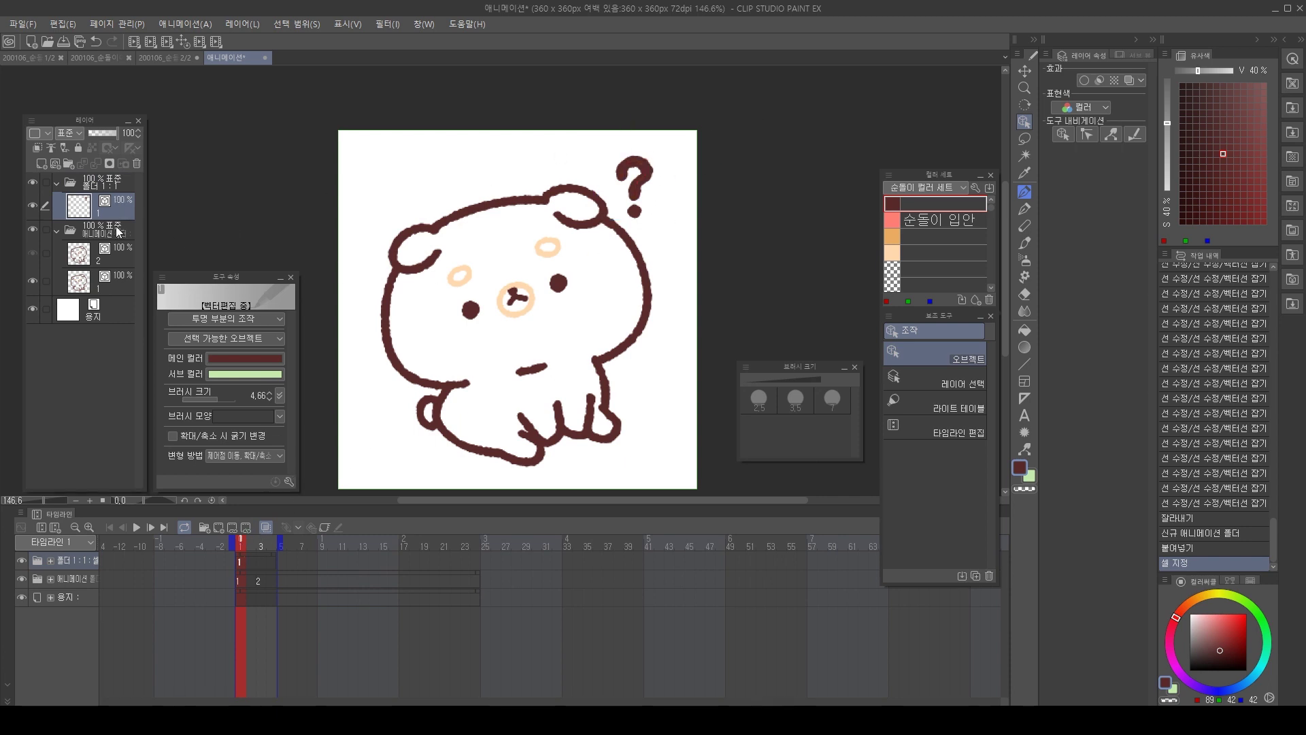
# Turn on the blue layer color for the question mark's animation folder and play the animation.
pyautogui.click(117, 180)
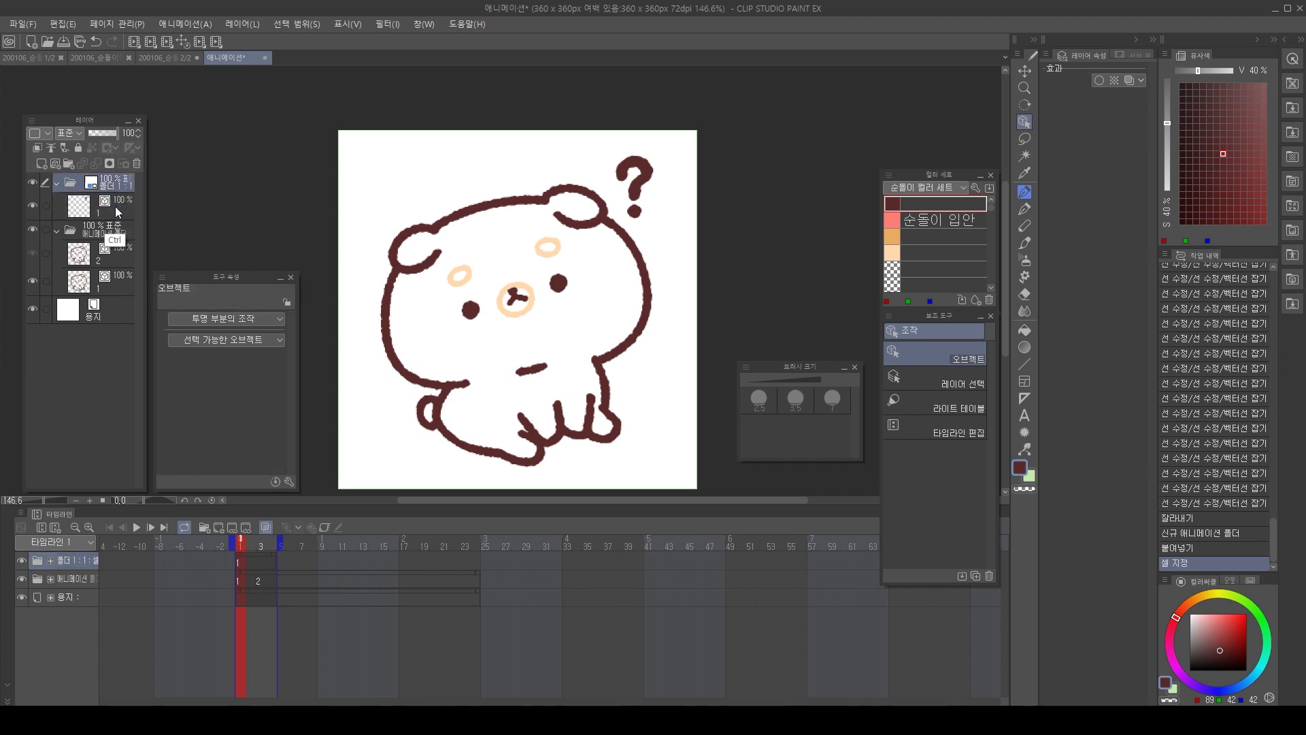
pyautogui.hotkey('ctrl', 'b')
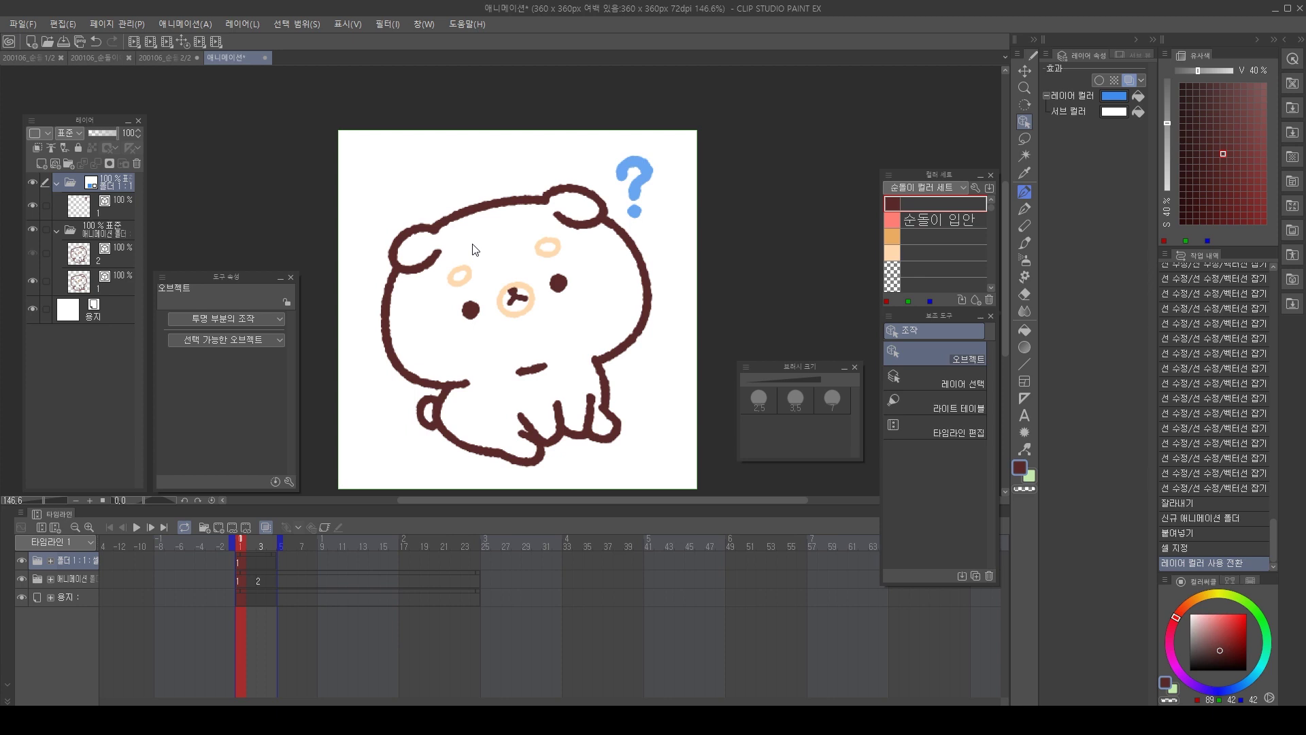
pyautogui.click(464, 385)
pyautogui.press('space')
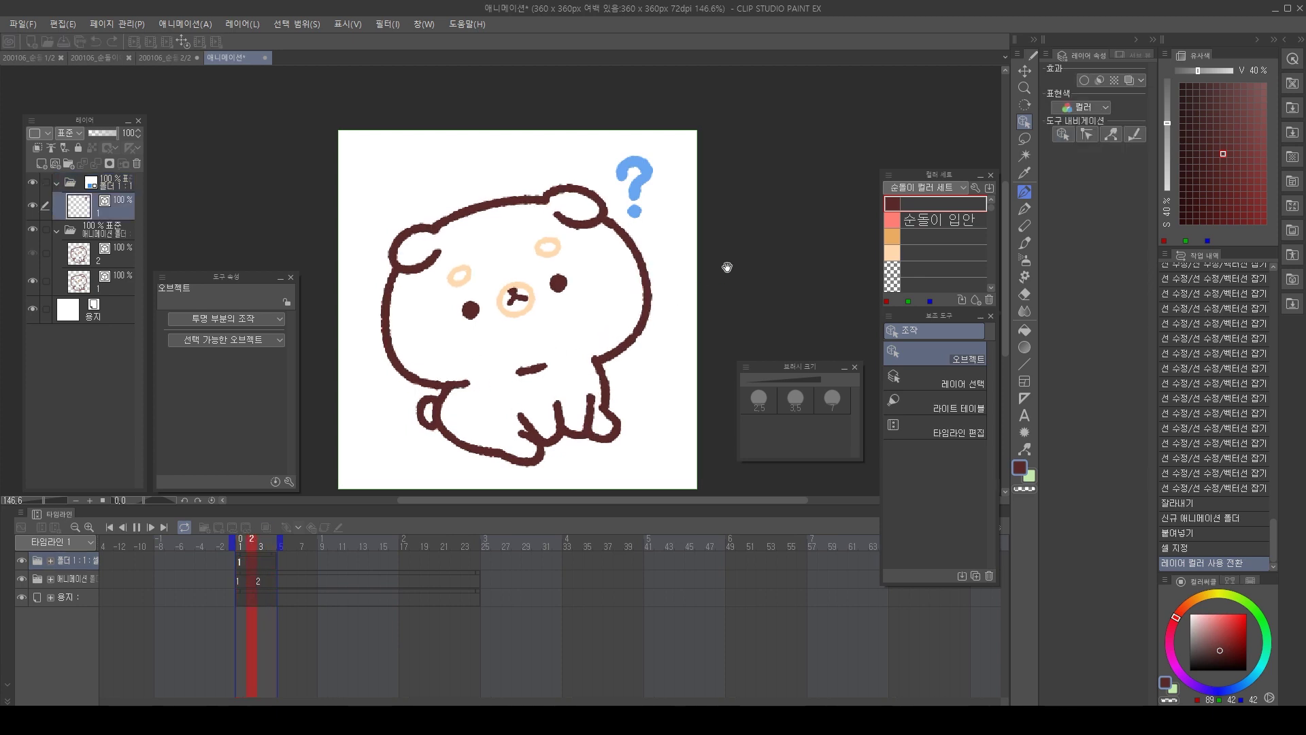
# Stop playback, duplicate cel 1 in the question mark's folder and assign the copy, cel 2, to frame 3.
pyautogui.press('space')
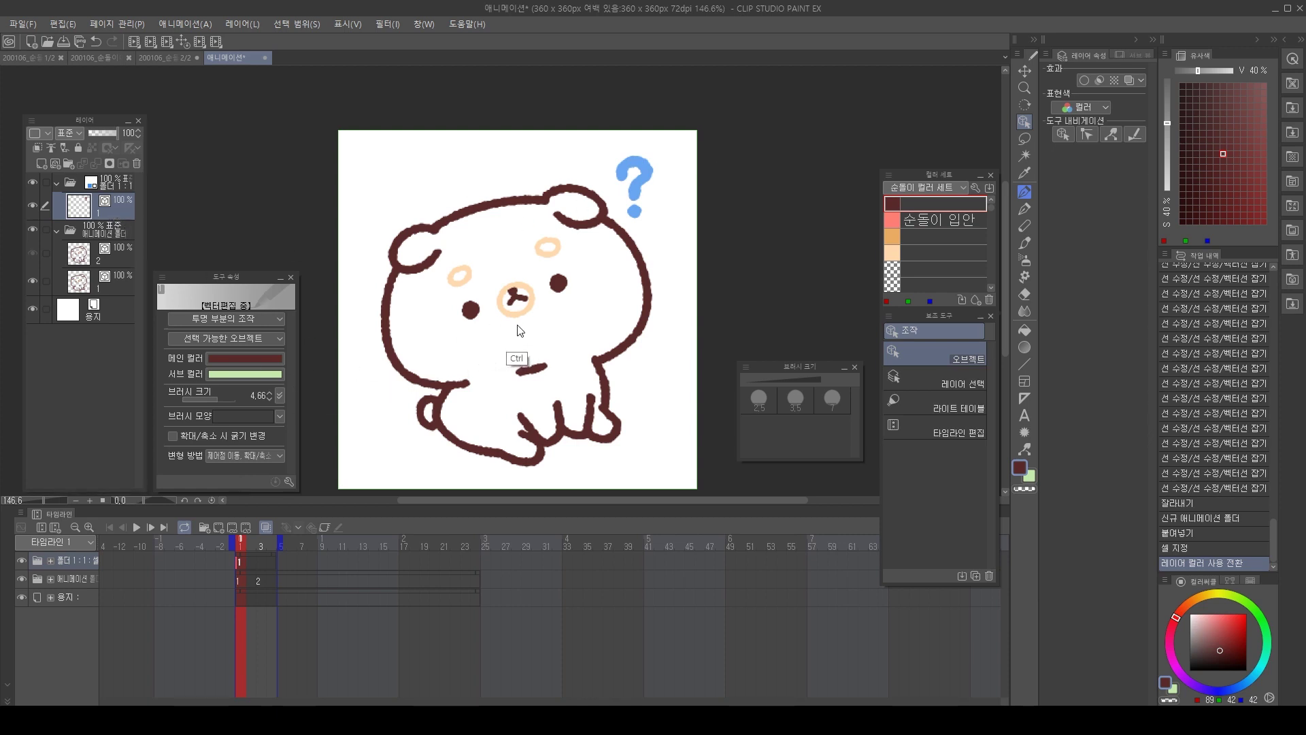
pyautogui.hotkey('ctrl', 'v')
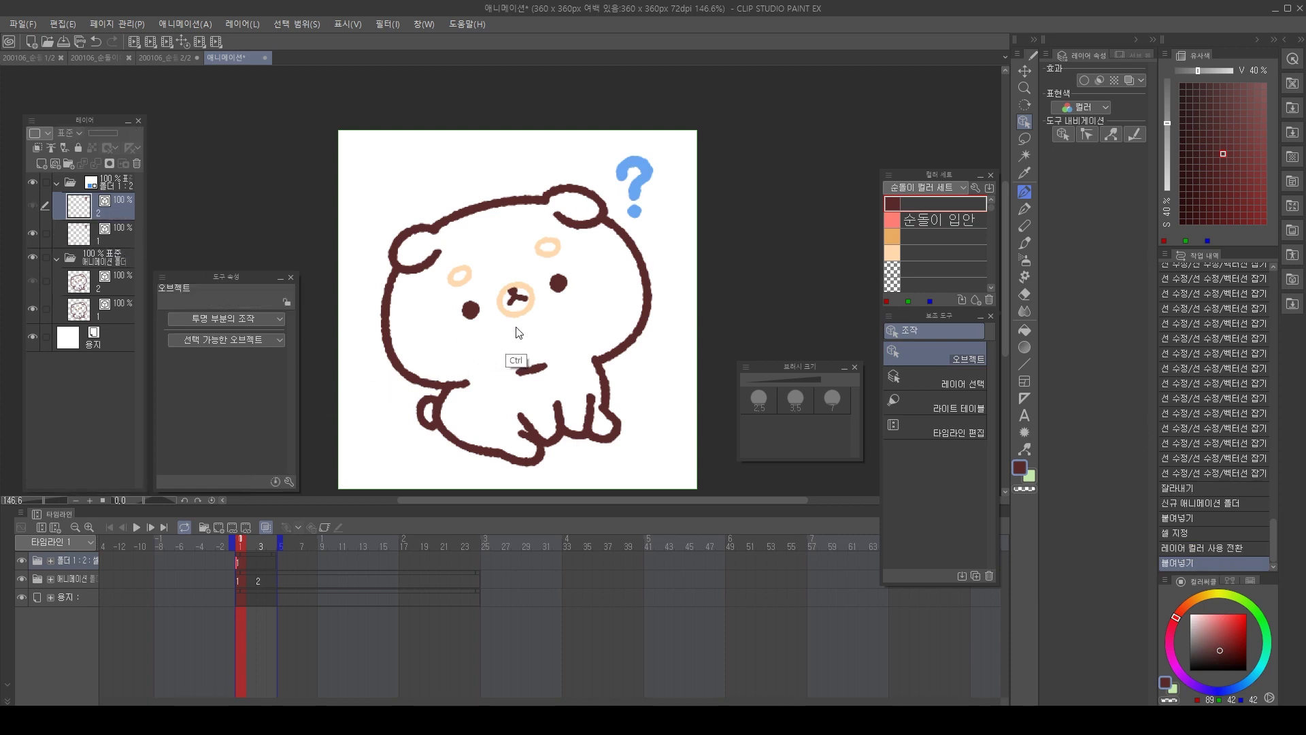
pyautogui.click(255, 559)
pyautogui.click(261, 545)
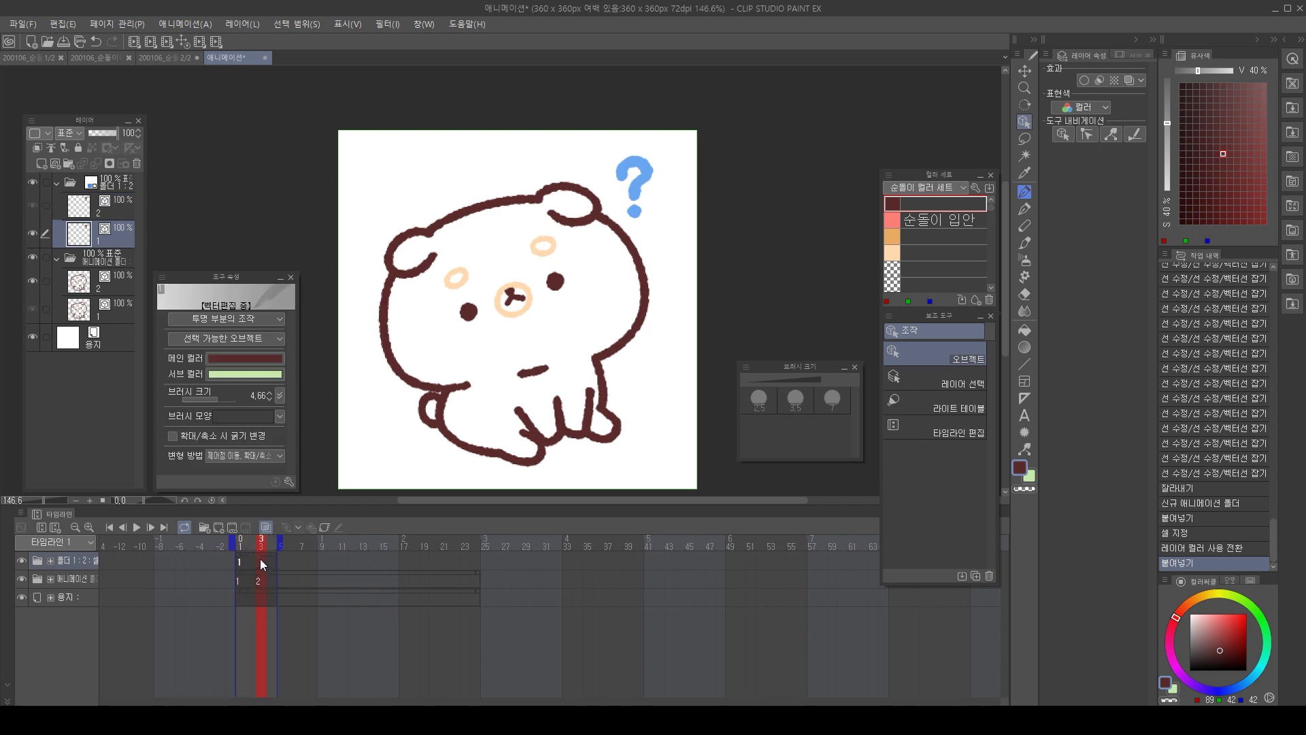
pyautogui.click(231, 524)
pyautogui.click(787, 225)
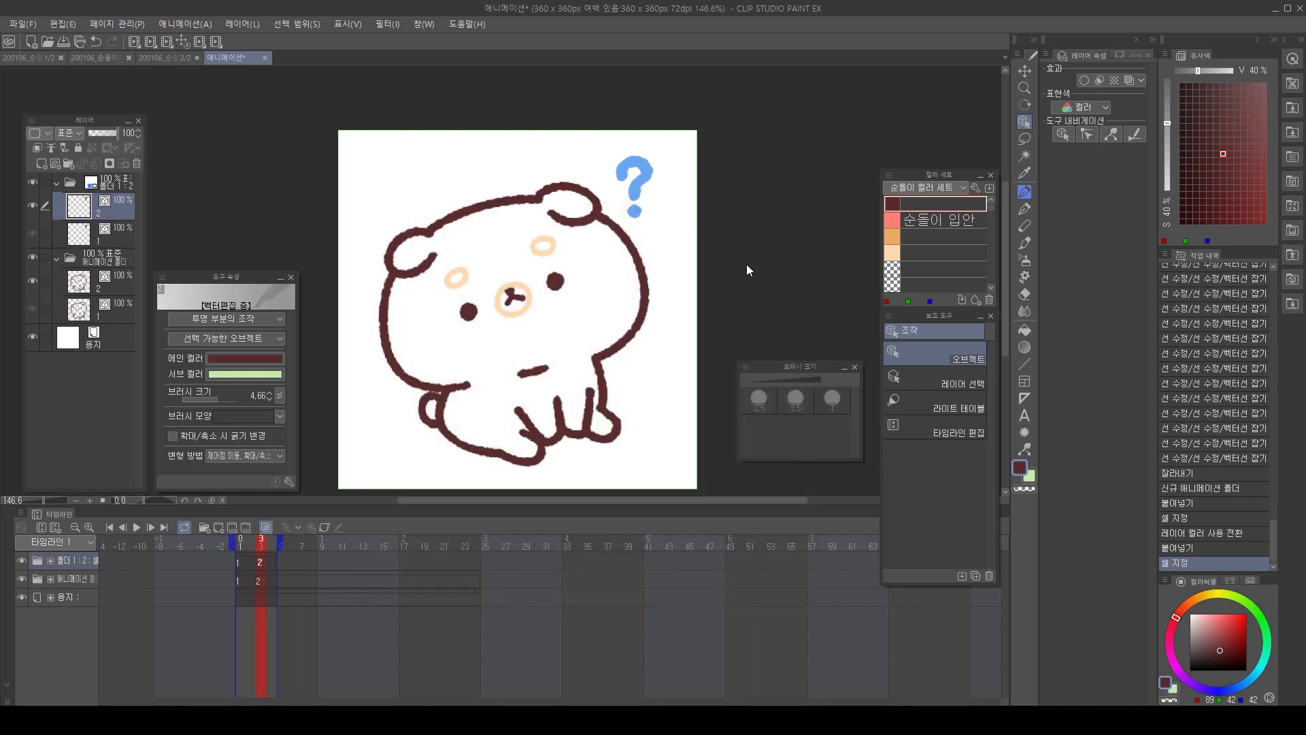
# Reshape the question mark on cel 2 with the vector pinch tool and compare it with cel 1.
pyautogui.press('y')
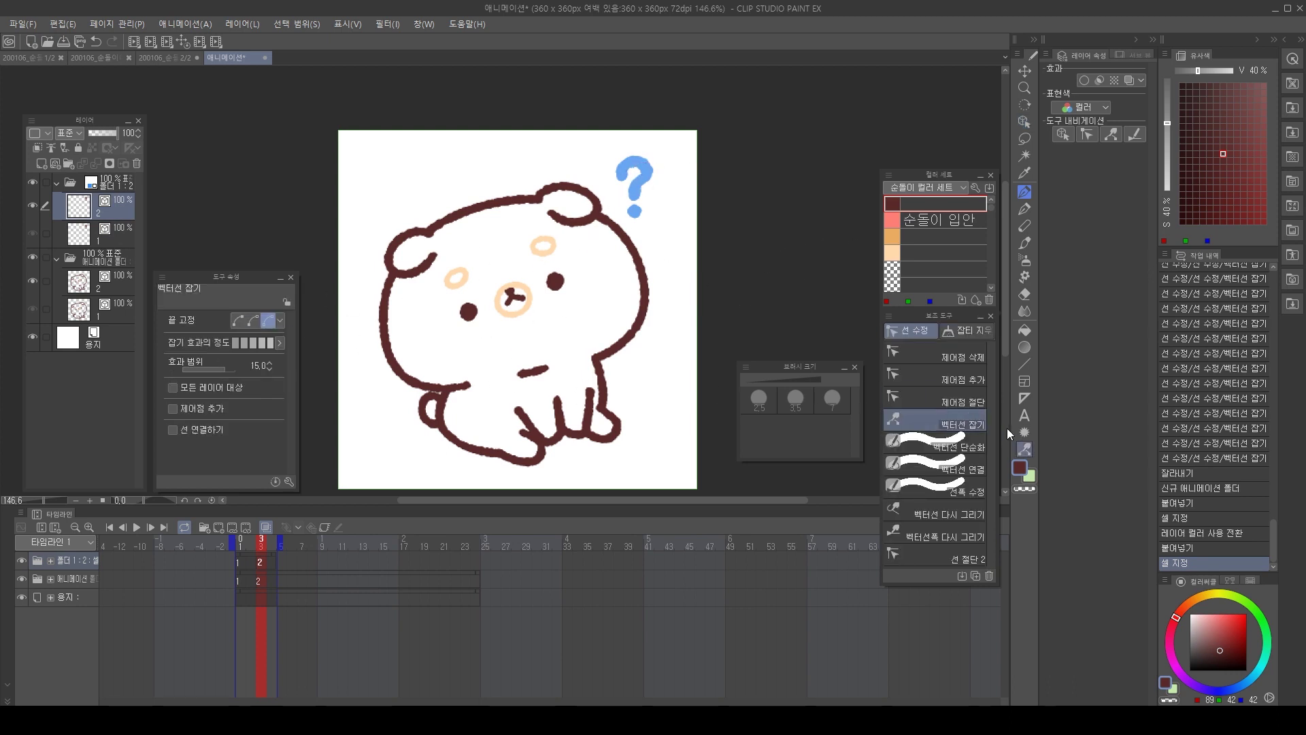
pyautogui.moveTo(635, 170); pyautogui.dragTo(634, 202)
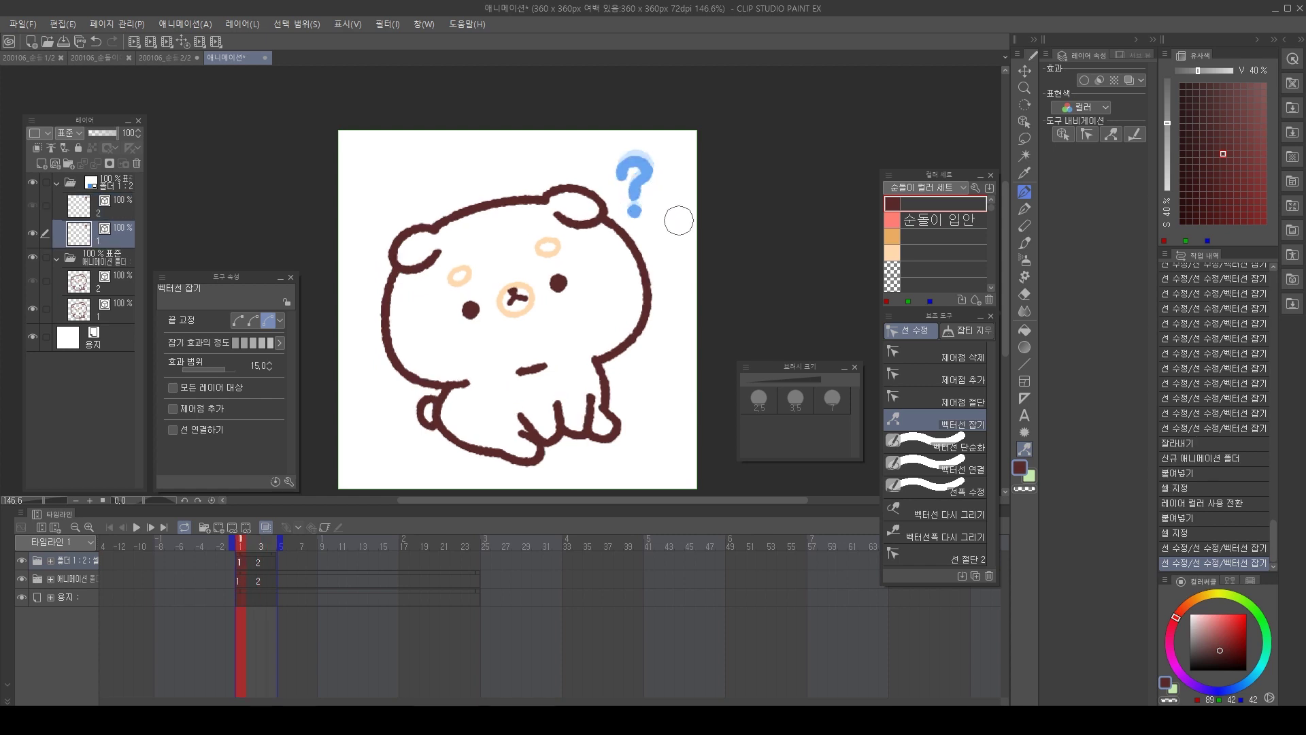
pyautogui.press(',')
pyautogui.press('.')
pyautogui.press(',')
pyautogui.click(251, 560)
pyautogui.click(260, 563)
pyautogui.click(240, 561)
pyautogui.click(251, 560)
pyautogui.click(240, 562)
# Duplicate the question mark's cel 1 and assign the copy, cel 1a, to frame 2.
pyautogui.hotkey('ctrl', 'v')
pyautogui.click(249, 562)
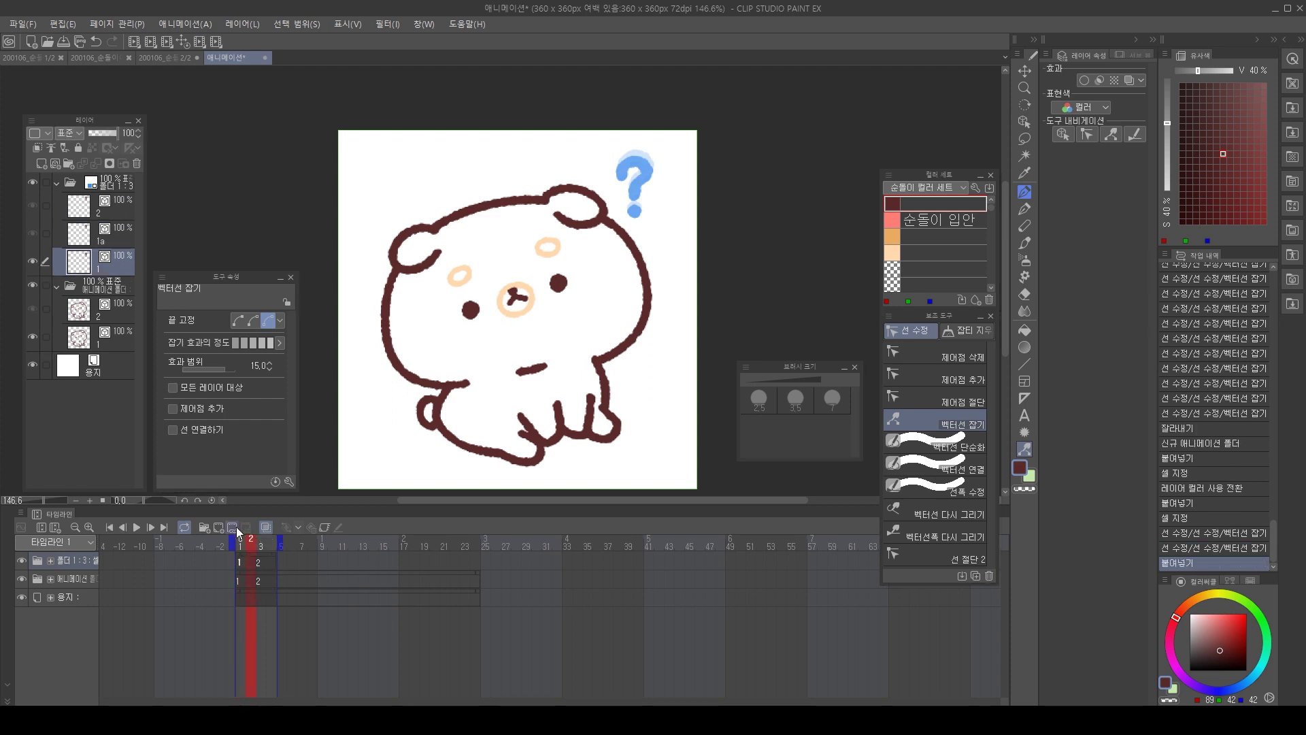
pyautogui.click(246, 528)
pyautogui.click(447, 239)
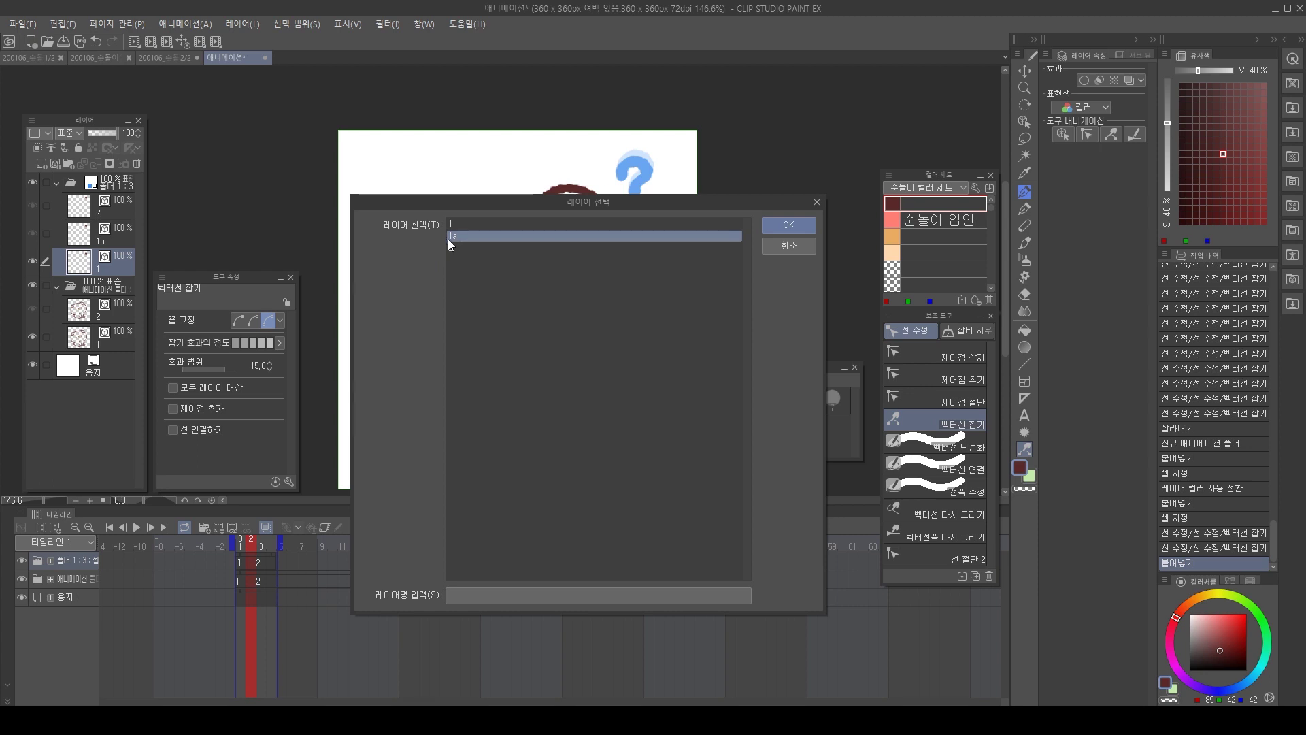
pyautogui.click(782, 226)
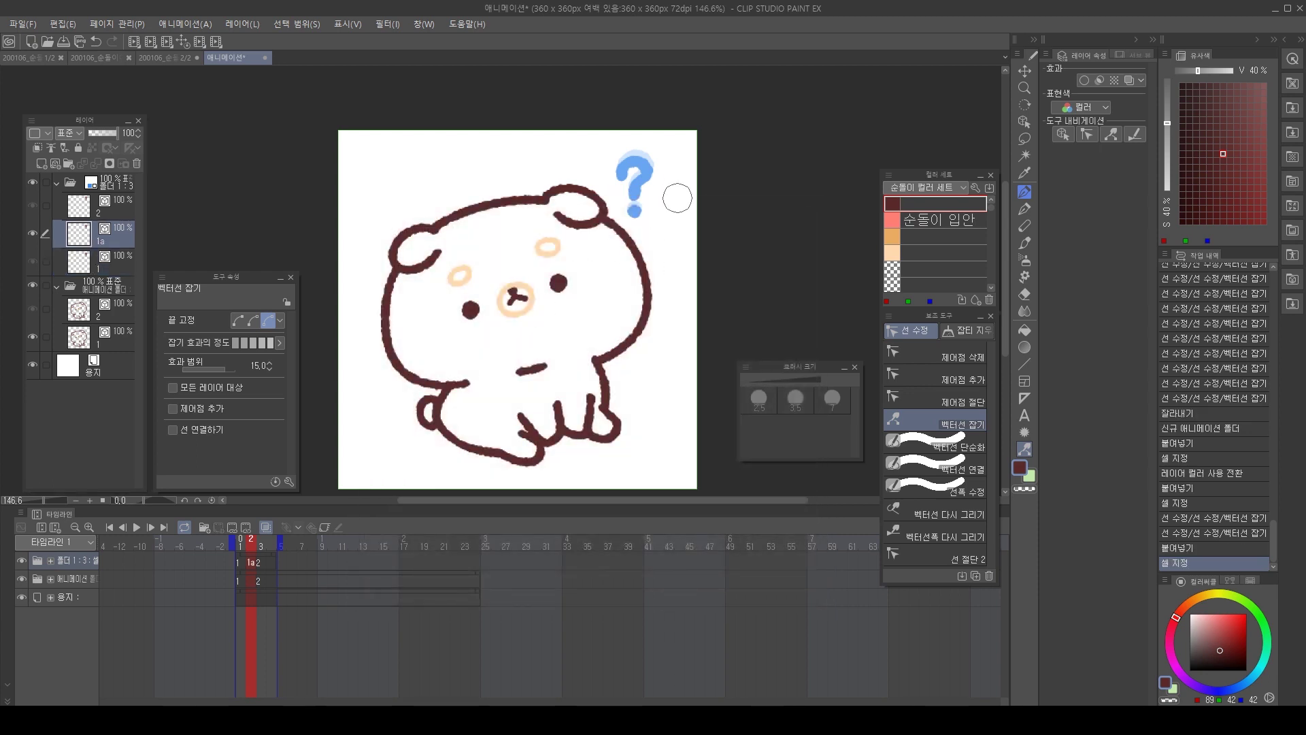
# Pinch the lines of the question mark on cel 1a to vary its shape slightly.
pyautogui.moveTo(618, 194); pyautogui.dragTo(708, 127)
pyautogui.moveTo(708, 127); pyautogui.dragTo(630, 192)
pyautogui.moveTo(574, 257); pyautogui.dragTo(574, 244)
pyautogui.moveTo(569, 288); pyautogui.dragTo(569, 285)
pyautogui.moveTo(648, 274); pyautogui.dragTo(602, 340)
pyautogui.moveTo(617, 311); pyautogui.dragTo(638, 257)
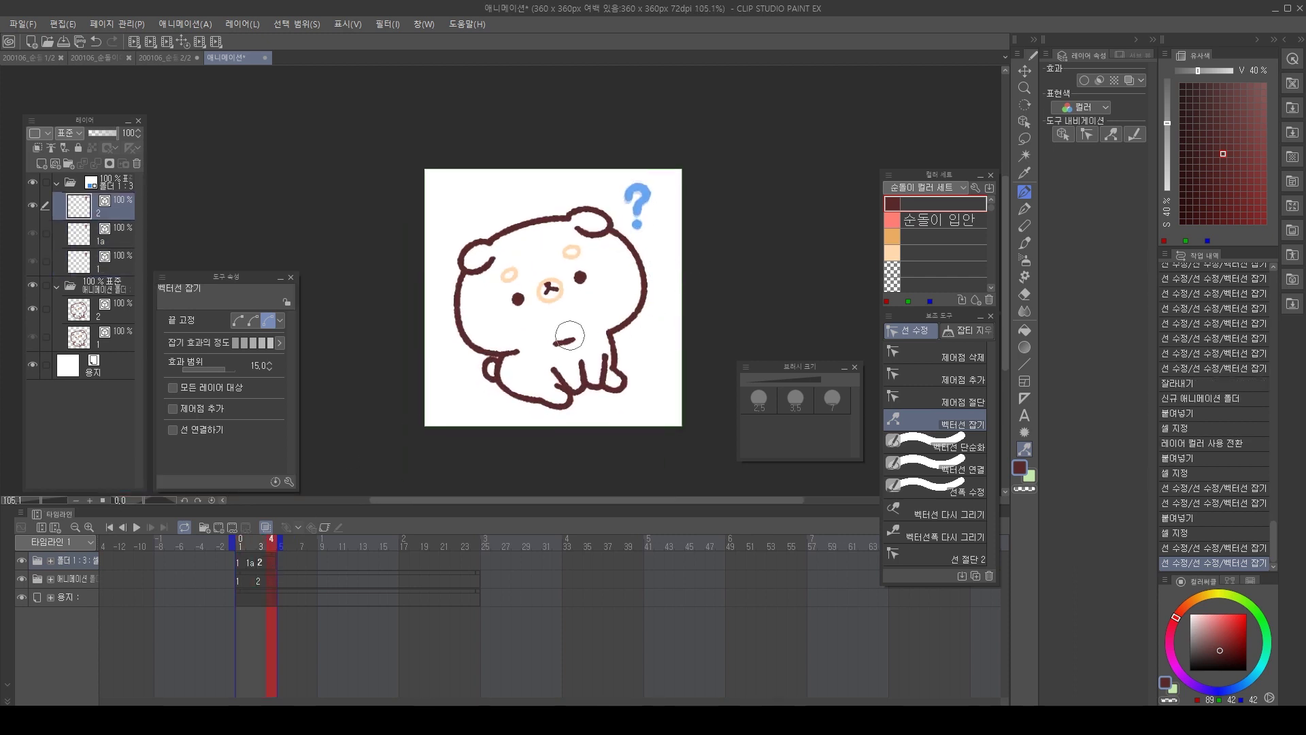
# Assign cel 1a to frame 4 in the question mark's animation folder.
pyautogui.press('F2')
pyautogui.write('1a')
pyautogui.press('Return')
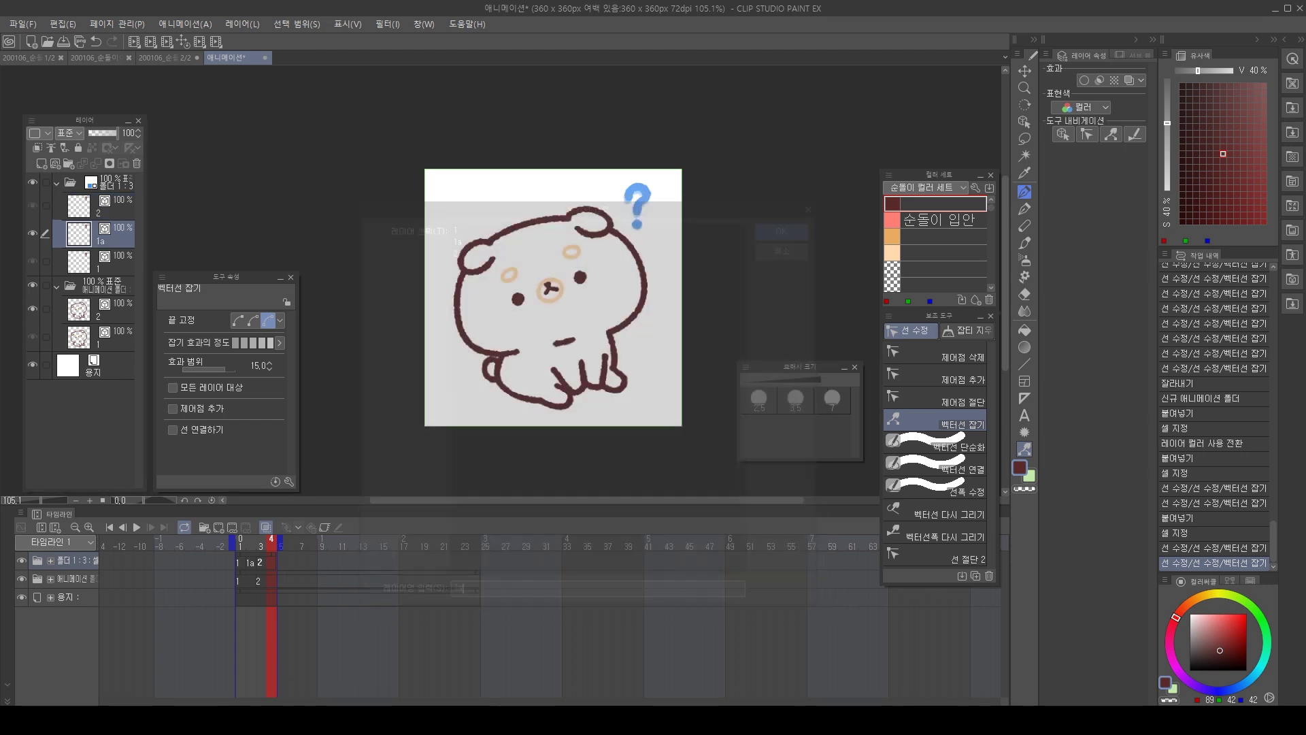
pyautogui.scroll(1, 665, 228)
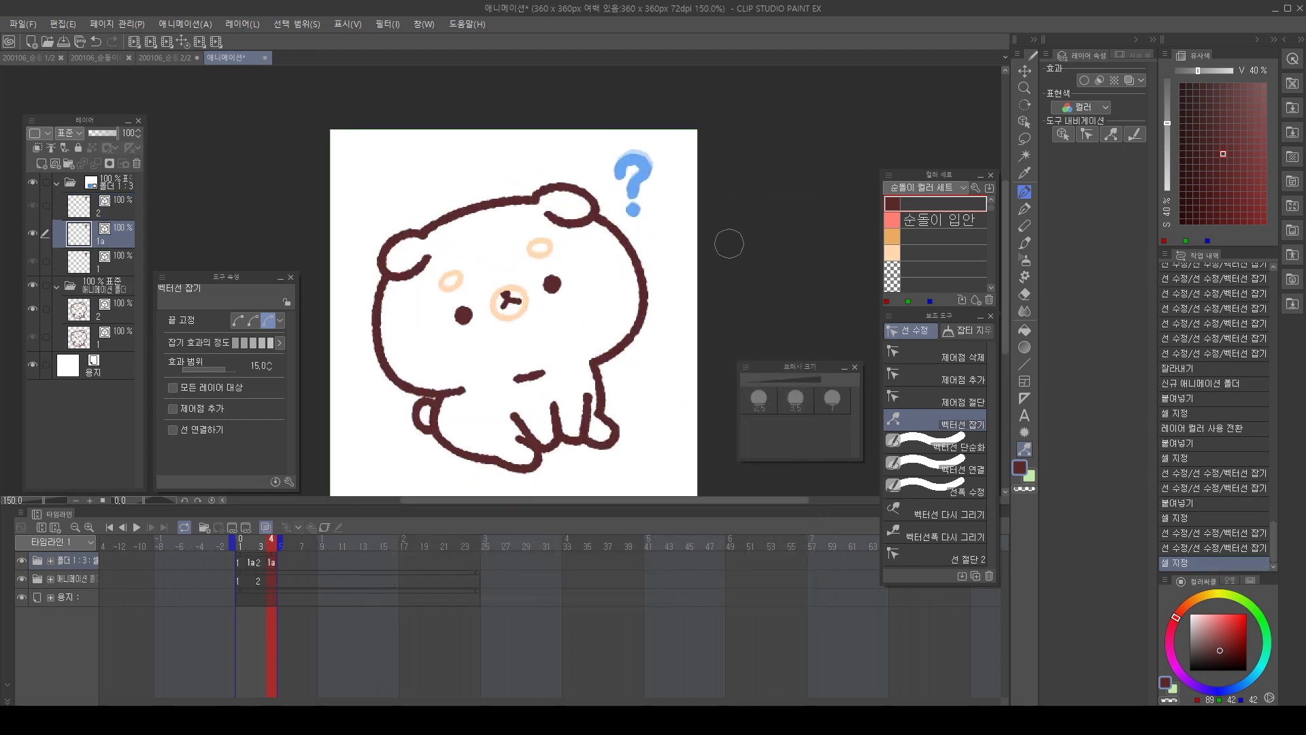
pyautogui.scroll(-1, 673, 279)
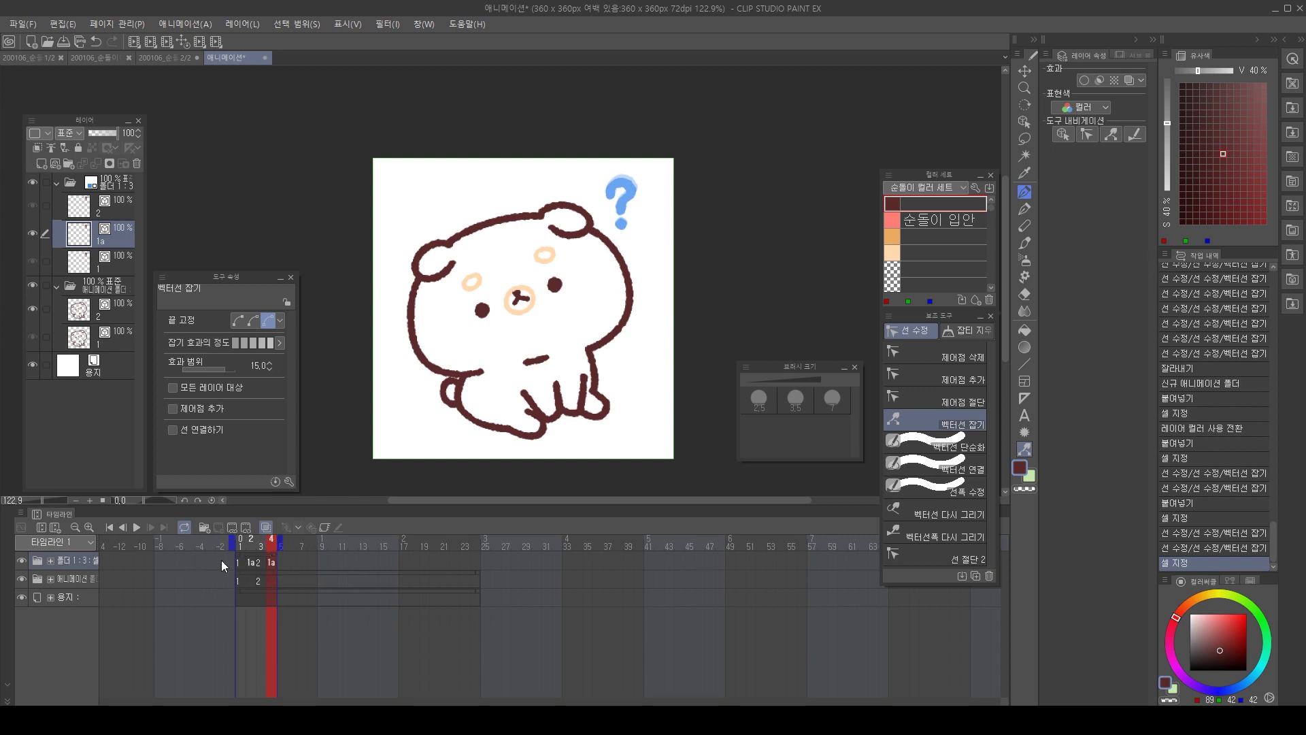
# Play the animation while toggling the visibility of the question mark's and the puppy's folders, then stop playback.
pyautogui.press('space')
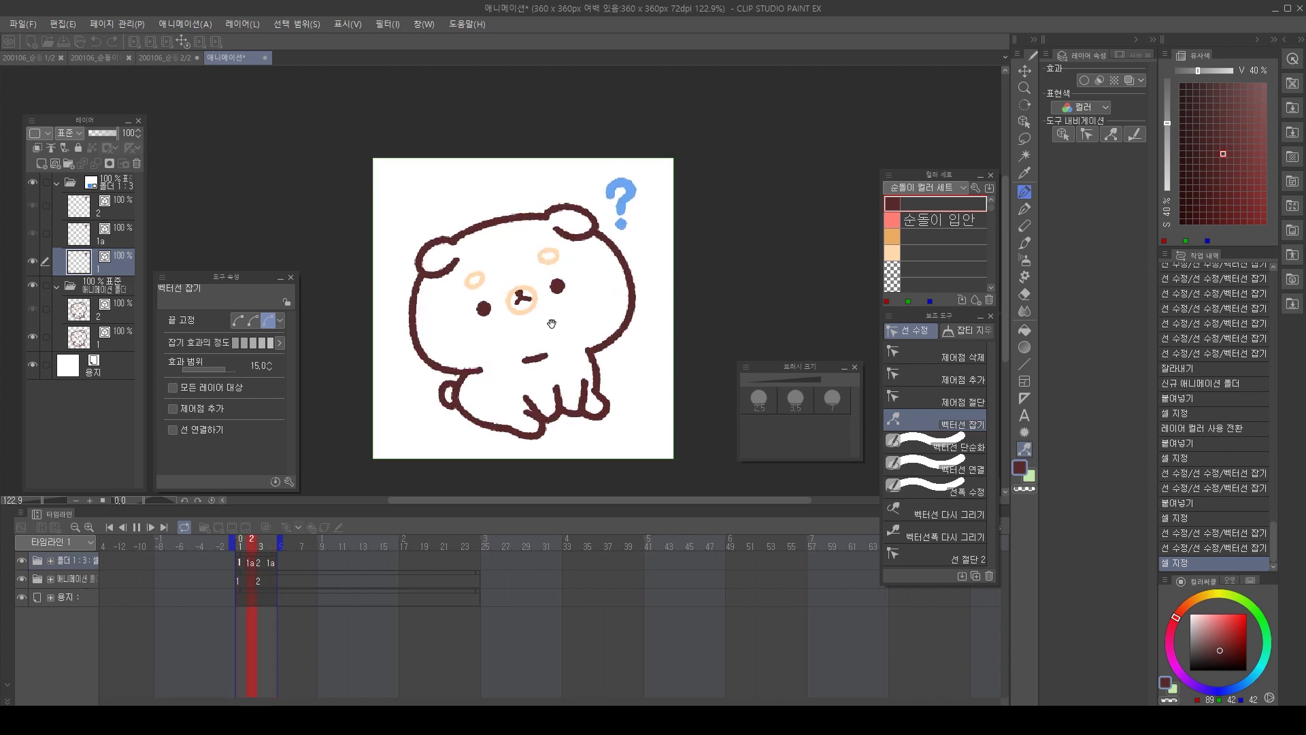
pyautogui.click(22, 561)
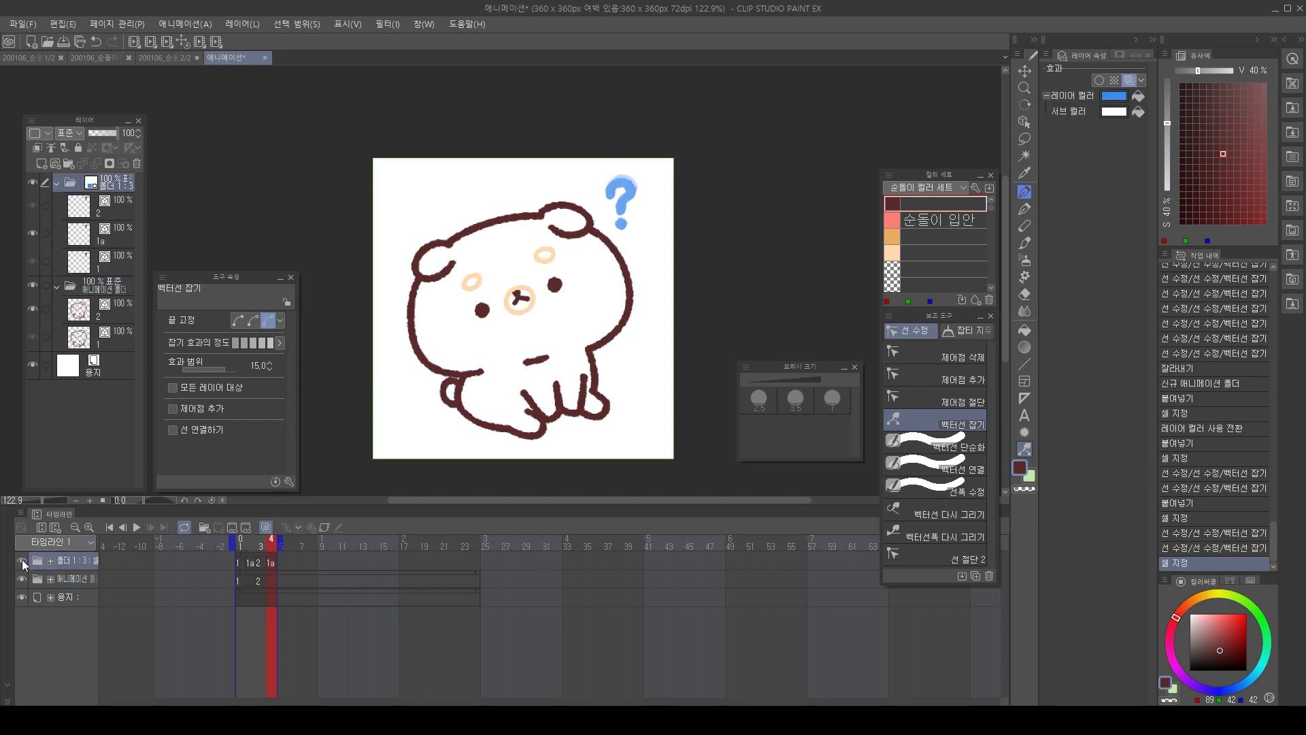
pyautogui.click(23, 559)
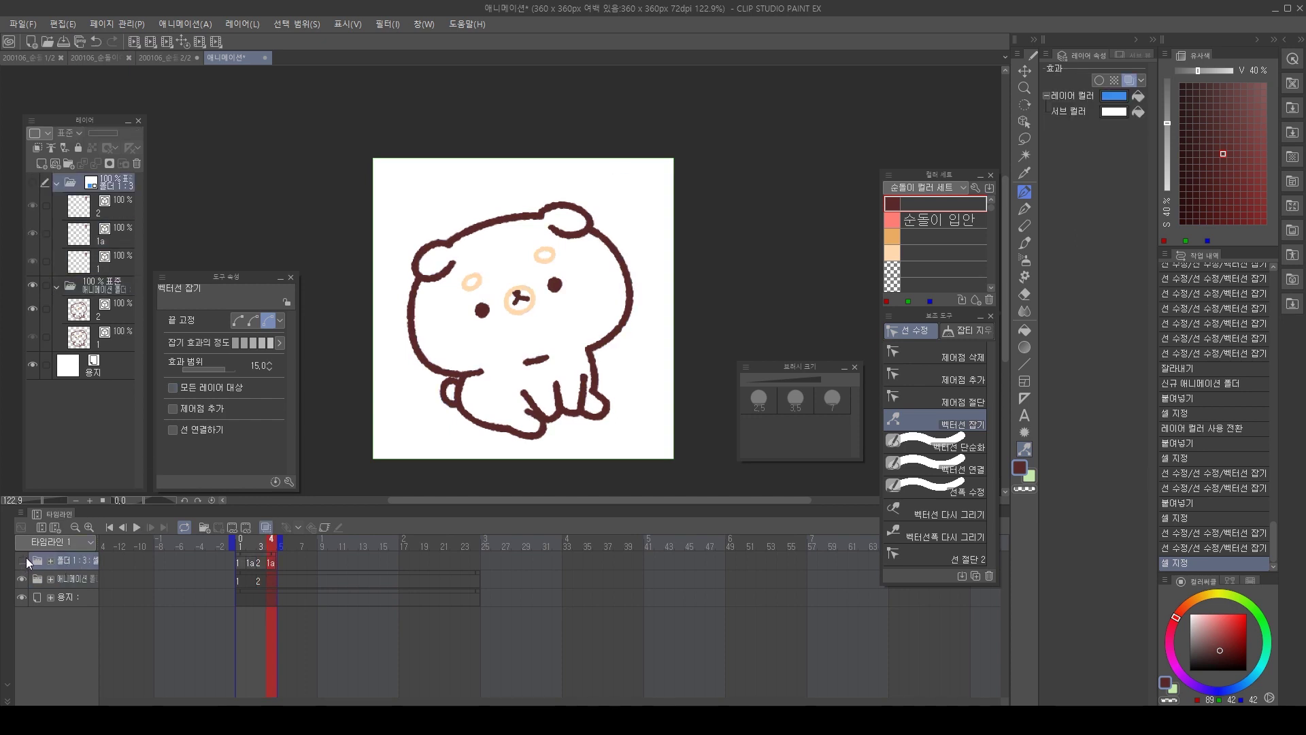
pyautogui.press('space')
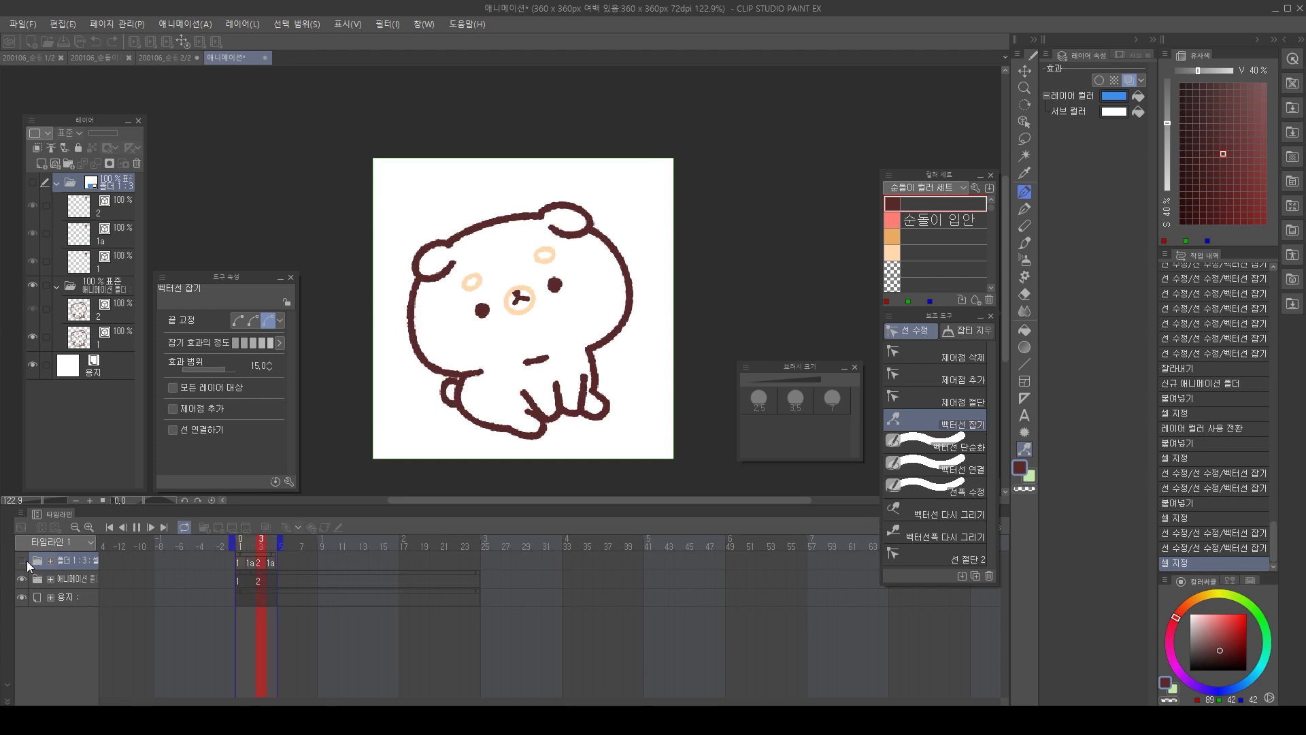
pyautogui.click(22, 559)
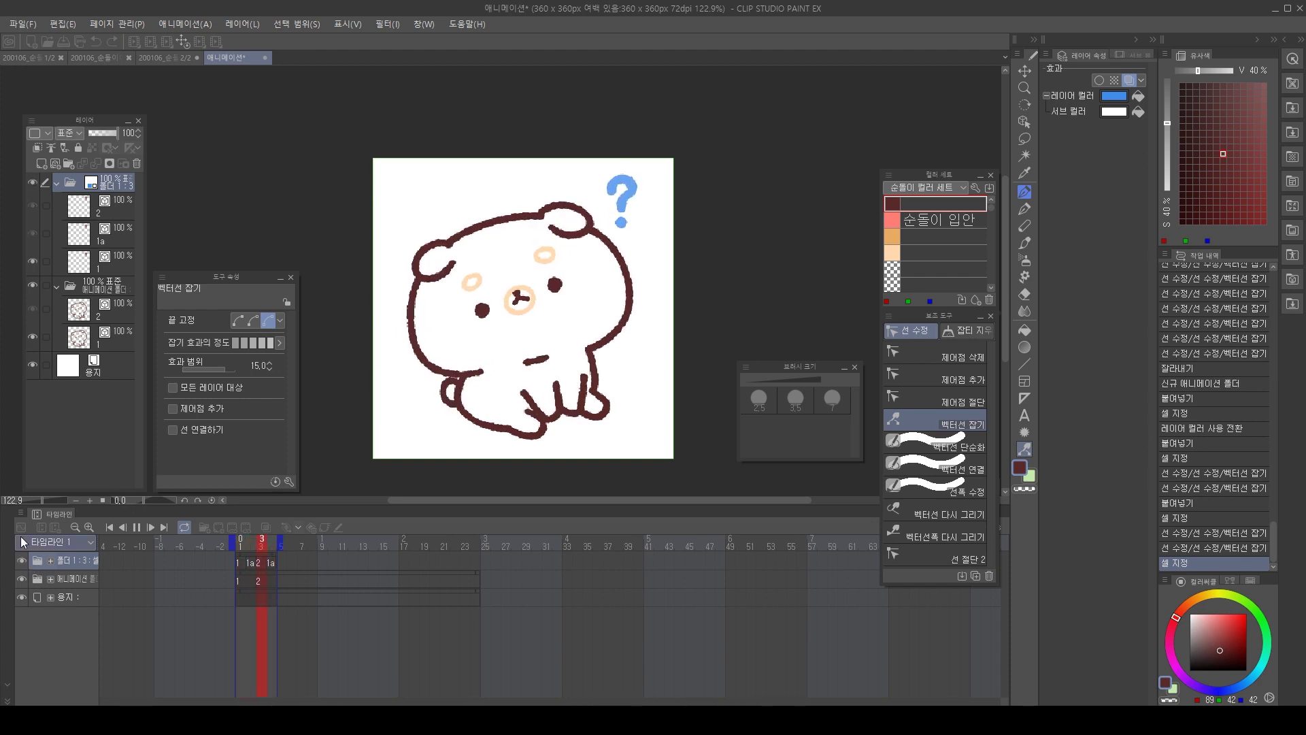
pyautogui.click(22, 579)
pyautogui.click(22, 578)
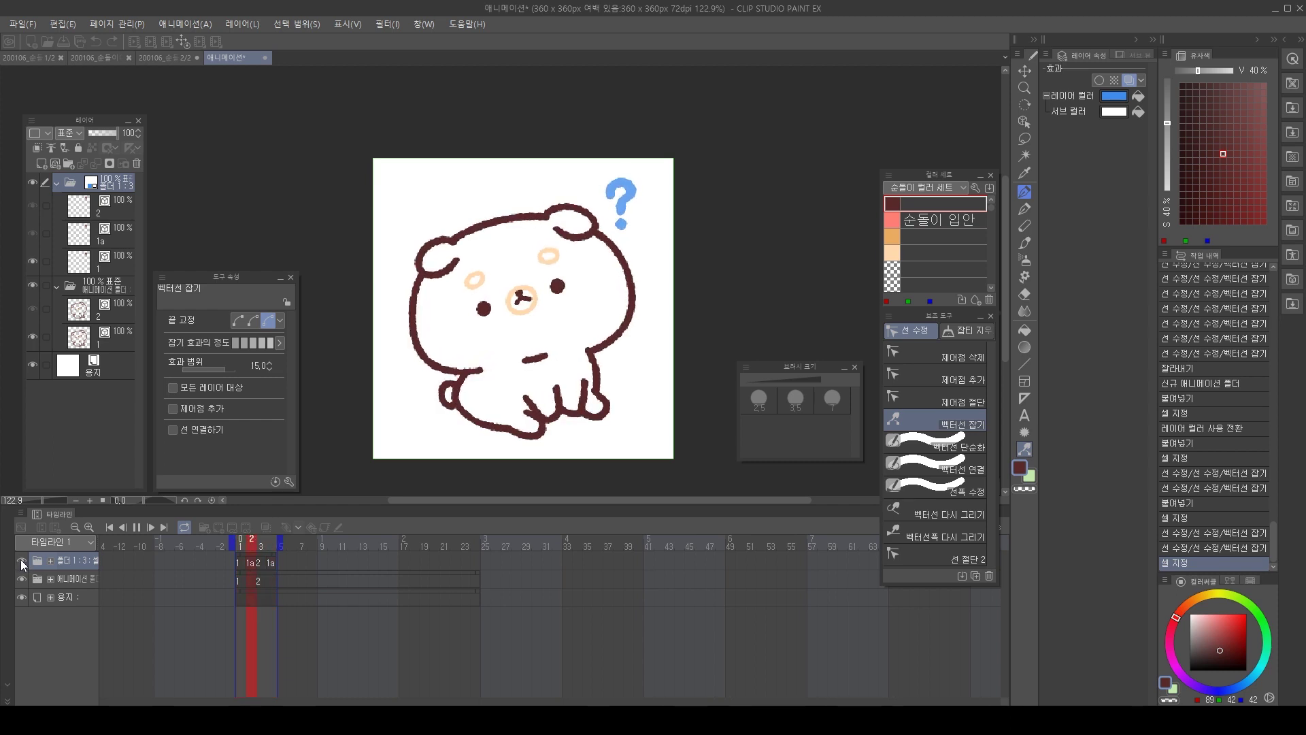
pyautogui.click(136, 527)
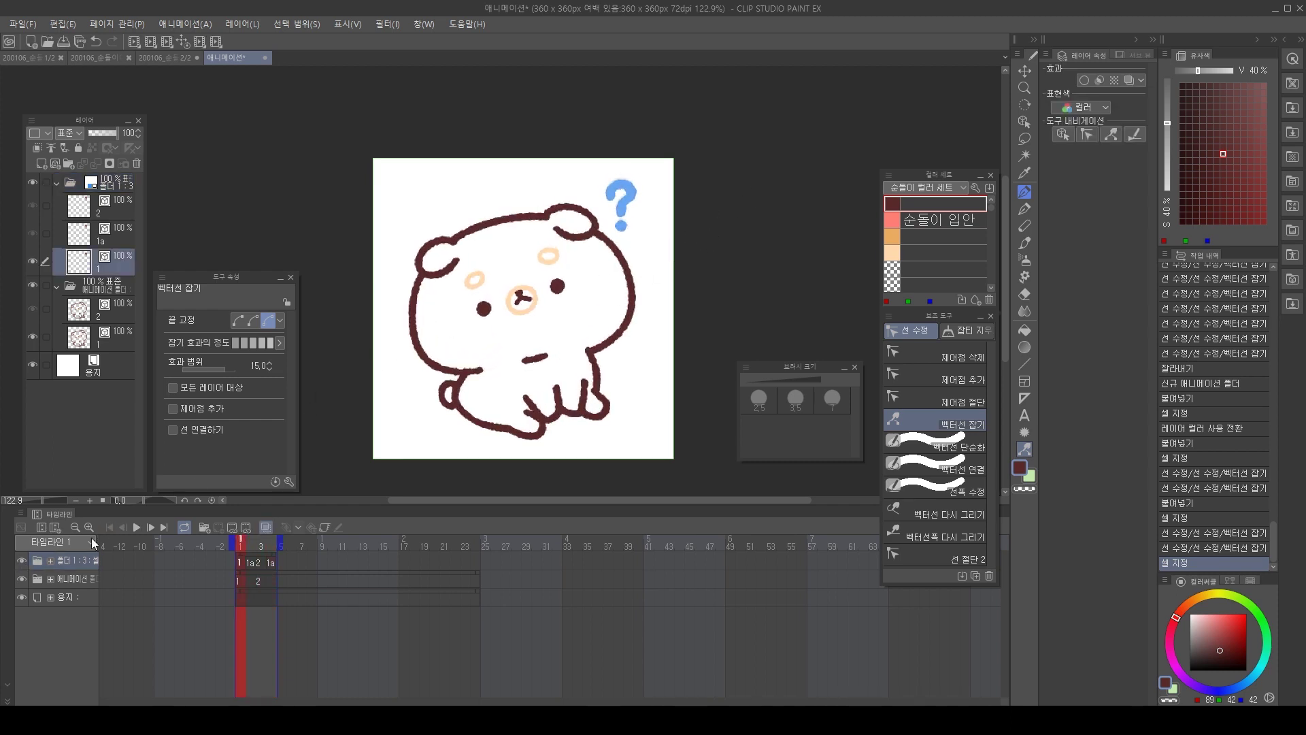
# Select the puppy's animation folder and flip between its cels on frames 1 and 3 to compare them.
pyautogui.click(82, 581)
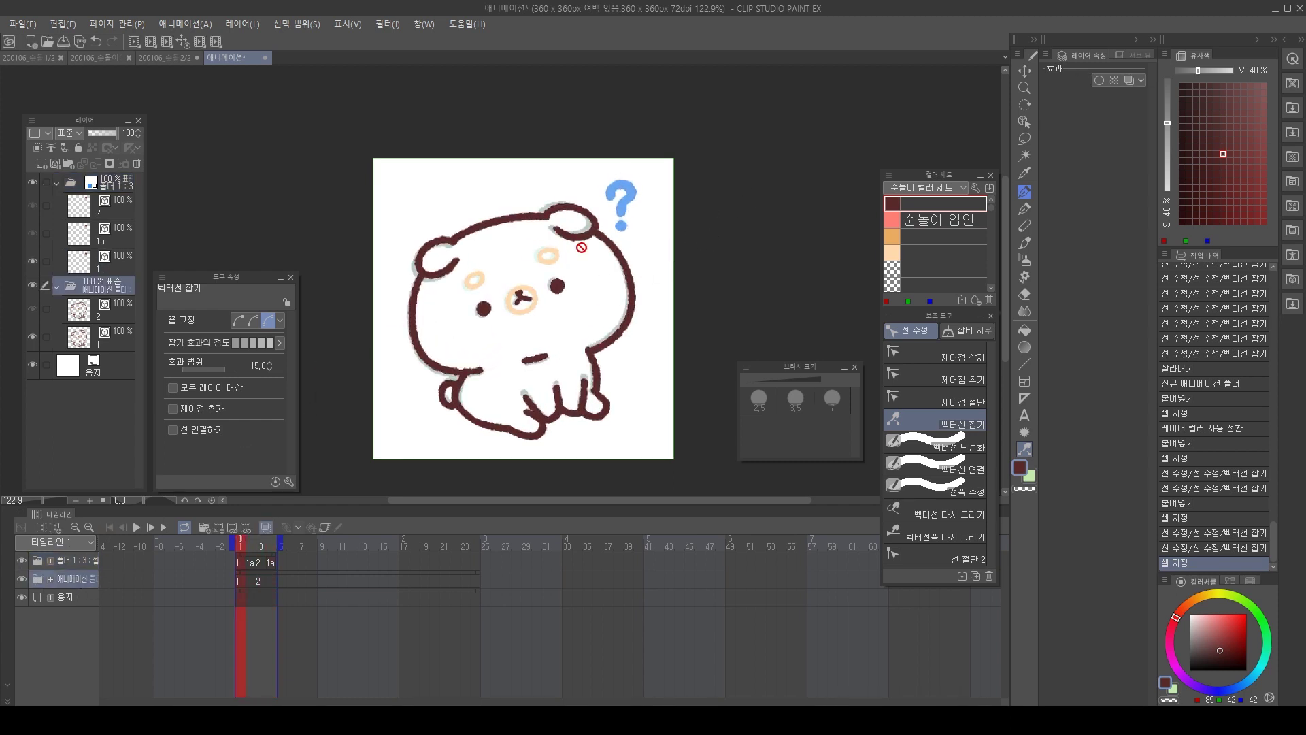
pyautogui.moveTo(691, 212); pyautogui.dragTo(666, 224)
pyautogui.moveTo(512, 334); pyautogui.dragTo(531, 330)
pyautogui.click(238, 580)
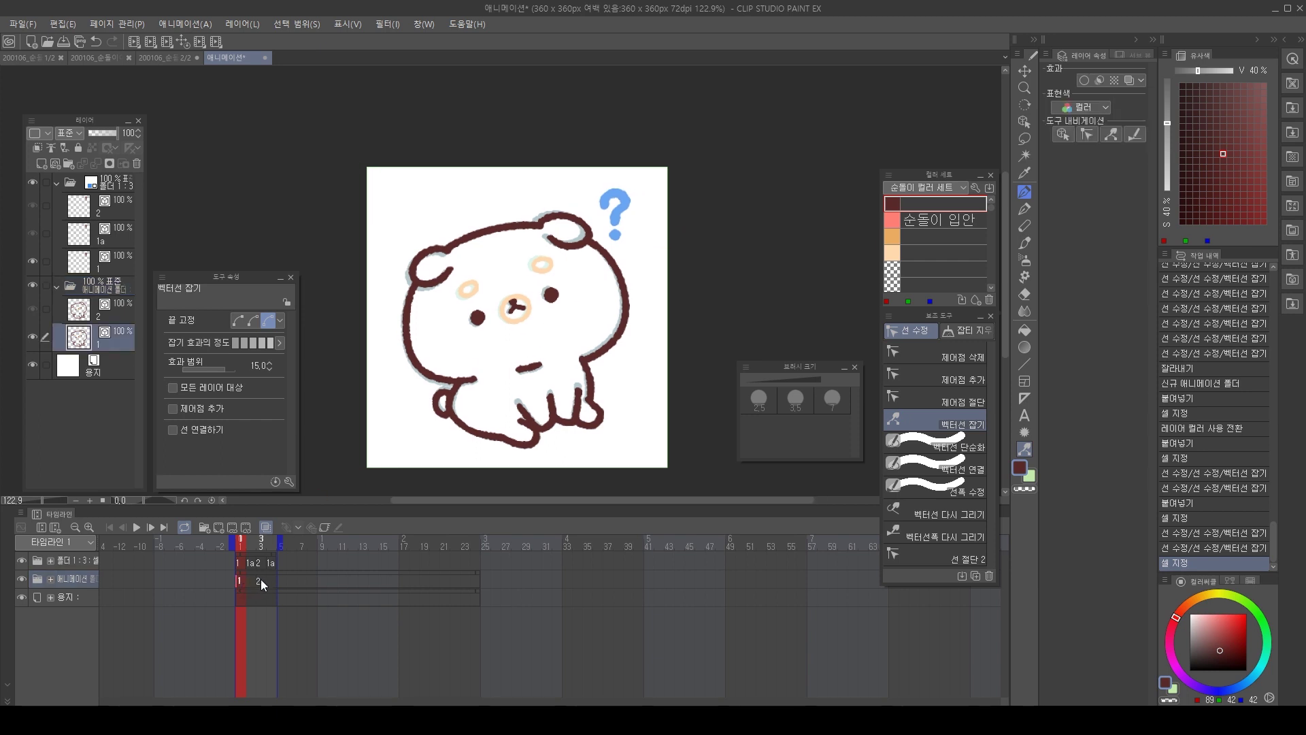
pyautogui.click(259, 579)
pyautogui.click(236, 582)
pyautogui.click(256, 579)
pyautogui.click(239, 580)
pyautogui.click(79, 560)
pyautogui.click(90, 572)
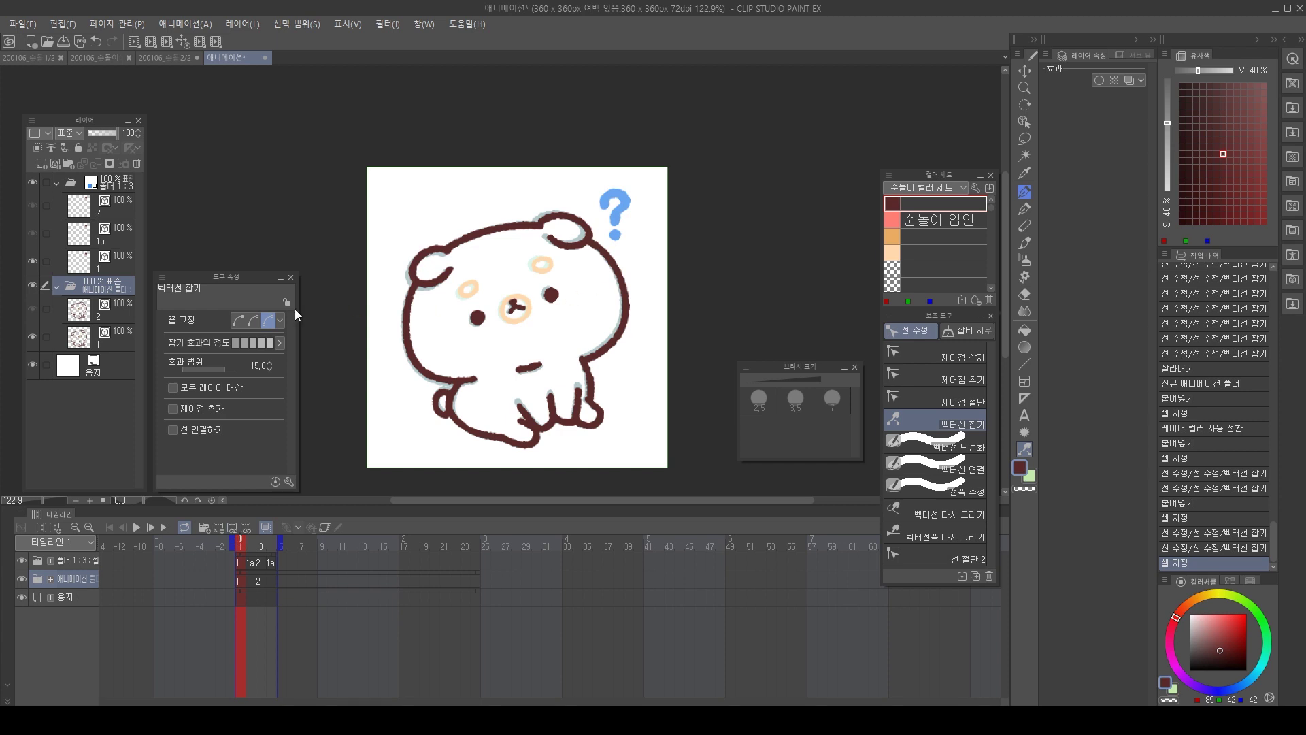
# Duplicate the puppy's animation folder, hide the lower copy and select the upper one for editing.
pyautogui.press('ctrl')
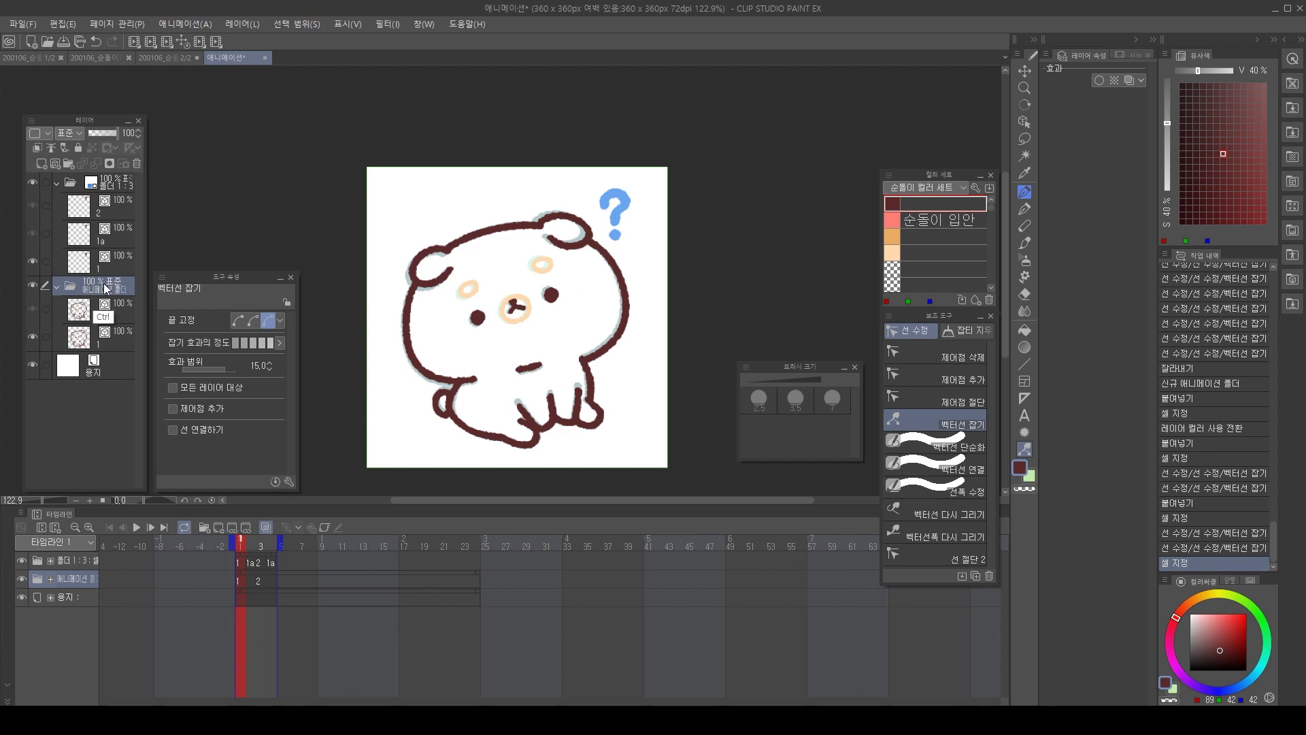
pyautogui.hotkey('ctrl', 'v')
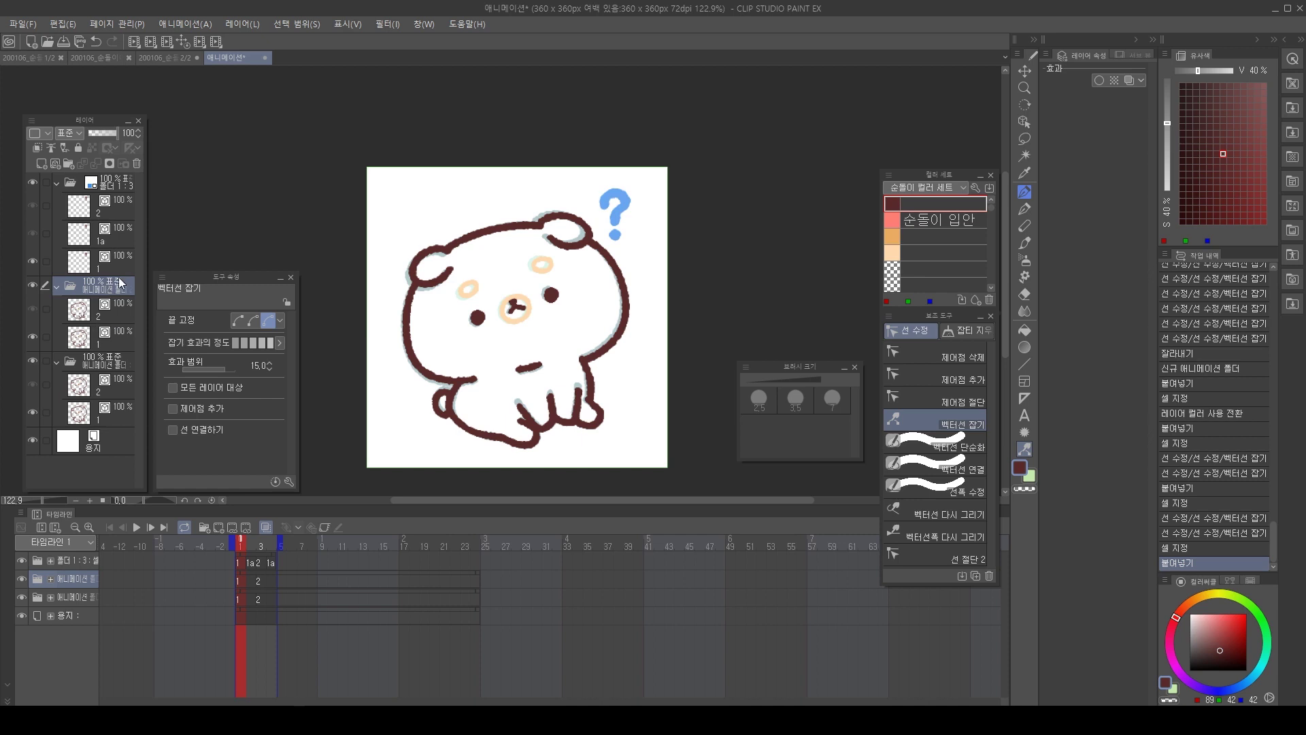
pyautogui.click(73, 593)
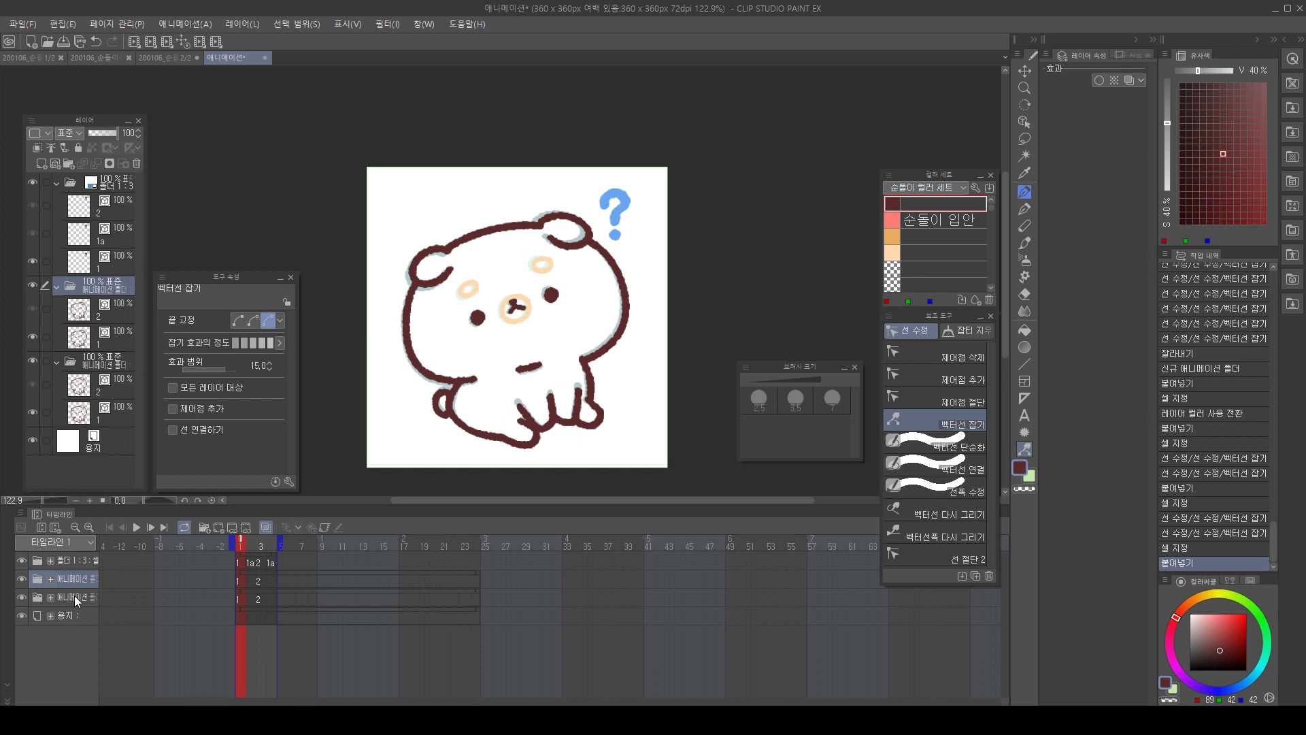
pyautogui.click(21, 596)
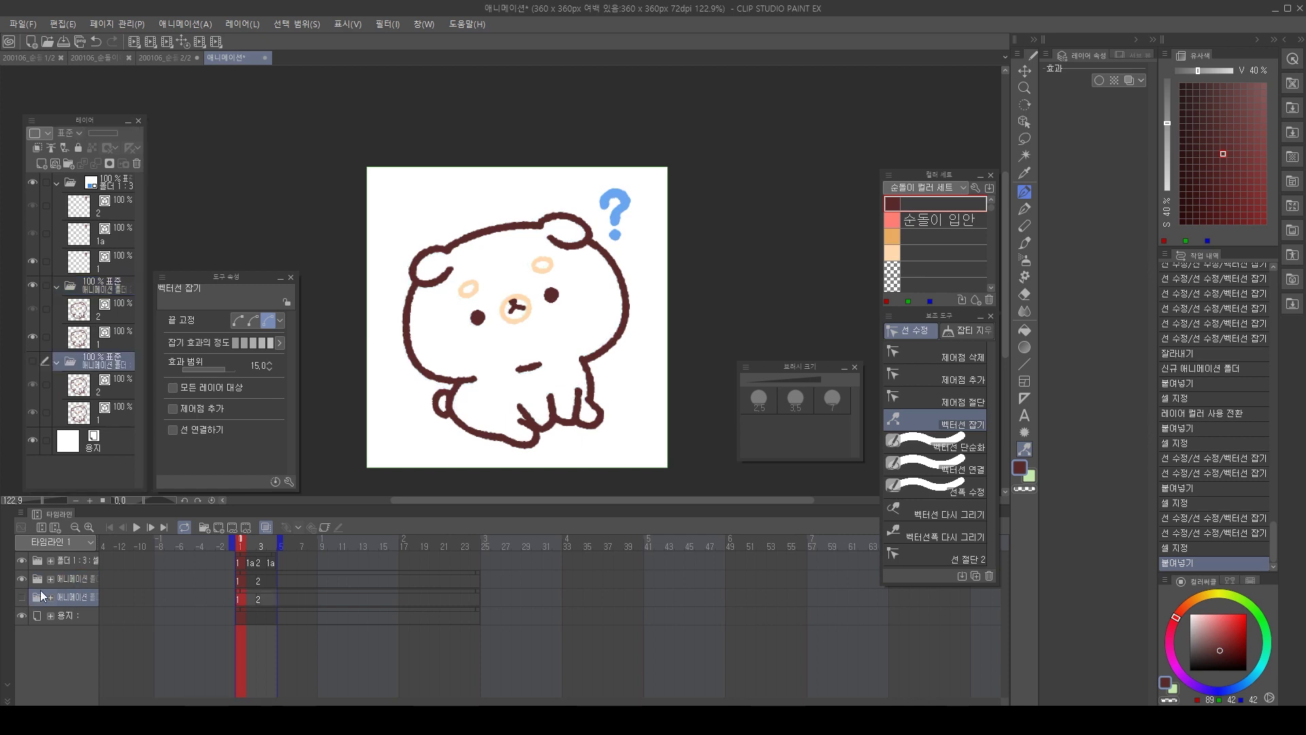
pyautogui.click(77, 575)
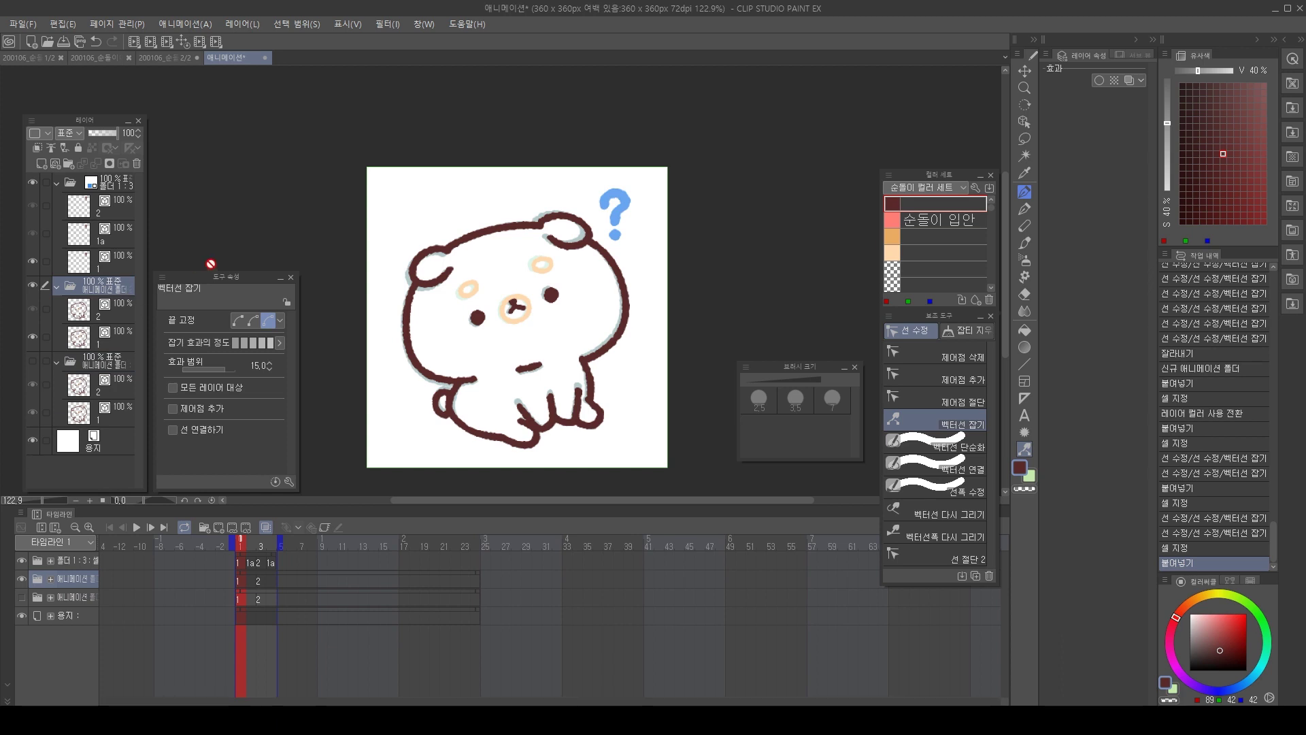
pyautogui.moveTo(659, 295)
pyautogui.mouseDown()
pyautogui.moveTo(652, 265)
pyautogui.moveTo(663, 277)
pyautogui.moveTo(646, 306)
pyautogui.mouseUp()
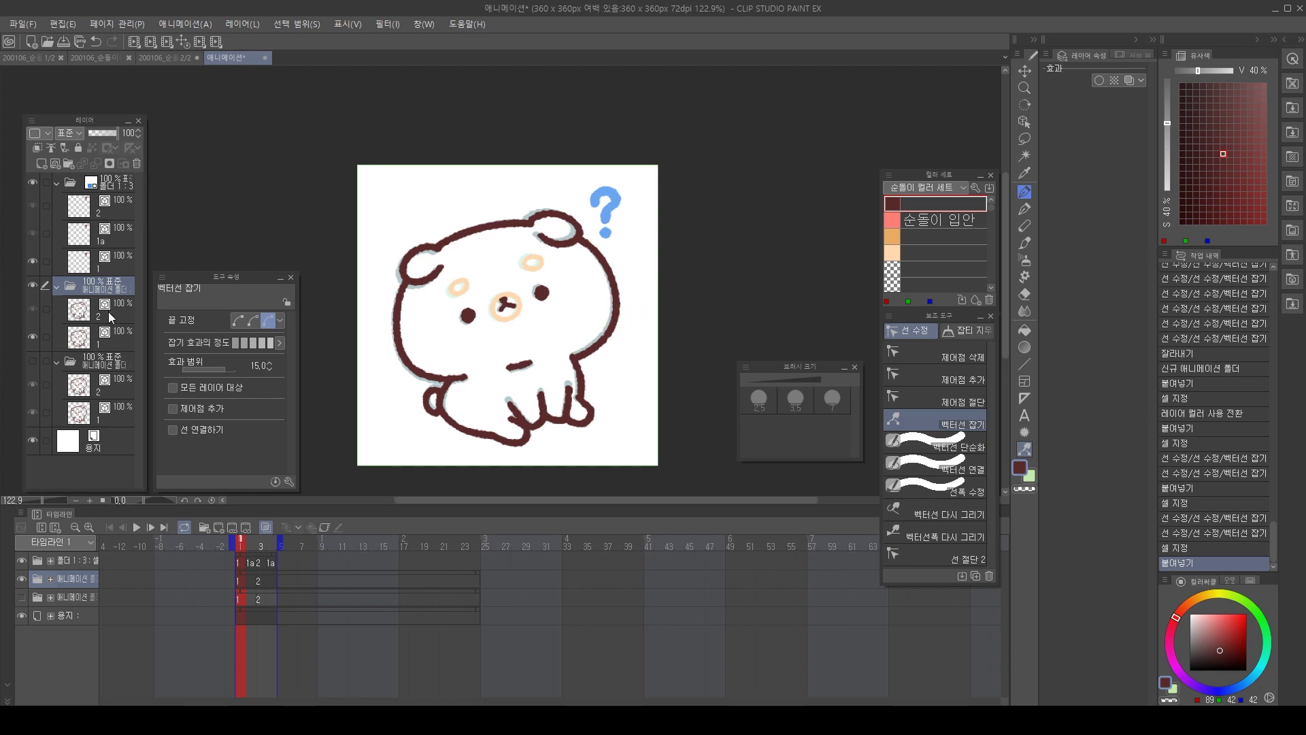
# Pinch the outline of the puppy's cheeks on cel 1 of the upper puppy folder.
pyautogui.click(108, 335)
pyautogui.moveTo(665, 268)
pyautogui.mouseDown()
pyautogui.moveTo(643, 274)
pyautogui.moveTo(656, 277)
pyautogui.mouseUp()
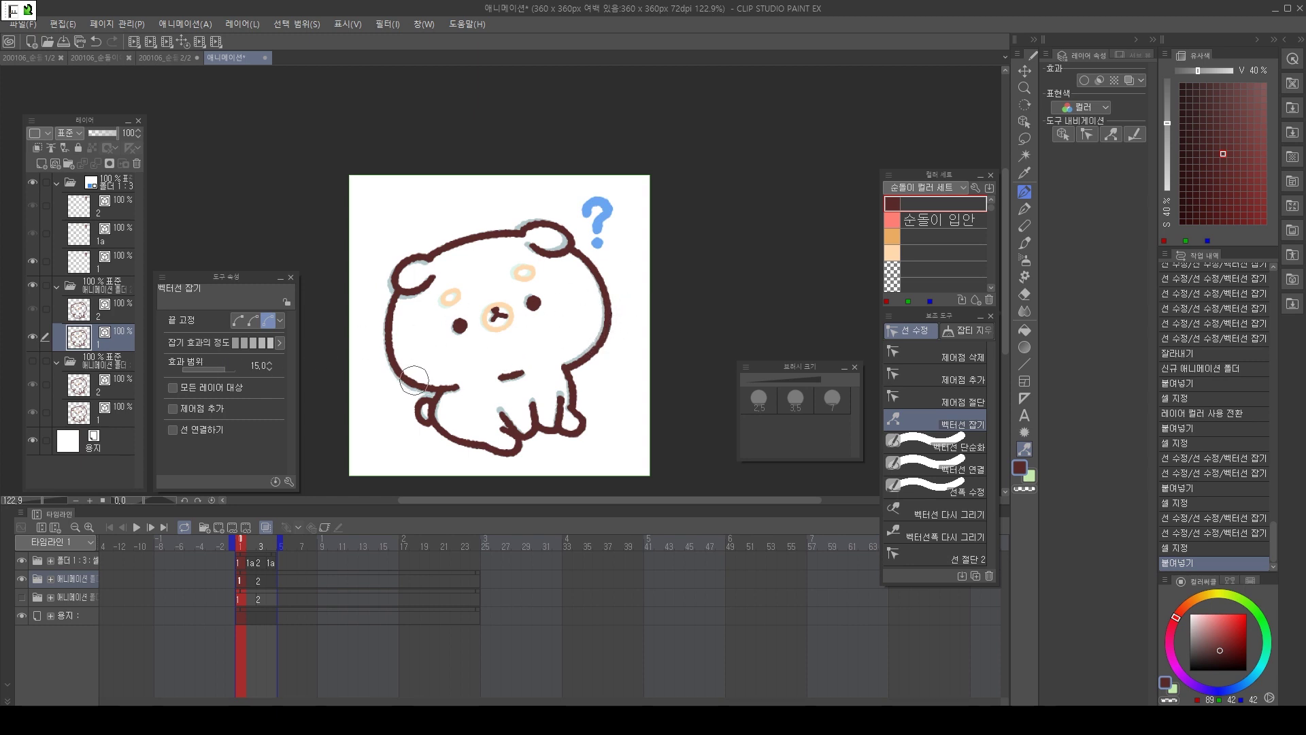
pyautogui.moveTo(407, 368); pyautogui.dragTo(402, 369)
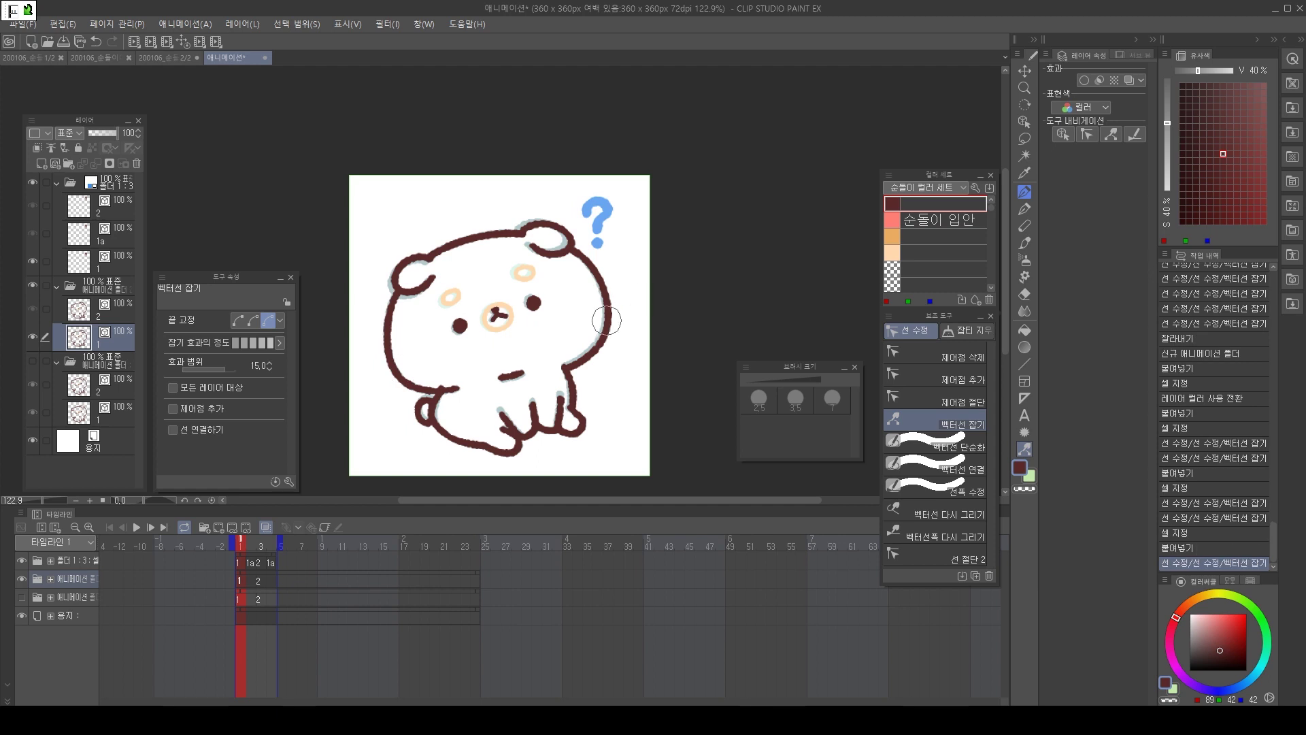
pyautogui.moveTo(607, 320); pyautogui.dragTo(663, 255)
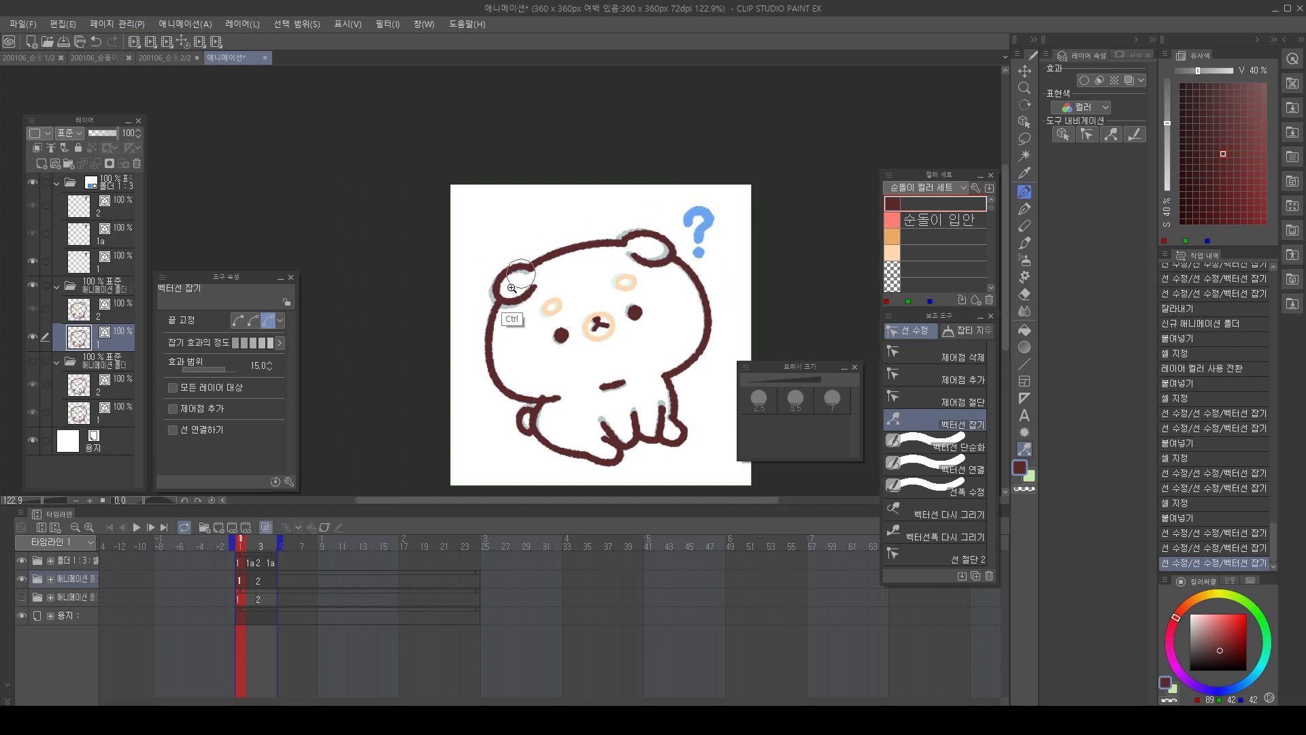
# Try pinching the outline around the puppy's ear on cel 1 and undo the attempts.
pyautogui.scroll(2, 510, 295)
pyautogui.moveTo(497, 282); pyautogui.dragTo(530, 242)
pyautogui.hotkey('ctrl', 'z')
pyautogui.moveTo(625, 282); pyautogui.dragTo(584, 232)
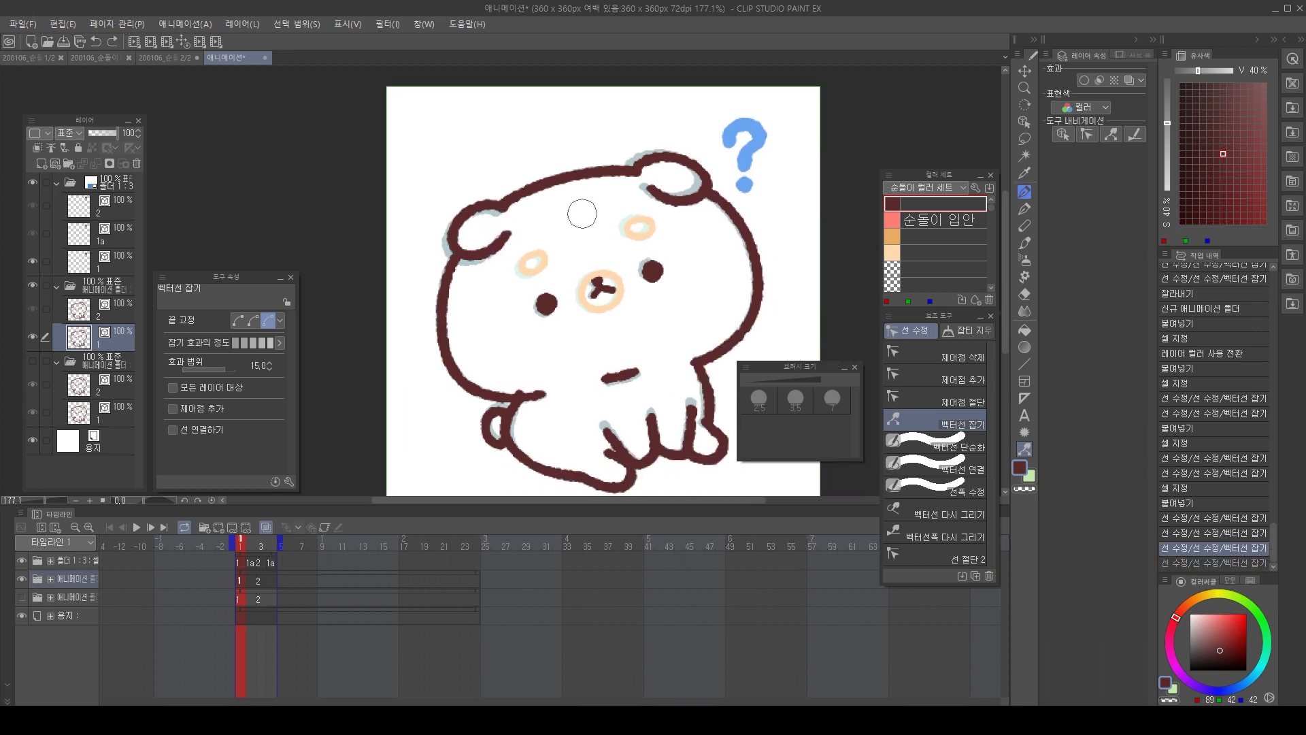
pyautogui.moveTo(459, 236); pyautogui.dragTo(430, 269)
pyautogui.hotkey('ctrl', 'z')
pyautogui.scroll(-1, 455, 228)
pyautogui.hotkey('ctrl', 'z')
pyautogui.hotkey('ctrl', 'z')
pyautogui.hotkey('ctrl', 'y')
pyautogui.hotkey('ctrl', 'z')
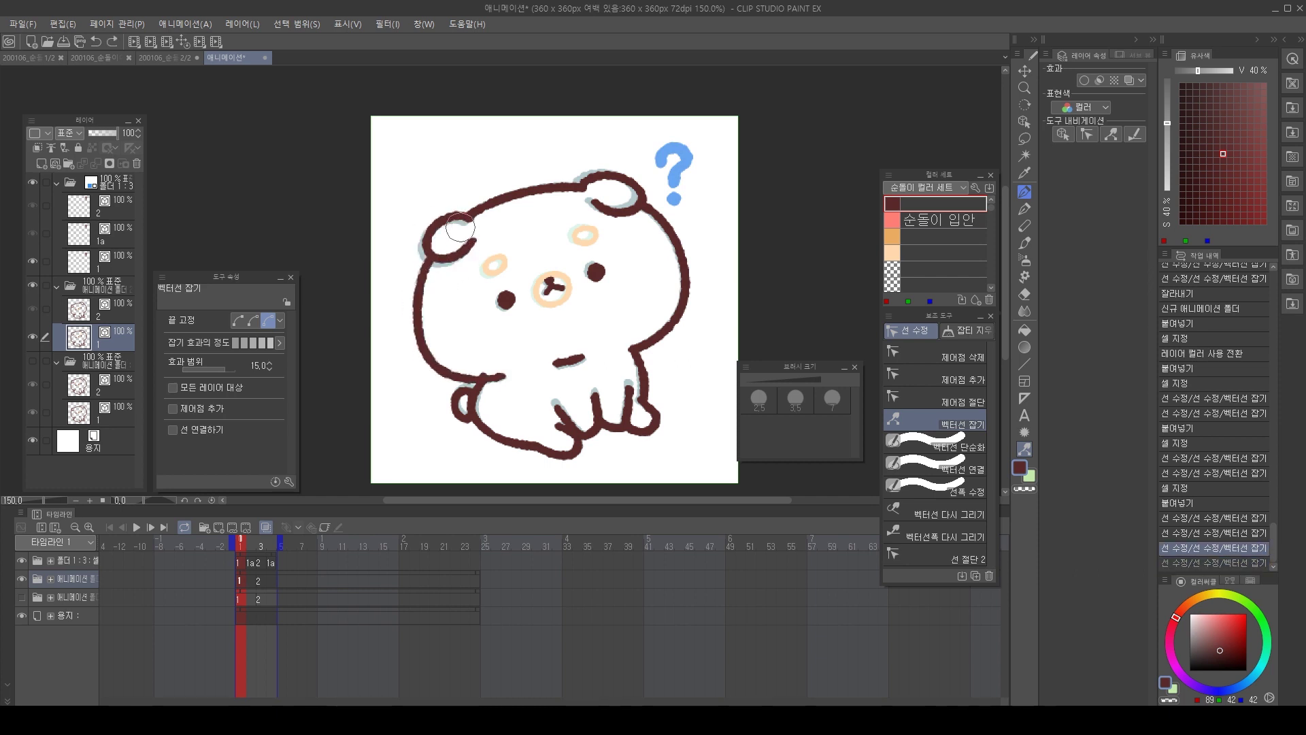
# Select the cheek outline below the tilted-down ear on cel 1 and cut it out of the drawing.
pyautogui.moveTo(490, 223); pyautogui.dragTo(504, 204)
pyautogui.press('o')
pyautogui.moveTo(501, 268); pyautogui.dragTo(460, 276)
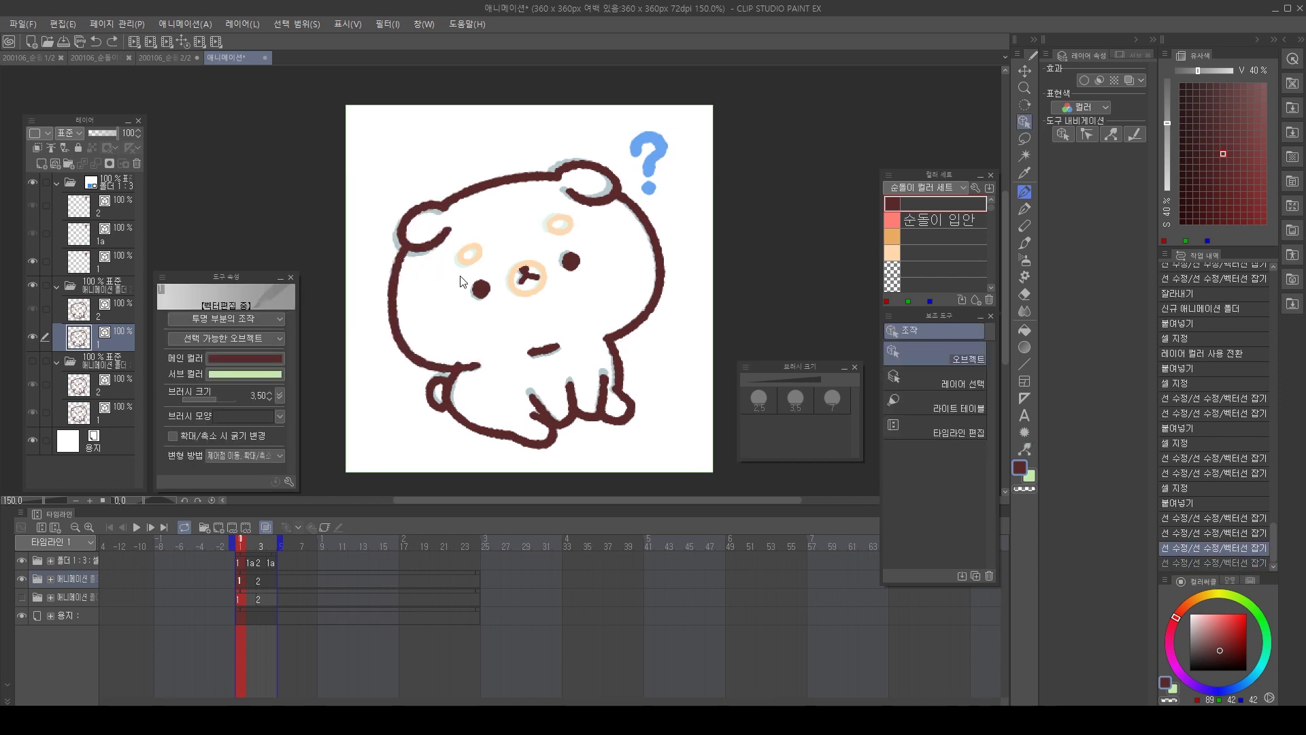
pyautogui.click(396, 294)
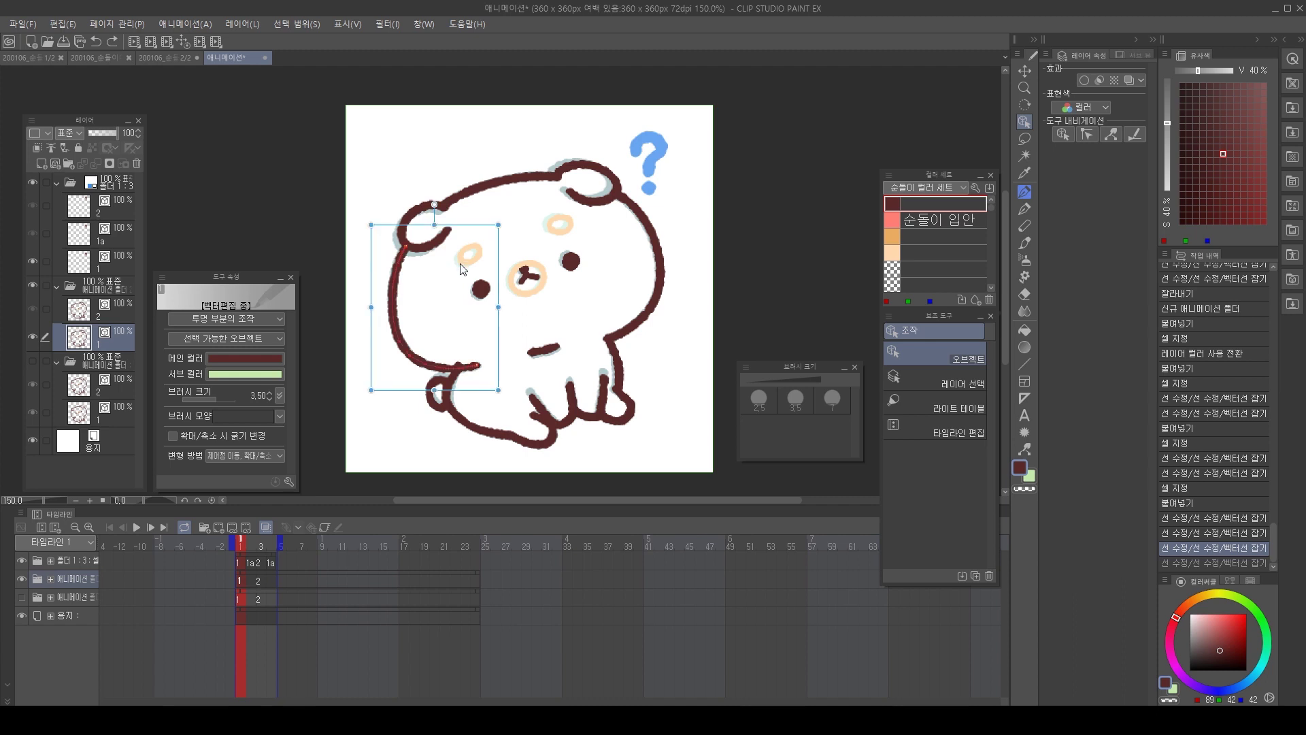
pyautogui.hotkey('ctrl', 'x')
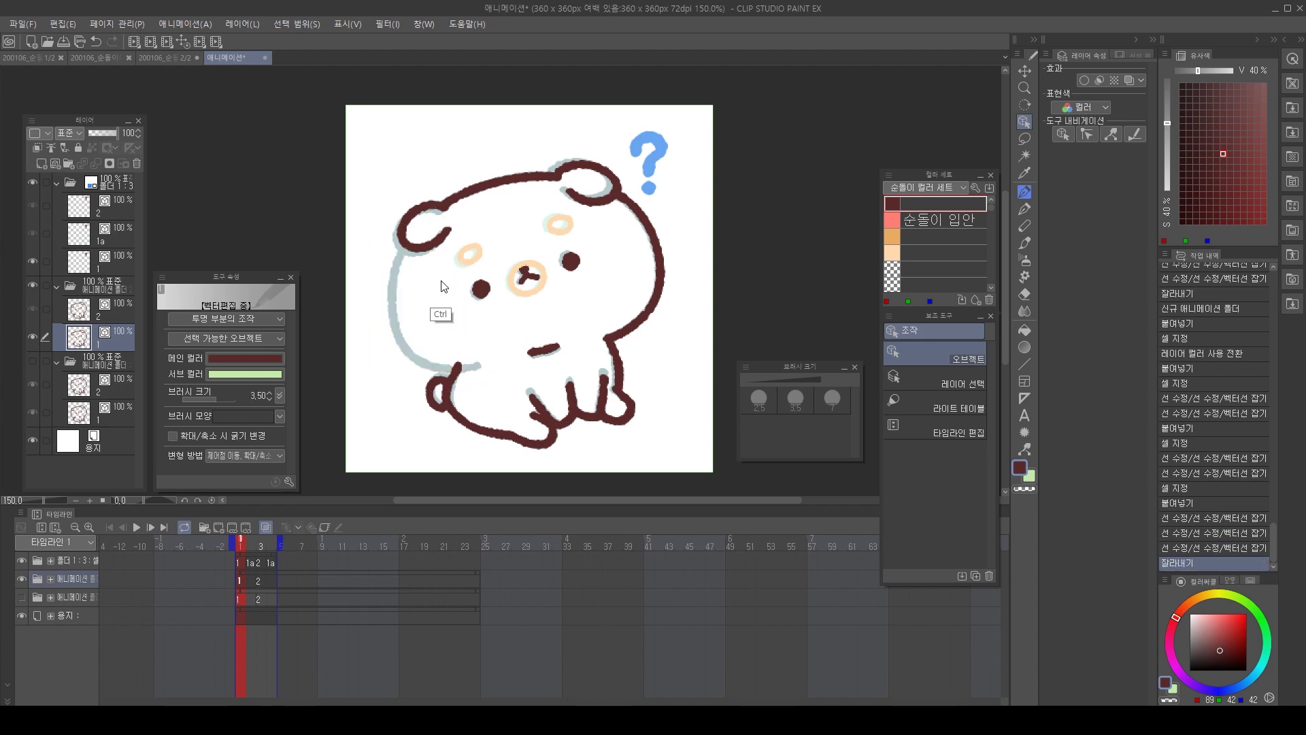
# Lower the vector pinch strength and reshape the outline of the ear above the removed cheek line on cel 1.
pyautogui.moveTo(451, 274); pyautogui.dragTo(453, 281)
pyautogui.press('y')
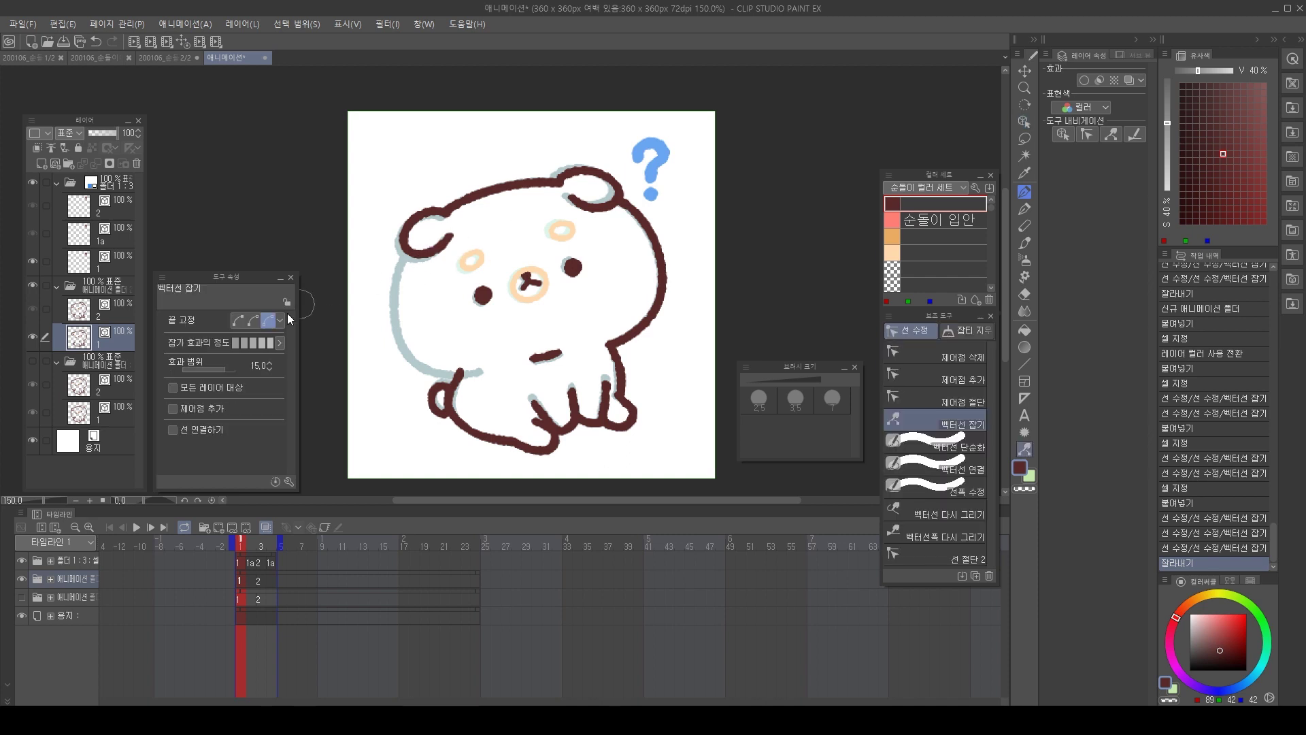
pyautogui.click(252, 342)
pyautogui.moveTo(407, 242); pyautogui.dragTo(406, 218)
pyautogui.moveTo(411, 231); pyautogui.dragTo(404, 230)
pyautogui.moveTo(412, 248); pyautogui.dragTo(428, 245)
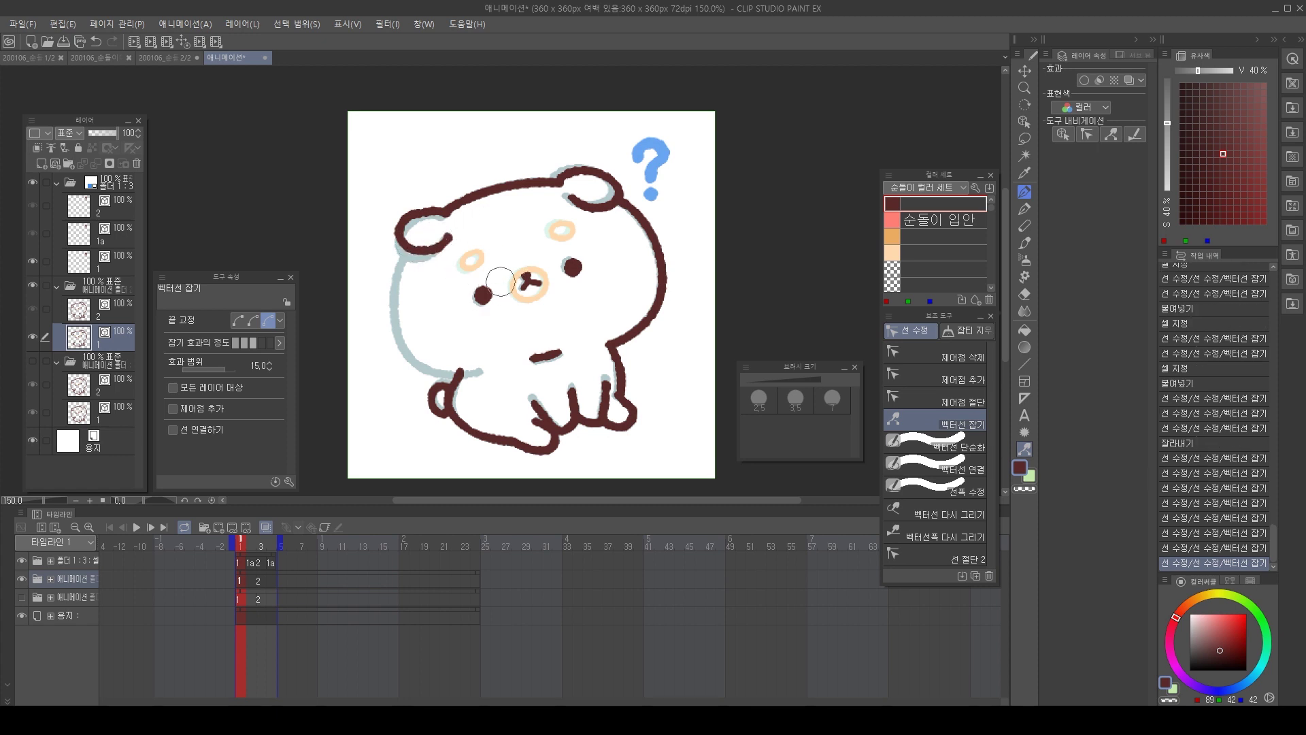
# Paste the cut cheek outline back onto cel 1 and check its placement beneath the ear.
pyautogui.press('k')
pyautogui.hotkey('ctrl', 'v')
pyautogui.moveTo(683, 240); pyautogui.dragTo(630, 238)
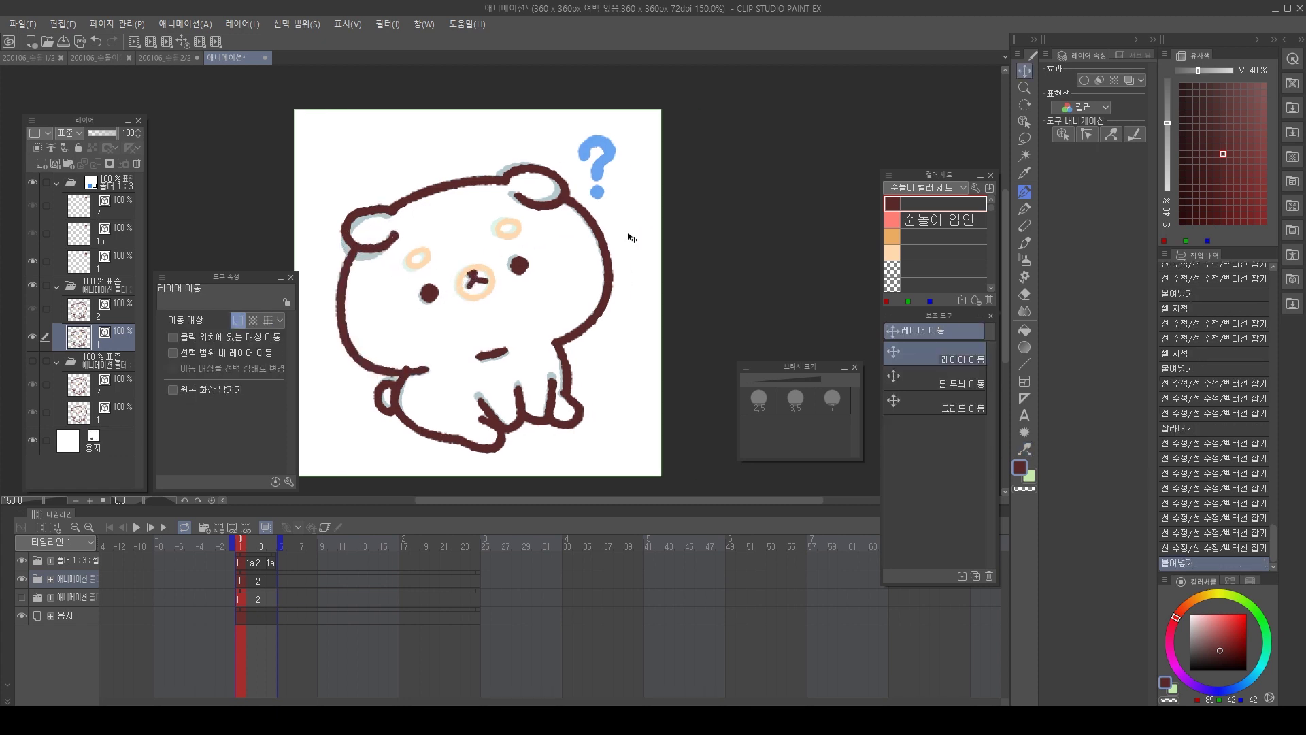
pyautogui.moveTo(433, 220); pyautogui.dragTo(480, 209)
pyautogui.press('o')
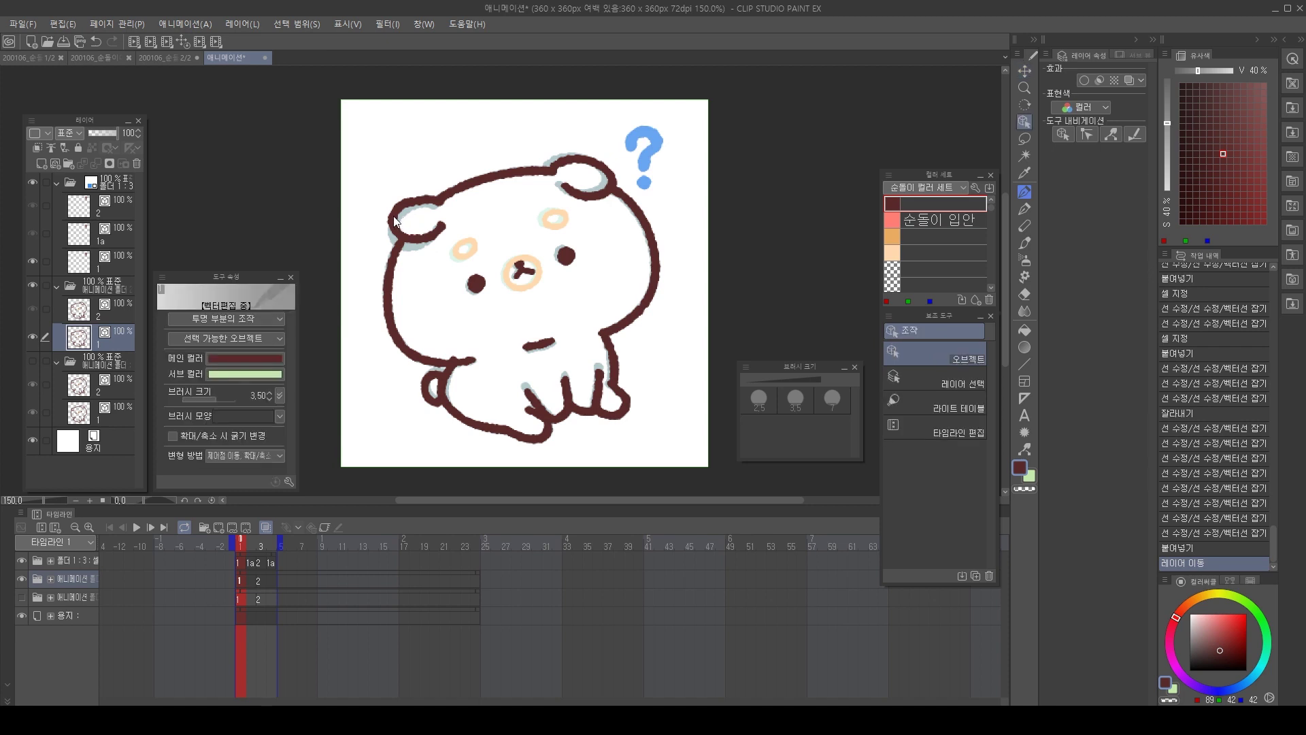
pyautogui.click(420, 228)
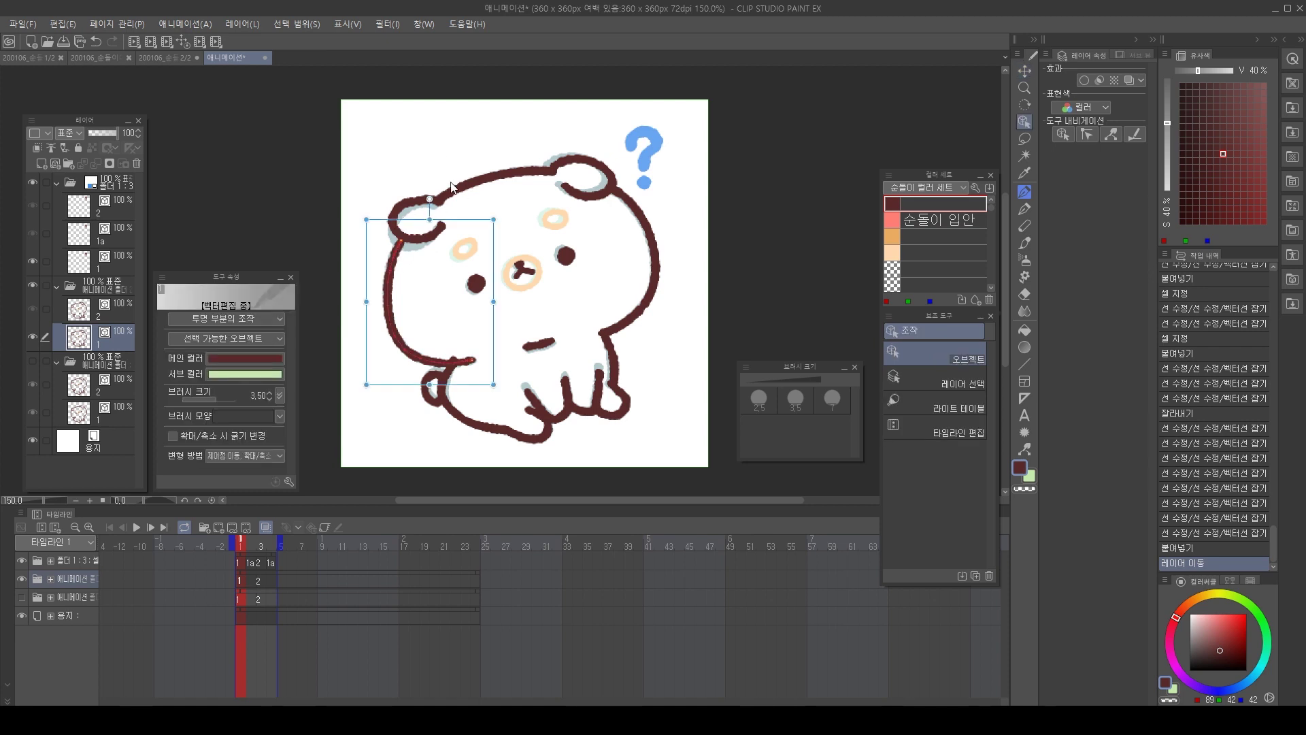
pyautogui.click(534, 123)
# Play the animation to review the reshaped ear, then stop and return to cel 1.
pyautogui.moveTo(699, 114); pyautogui.dragTo(670, 117)
pyautogui.hotkey('alt', ']')
pyautogui.hotkey('alt', '[')
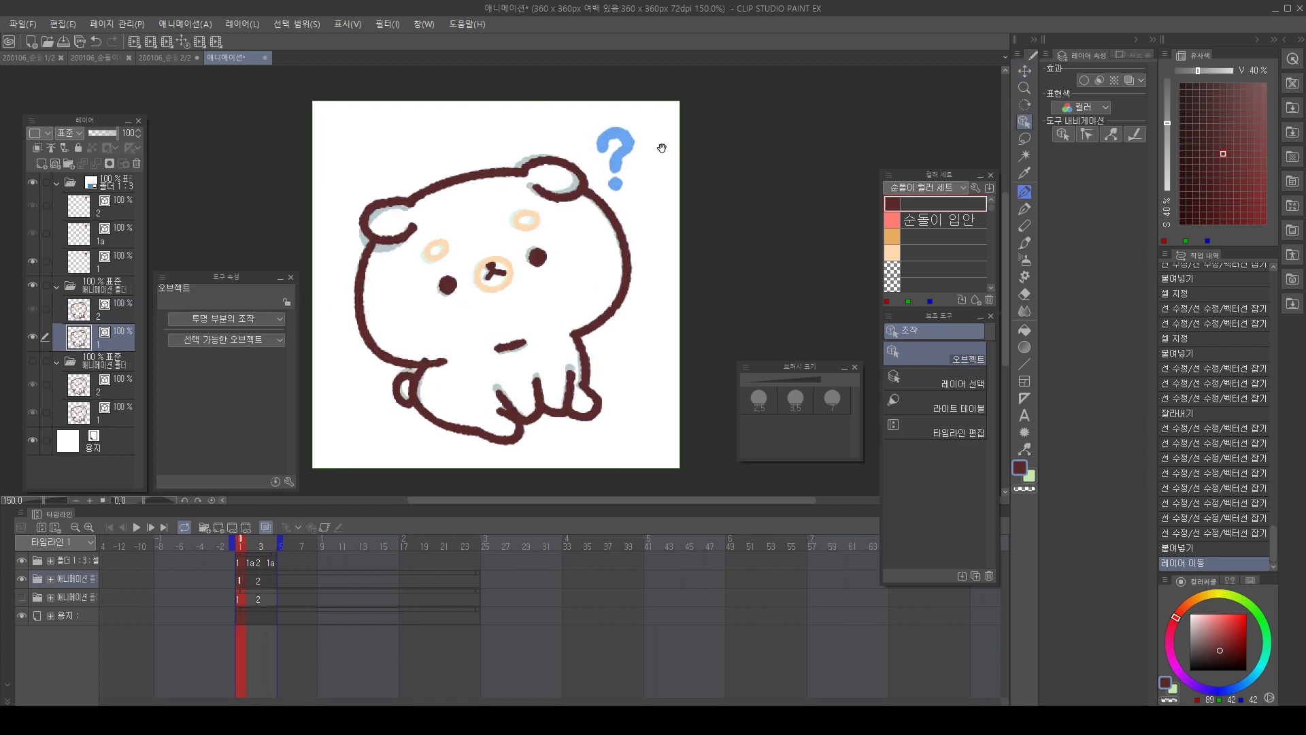
pyautogui.press('space')
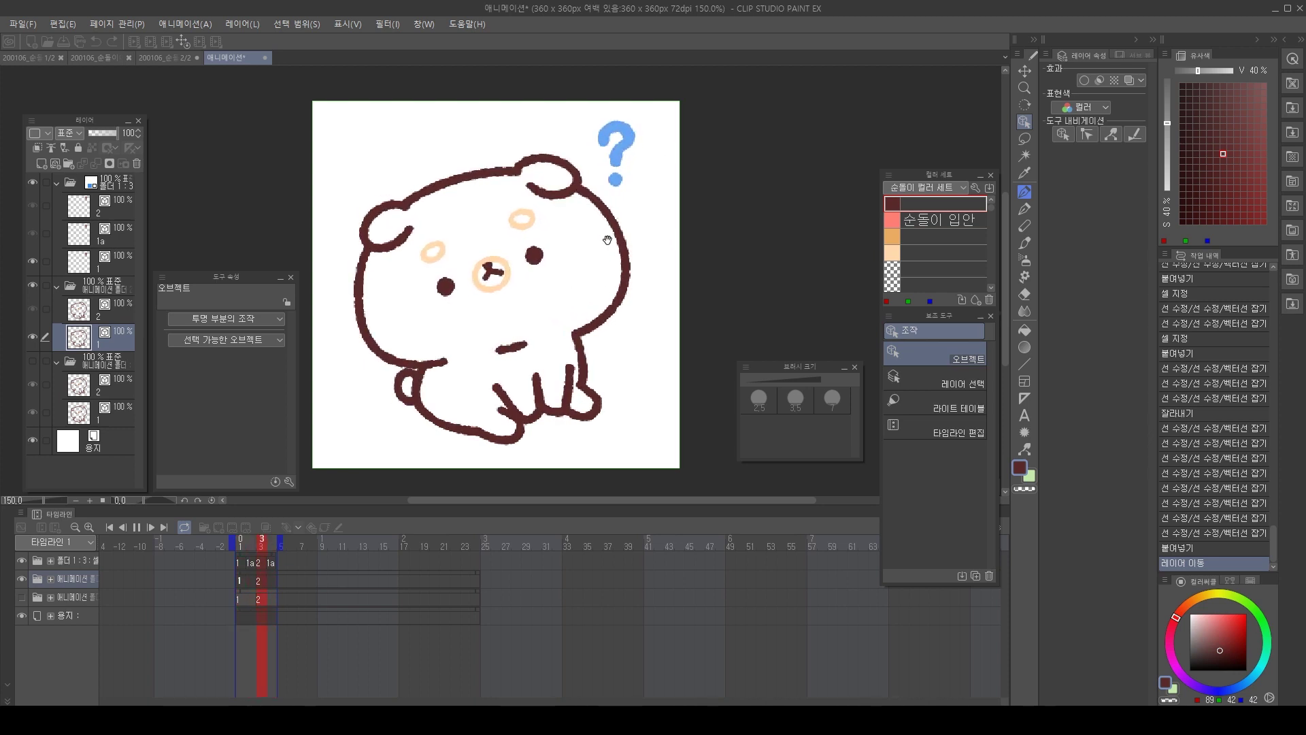
pyautogui.press('Return')
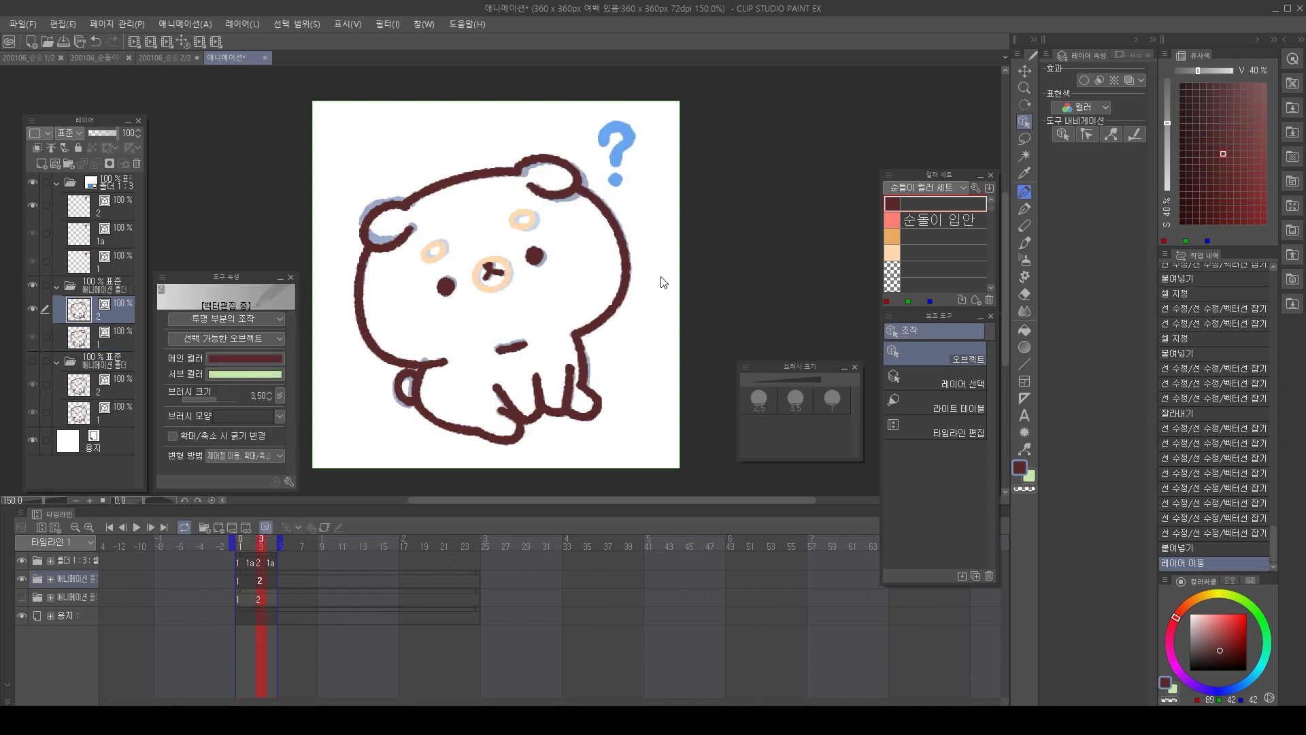
pyautogui.press('Left')
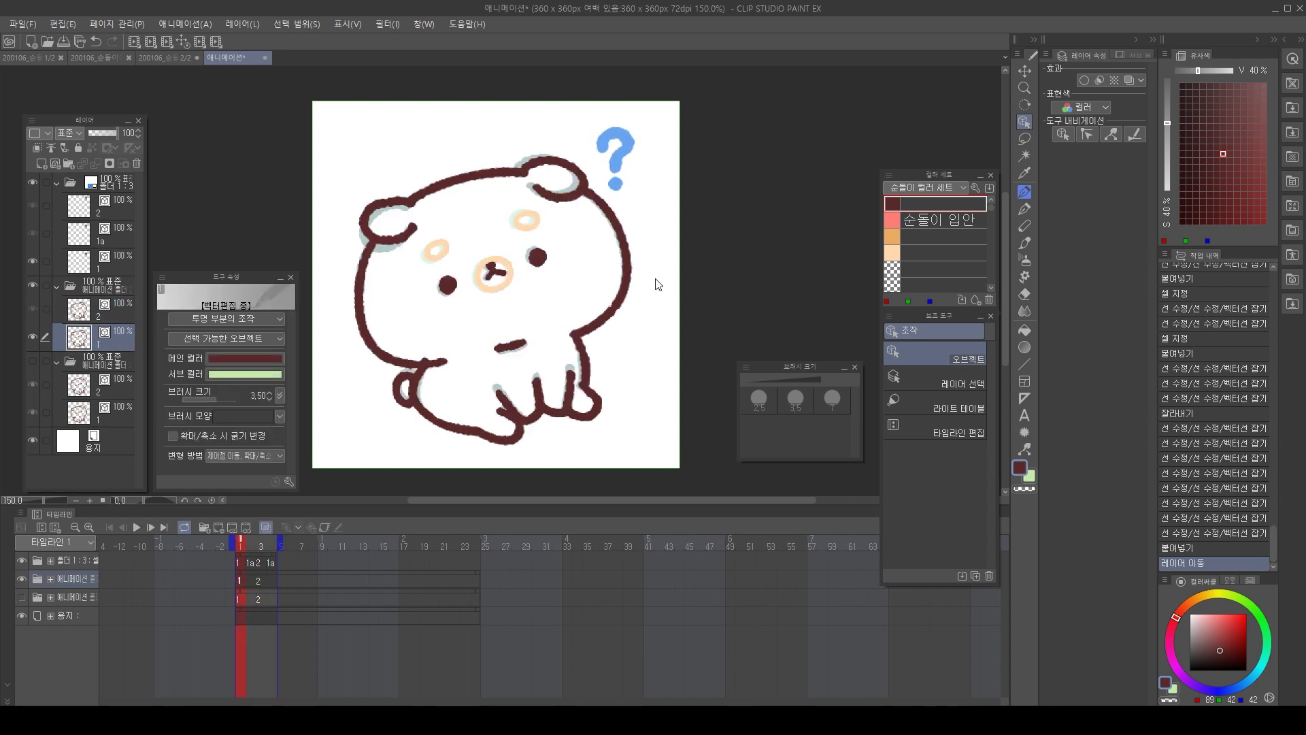
# Flip repeatedly between frames 1 and 3 of the upper puppy folder to compare its two cels.
pyautogui.click(258, 581)
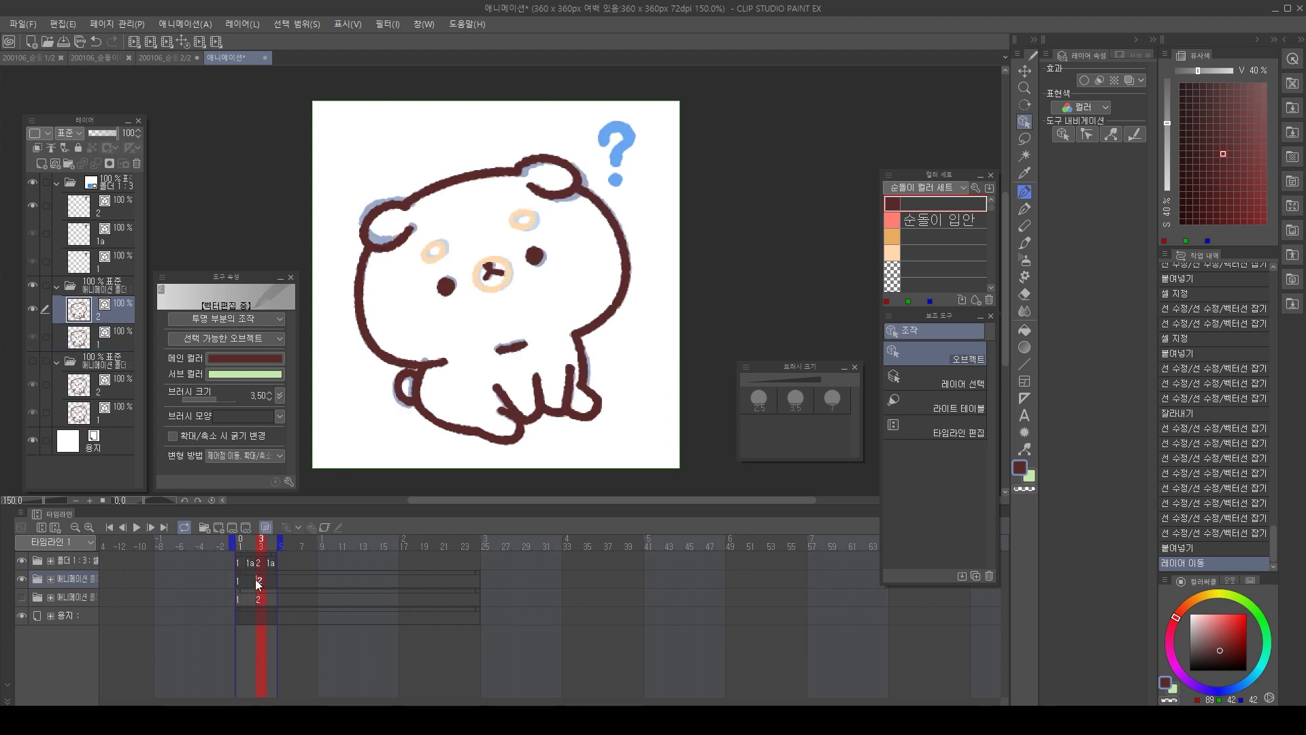
pyautogui.click(239, 578)
pyautogui.click(261, 578)
pyautogui.click(251, 580)
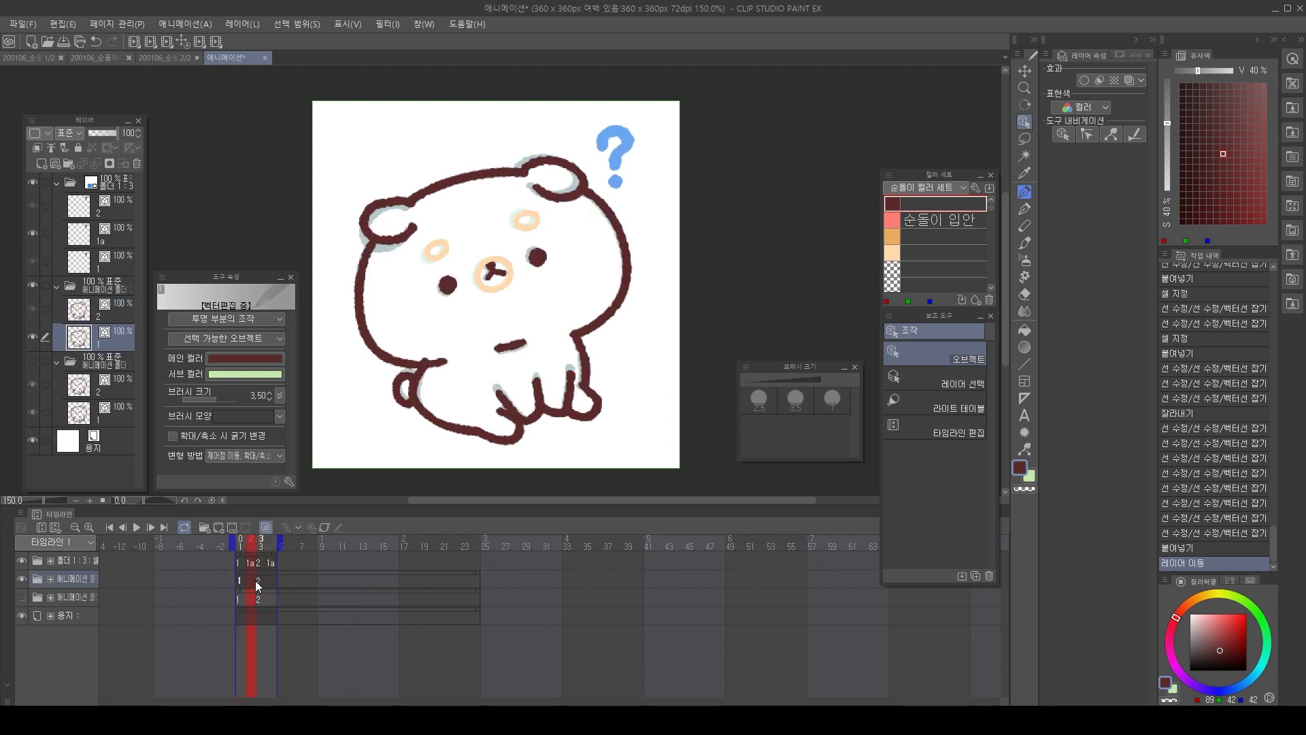
pyautogui.click(240, 578)
pyautogui.click(260, 579)
pyautogui.click(239, 577)
pyautogui.click(259, 577)
pyautogui.click(239, 580)
pyautogui.click(260, 577)
pyautogui.click(236, 578)
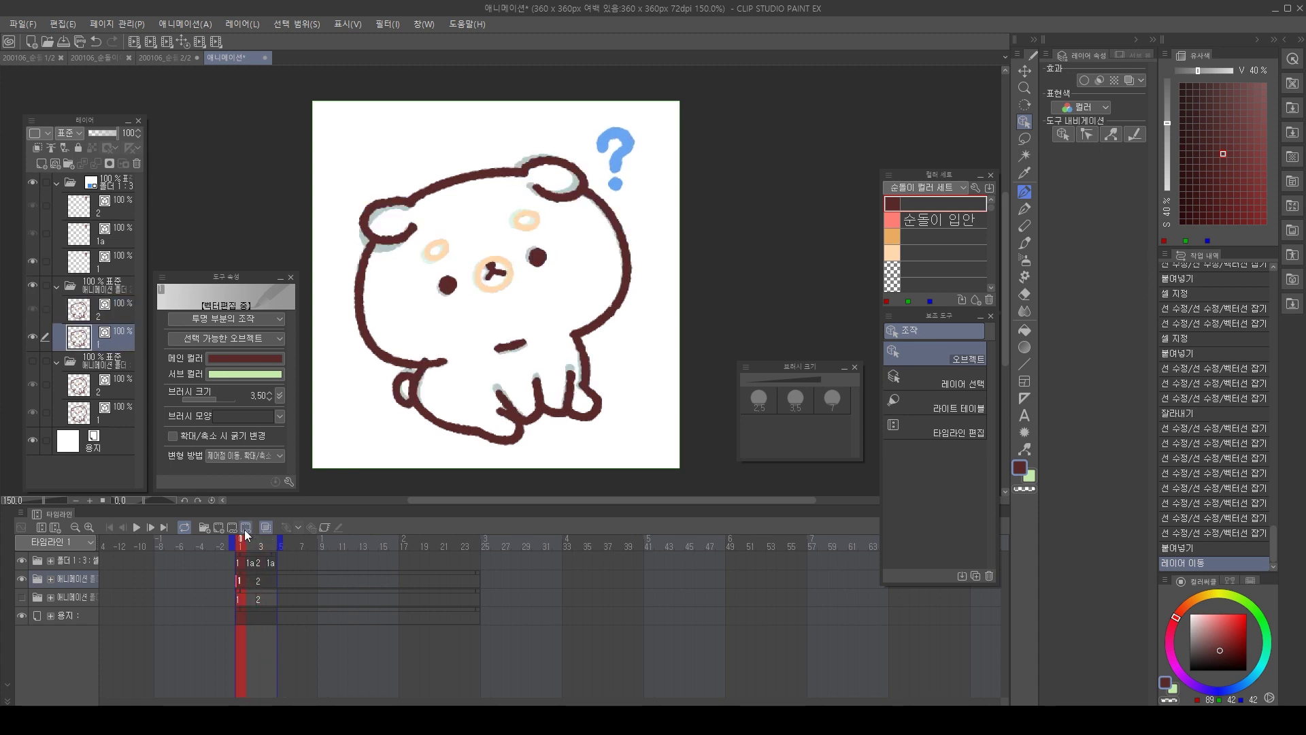
# Paste a duplicate of cel 1 in the upper puppy folder and assign cel 1a to frame 2.
pyautogui.hotkey('ctrl', 'v')
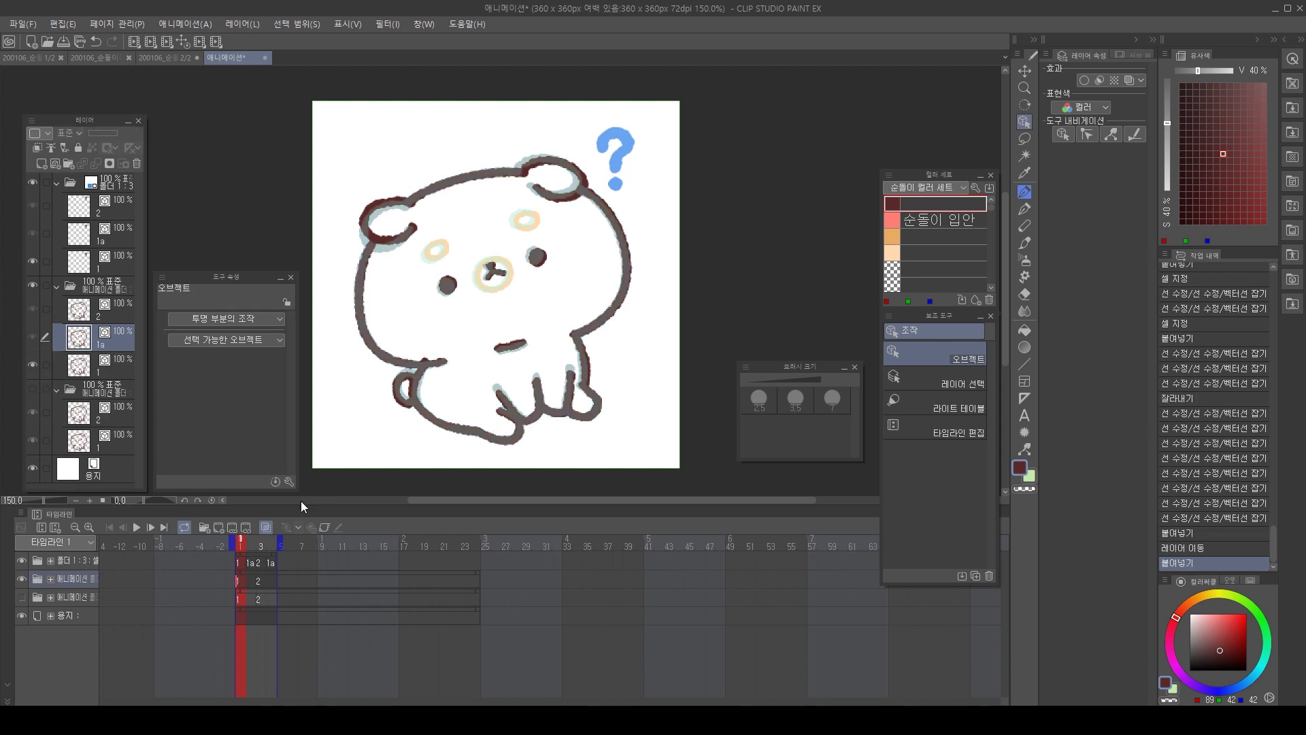
pyautogui.click(249, 580)
pyautogui.click(234, 522)
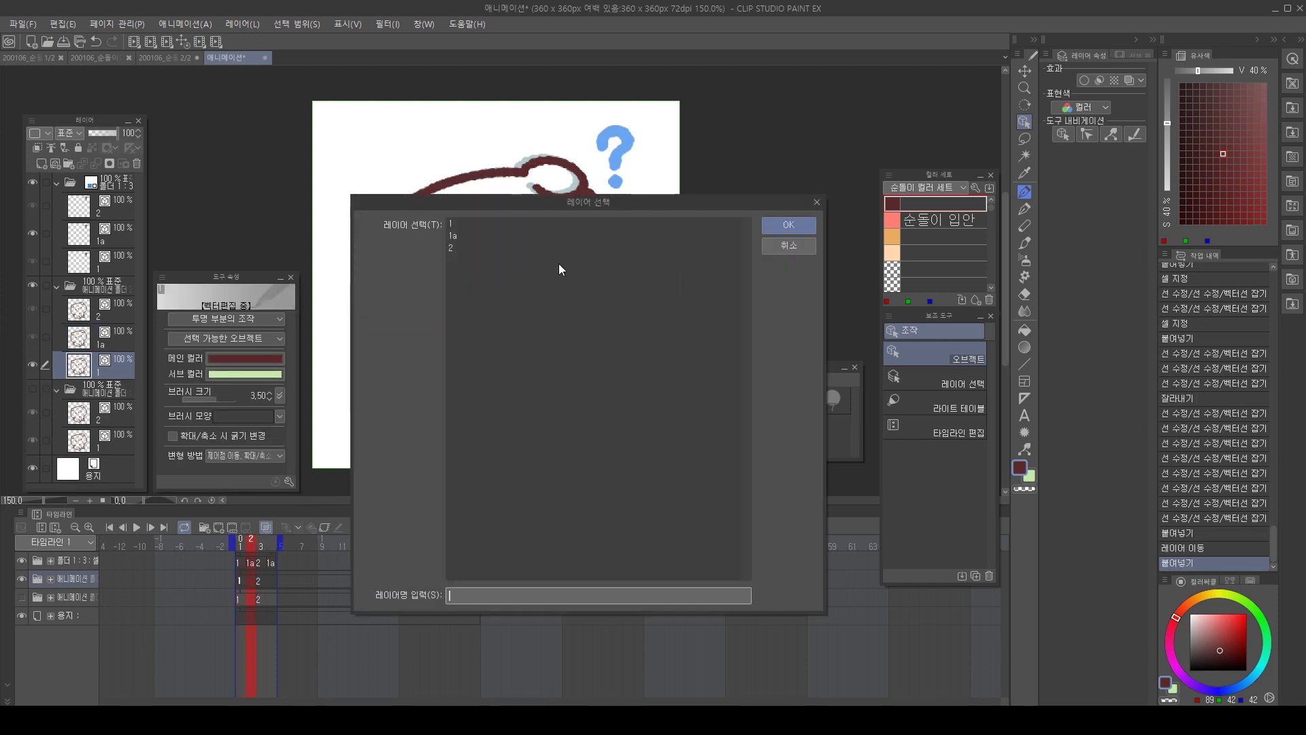
pyautogui.click(787, 225)
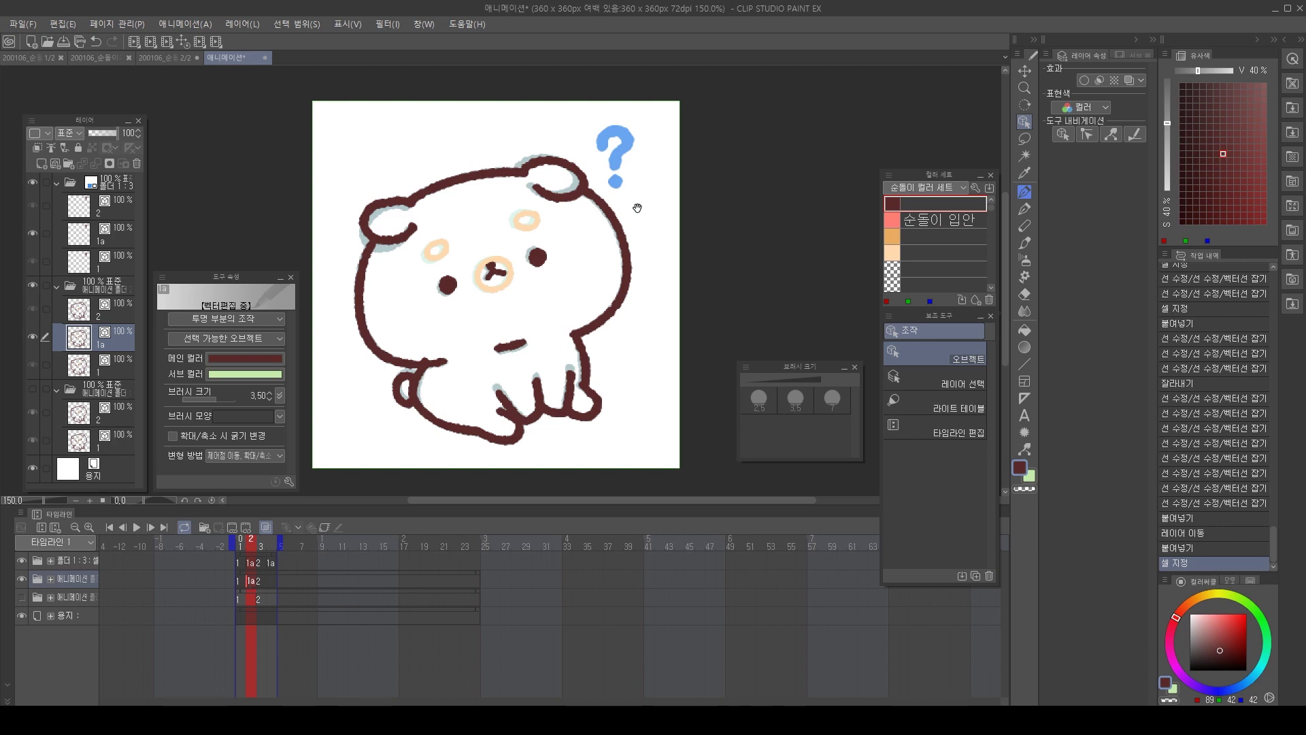
# Select the puppy's head and face lines on cel 1a and rotate them slightly counterclockwise.
pyautogui.moveTo(637, 208); pyautogui.dragTo(675, 215)
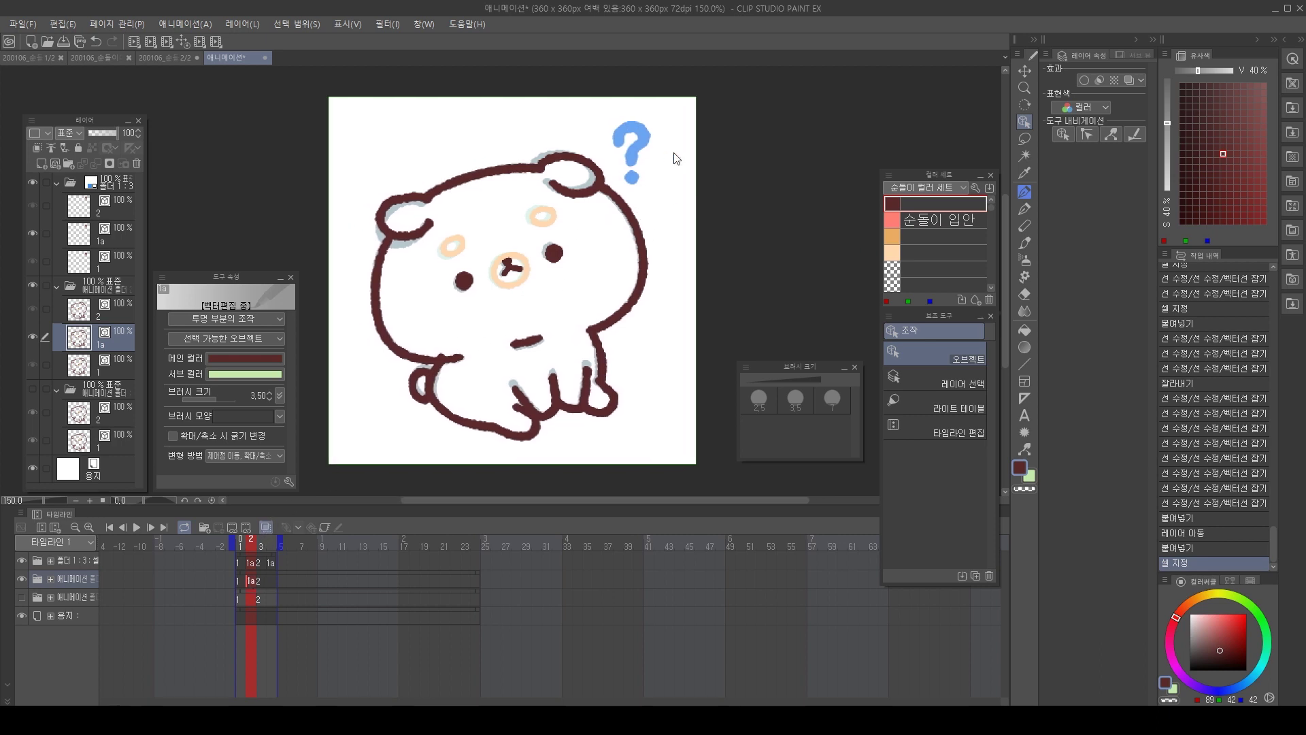
pyautogui.moveTo(691, 107); pyautogui.dragTo(348, 384)
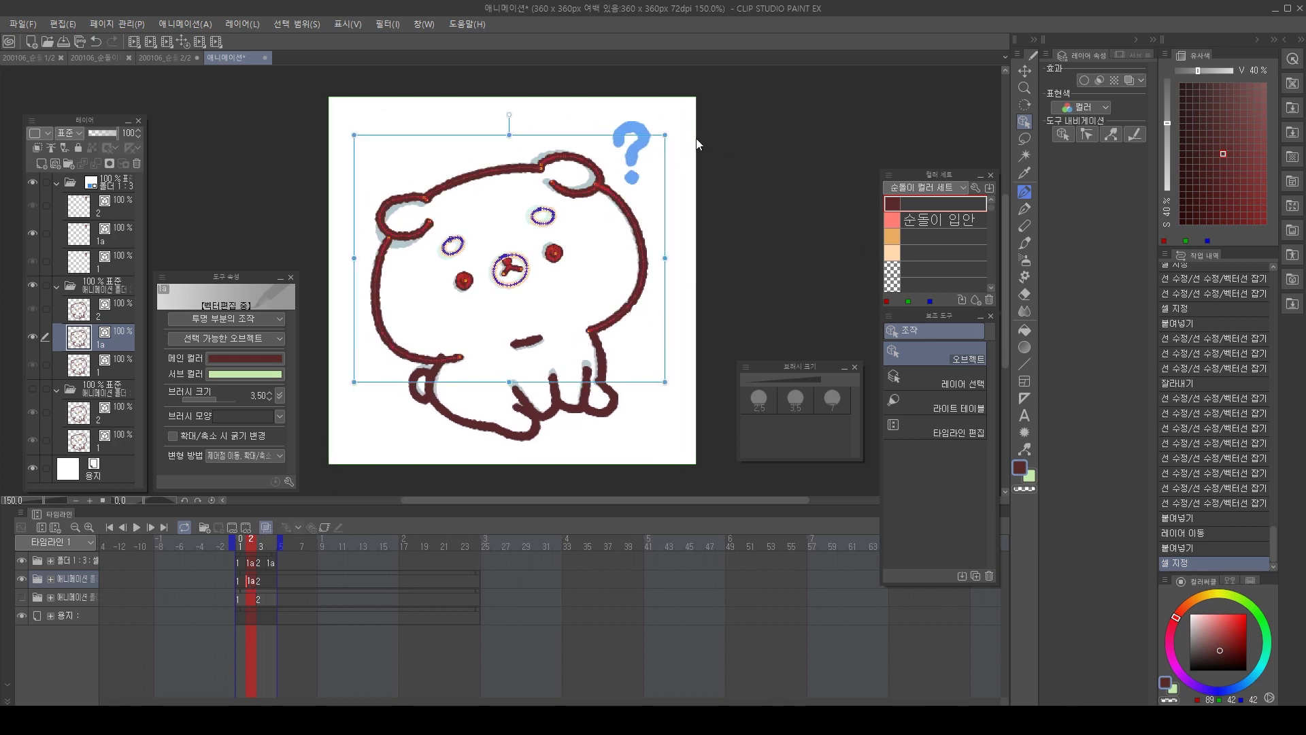
pyautogui.moveTo(673, 133); pyautogui.dragTo(686, 153)
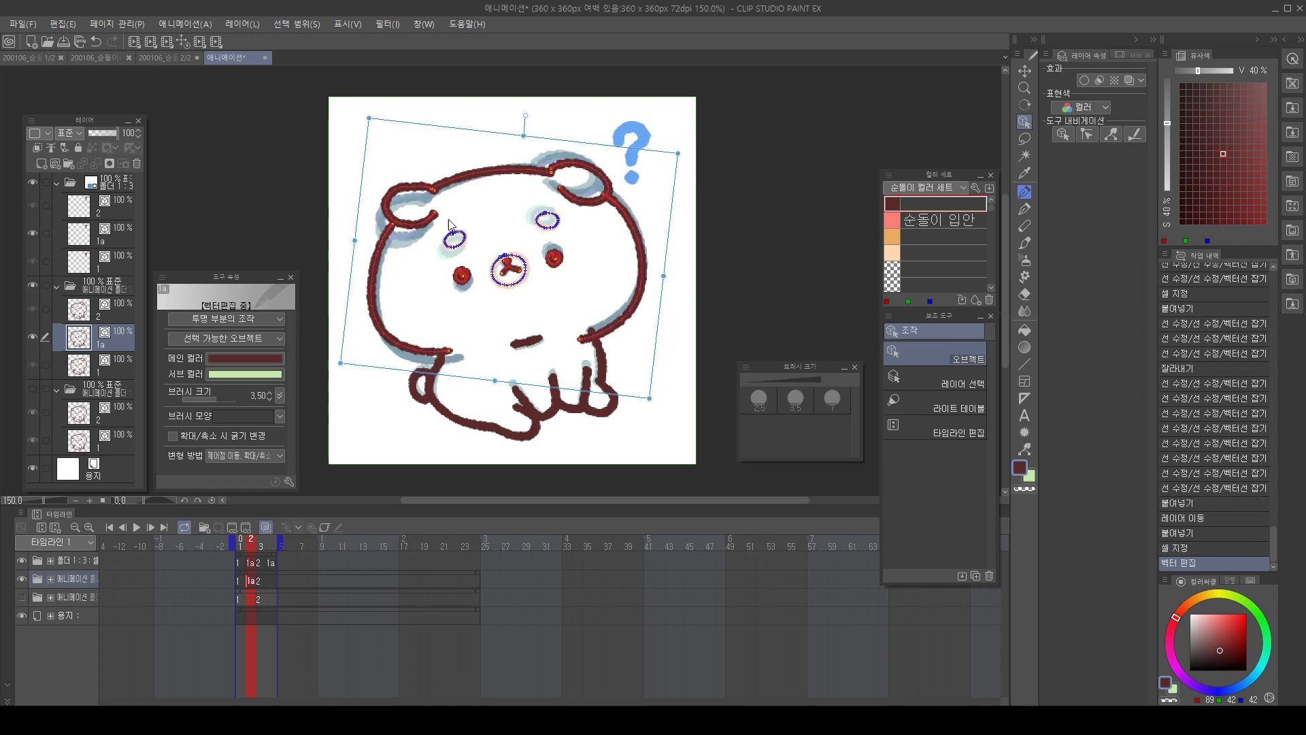
pyautogui.moveTo(687, 147); pyautogui.dragTo(665, 128)
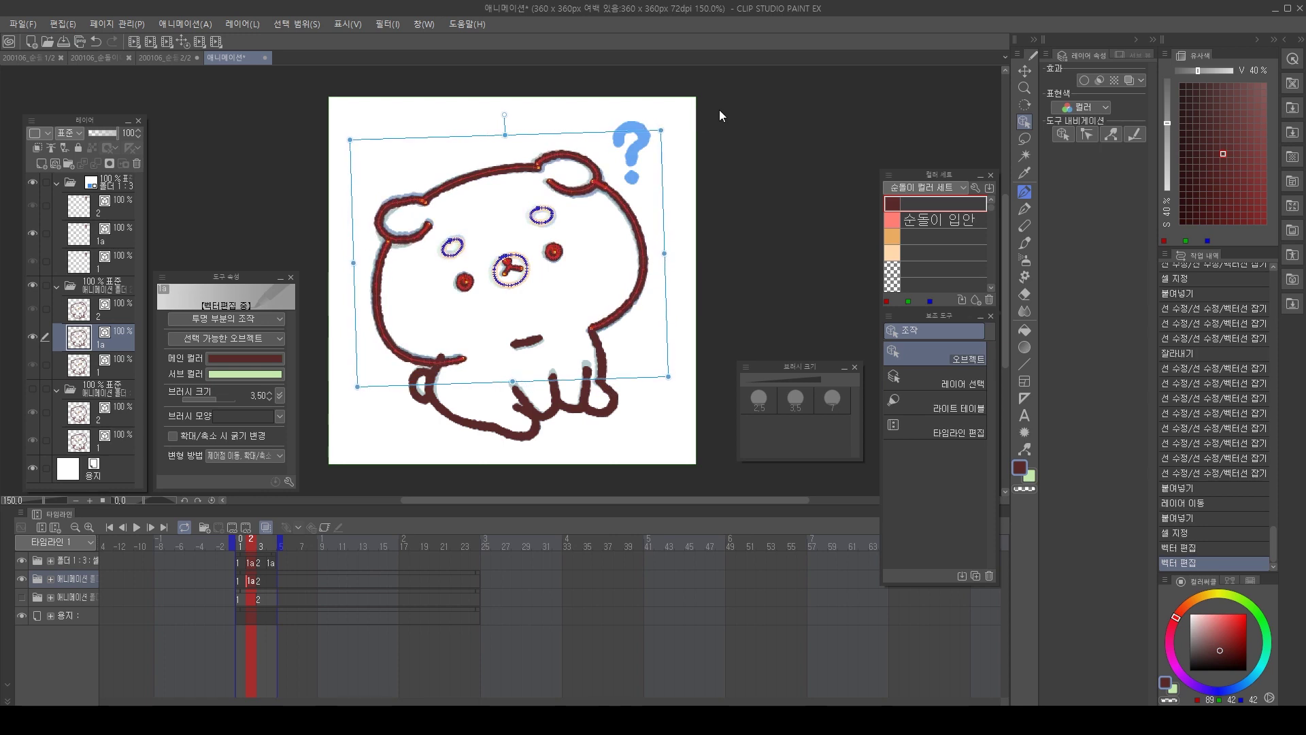
pyautogui.moveTo(723, 172); pyautogui.dragTo(762, 156)
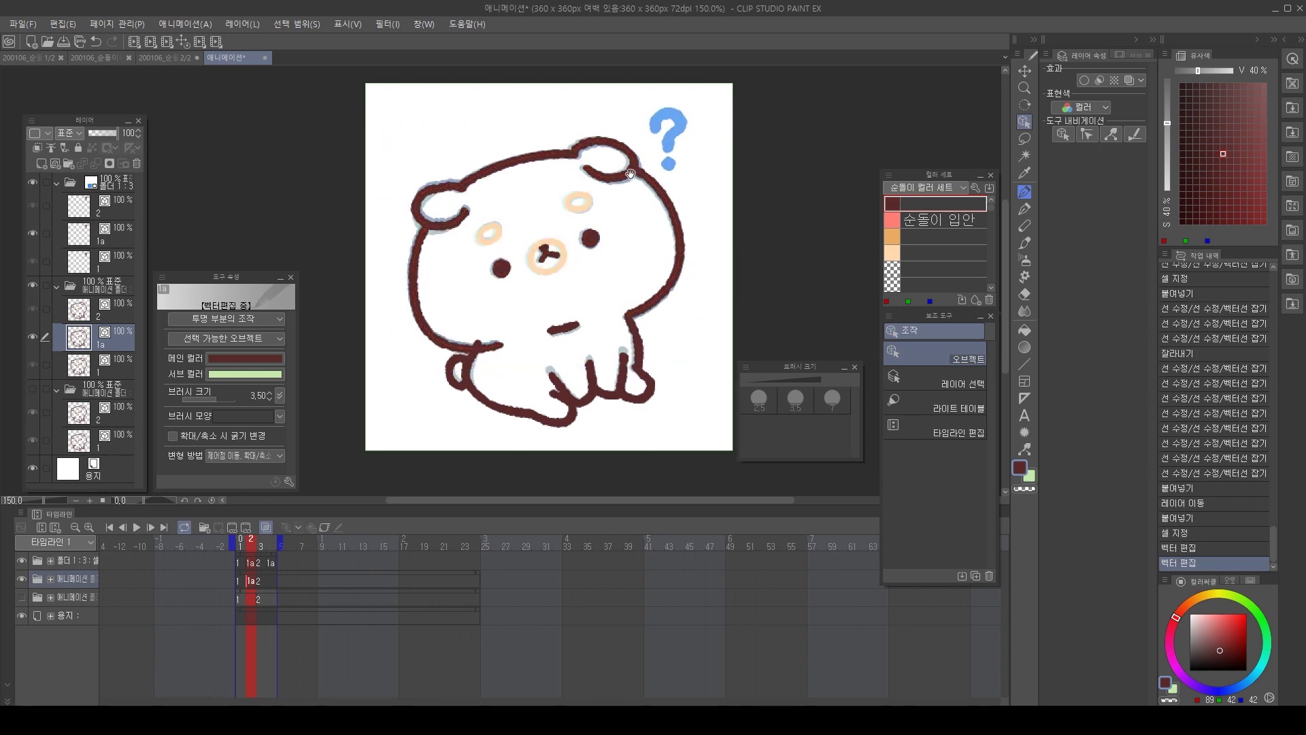
pyautogui.moveTo(625, 192); pyautogui.dragTo(601, 204)
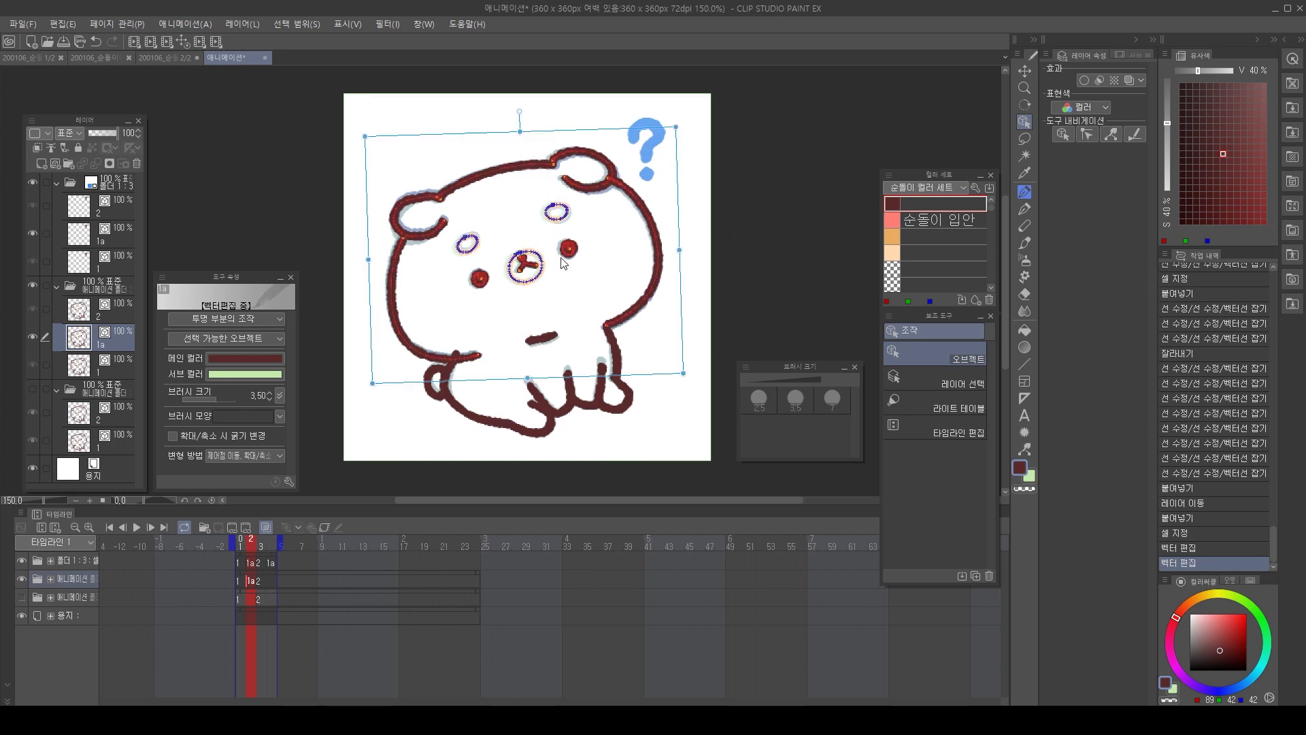
pyautogui.click(727, 201)
# Step through the puppy's cels on frames 1 to 3 and play the animation to check the in-between.
pyautogui.click(238, 583)
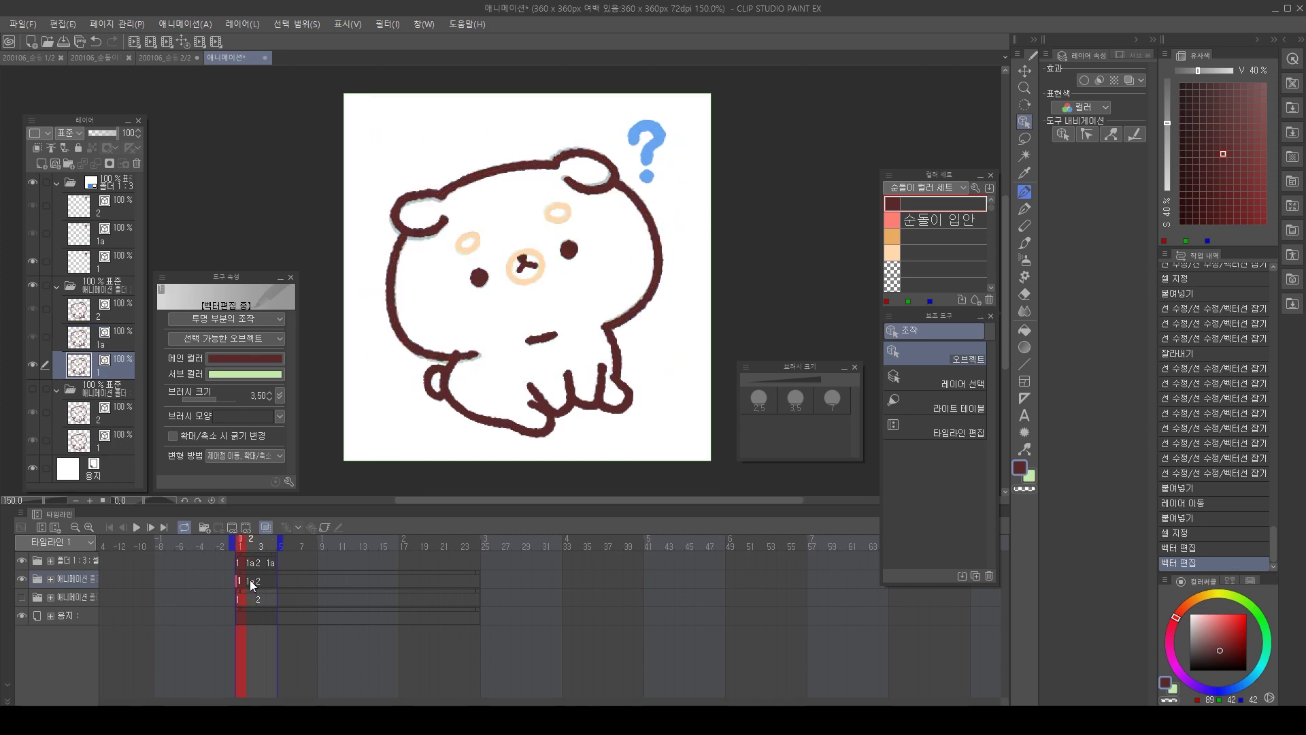
pyautogui.click(250, 580)
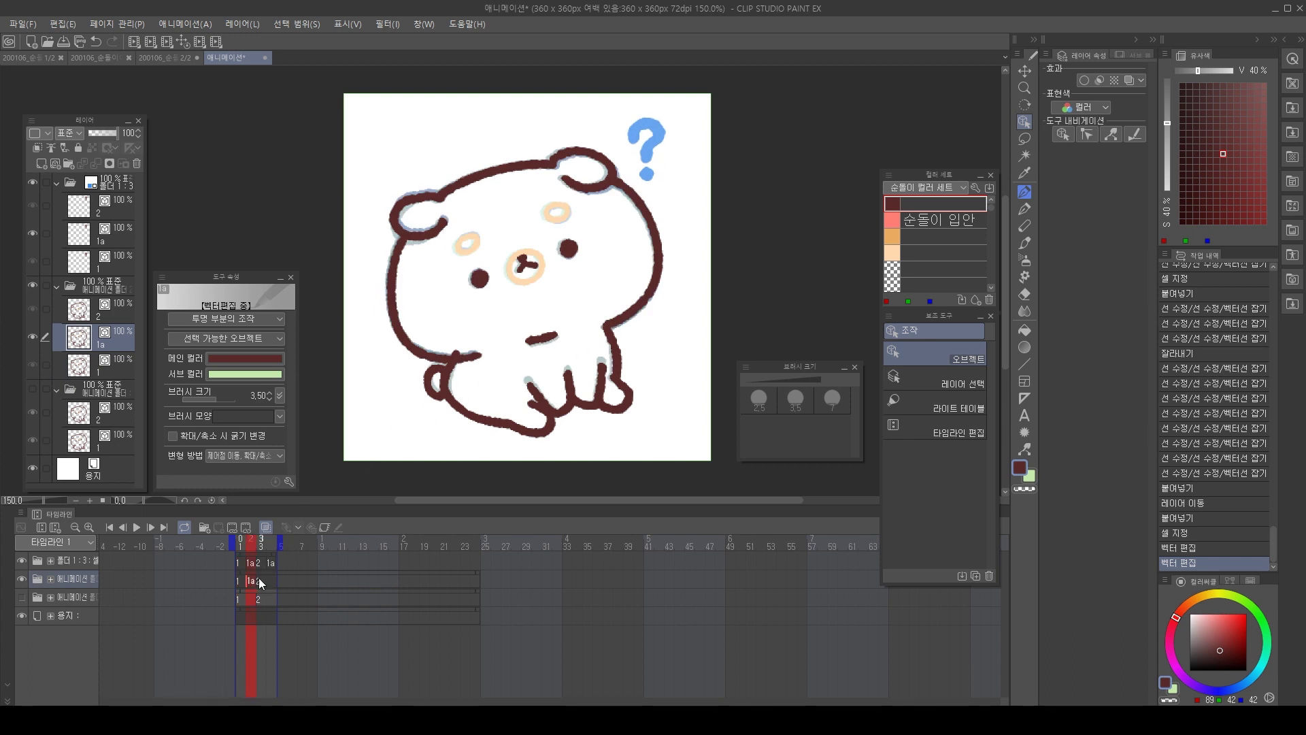
pyautogui.click(258, 579)
pyautogui.click(239, 578)
pyautogui.press('space')
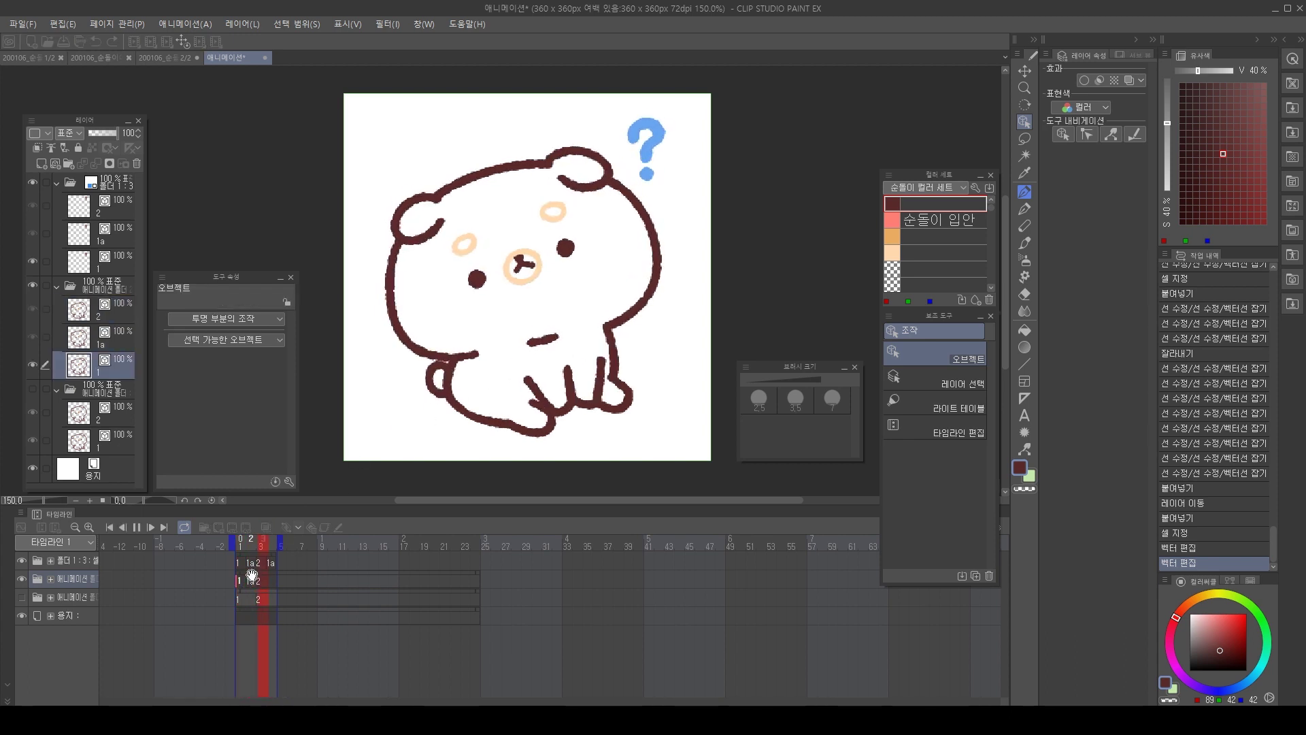
pyautogui.press('space')
# Assign cel 1a to frame 4 of the upper puppy folder and play the four-frame loop.
pyautogui.write('c')
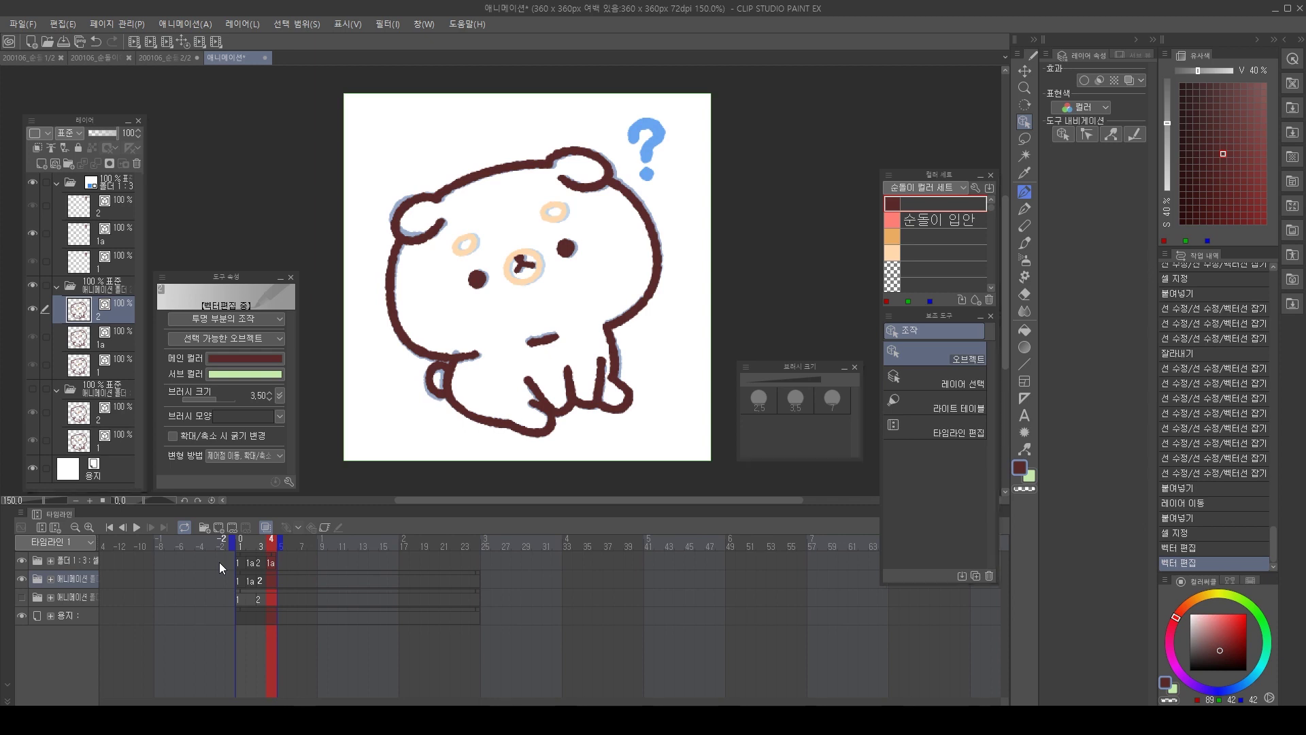
pyautogui.write('1a')
pyautogui.press('Return')
pyautogui.press('space')
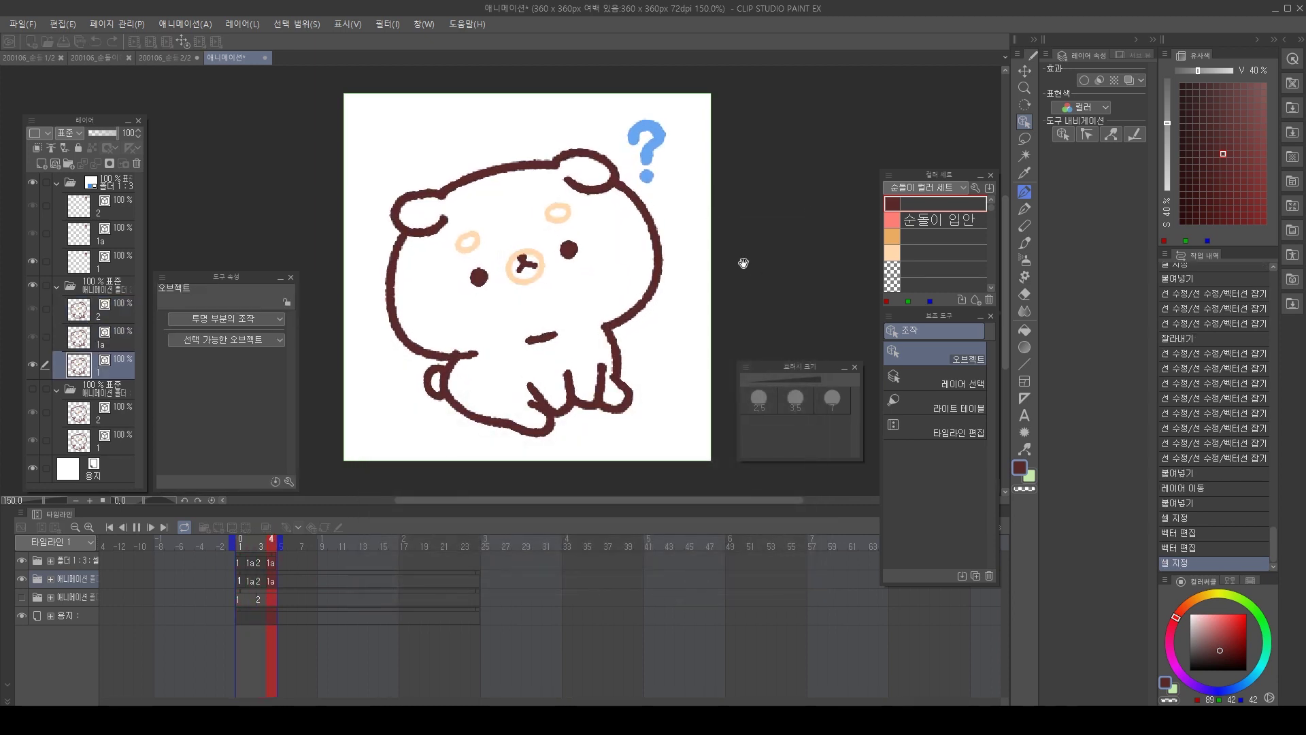
pyautogui.press('space')
# On cel 1a, extend the end of the puppy's back line past the head outline and trim the overshoot with the vector eraser.
pyautogui.press('Right')
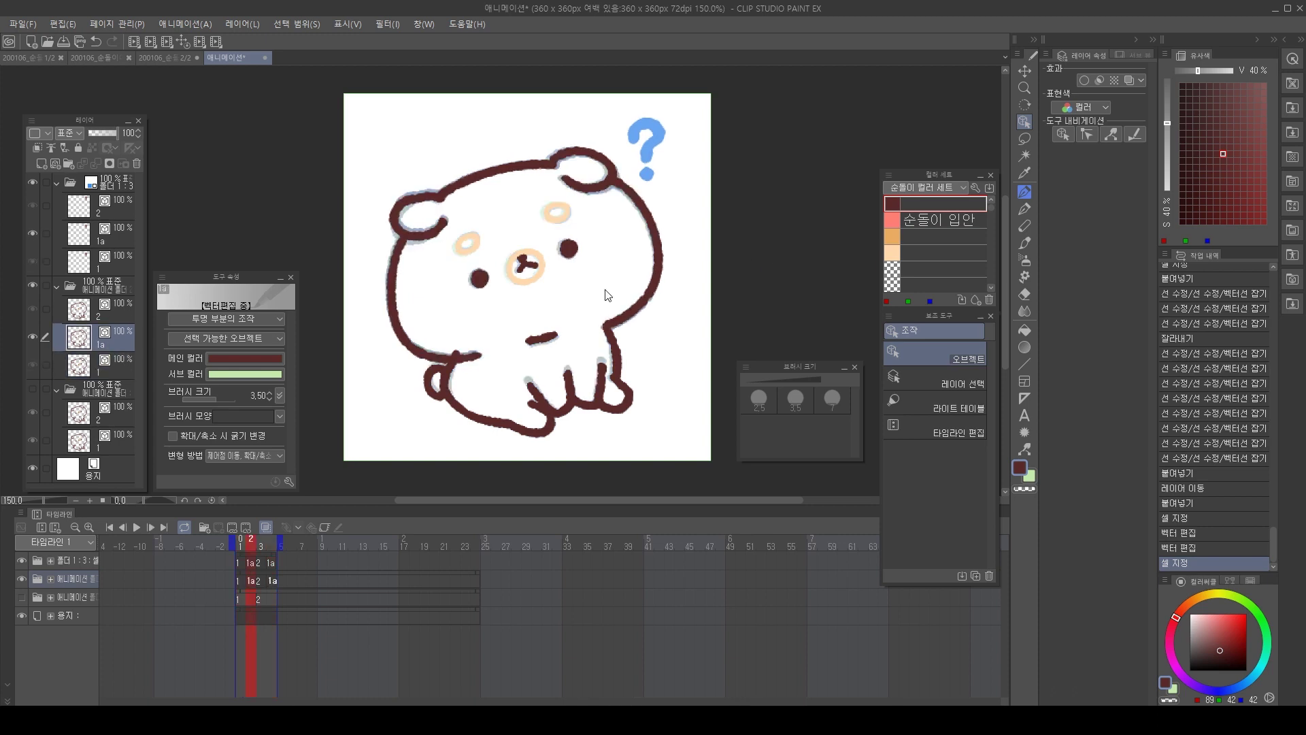
pyautogui.click(458, 350)
pyautogui.moveTo(459, 343); pyautogui.dragTo(465, 324)
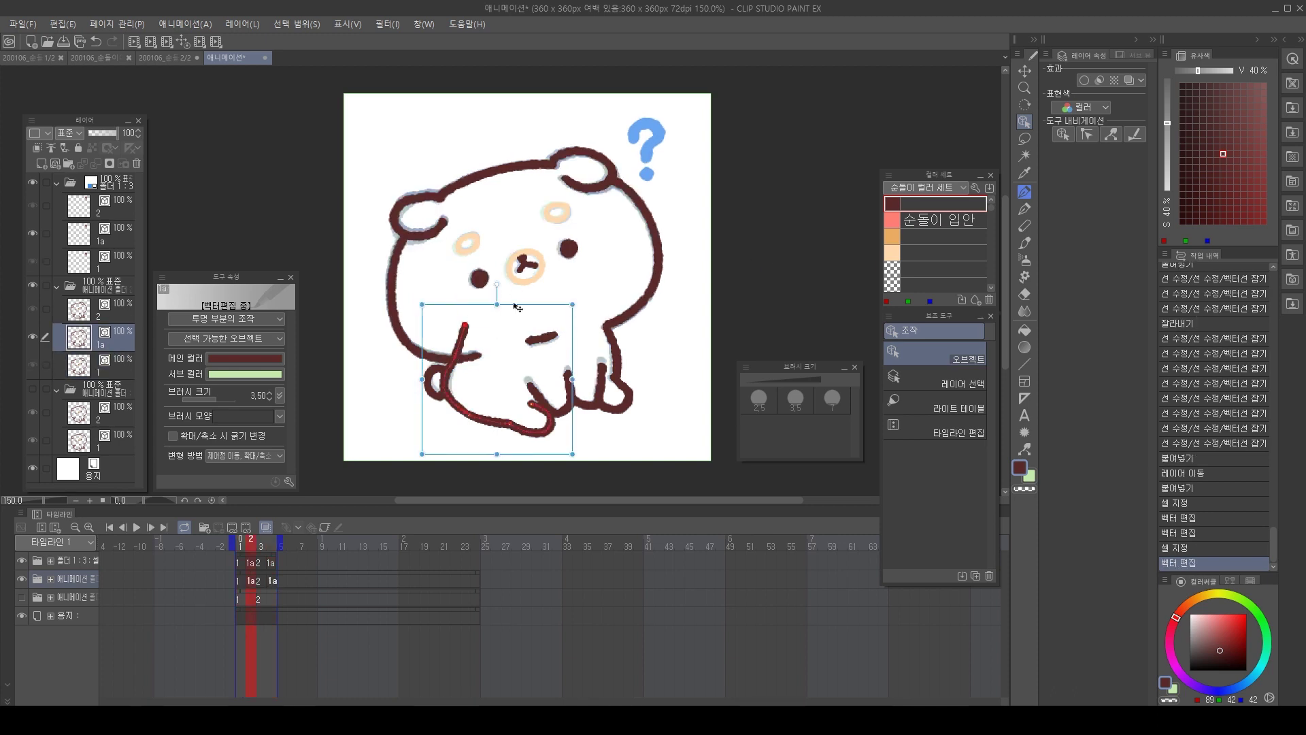
pyautogui.click(519, 314)
pyautogui.press('e')
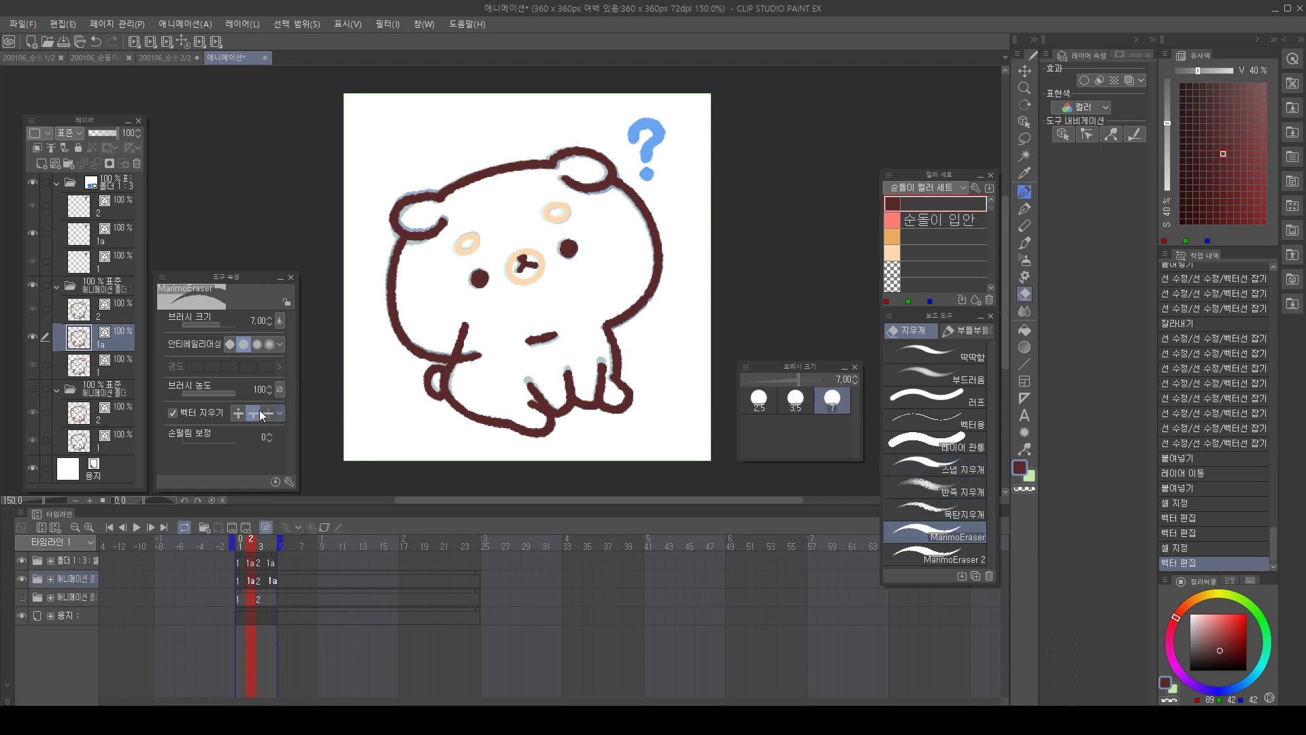
pyautogui.moveTo(449, 325); pyautogui.dragTo(547, 292)
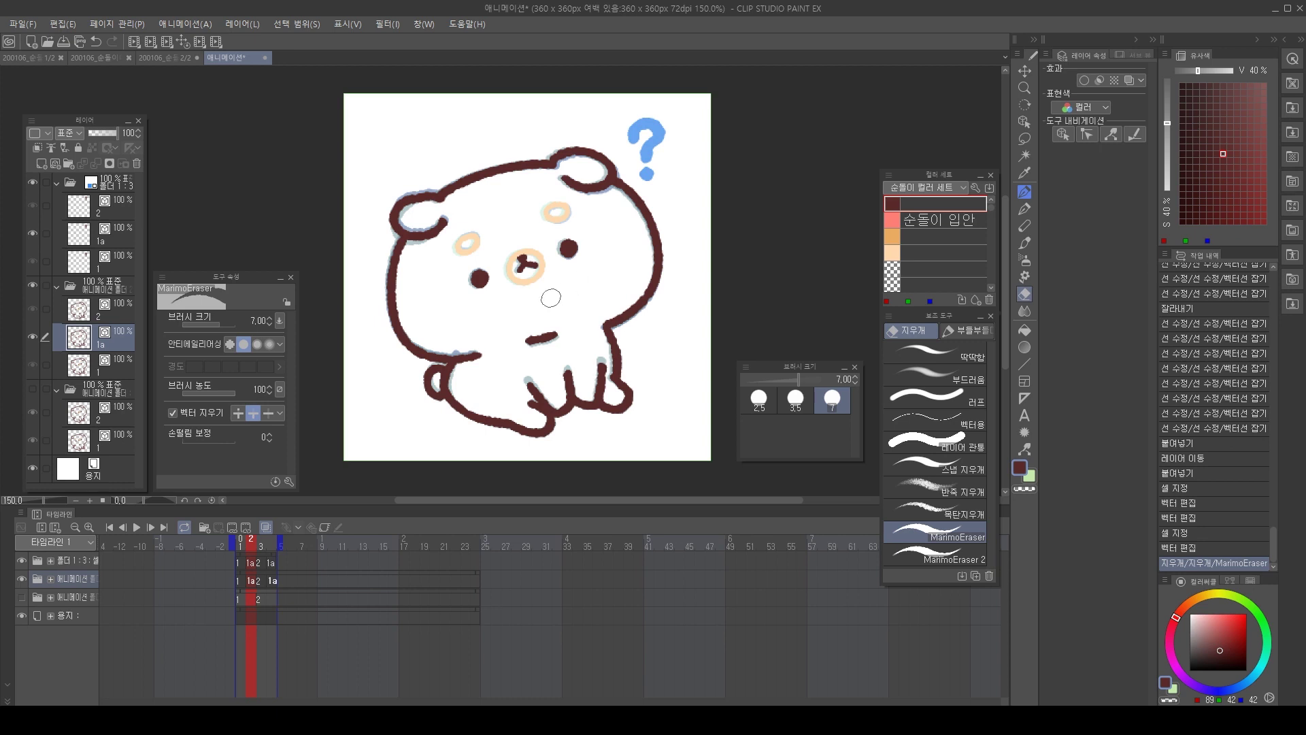
# Step through the frames and preview the animation to check the trimmed back line.
pyautogui.press('Right')
pyautogui.press('Right')
pyautogui.press('Right')
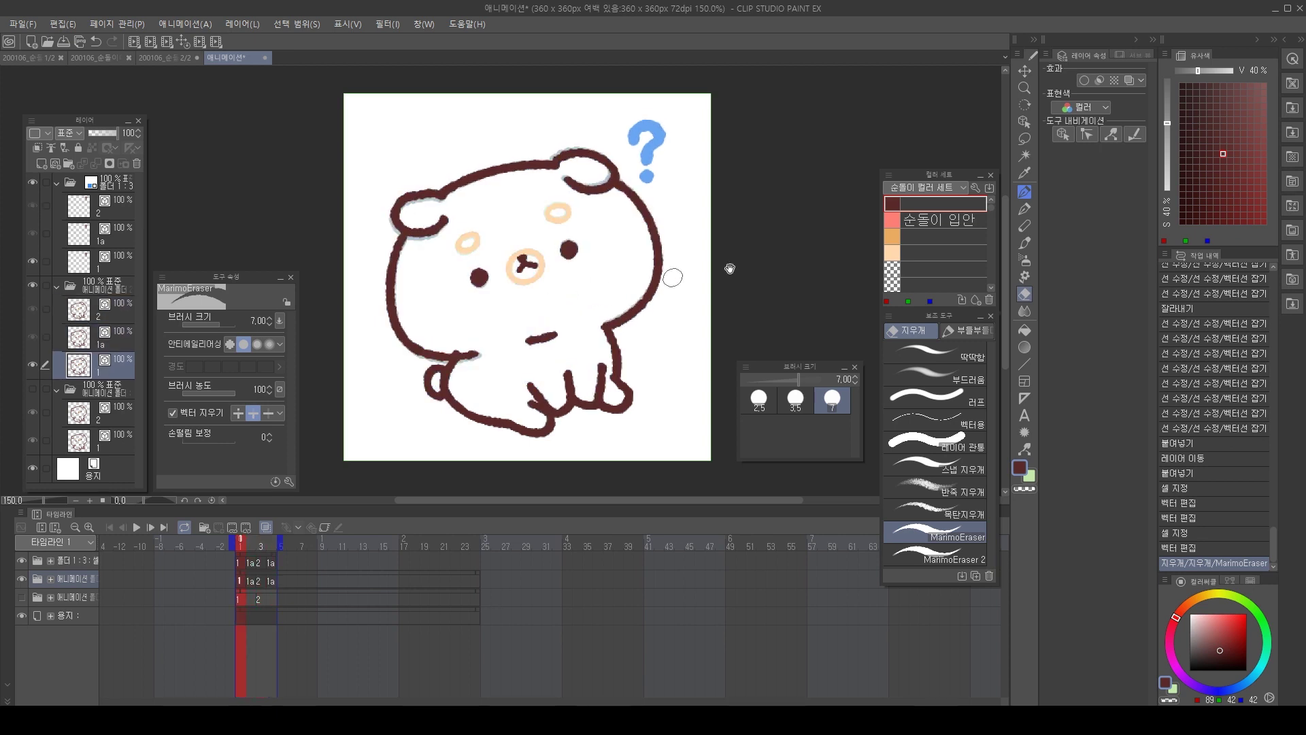
pyautogui.press('space')
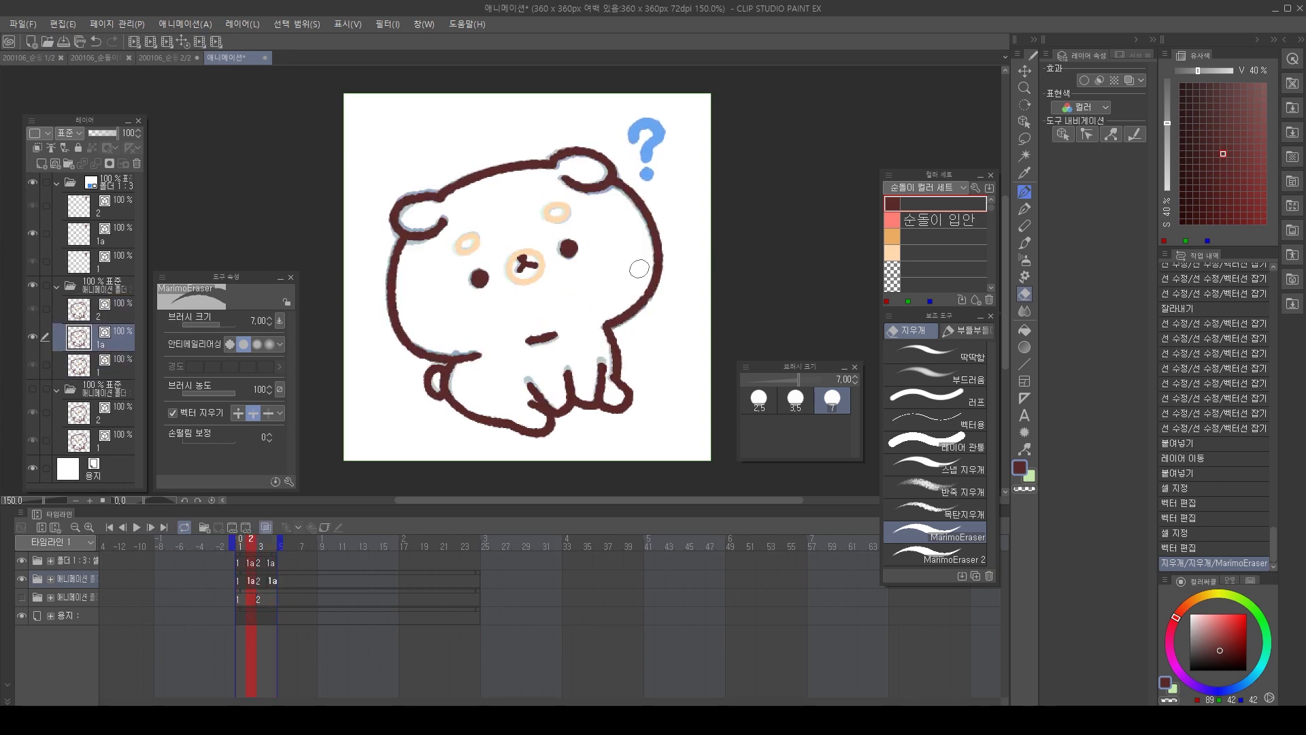
# On cel 1a, adjust the end of the puppy's jaw line near the back and trim the excess with the vector eraser.
pyautogui.press('space')
pyautogui.press('o')
pyautogui.click(466, 350)
pyautogui.press('e')
pyautogui.moveTo(471, 327); pyautogui.dragTo(484, 329)
pyautogui.moveTo(749, 242); pyautogui.dragTo(741, 253)
# Play the puppy and question mark loop to check the corrected line on cel 1a.
pyautogui.press('space')
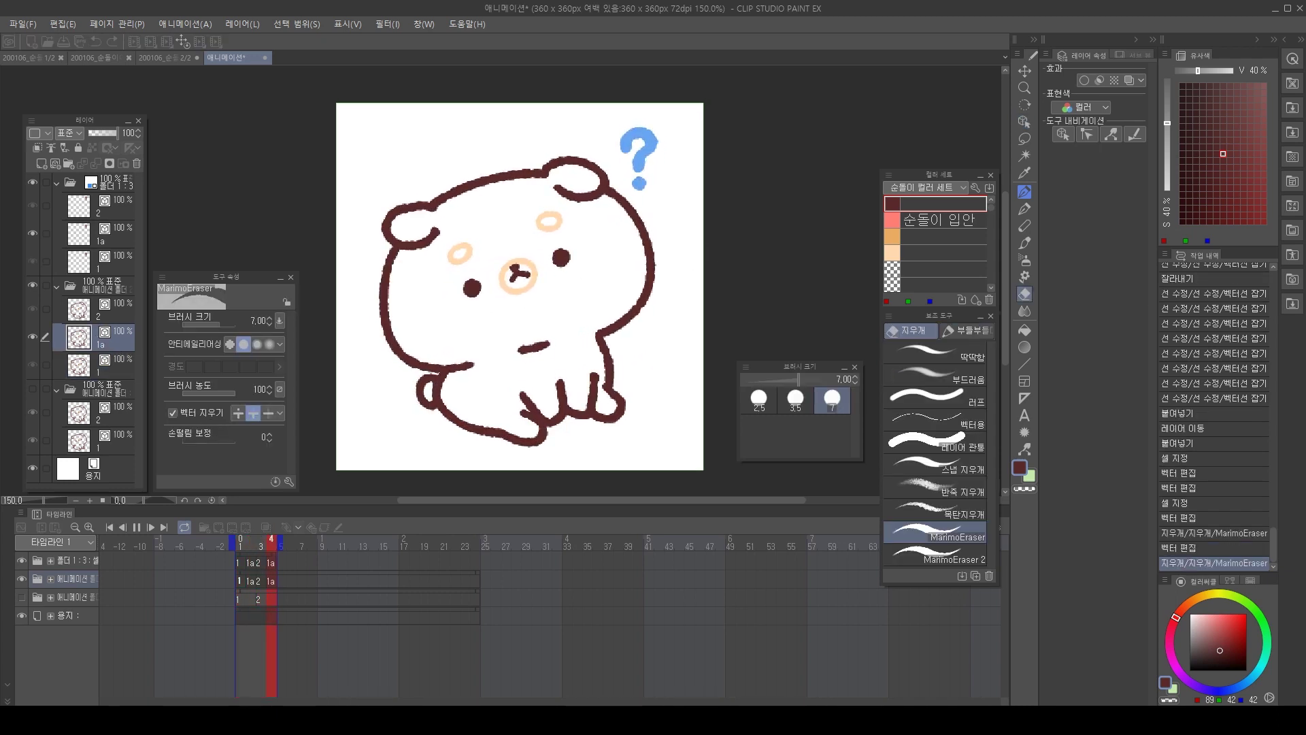
pyautogui.press('space')
pyautogui.press('space')
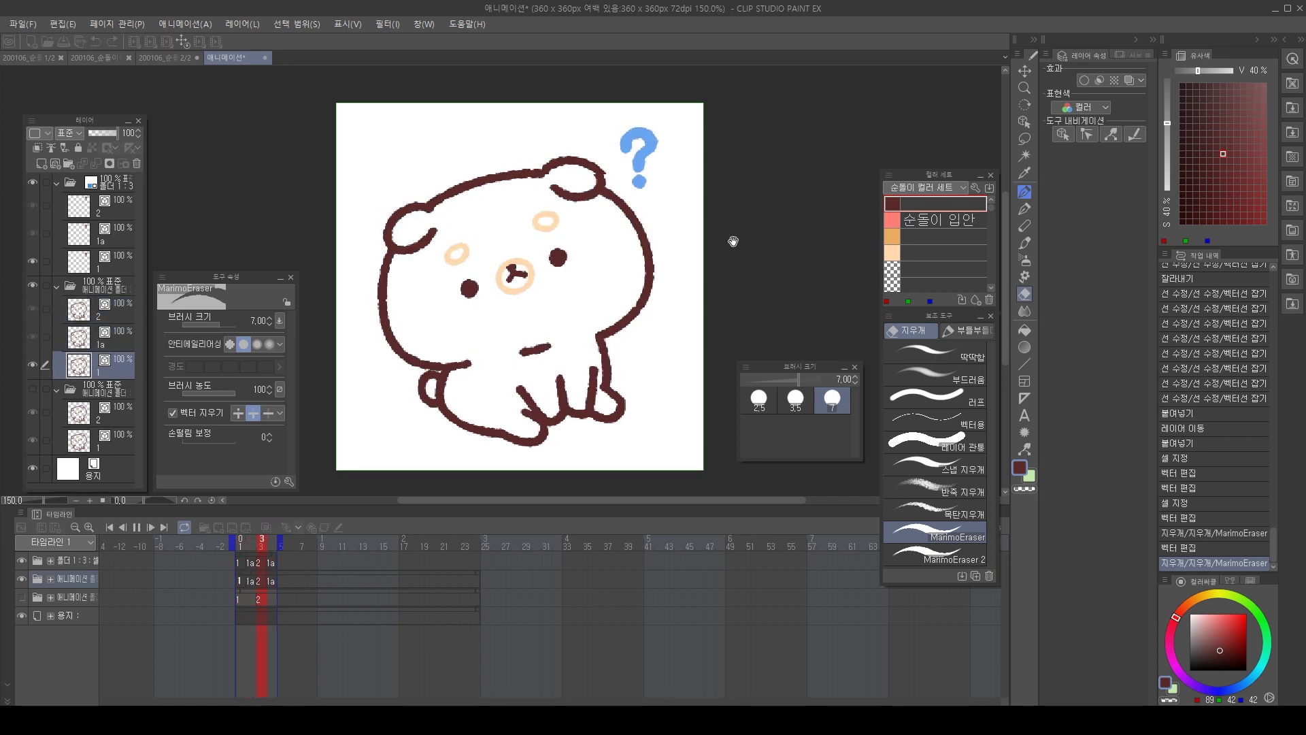
pyautogui.press('space')
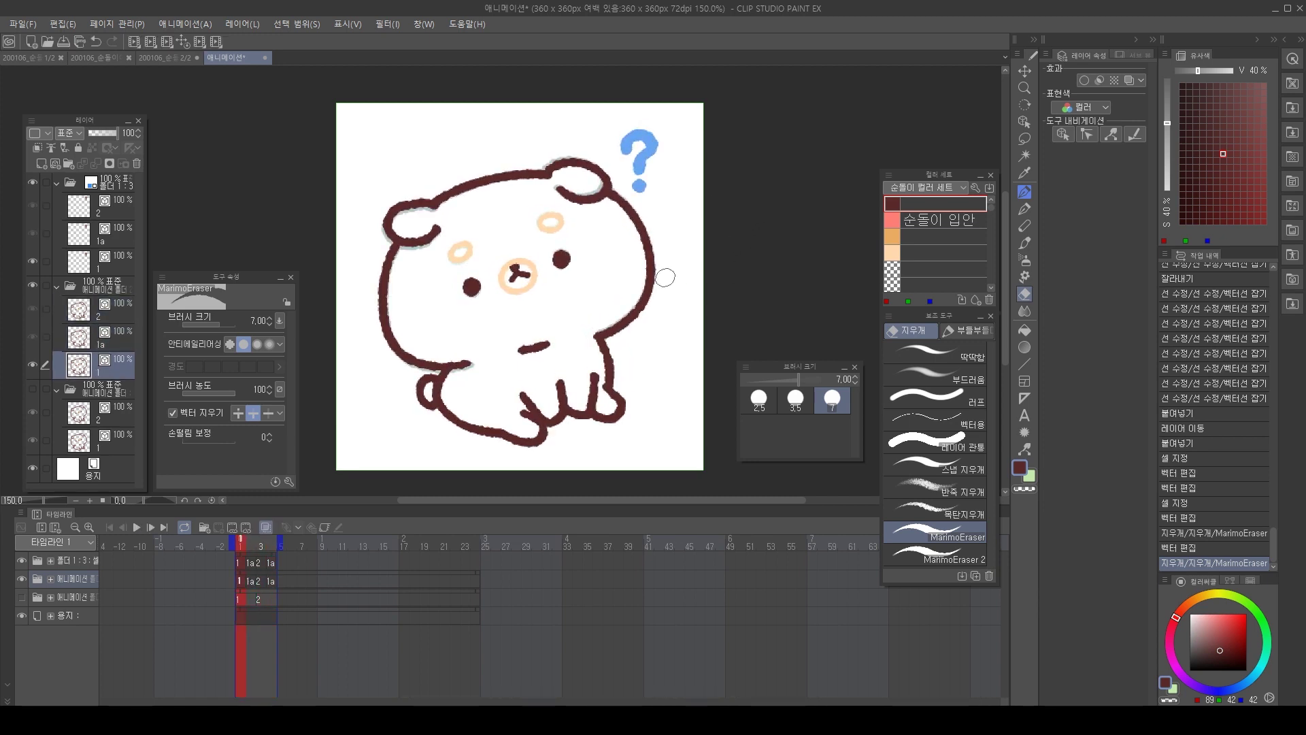
pyautogui.moveTo(683, 299); pyautogui.dragTo(698, 296)
# Switch to the music-note puppy document and play its animation as an example of a longer loop.
pyautogui.hotkey('ctrl', 'Tab')
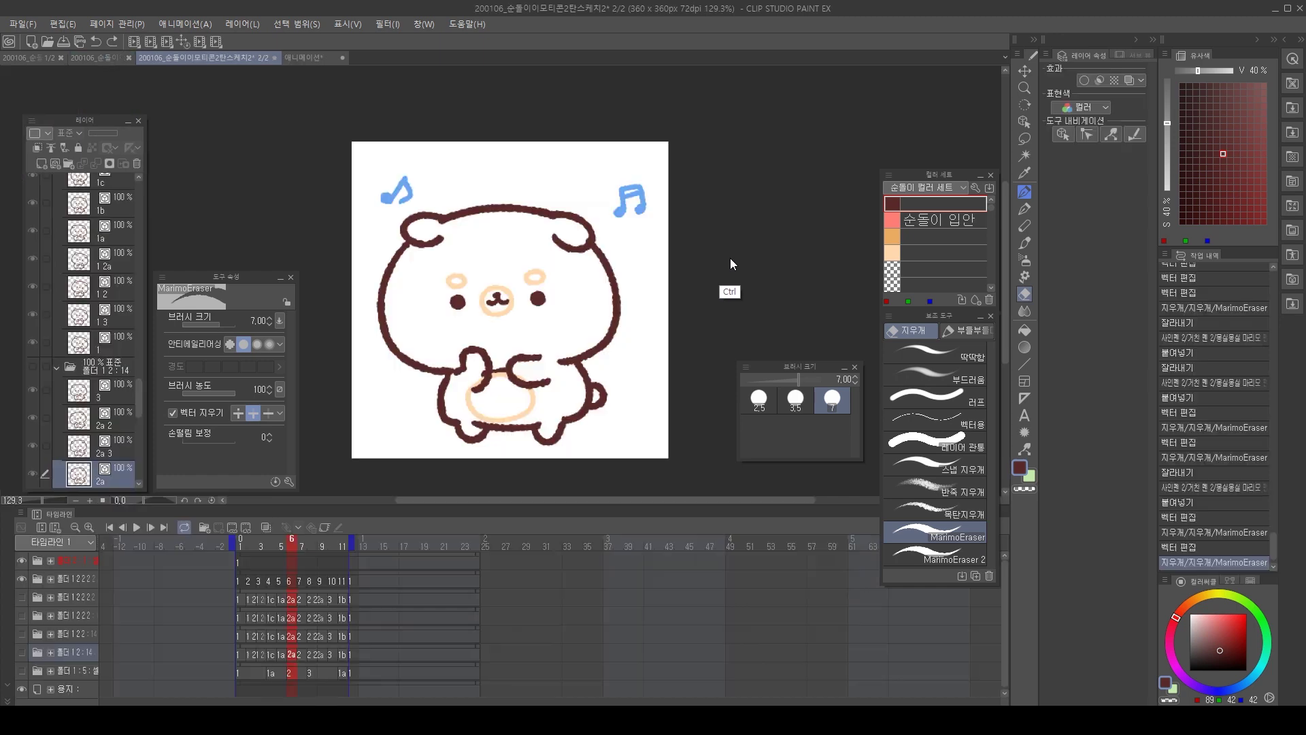
pyautogui.press('space')
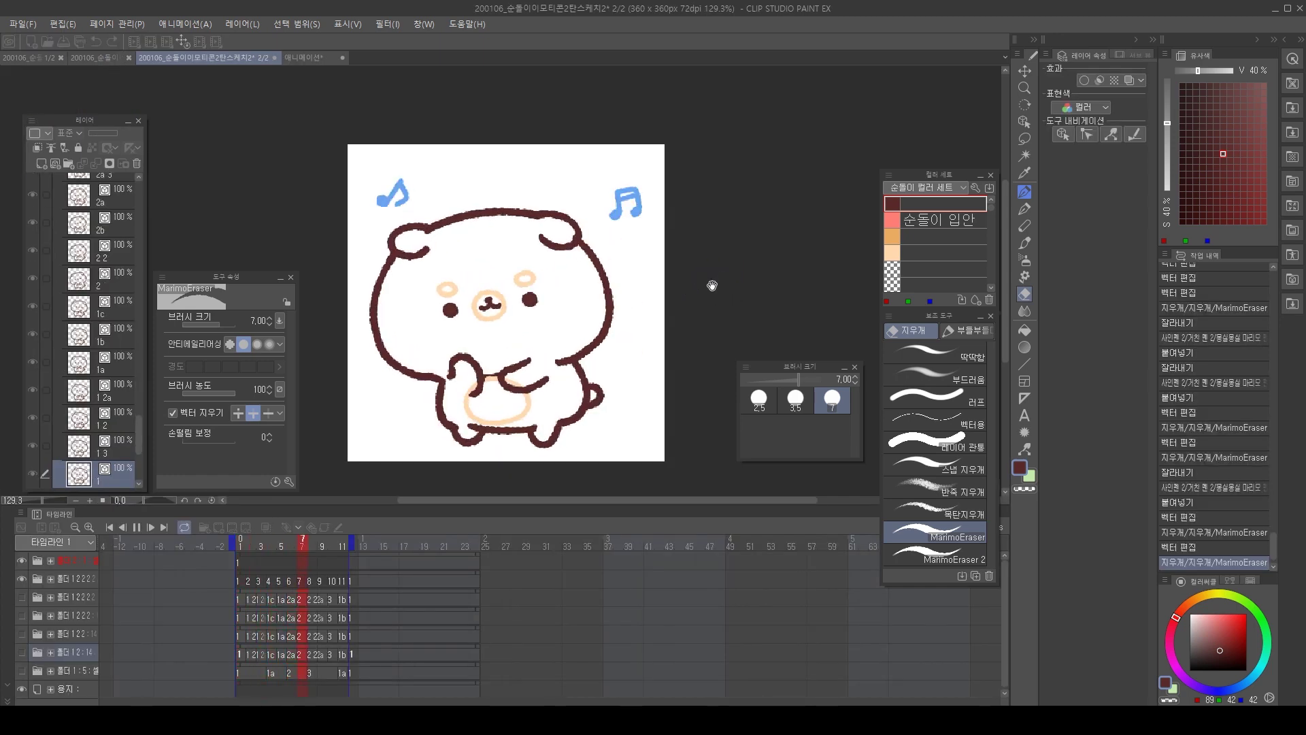
pyautogui.press('space')
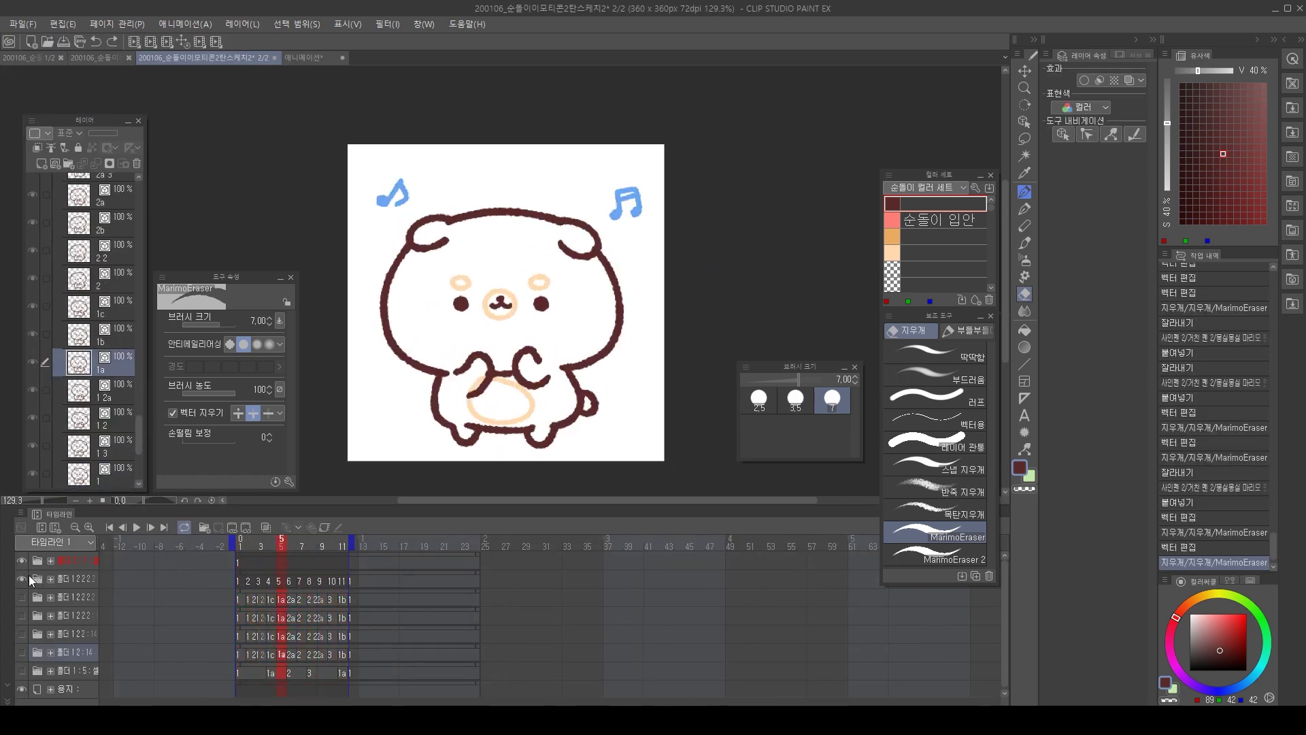
pyautogui.press('space')
# Show only the lowest puppy animation folder and flip between cels 1, 1a and 2 to compare the poses.
pyautogui.click(26, 670)
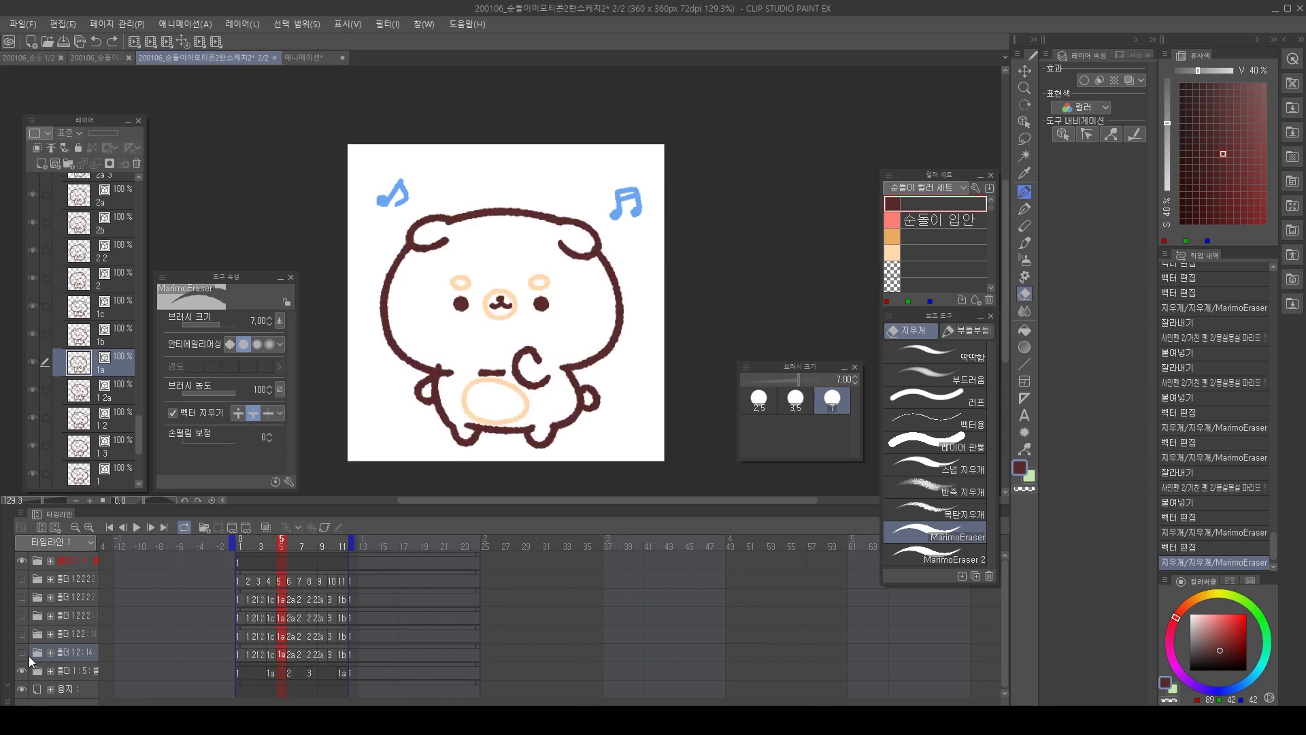
pyautogui.click(247, 675)
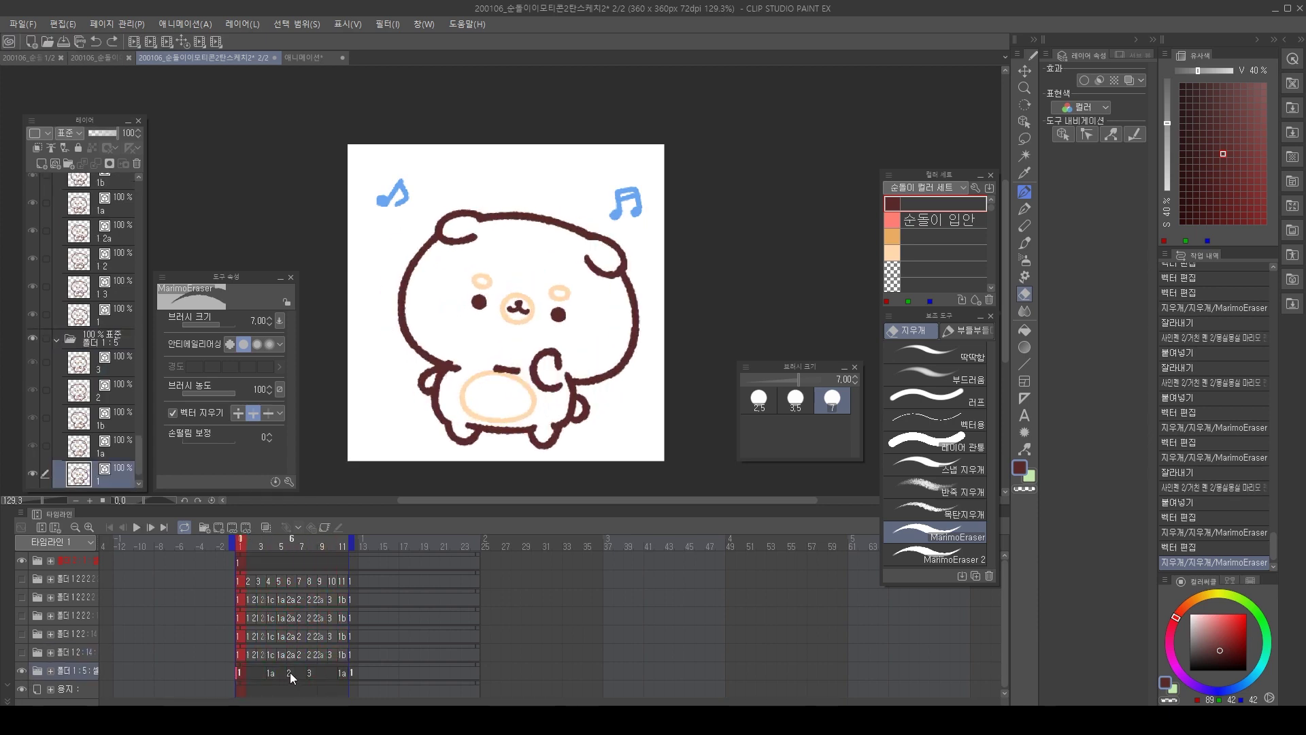
pyautogui.click(290, 672)
pyautogui.click(242, 672)
pyautogui.click(286, 673)
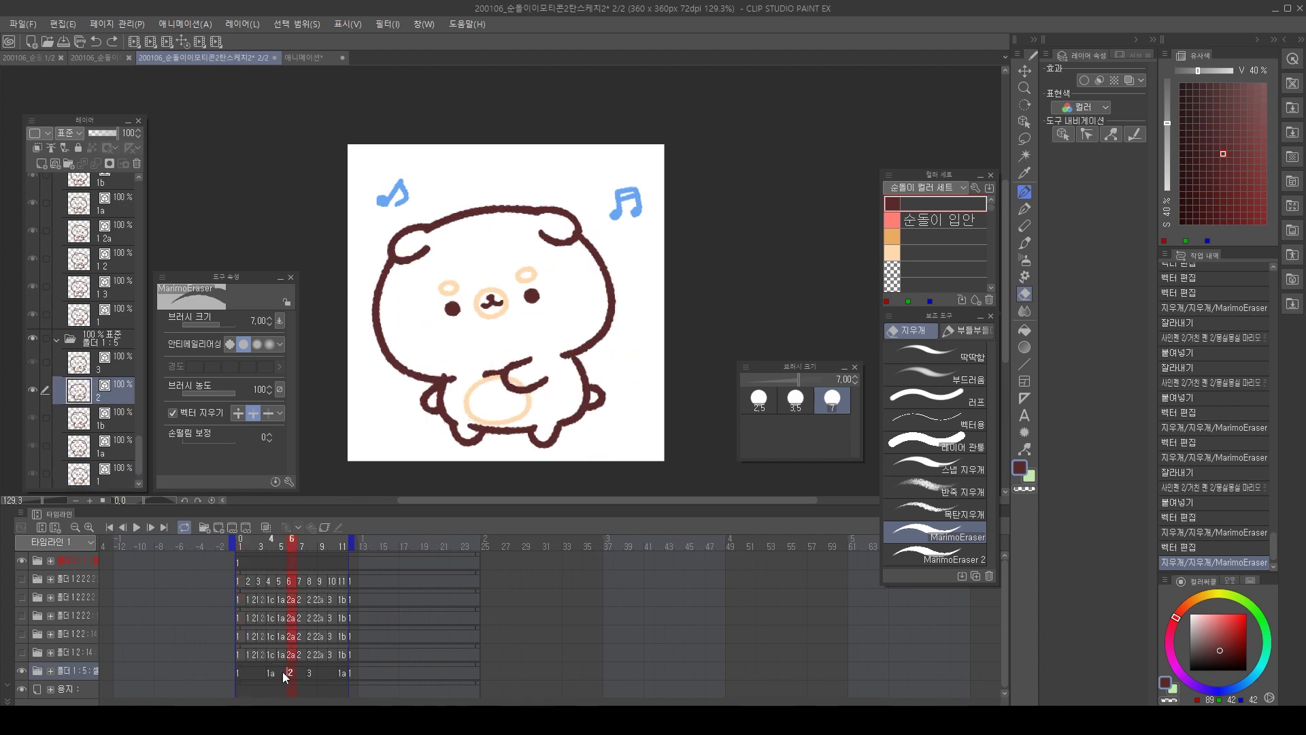
pyautogui.click(248, 675)
pyautogui.click(275, 672)
pyautogui.click(291, 672)
pyautogui.click(241, 672)
pyautogui.click(292, 671)
pyautogui.click(241, 671)
pyautogui.click(291, 672)
pyautogui.click(244, 672)
pyautogui.click(272, 673)
pyautogui.click(290, 672)
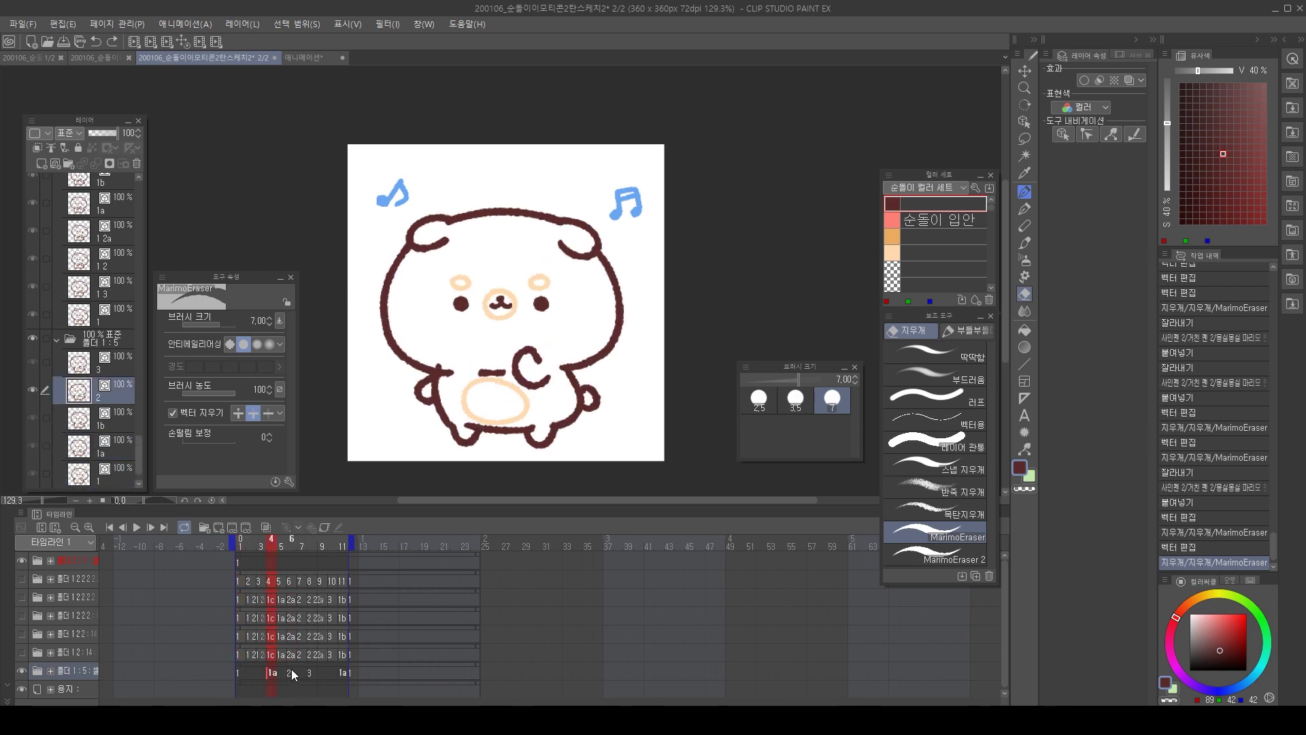
# Step through the 1a, 2 and 3 cels up to frame 11 to examine how in-betweens are placed and reused.
pyautogui.click(273, 672)
pyautogui.click(236, 671)
pyautogui.click(272, 672)
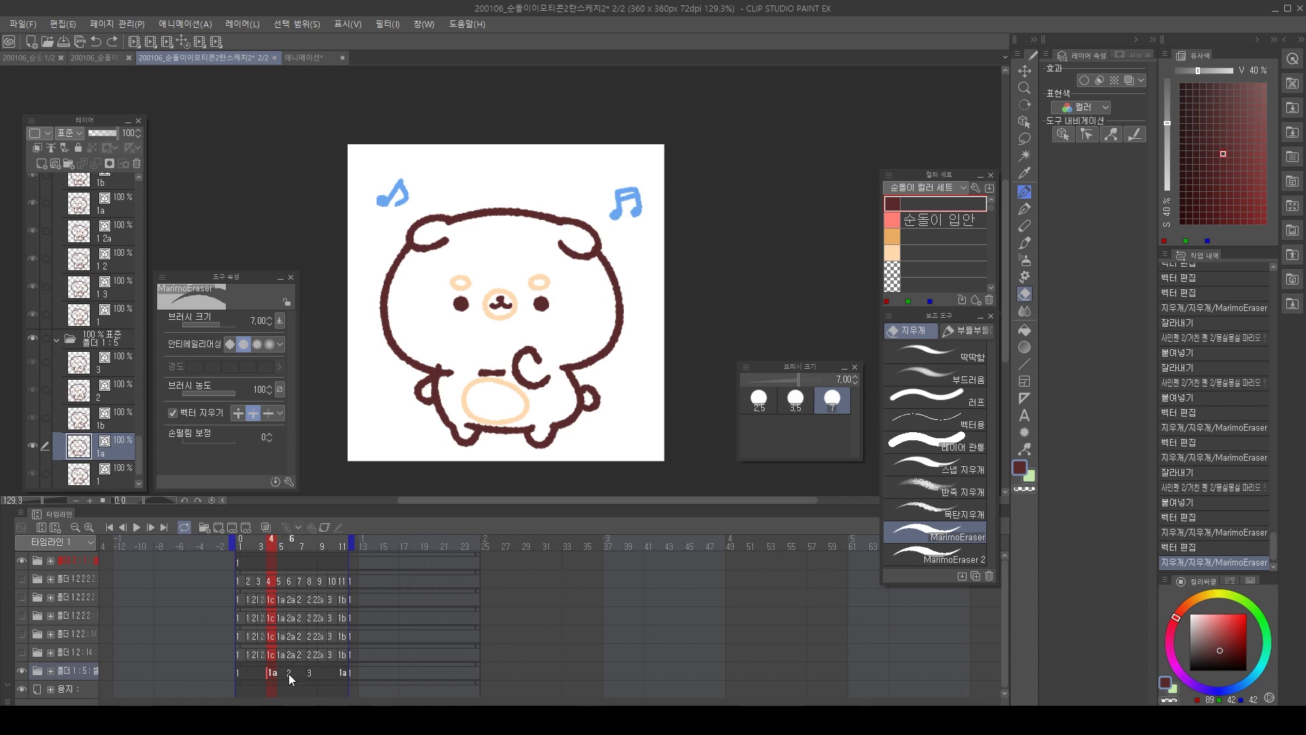
pyautogui.click(288, 673)
pyautogui.click(310, 672)
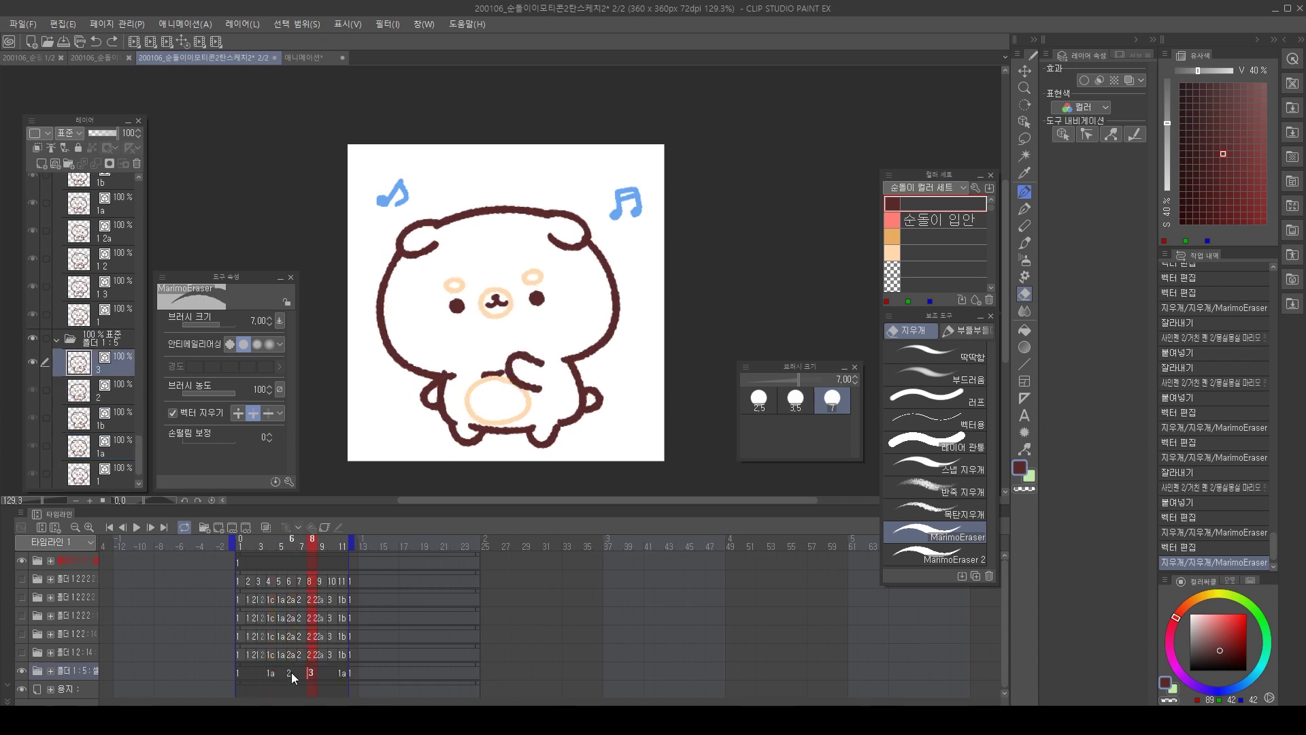
pyautogui.click(291, 672)
pyautogui.click(340, 671)
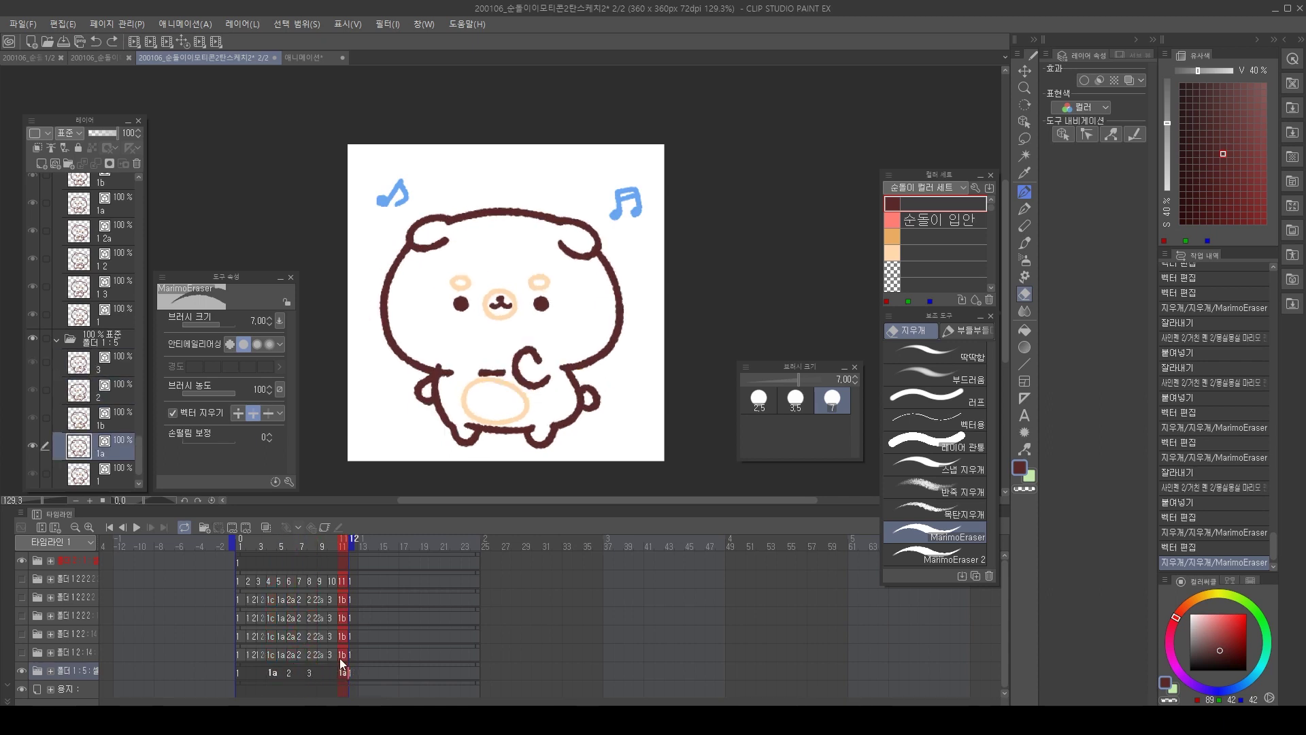
pyautogui.click(290, 672)
pyautogui.click(311, 672)
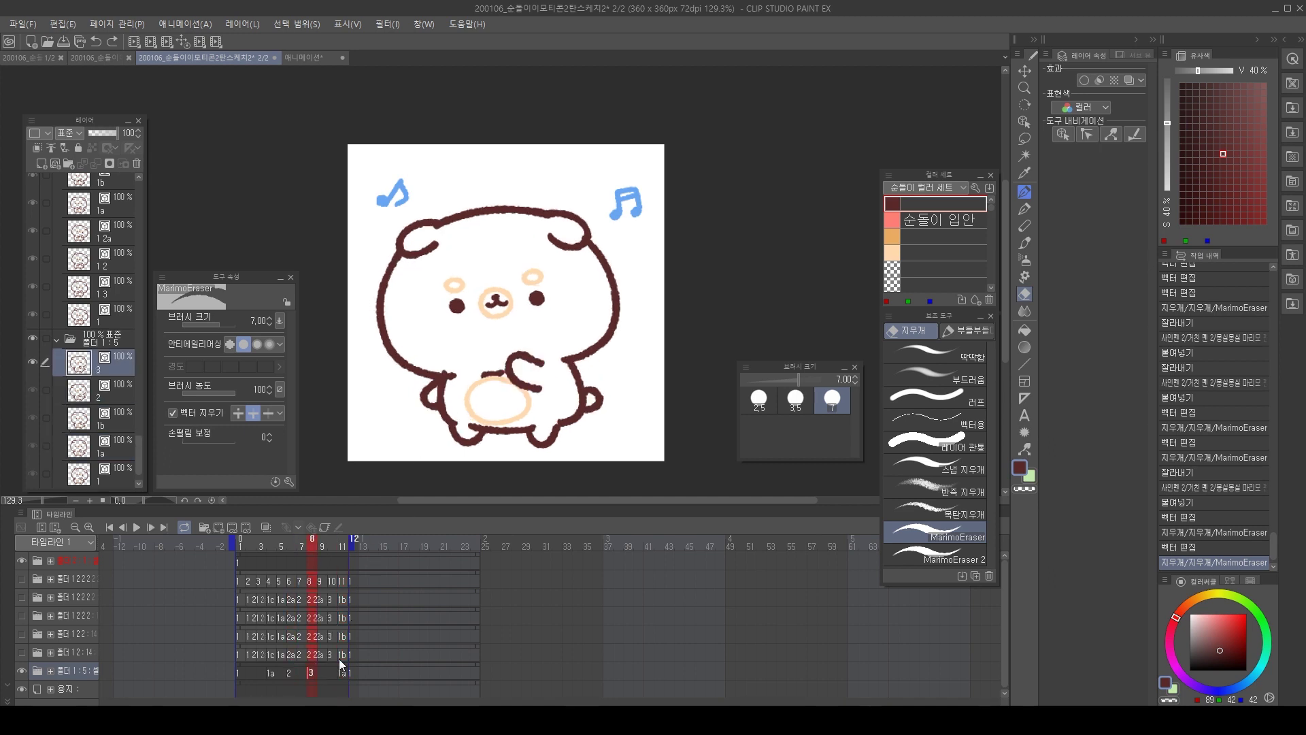
pyautogui.click(342, 672)
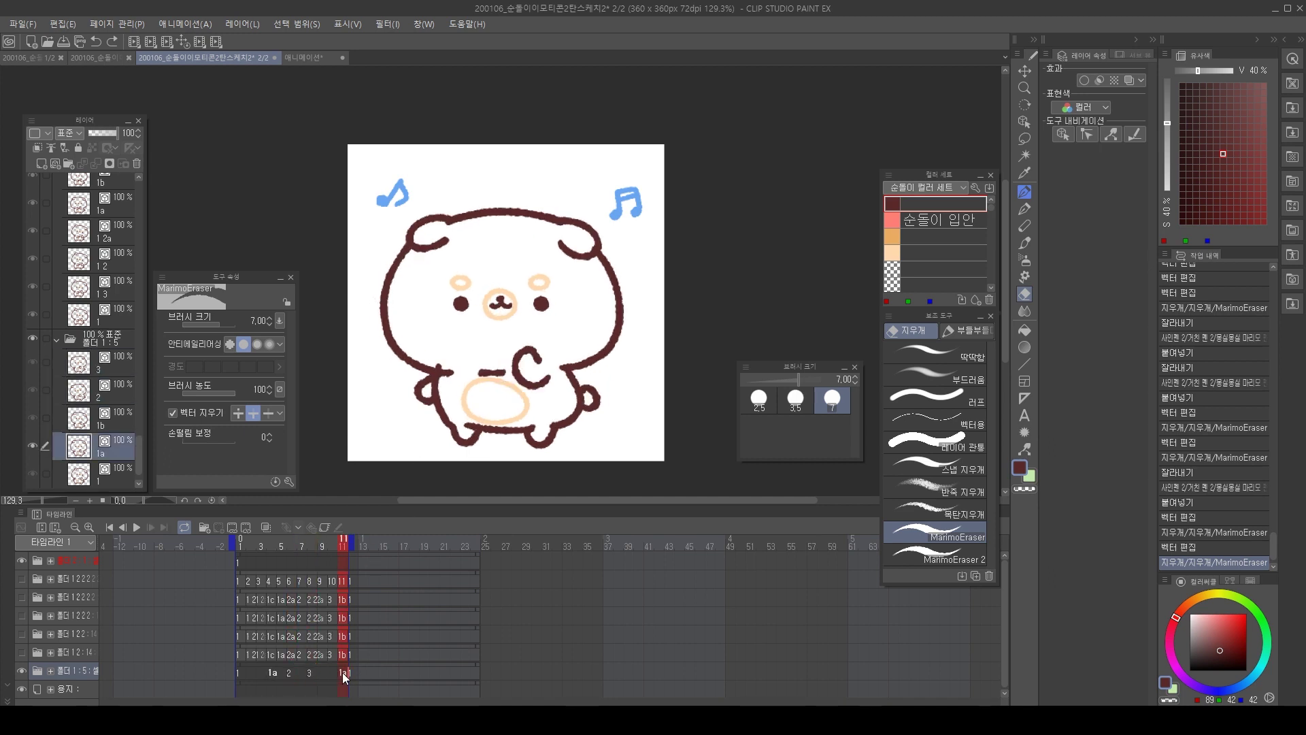
pyautogui.click(239, 672)
pyautogui.click(273, 672)
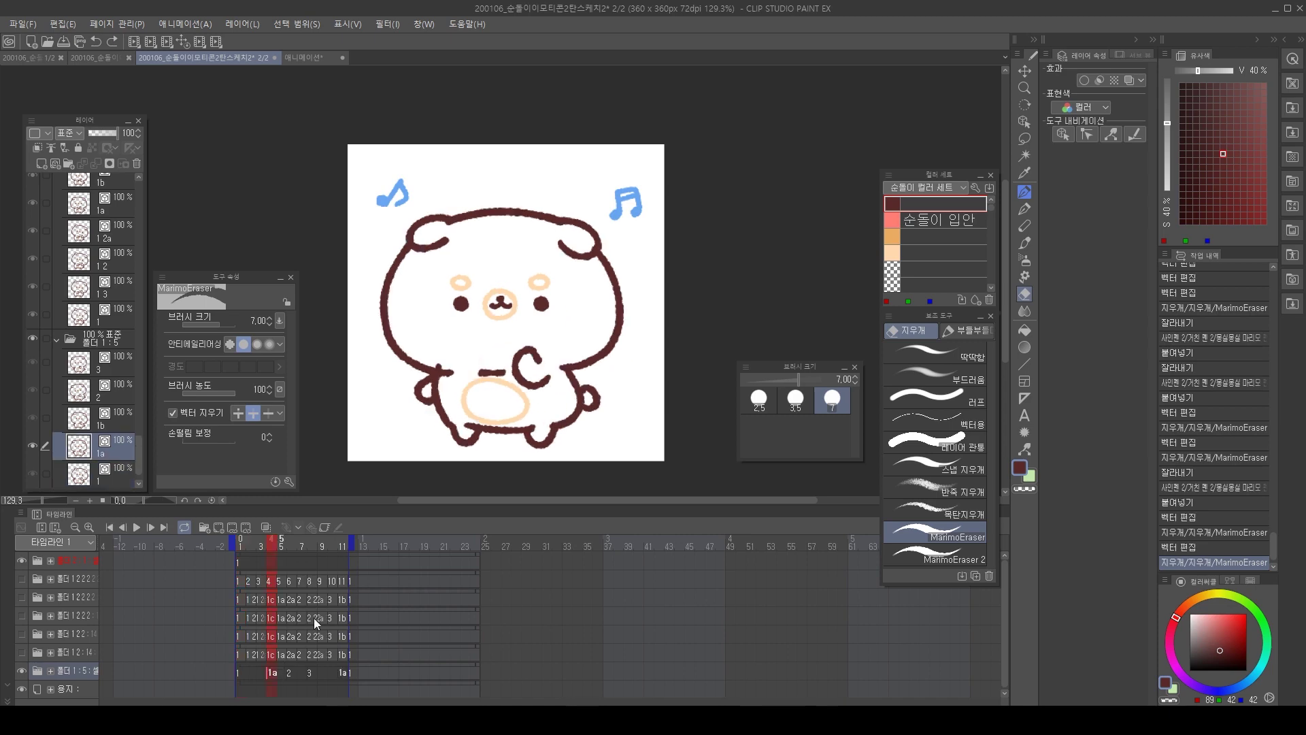
# View the emoticon sketch sheet with the question-mark puppy and return to the music-note puppy document.
pyautogui.click(308, 57)
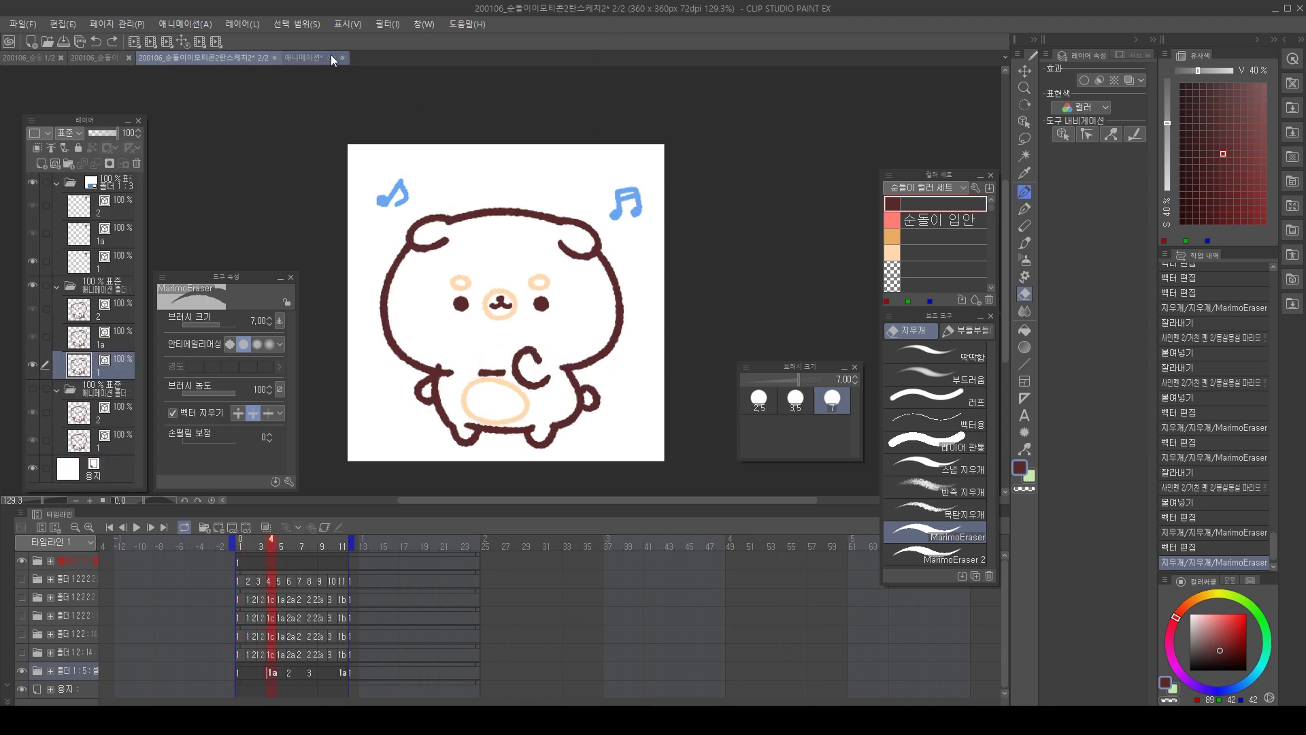
pyautogui.click(38, 58)
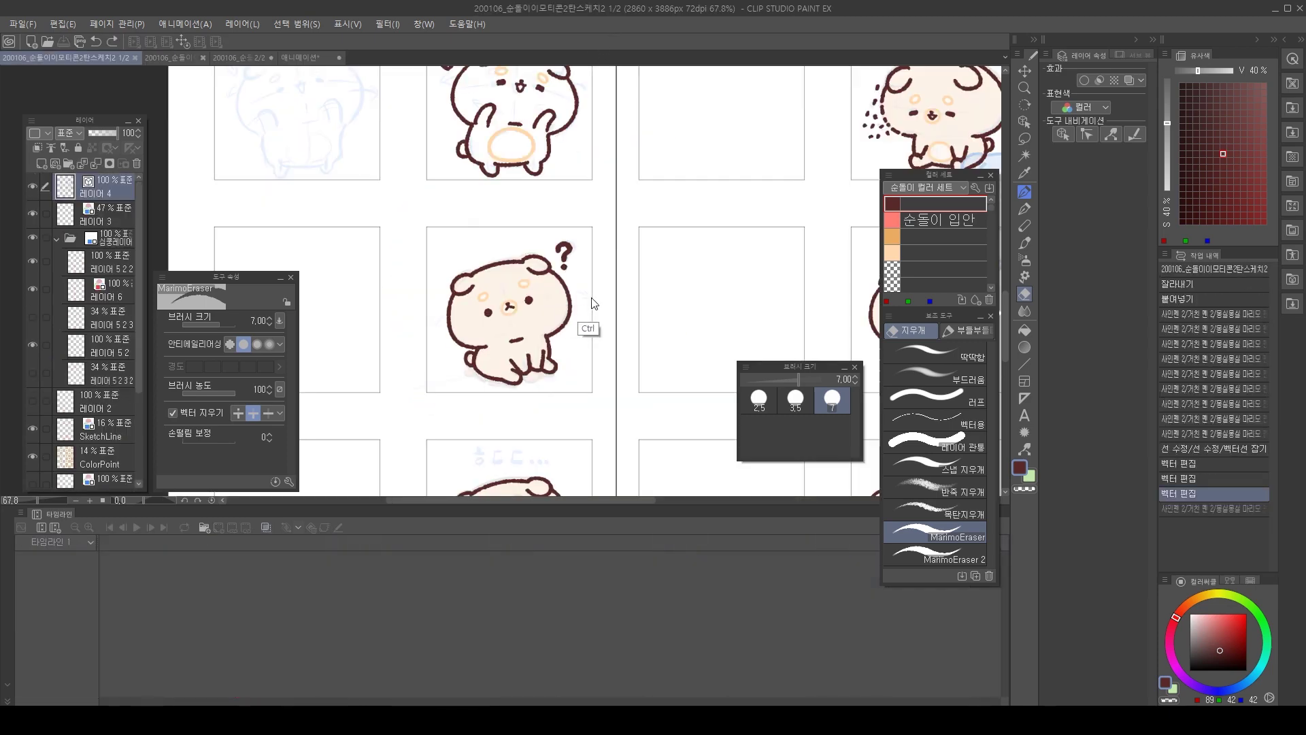
pyautogui.hotkey('ctrl', 'Tab')
pyautogui.hotkey('ctrl', 'Tab')
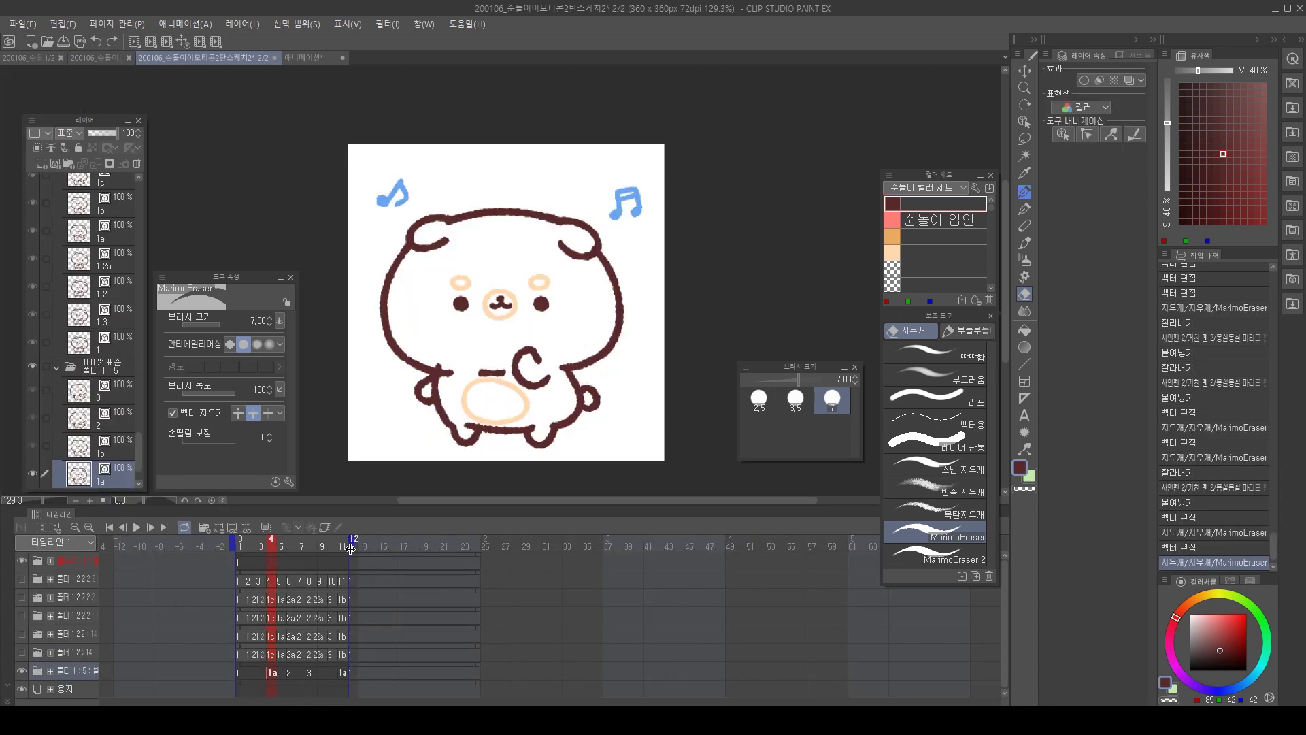
# Examine the cels at the end of each animation folder around frames 11 and 12.
pyautogui.click(347, 580)
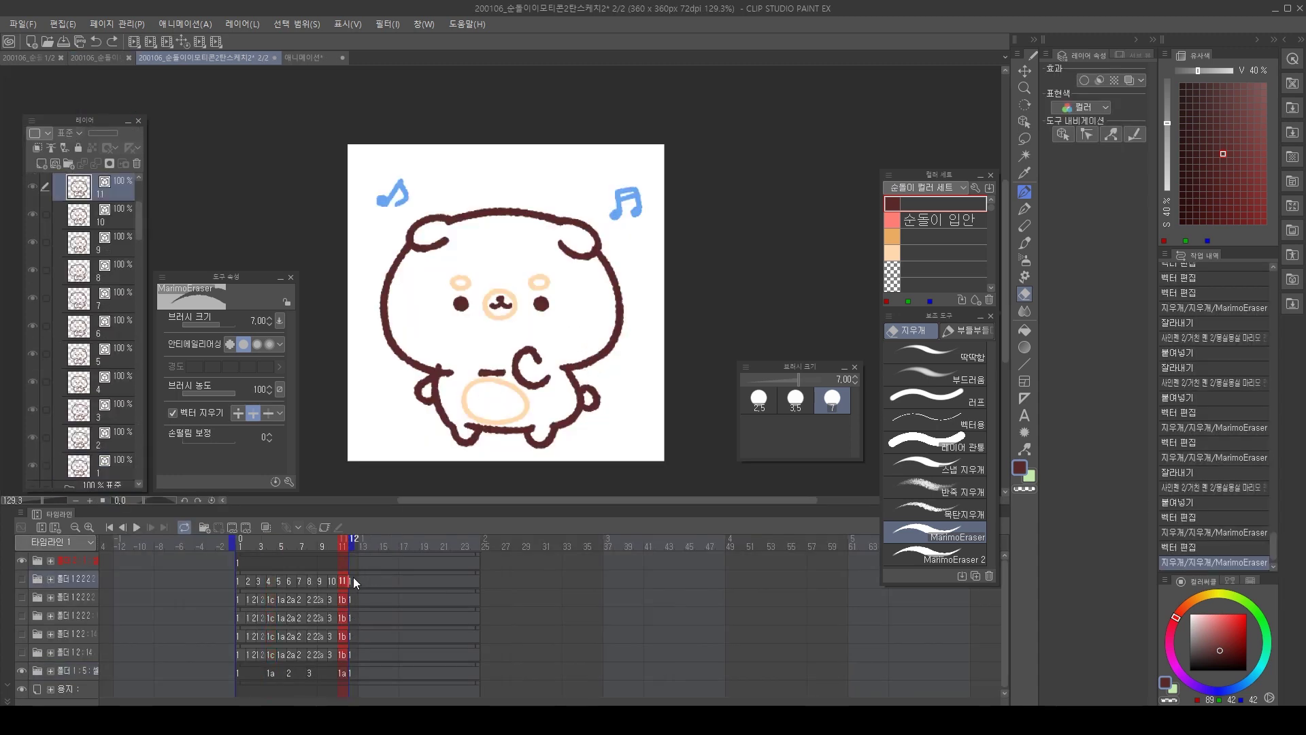
pyautogui.click(352, 599)
pyautogui.click(353, 616)
pyautogui.click(352, 635)
pyautogui.click(352, 654)
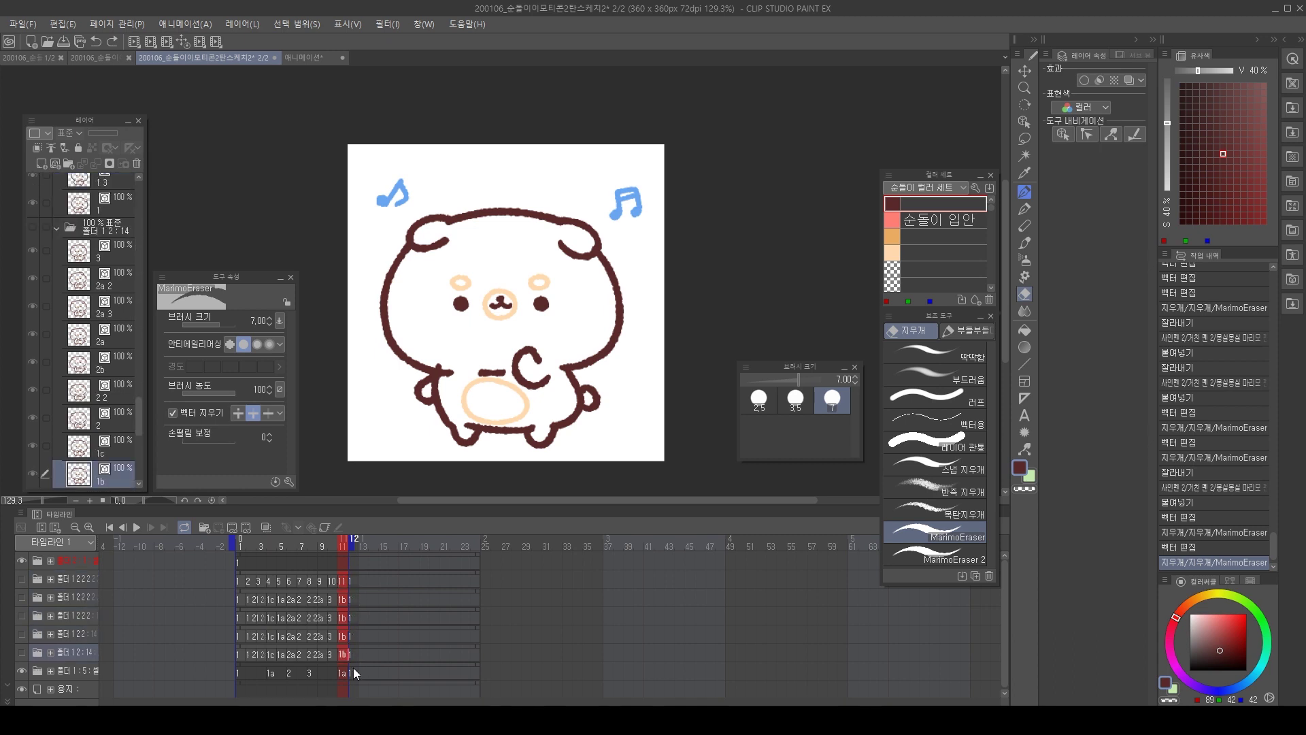
pyautogui.click(352, 671)
pyautogui.click(349, 580)
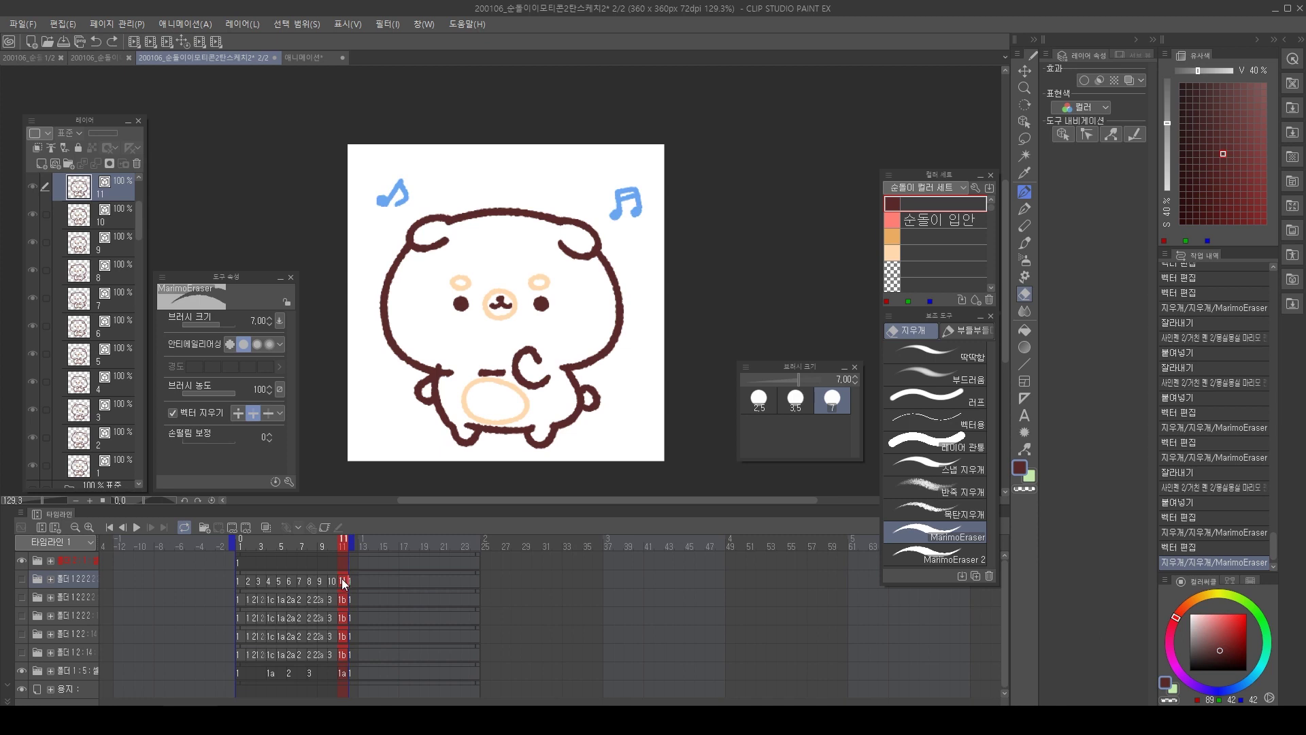
pyautogui.press('o')
# Return to the question-mark puppy document, add a new animation folder on top and hide the question mark and puppy folders.
pyautogui.click(315, 57)
pyautogui.moveTo(585, 302); pyautogui.dragTo(577, 294)
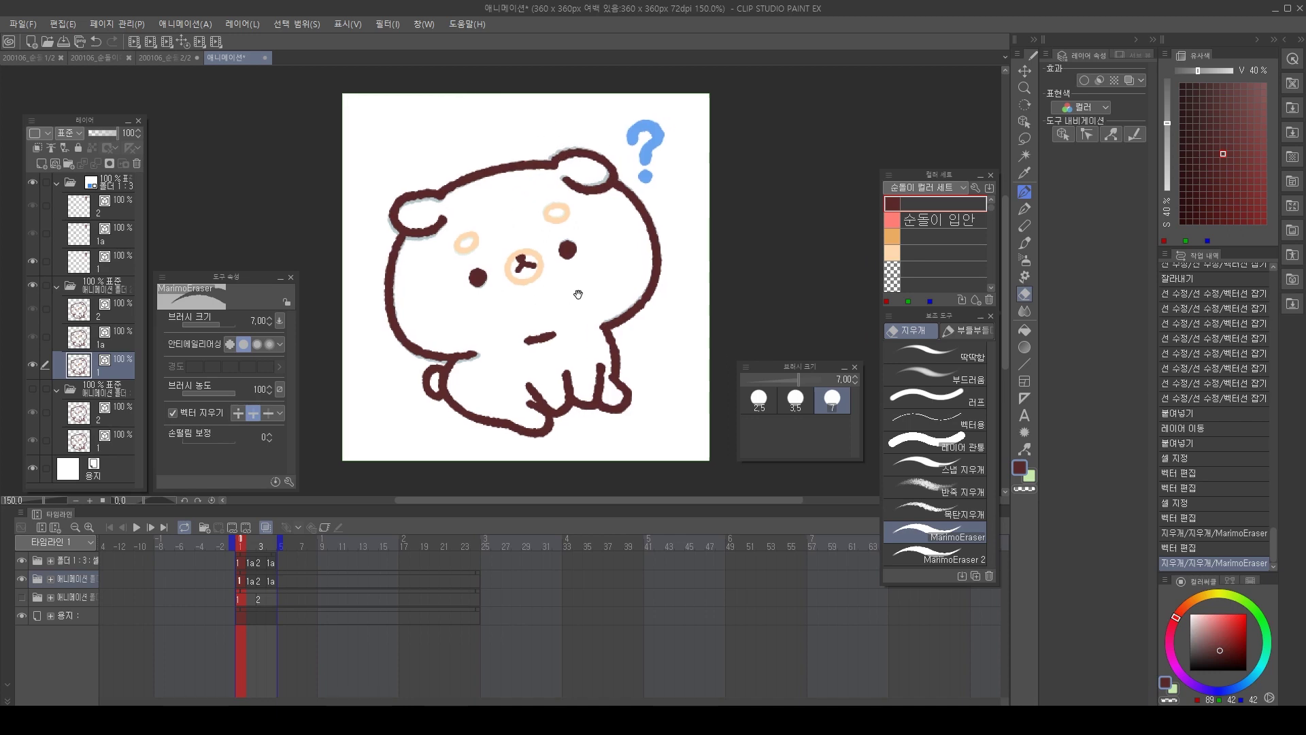
pyautogui.click(80, 563)
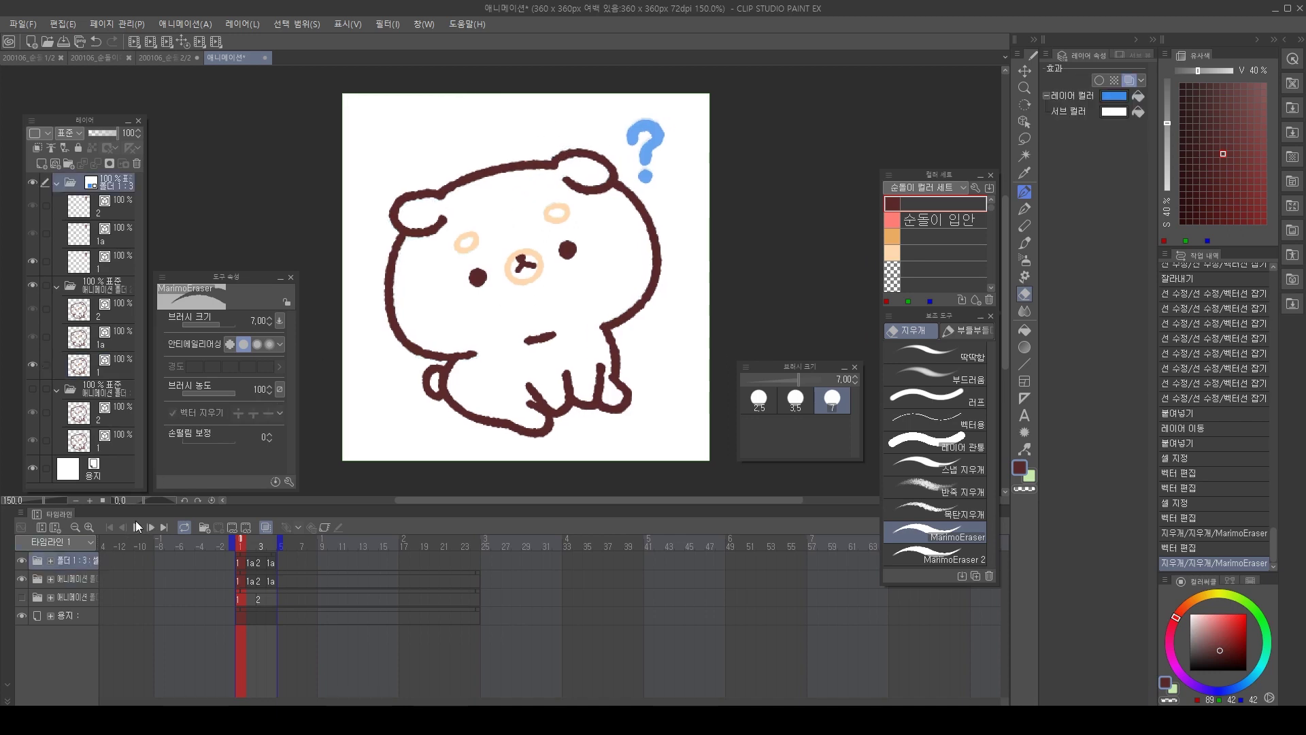
pyautogui.click(204, 527)
pyautogui.click(23, 579)
pyautogui.click(21, 597)
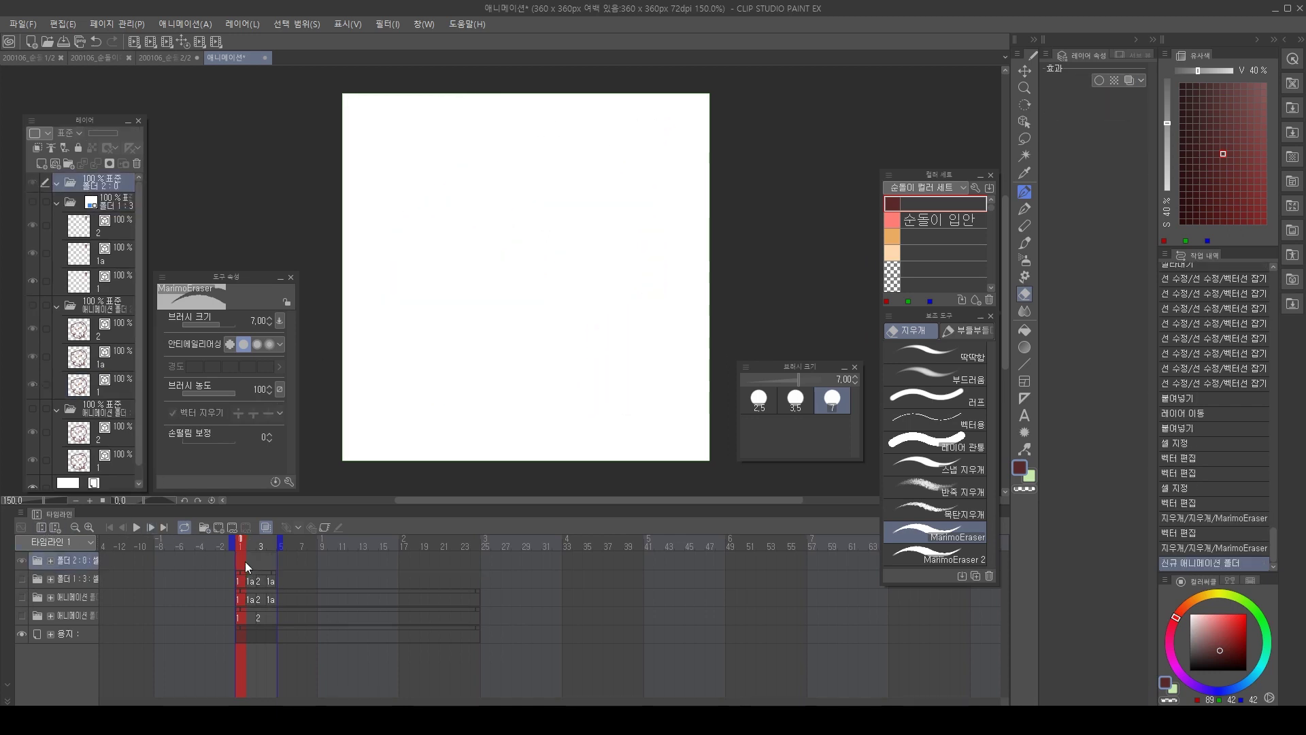
# Add cels 1 and 2 to the new folder and draw the matching numeral on each with the 3.5 Marimo pen.
pyautogui.click(218, 526)
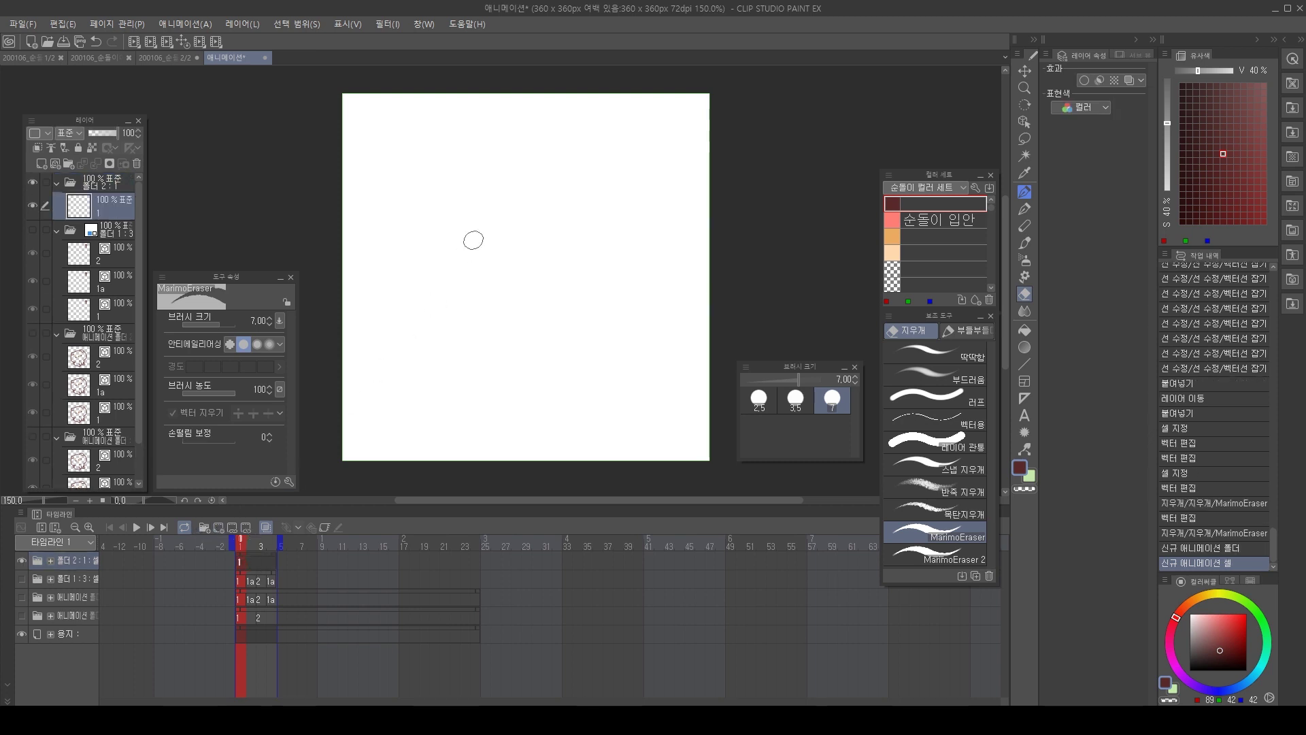
pyautogui.press('p')
pyautogui.moveTo(509, 236)
pyautogui.mouseDown()
pyautogui.moveTo(519, 227)
pyautogui.moveTo(525, 327)
pyautogui.mouseUp()
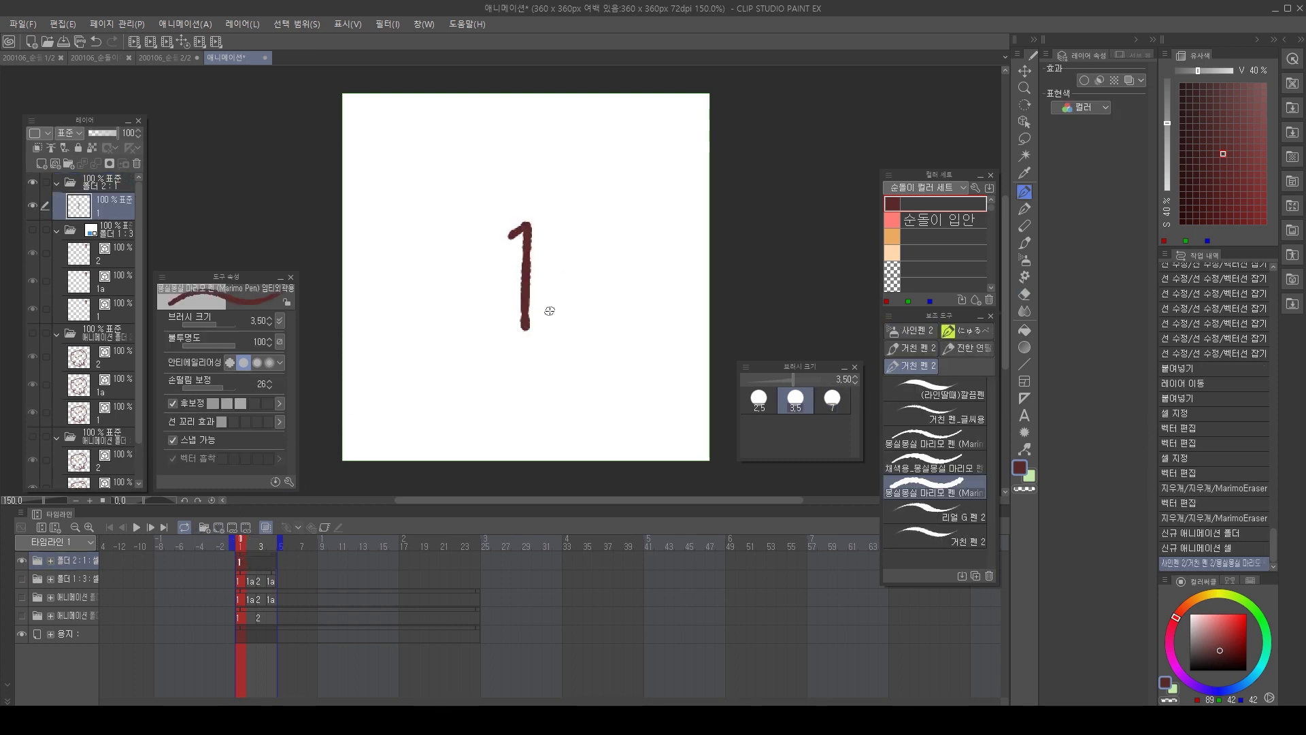
pyautogui.click(216, 525)
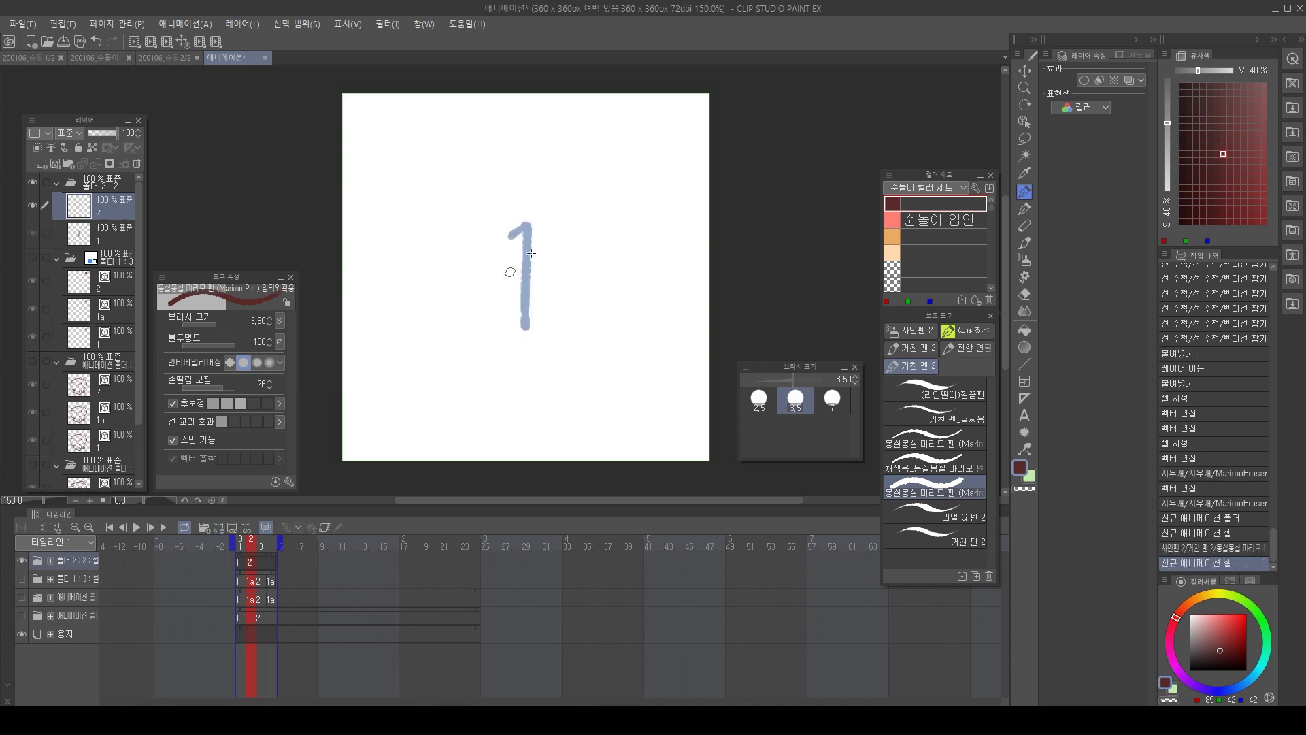
pyautogui.moveTo(486, 239)
pyautogui.mouseDown()
pyautogui.moveTo(509, 313)
pyautogui.moveTo(563, 316)
pyautogui.mouseUp()
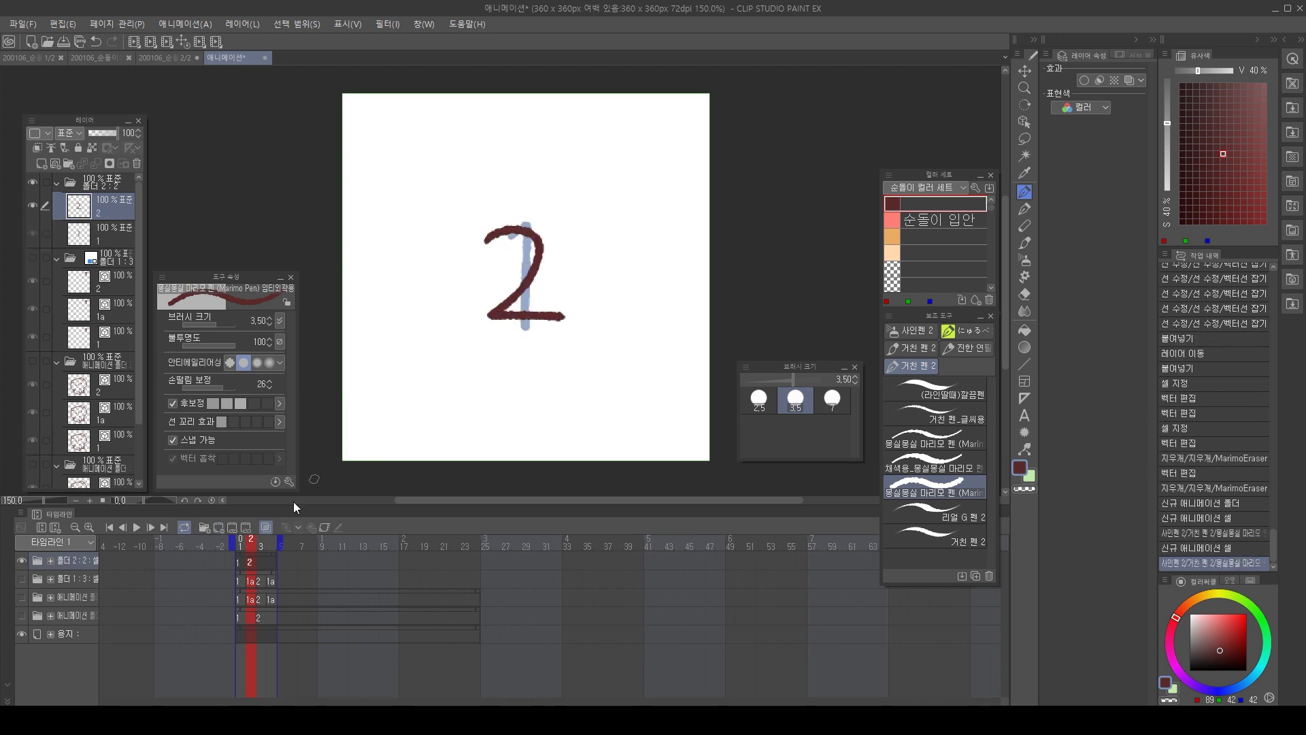
# Add cels 3 and 4 on frames 3 and 4 and draw the numerals 3 and 4 on them.
pyautogui.click(221, 525)
pyautogui.moveTo(487, 236)
pyautogui.mouseDown()
pyautogui.moveTo(503, 228)
pyautogui.moveTo(544, 275)
pyautogui.moveTo(495, 330)
pyautogui.mouseUp()
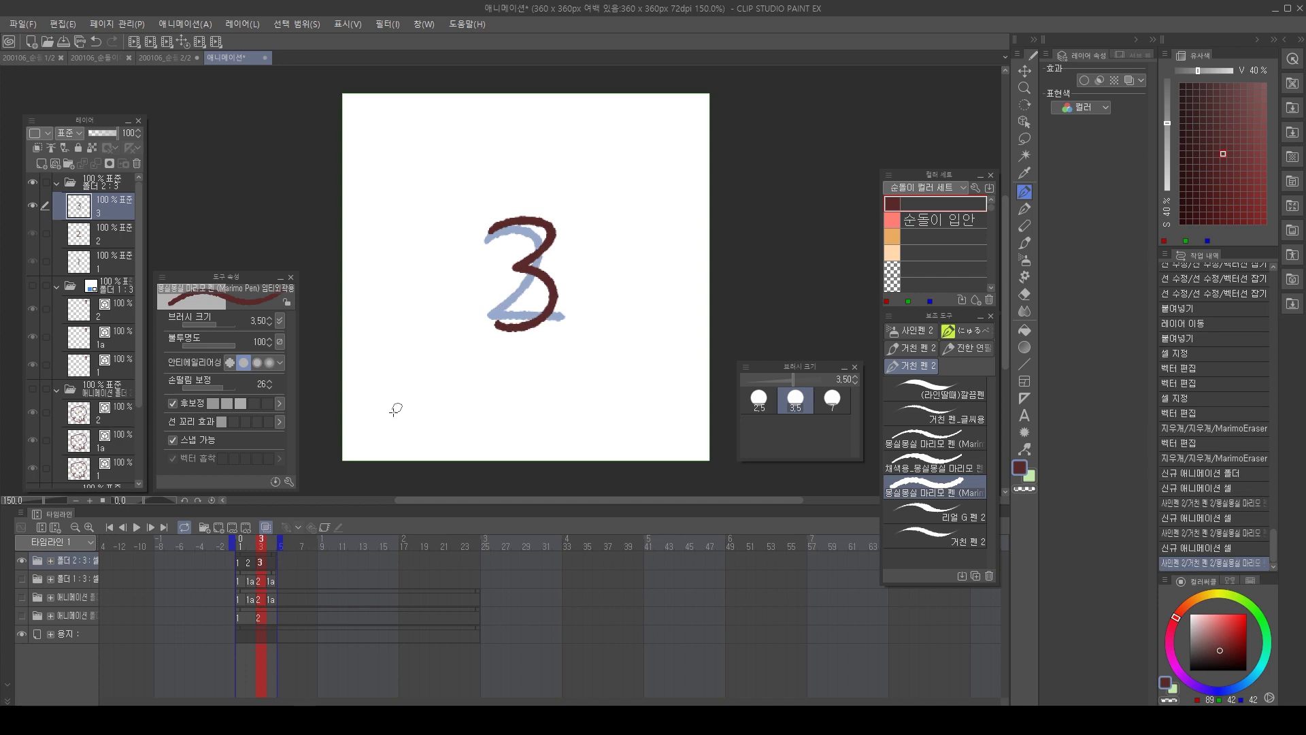
pyautogui.click(223, 524)
pyautogui.moveTo(510, 212)
pyautogui.mouseDown()
pyautogui.moveTo(486, 278)
pyautogui.moveTo(558, 280)
pyautogui.mouseUp()
pyautogui.moveTo(520, 210); pyautogui.dragTo(521, 249)
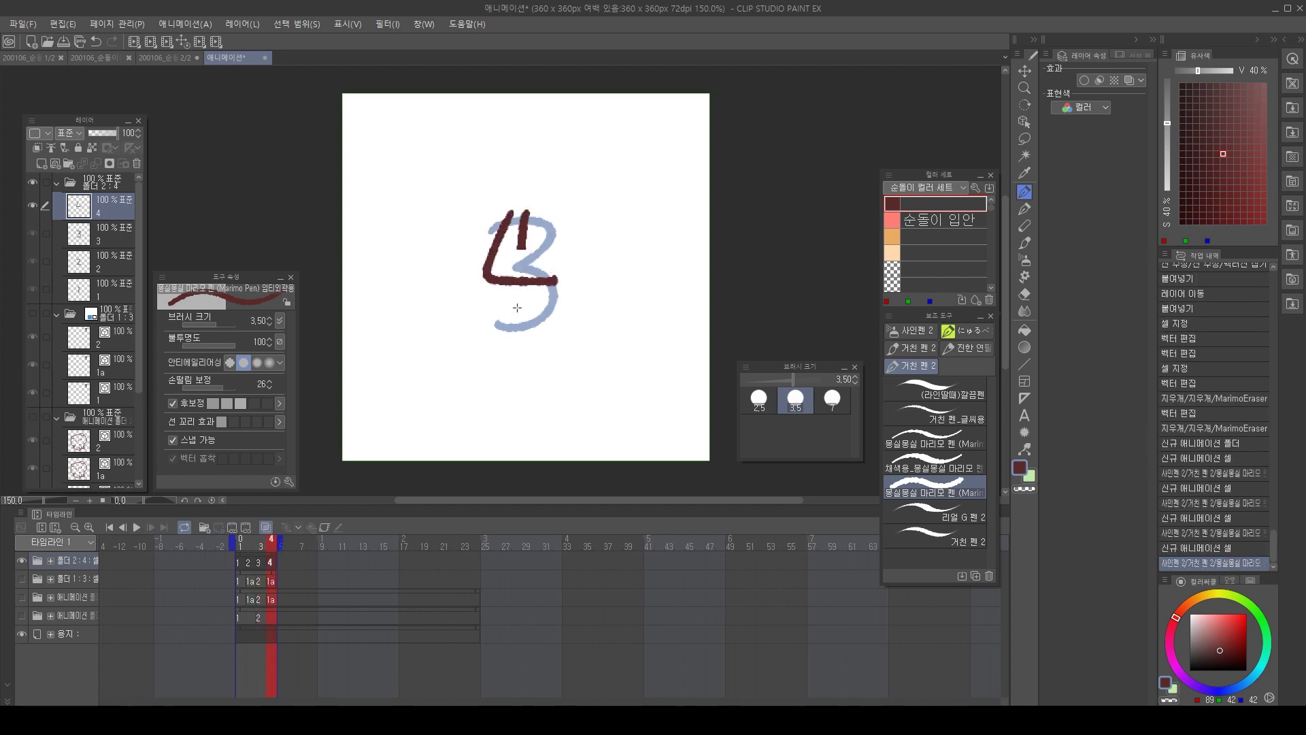
pyautogui.moveTo(517, 308); pyautogui.dragTo(515, 343)
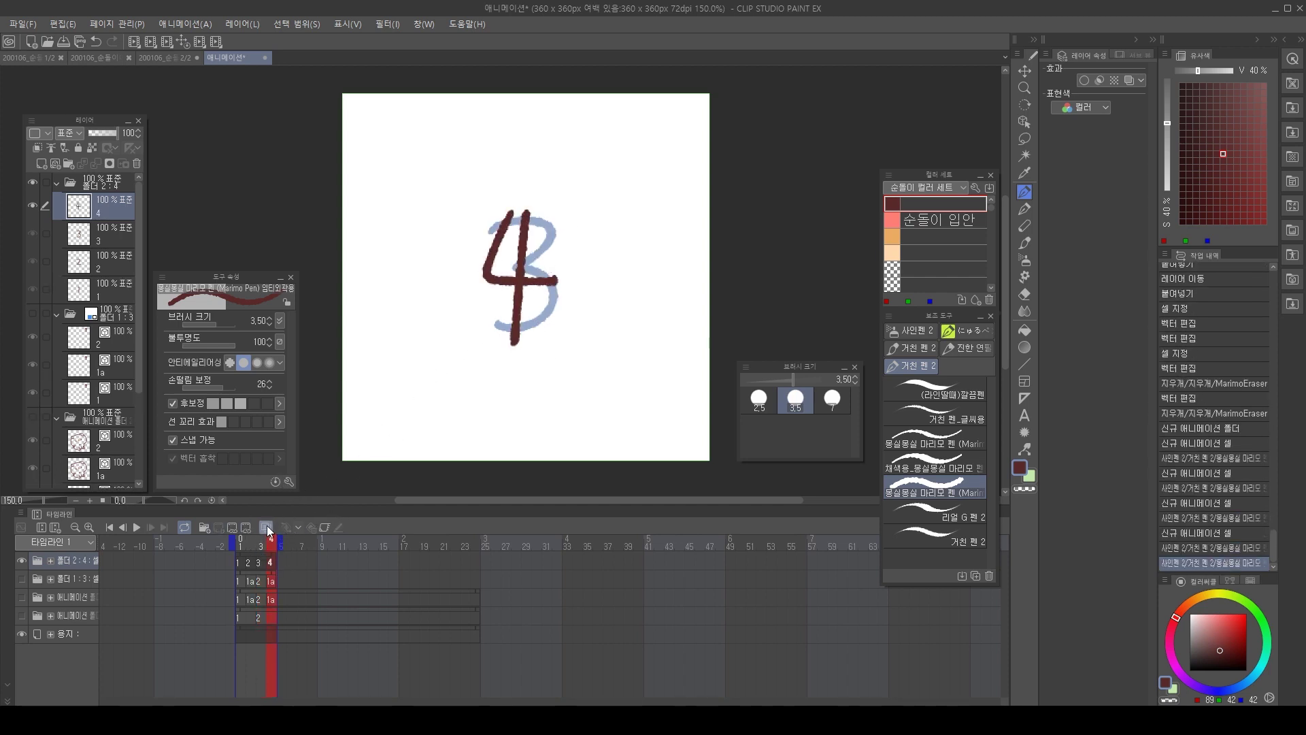
# Step through frames 2, 3 and 4 to examine the onion skin of the neighbouring numeral cels.
pyautogui.click(249, 562)
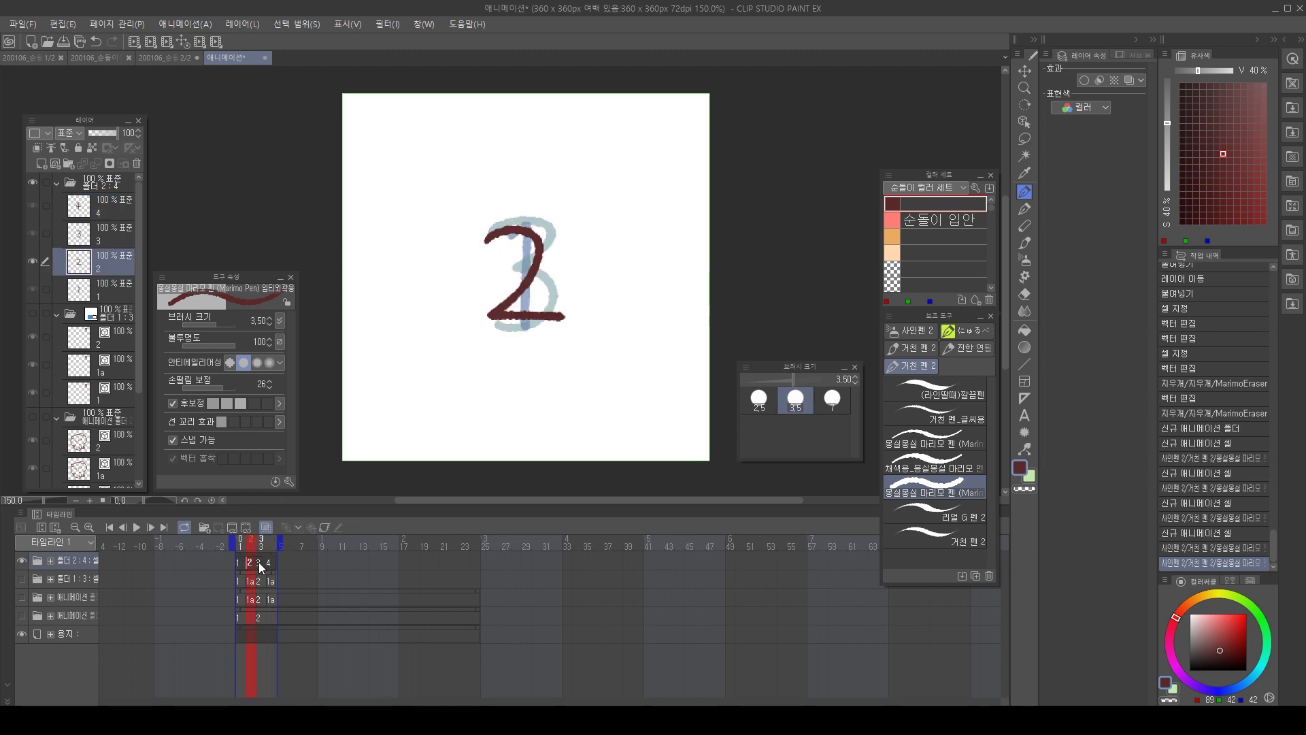
pyautogui.click(258, 562)
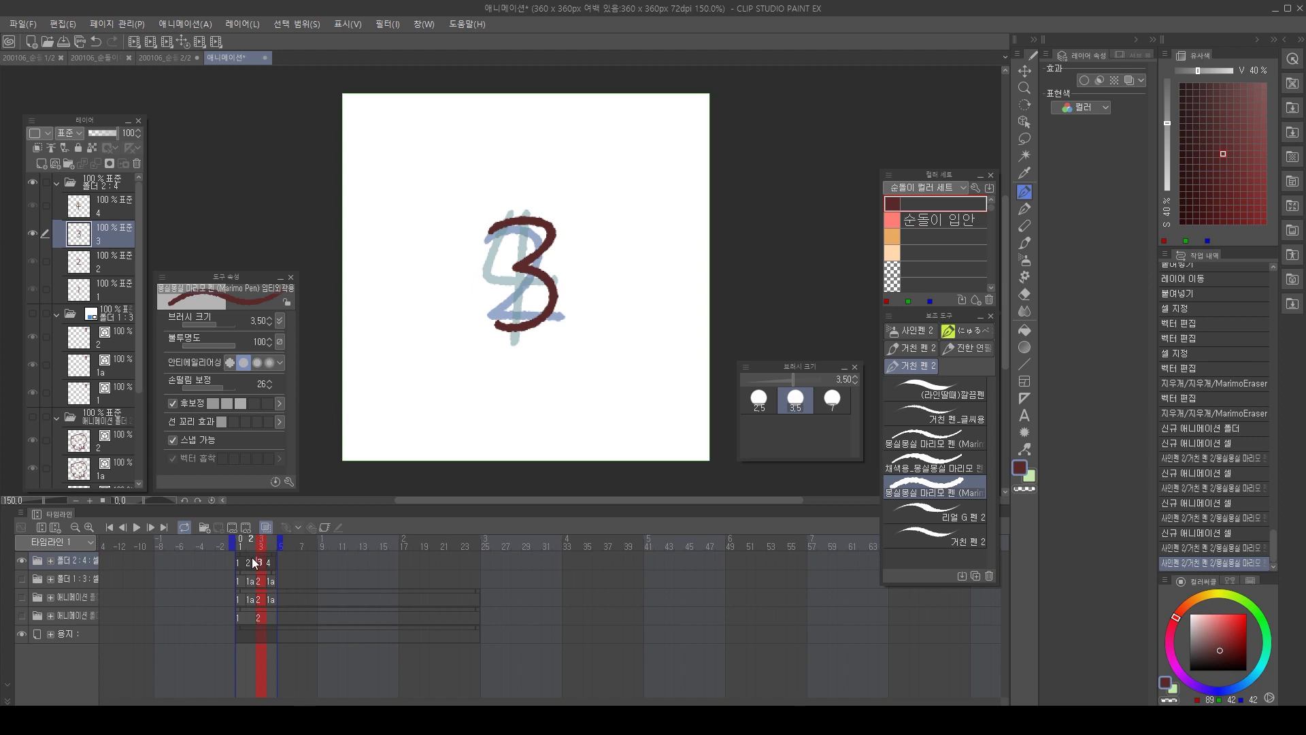
pyautogui.click(269, 562)
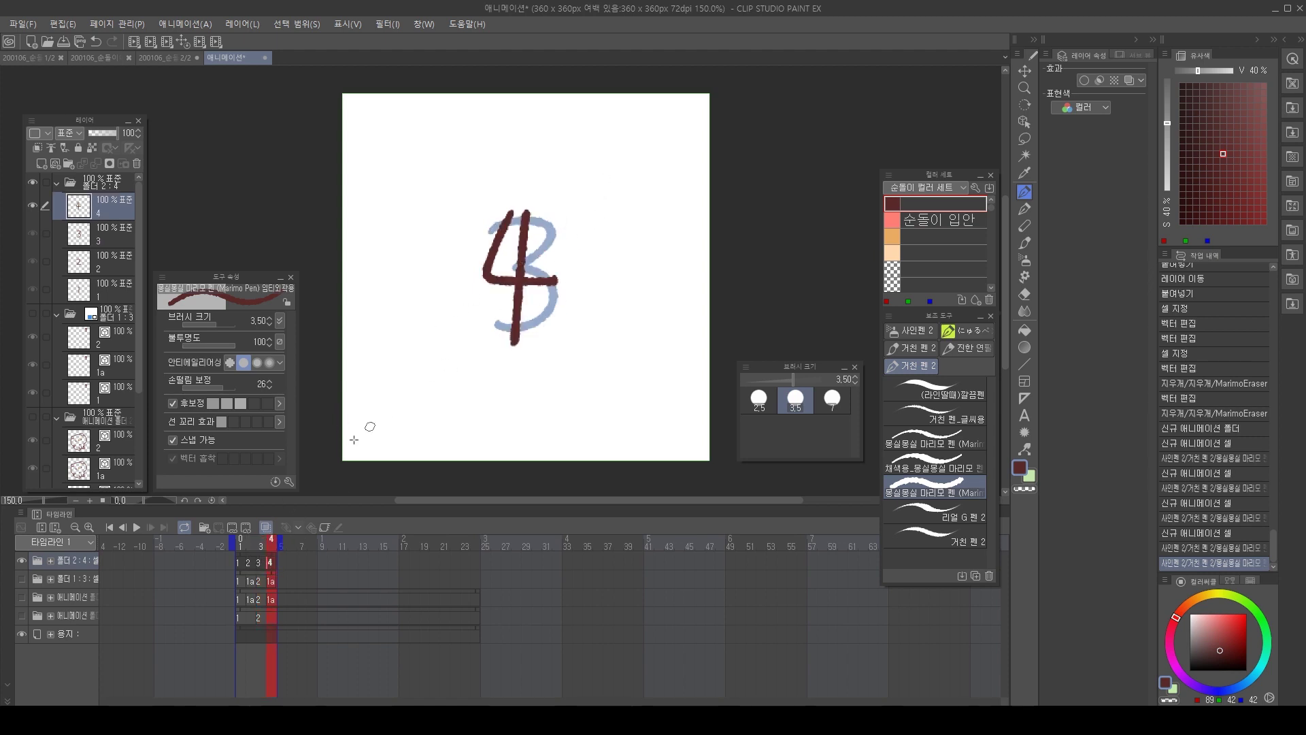
# Step through the four numeral cels to examine the onion skin shown at frames 1 and 4.
pyautogui.click(238, 562)
pyautogui.click(248, 562)
pyautogui.click(259, 561)
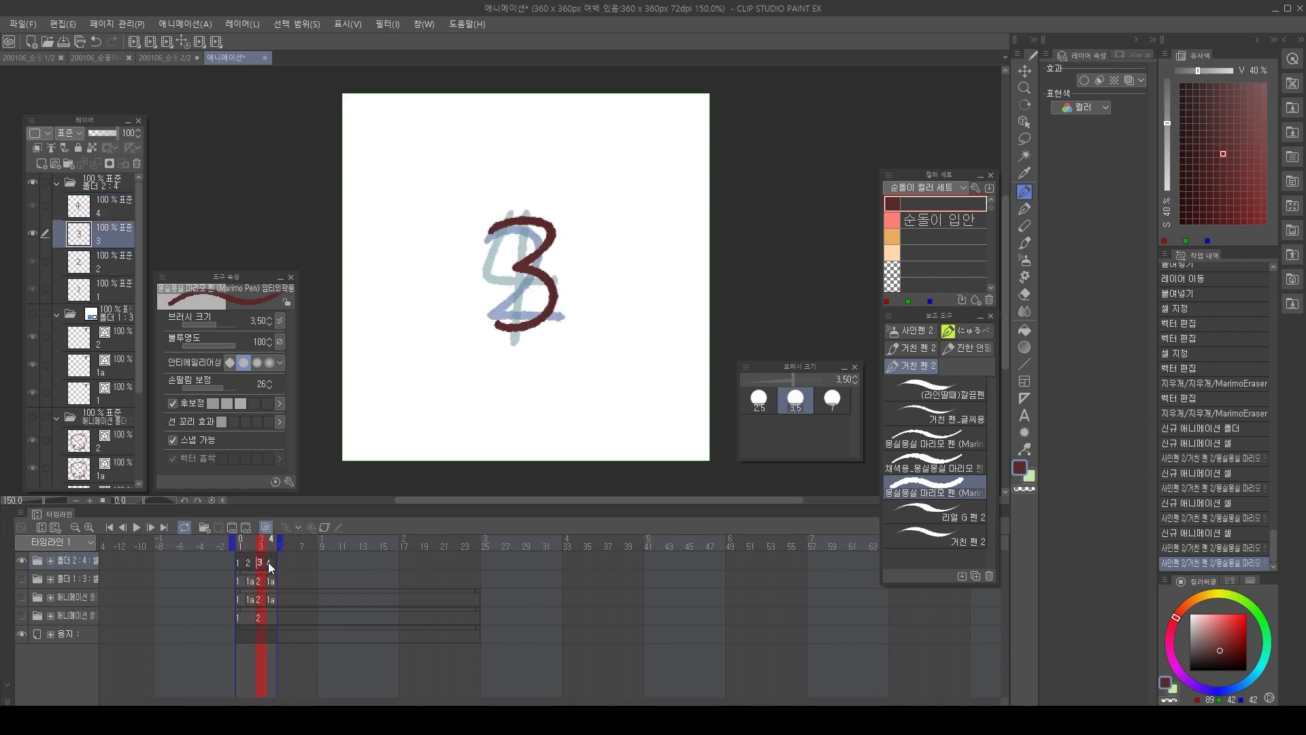
pyautogui.click(269, 561)
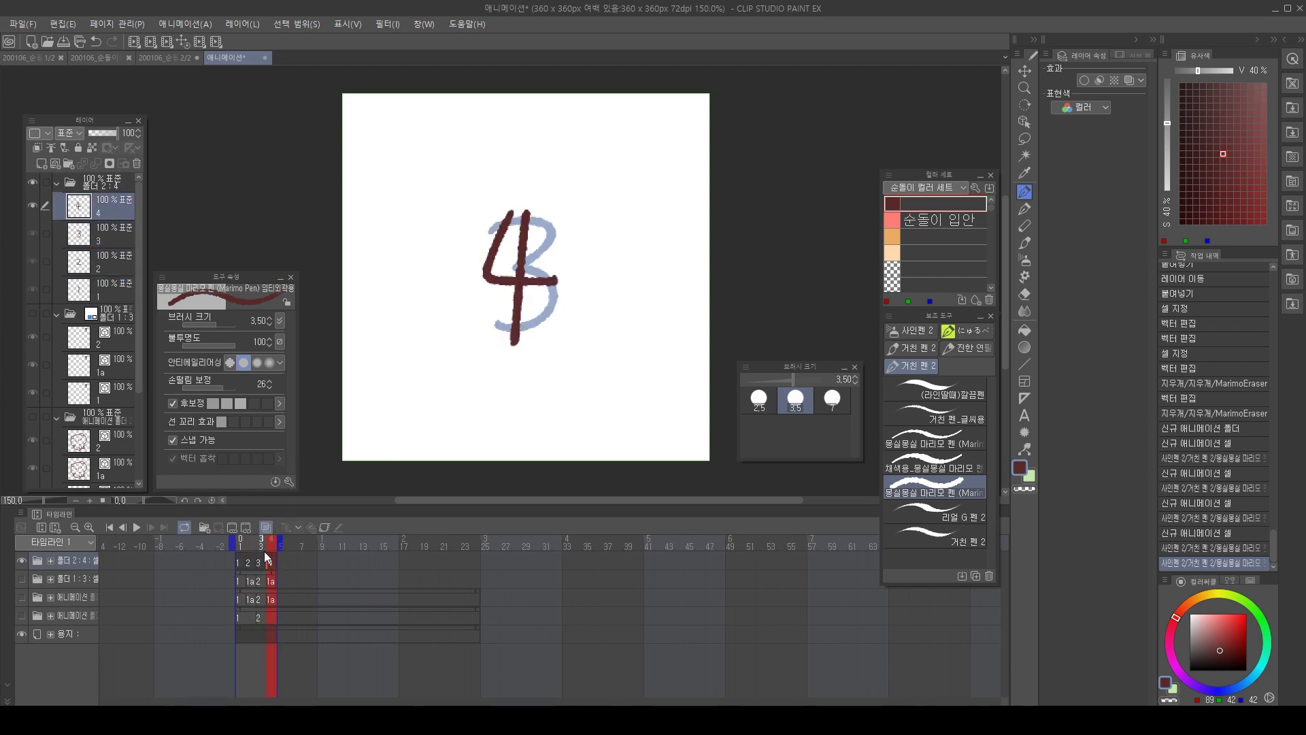
pyautogui.click(258, 562)
pyautogui.click(239, 562)
pyautogui.click(270, 562)
# Assign cel 1 to frame 5 by extending the playback range one frame, and restore the range's end to frame 4.
pyautogui.moveTo(279, 542); pyautogui.dragTo(289, 542)
pyautogui.click(283, 562)
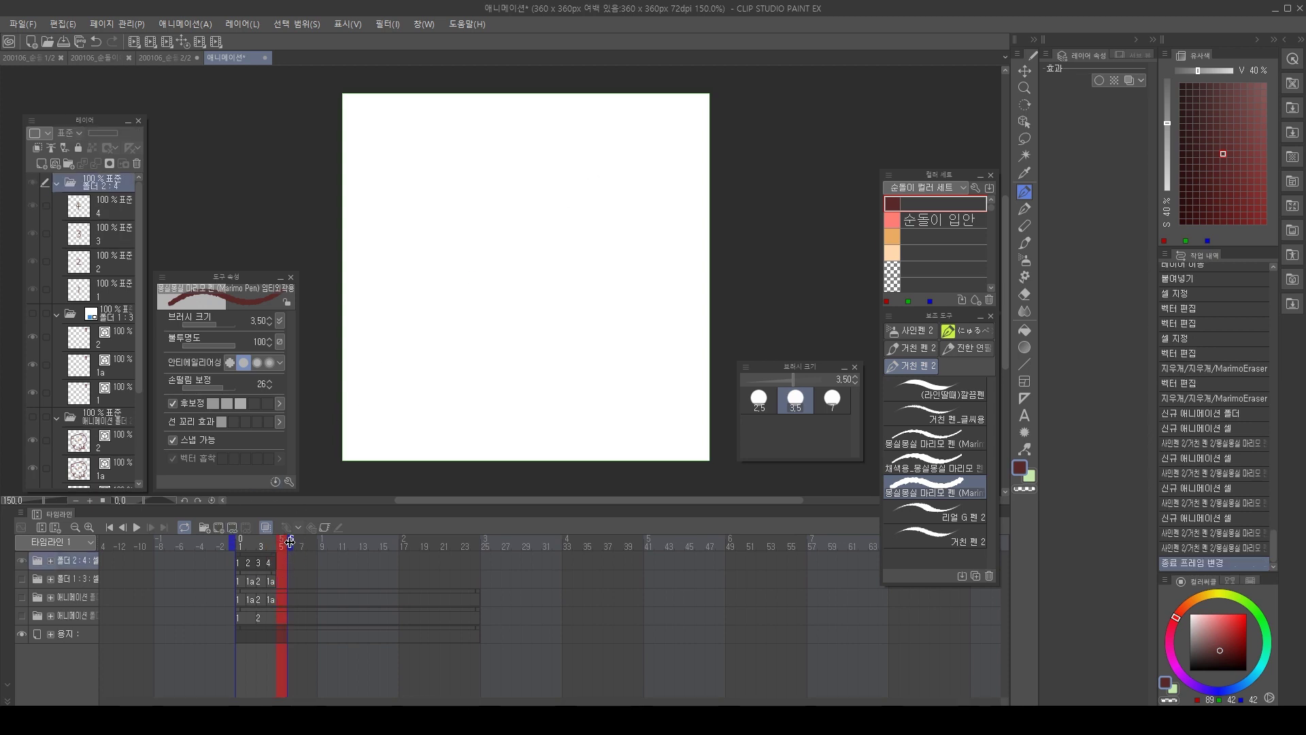
pyautogui.click(233, 528)
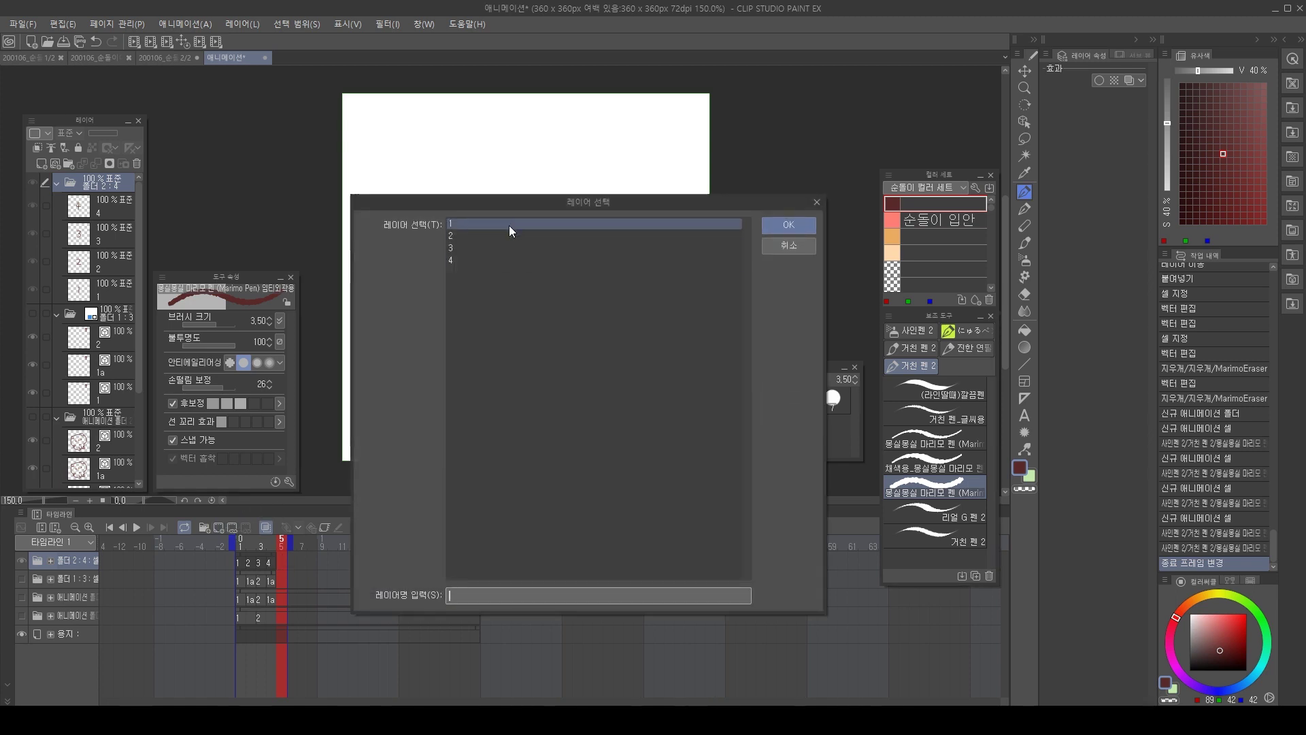
pyautogui.click(789, 225)
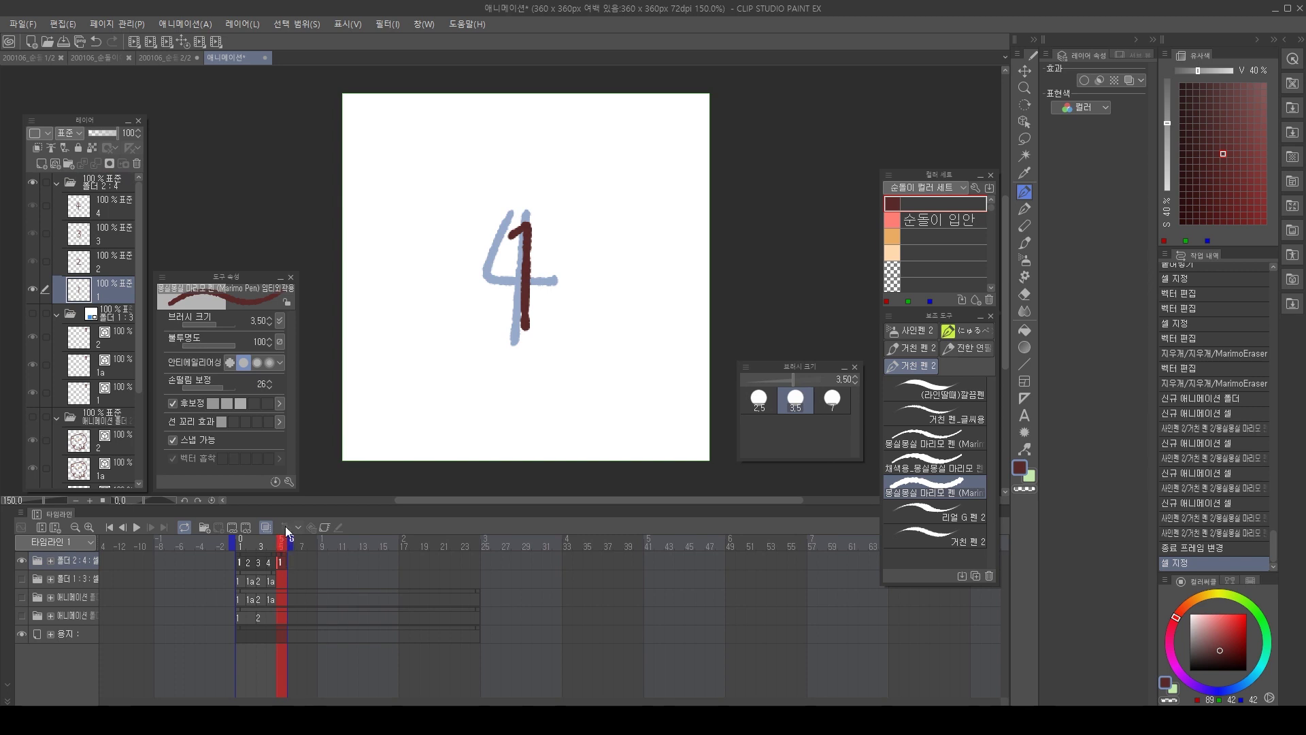
pyautogui.press('Left')
pyautogui.moveTo(290, 537); pyautogui.dragTo(280, 536)
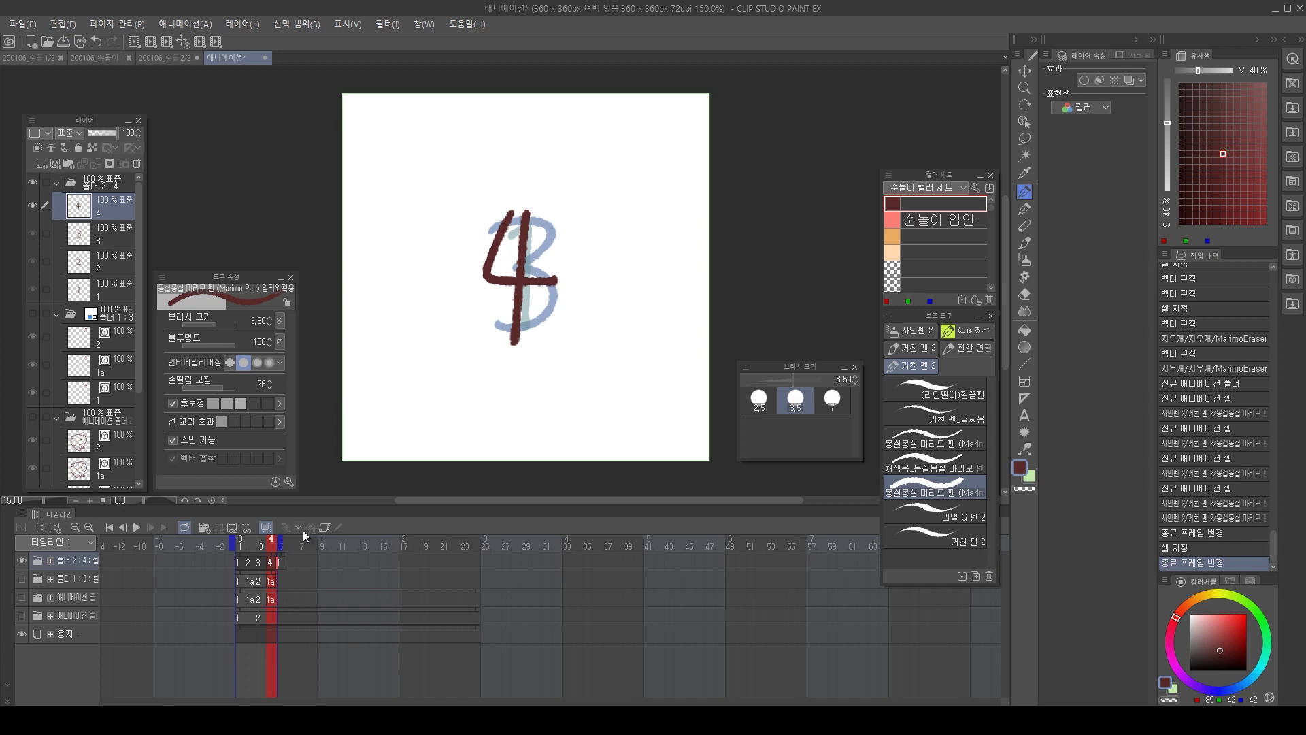
# Compare the onion skin on frames 4 and 1 while stepping through the numeral cels.
pyautogui.click(263, 559)
pyautogui.click(269, 562)
pyautogui.moveTo(558, 330)
pyautogui.mouseDown()
pyautogui.moveTo(647, 309)
pyautogui.moveTo(594, 338)
pyautogui.moveTo(599, 249)
pyautogui.mouseUp()
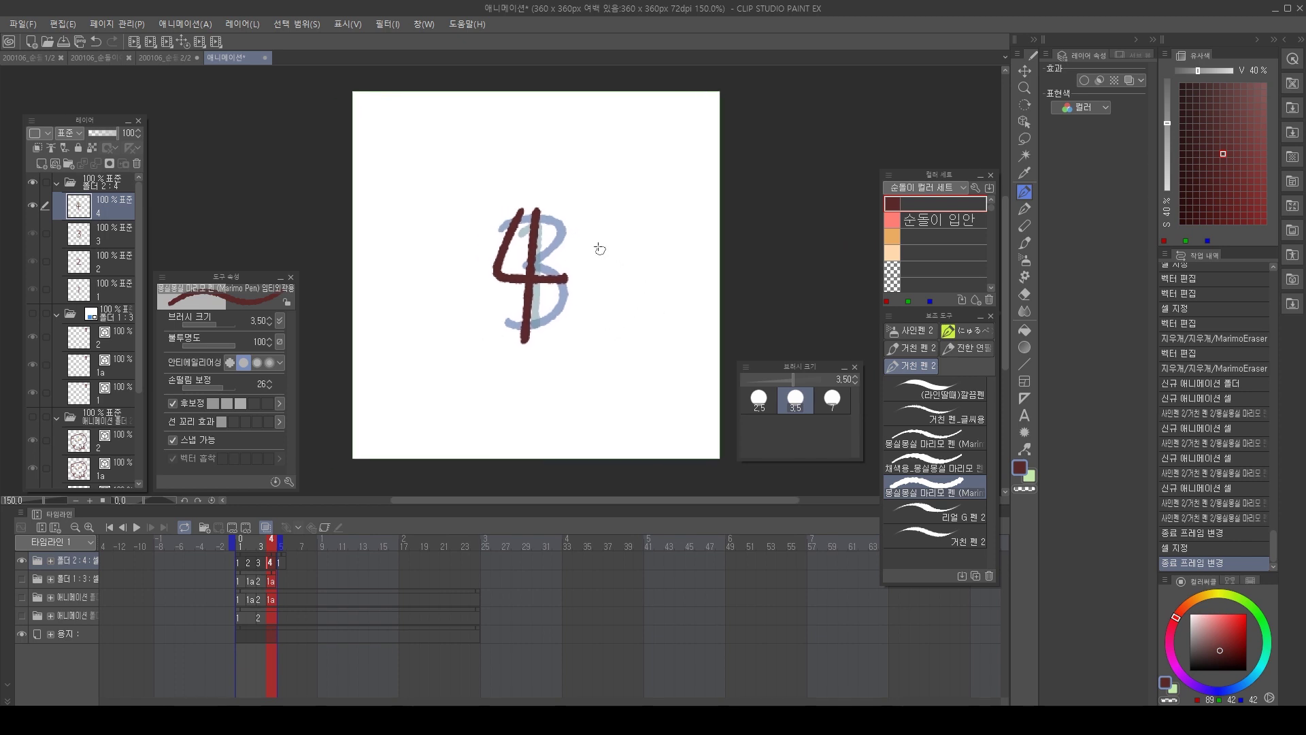
pyautogui.moveTo(652, 312); pyautogui.dragTo(647, 348)
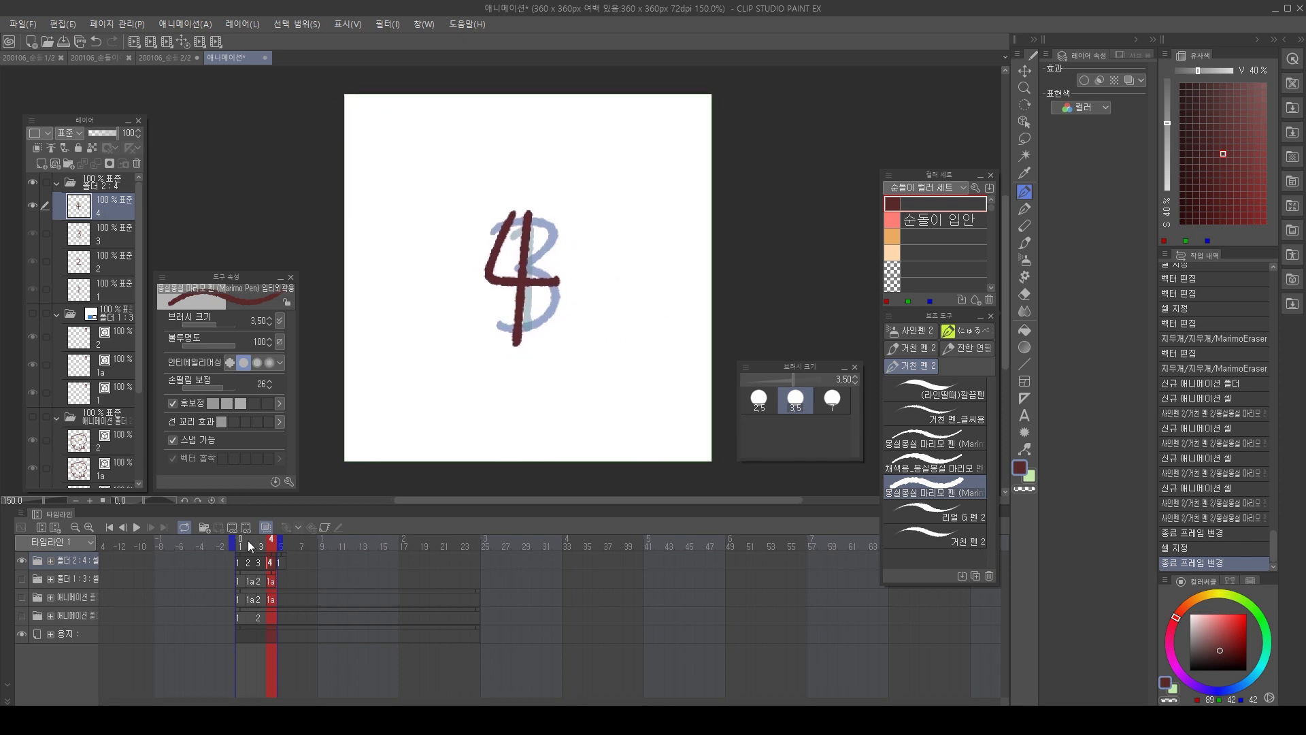
pyautogui.click(260, 562)
pyautogui.click(268, 562)
pyautogui.click(242, 562)
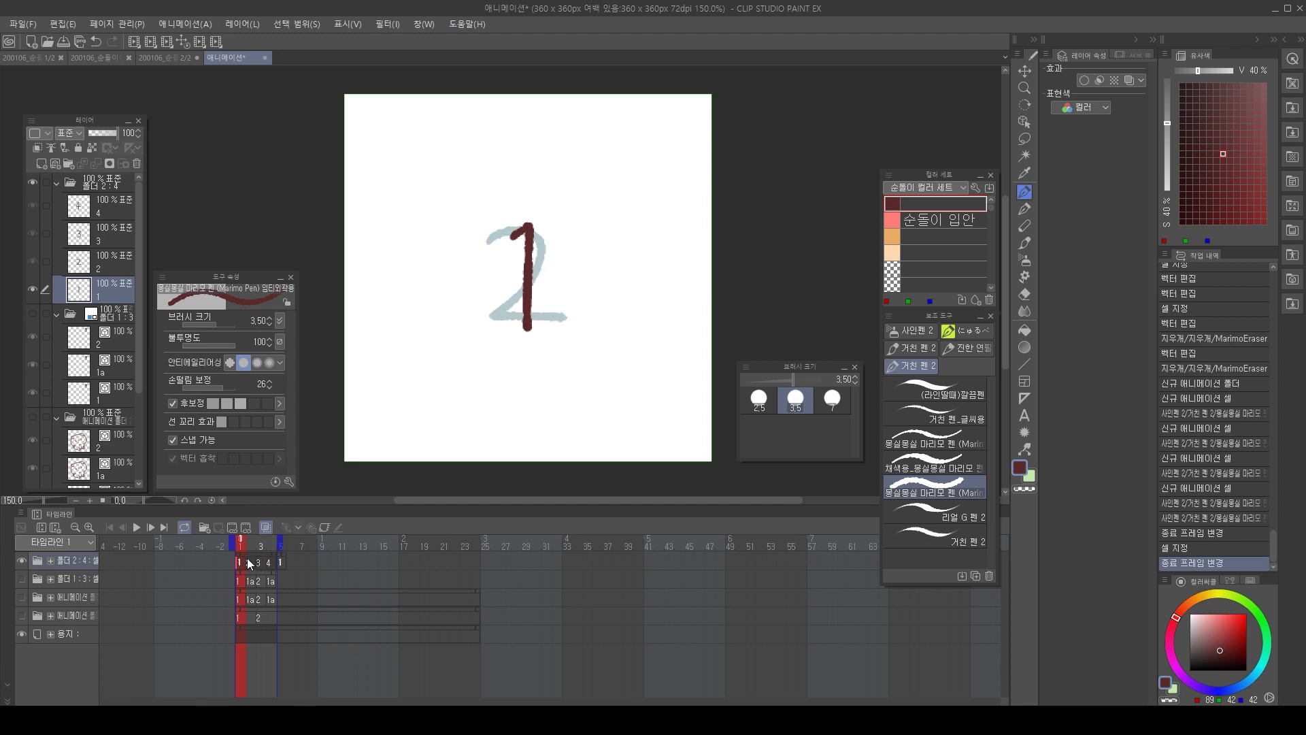
pyautogui.click(249, 562)
pyautogui.click(238, 562)
# Assign cel 4 to the frame before frame 1 by extending the playback range backwards, and restore the range's start to frame 1.
pyautogui.moveTo(233, 542); pyautogui.dragTo(230, 542)
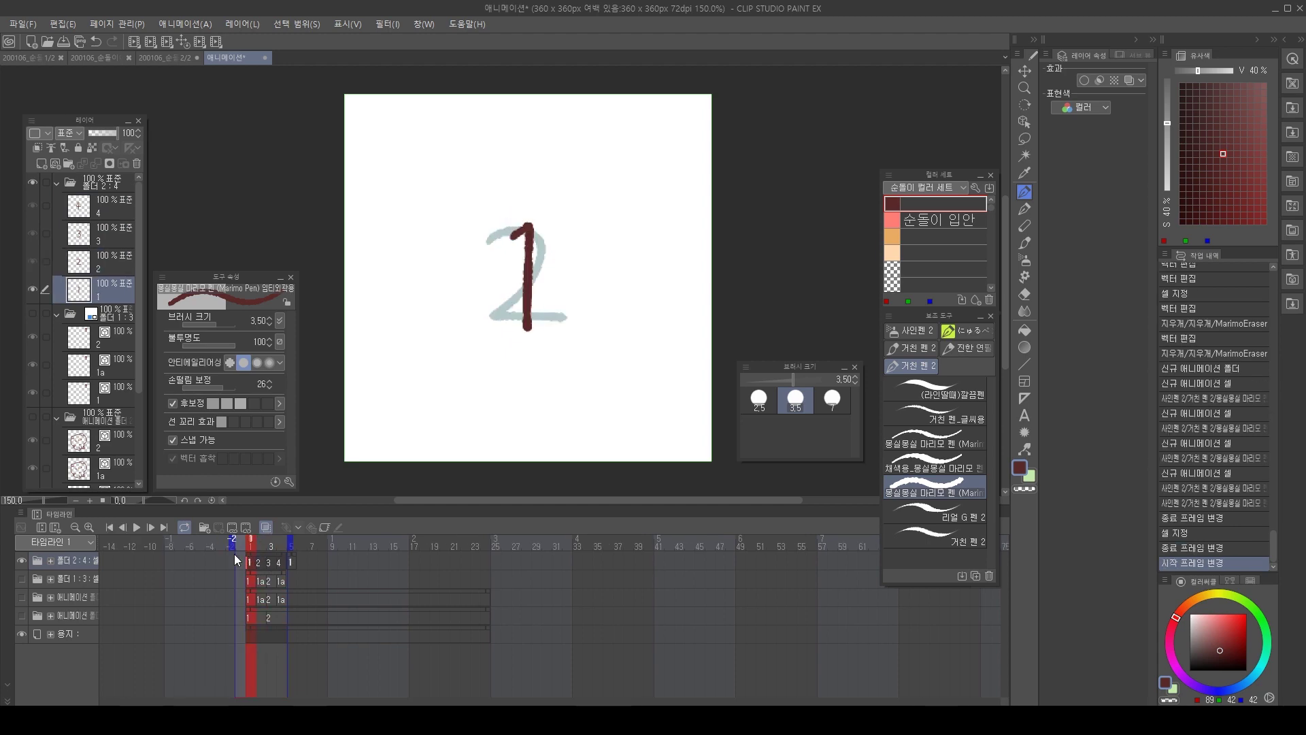
pyautogui.click(243, 559)
pyautogui.click(233, 528)
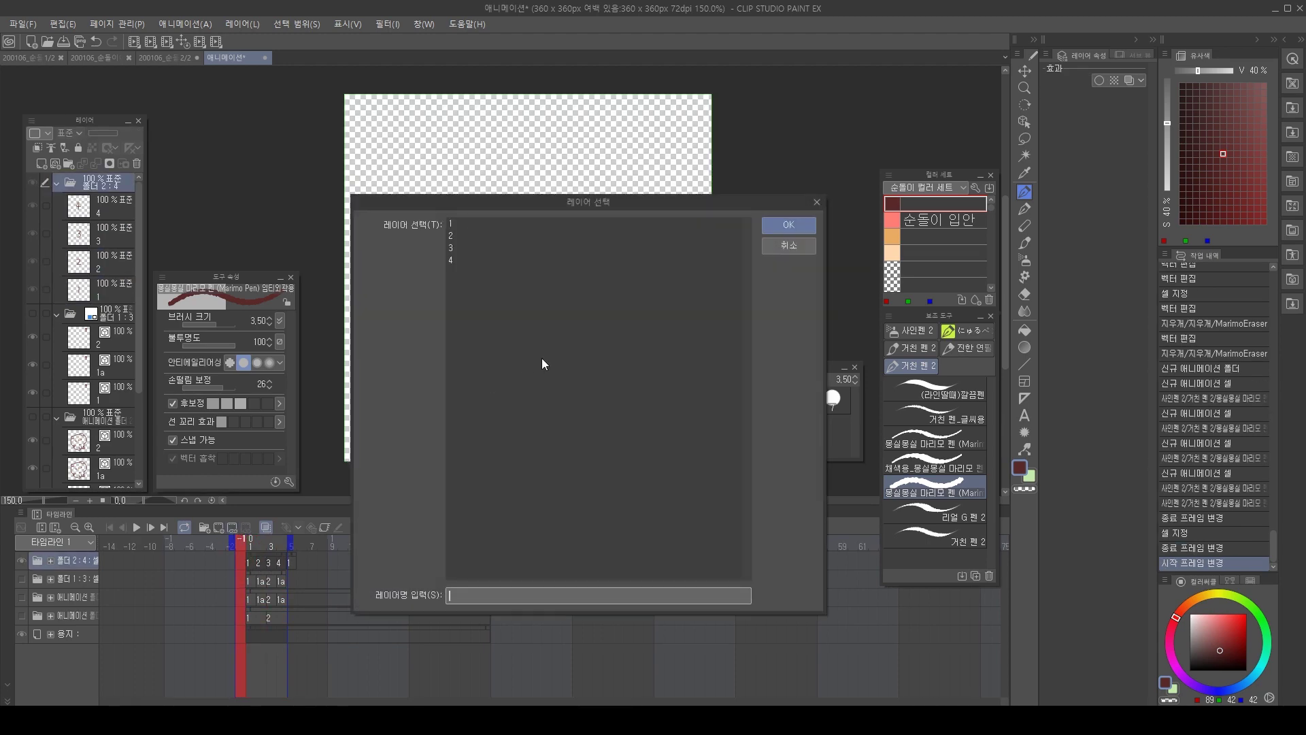
pyautogui.click(789, 225)
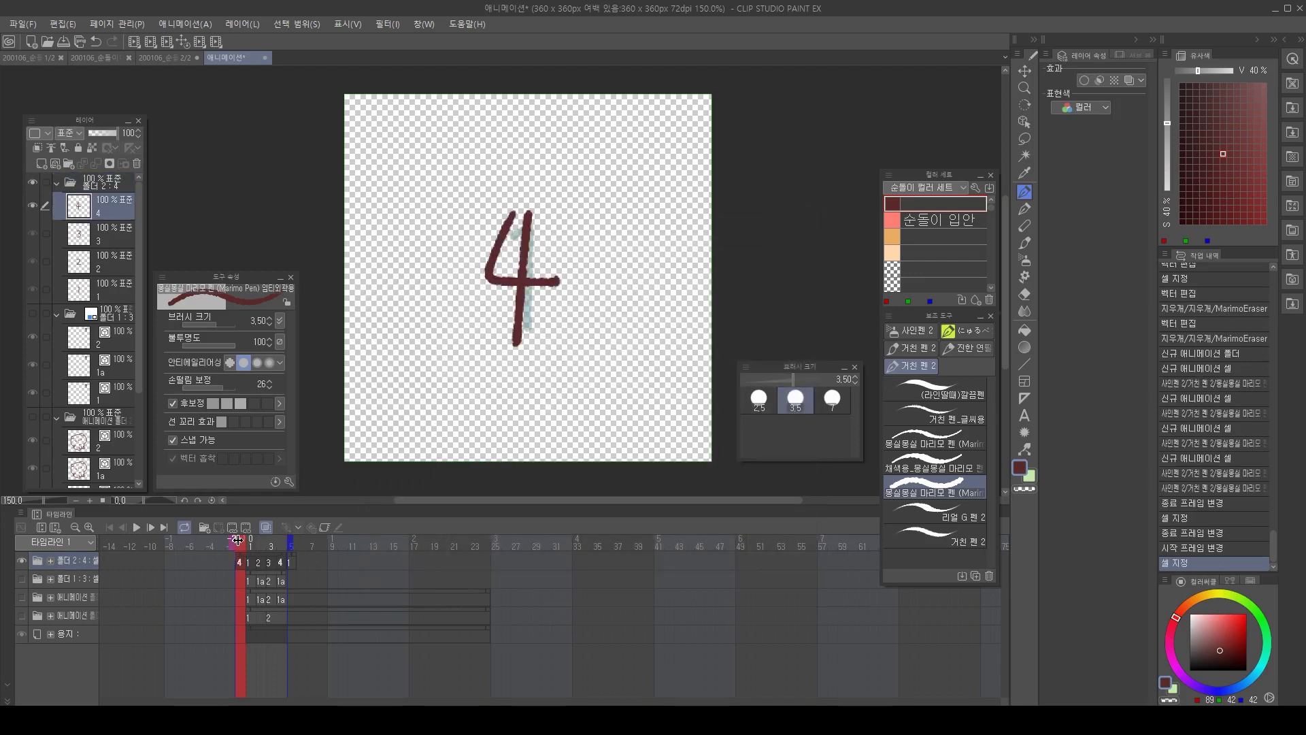
pyautogui.moveTo(559, 273); pyautogui.dragTo(543, 275)
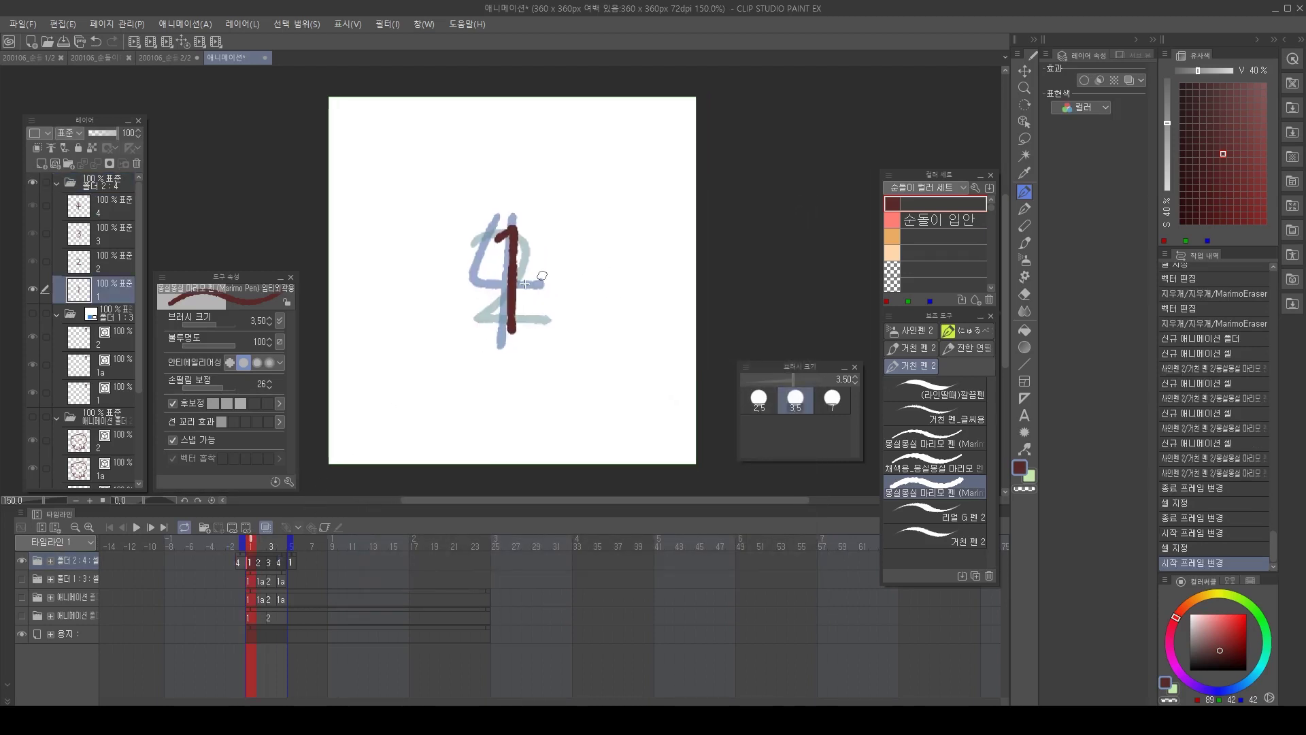
# Play the four-frame numeral loop, stop it and return to frame 1.
pyautogui.moveTo(623, 231)
pyautogui.mouseDown()
pyautogui.moveTo(653, 225)
pyautogui.moveTo(629, 219)
pyautogui.mouseUp()
pyautogui.press('space')
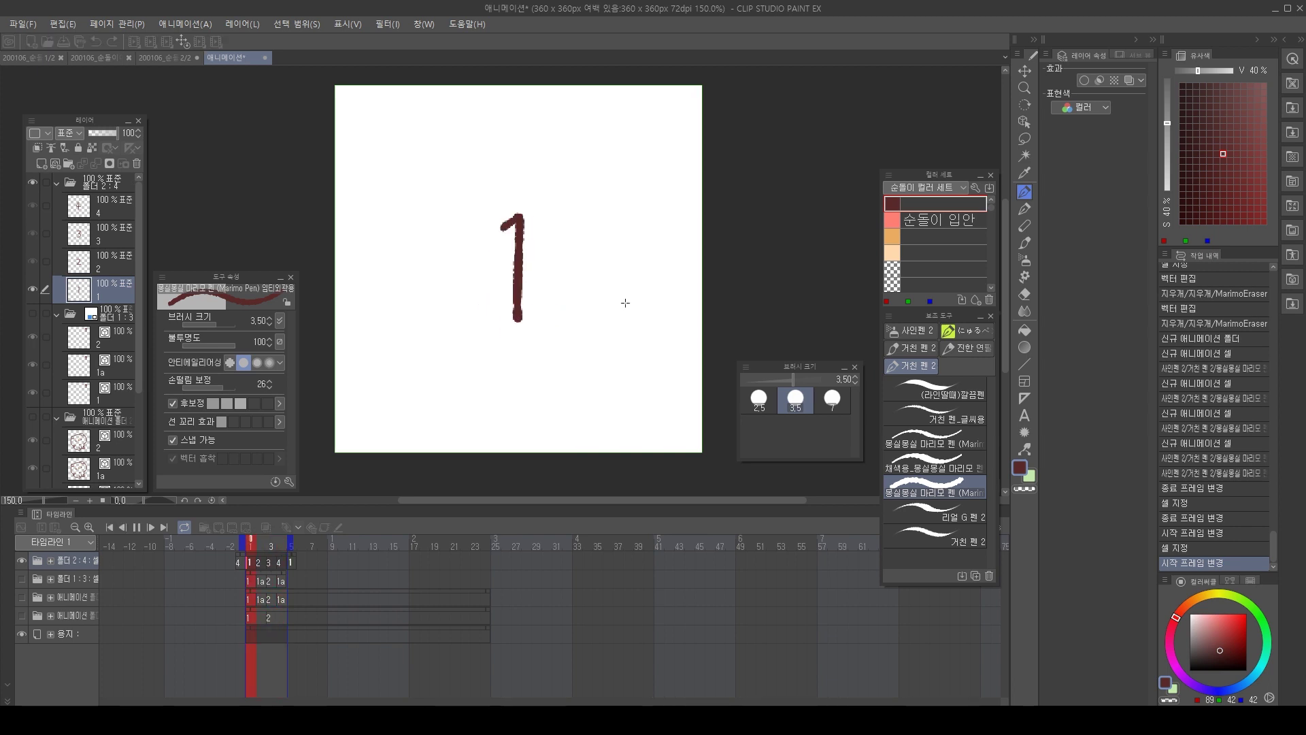
pyautogui.press('space')
pyautogui.press('Return')
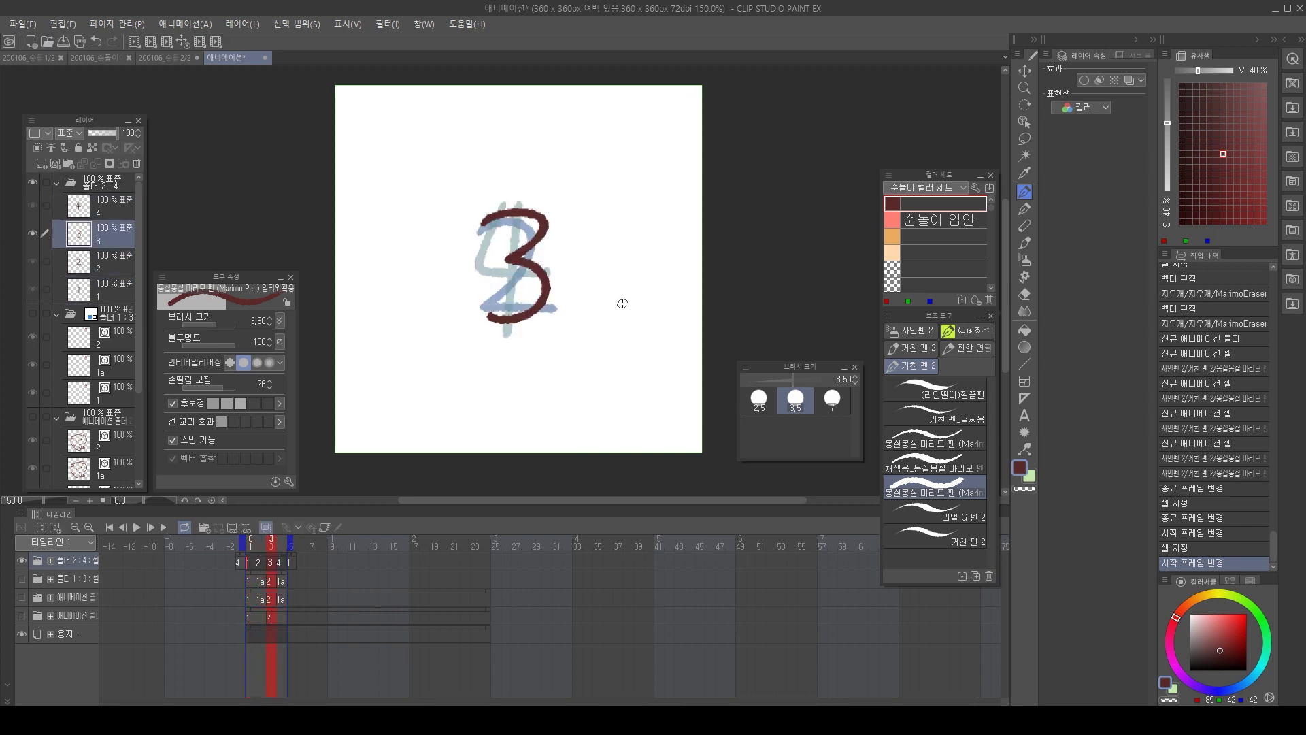
pyautogui.press('Return')
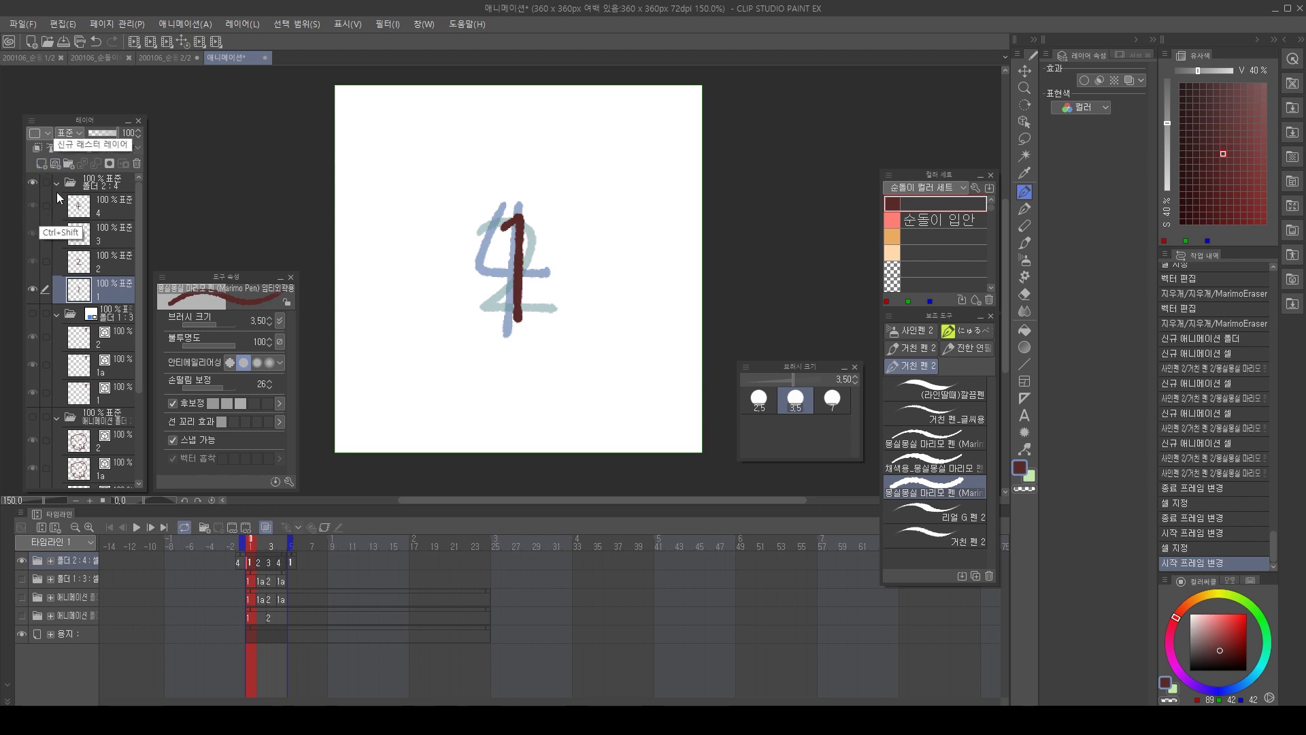
# Try adding six raster layers and two vector layers above cel 1 with their default names.
pyautogui.hotkey('ctrl', 'shift', 'n')
pyautogui.hotkey('ctrl', 'shift', 'n')
pyautogui.hotkey('ctrl', 'shift', 'n')
pyautogui.hotkey('ctrl', 'shift', 'n')
pyautogui.hotkey('ctrl', 'shift', 'n')
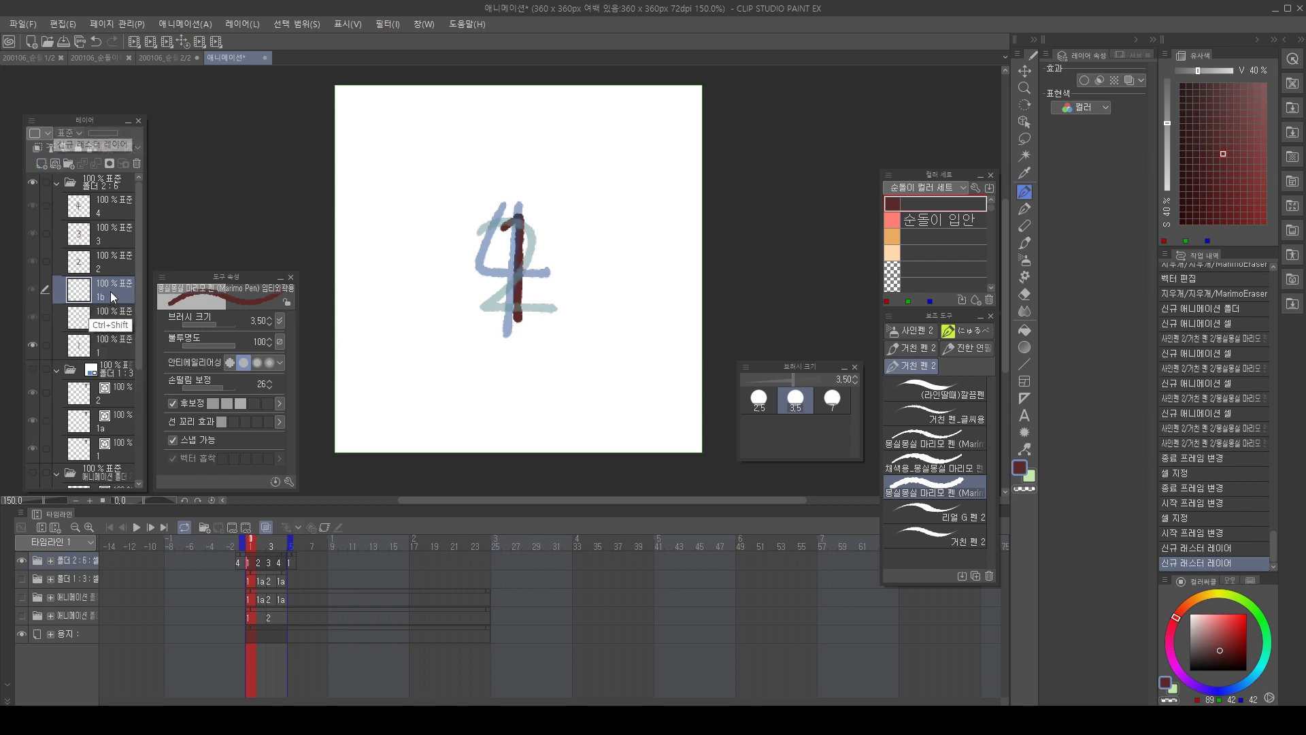
pyautogui.hotkey('ctrl', 'shift', 'n')
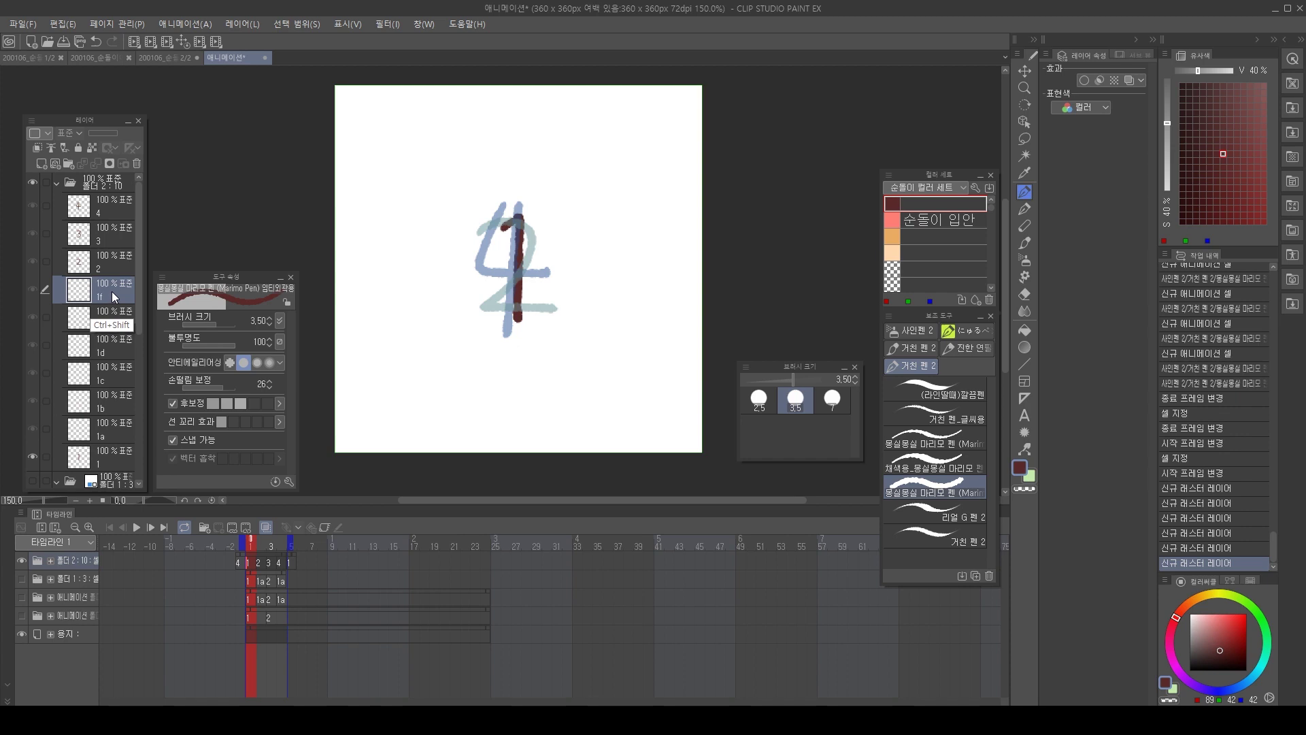
pyautogui.hotkey('ctrl', 'shift', 'v')
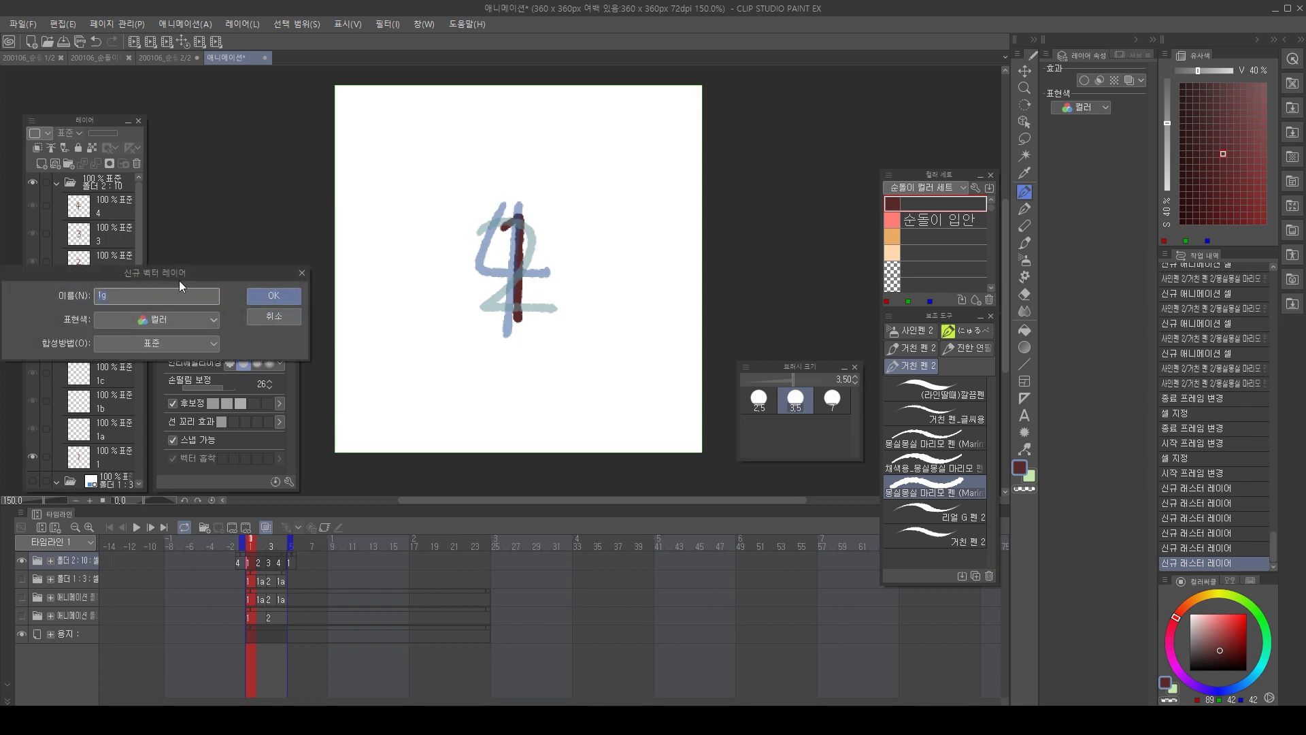
pyautogui.click(274, 295)
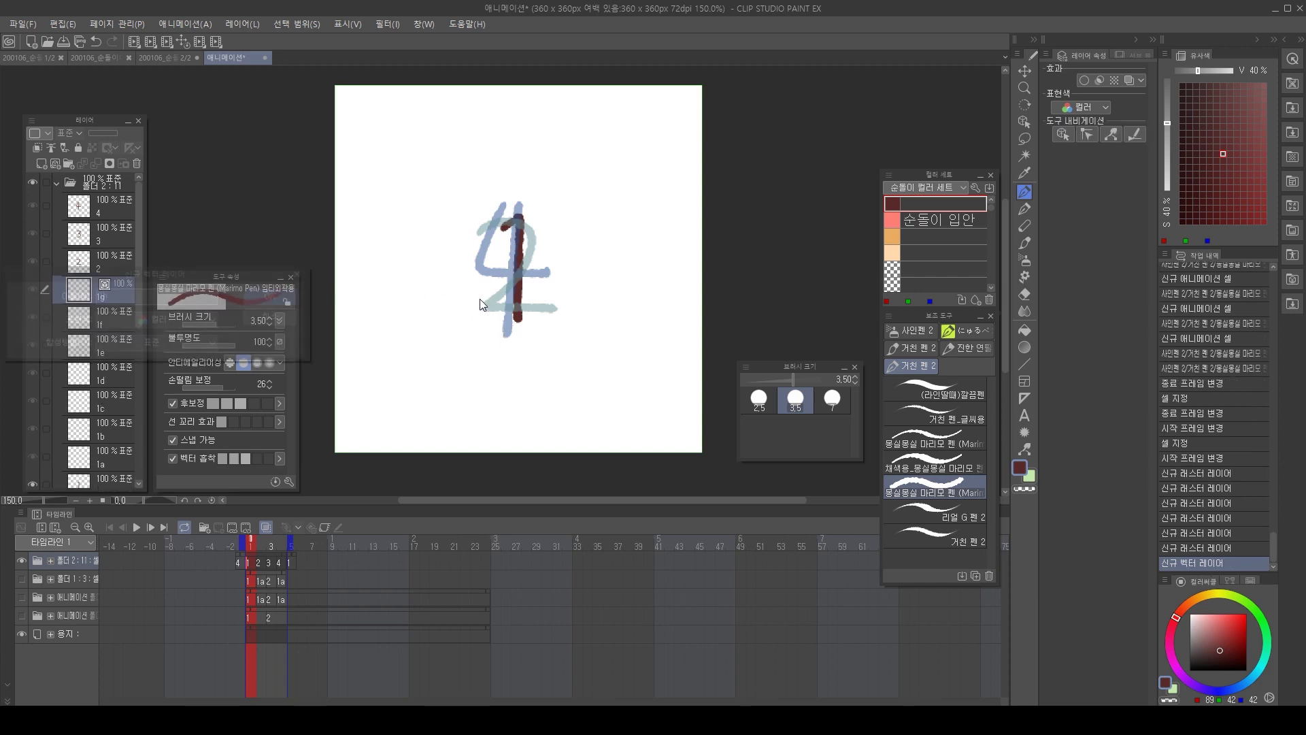
pyautogui.click(295, 294)
pyautogui.press('Return')
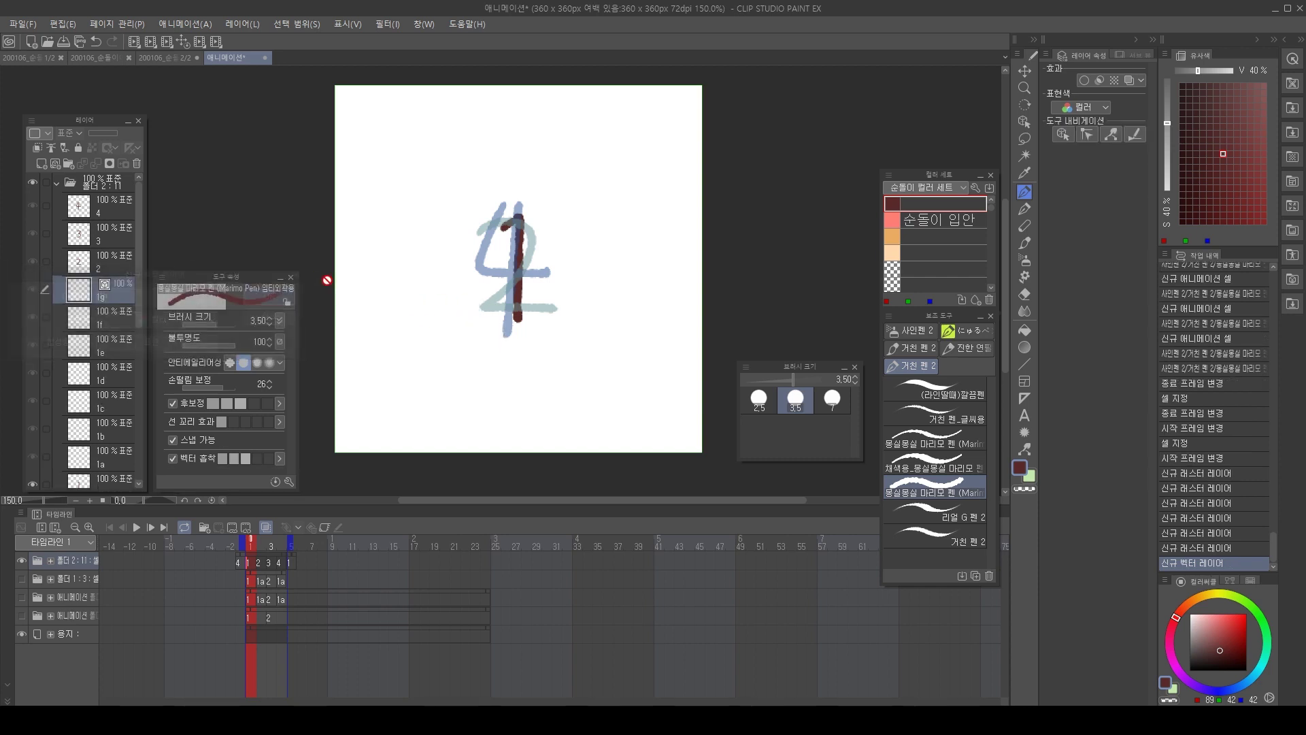
# Undo all the raster and vector layers just added above cel 1.
pyautogui.hotkey('ctrl', 'z')
pyautogui.hotkey('ctrl', 'z')
pyautogui.hotkey('ctrl', 'z')
pyautogui.hotkey('ctrl', 'z')
pyautogui.hotkey('ctrl', 'z')
pyautogui.hotkey('ctrl', 'z')
pyautogui.hotkey('ctrl', 'z')
pyautogui.hotkey('ctrl', 'z')
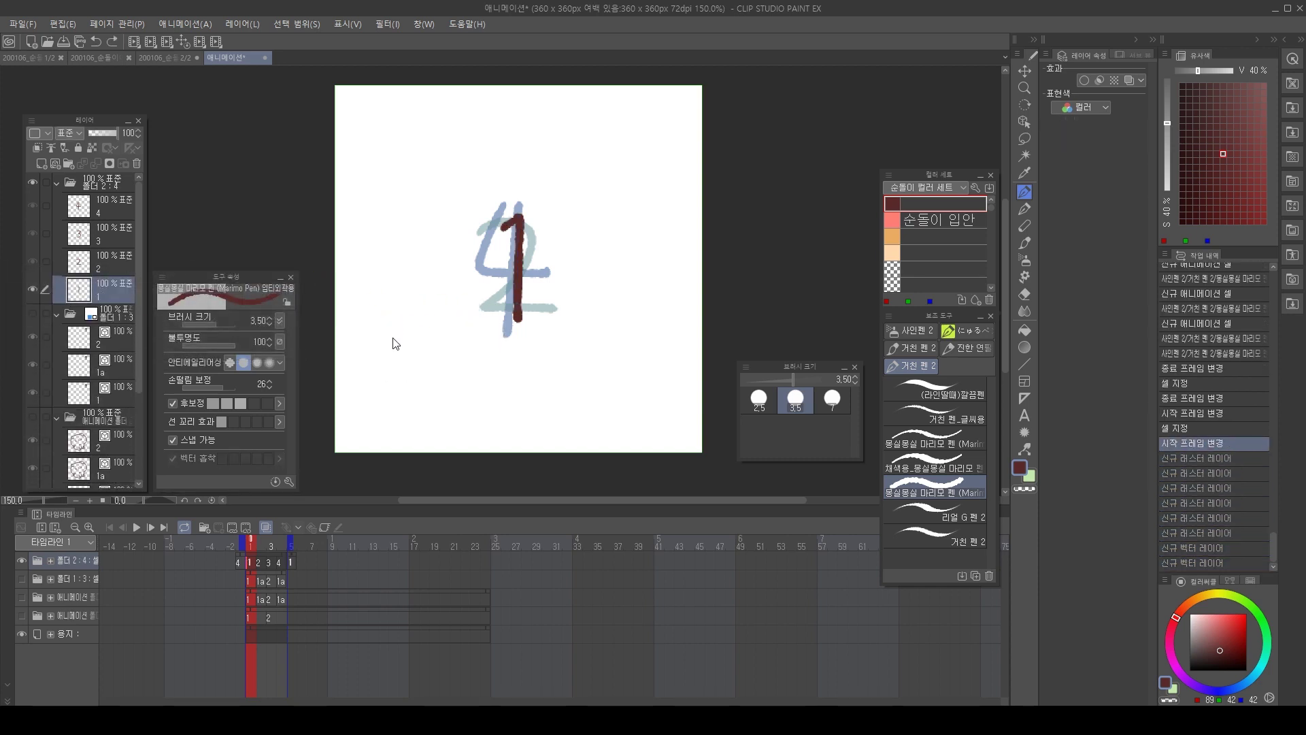
pyautogui.moveTo(583, 319); pyautogui.dragTo(626, 293)
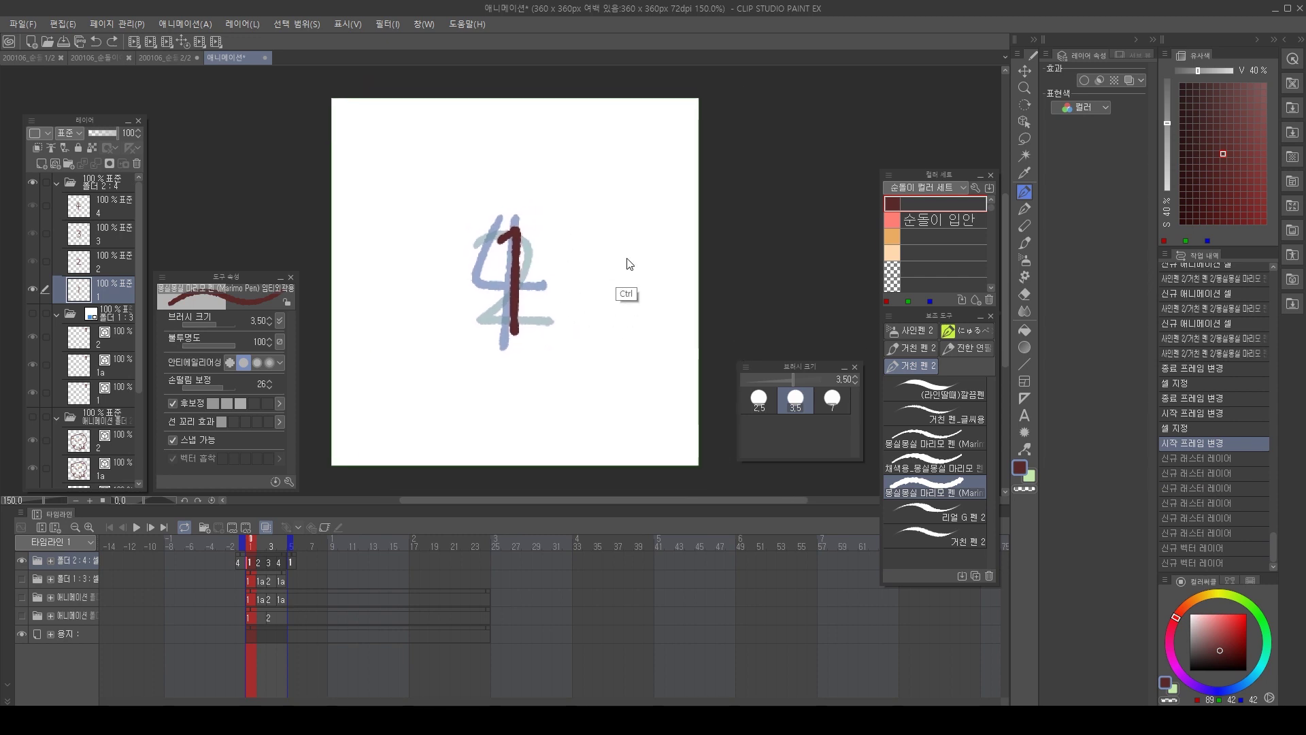
# In the music-note puppy document, show the topmost puppy folder instead of the bottom one and play its animation.
pyautogui.hotkey('ctrl', 'Tab')
pyautogui.hotkey('ctrl', 'Tab')
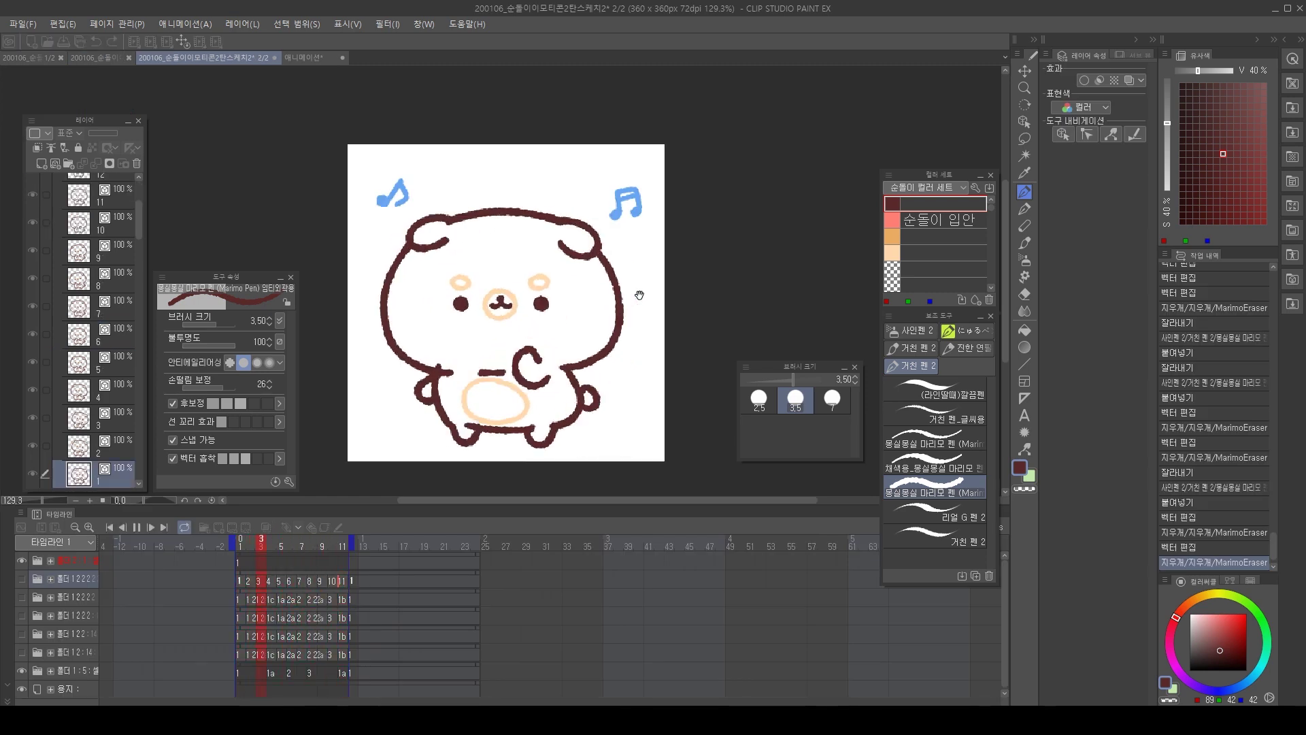
pyautogui.press('space')
pyautogui.click(22, 671)
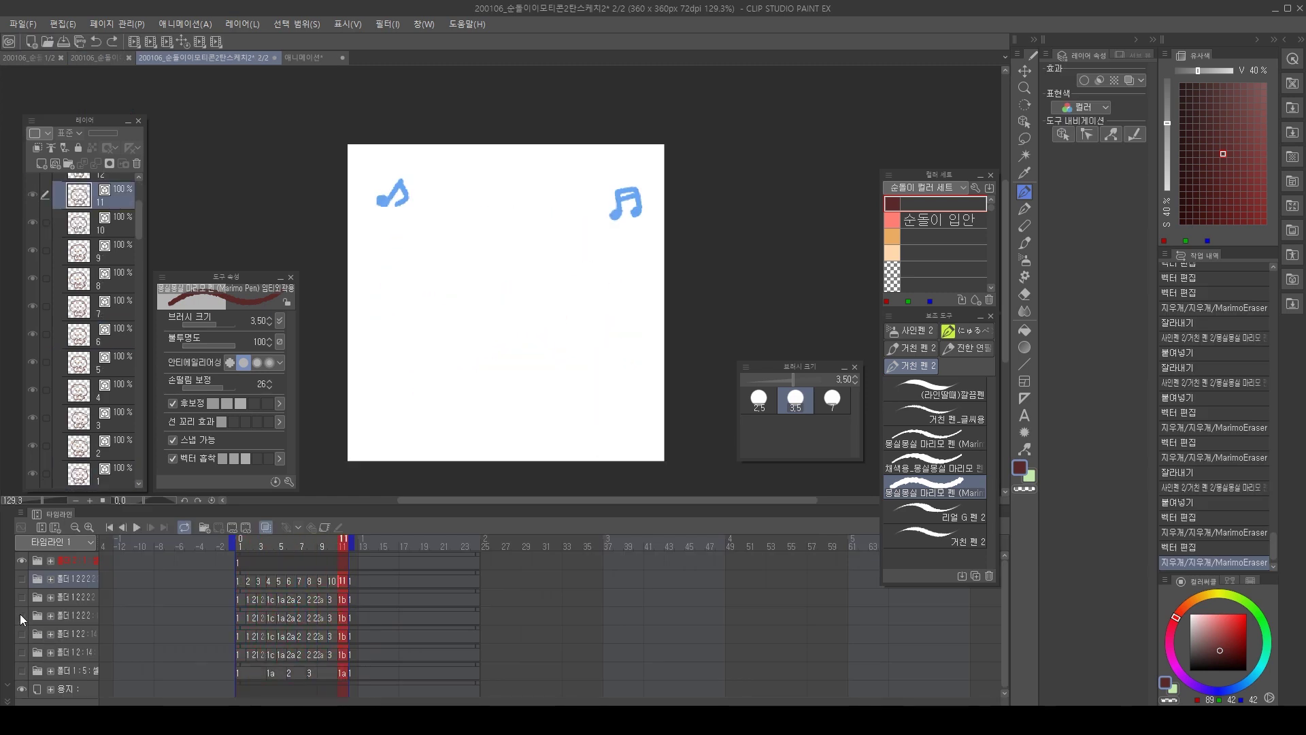
pyautogui.click(22, 579)
pyautogui.press('space')
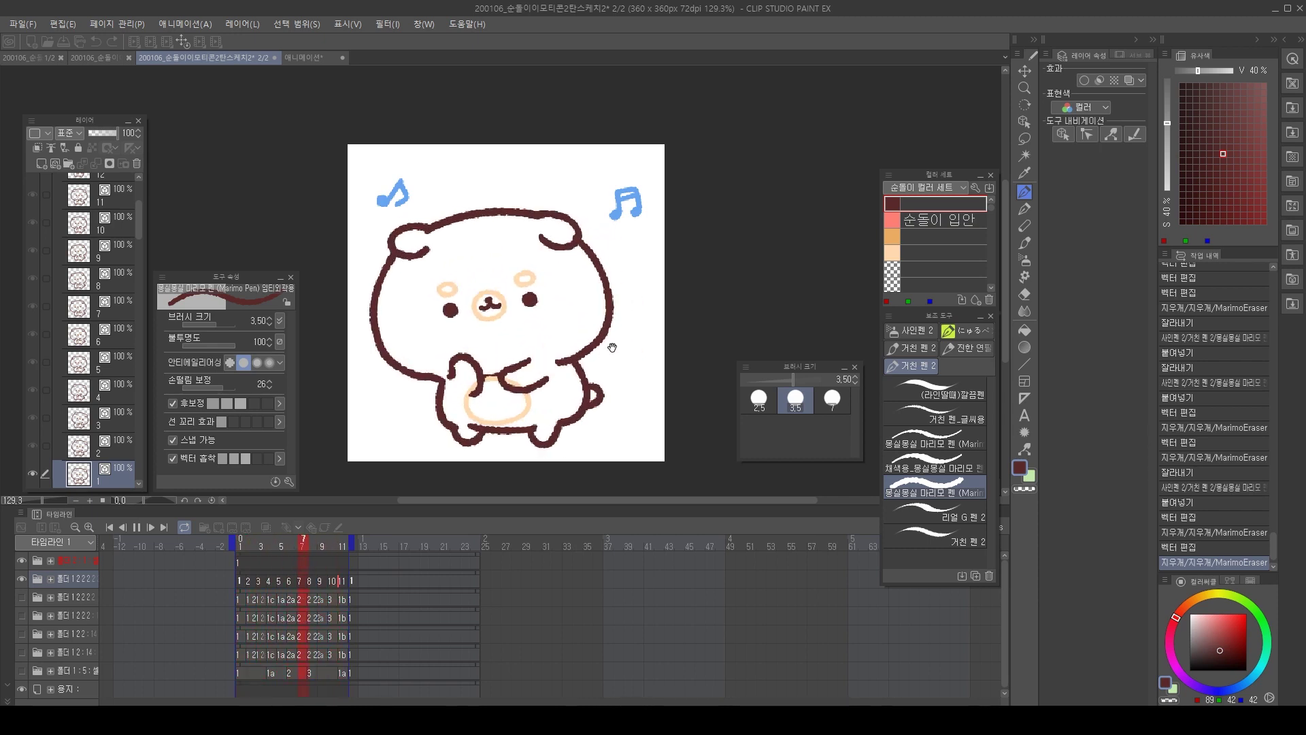
pyautogui.press('space')
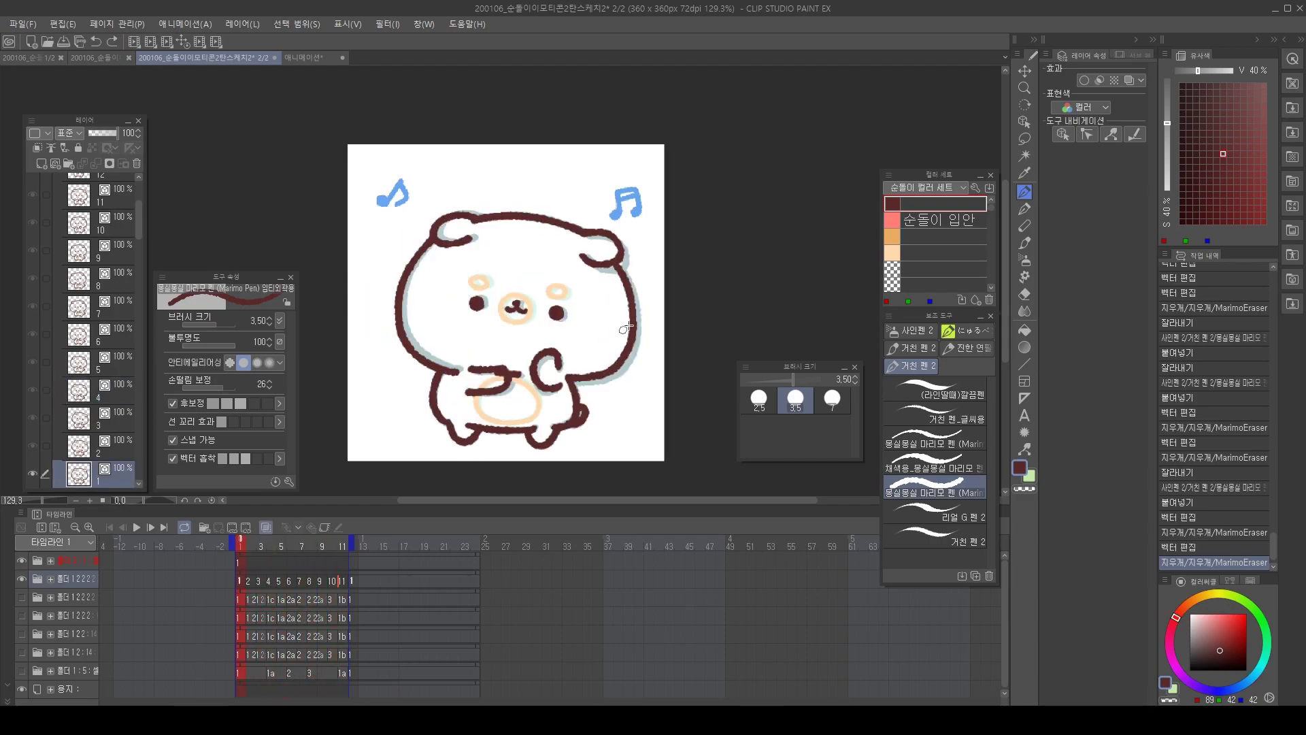